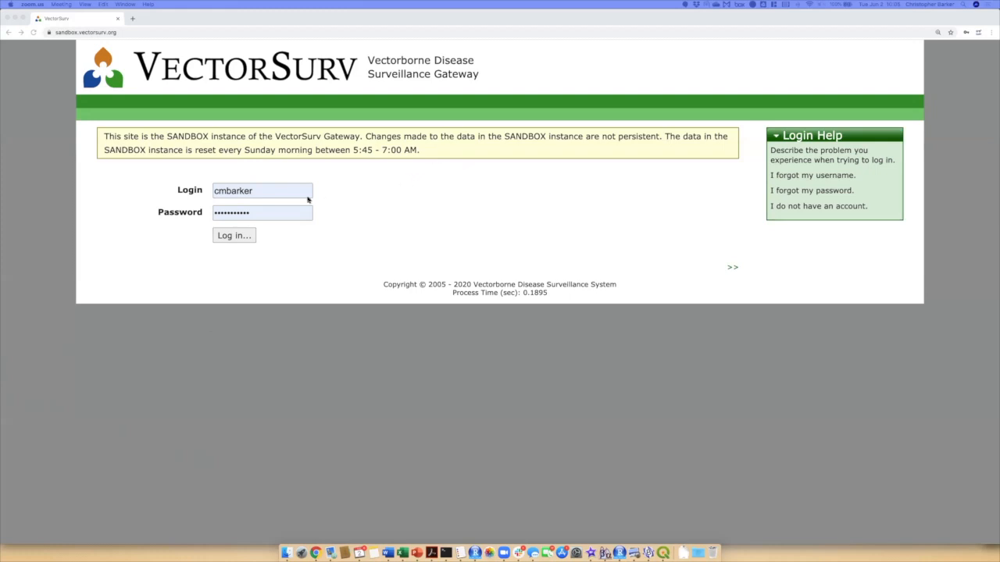
# Replace the prefilled login name with exampleuser.
pyautogui.click(231, 191)
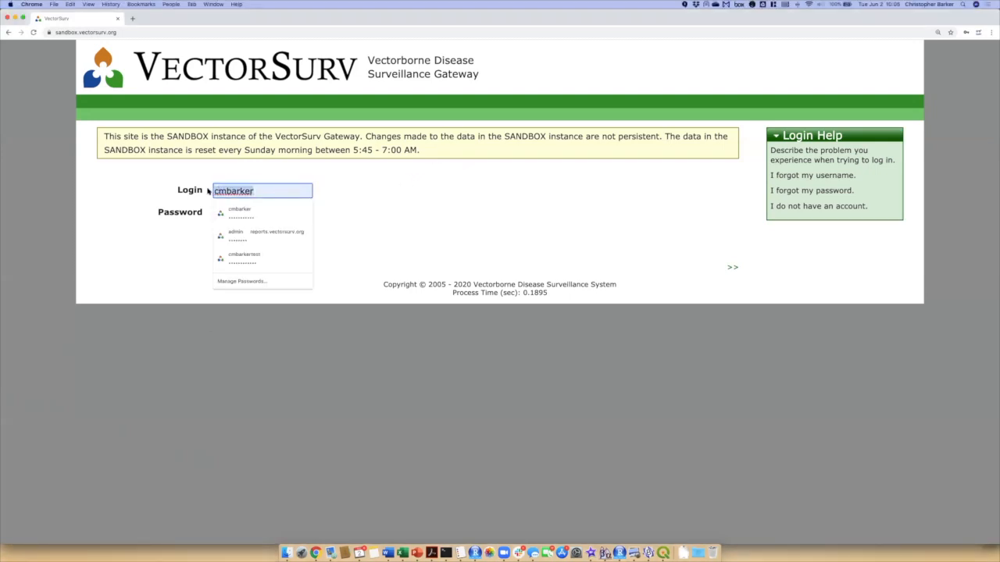
pyautogui.press('BackSpace')
pyautogui.press('BackSpace')
pyautogui.press('BackSpace')
pyautogui.press('BackSpace')
pyautogui.press('BackSpace')
pyautogui.press('BackSpace')
pyautogui.press('BackSpace')
pyautogui.press('BackSpace')
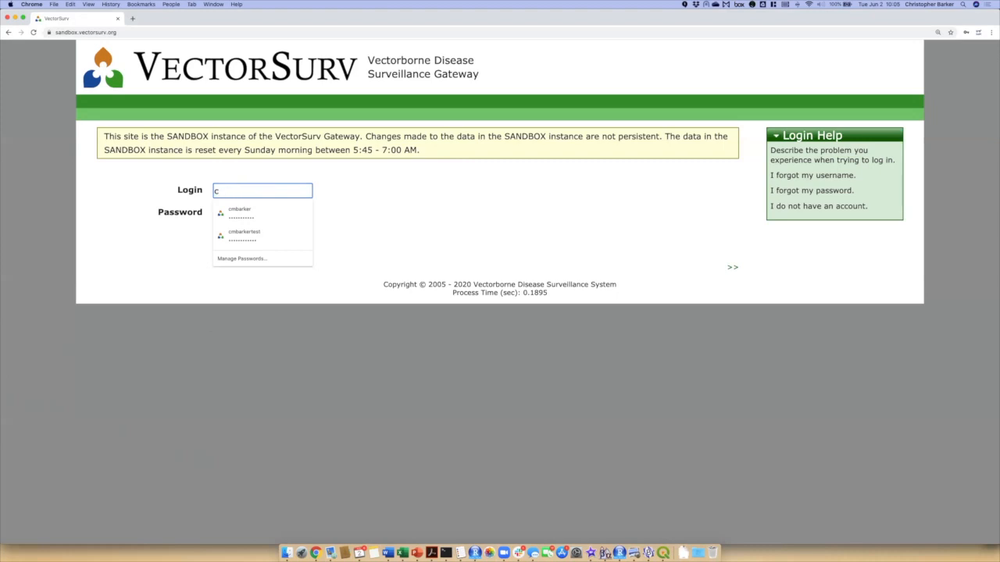
pyautogui.write('exampleuser')
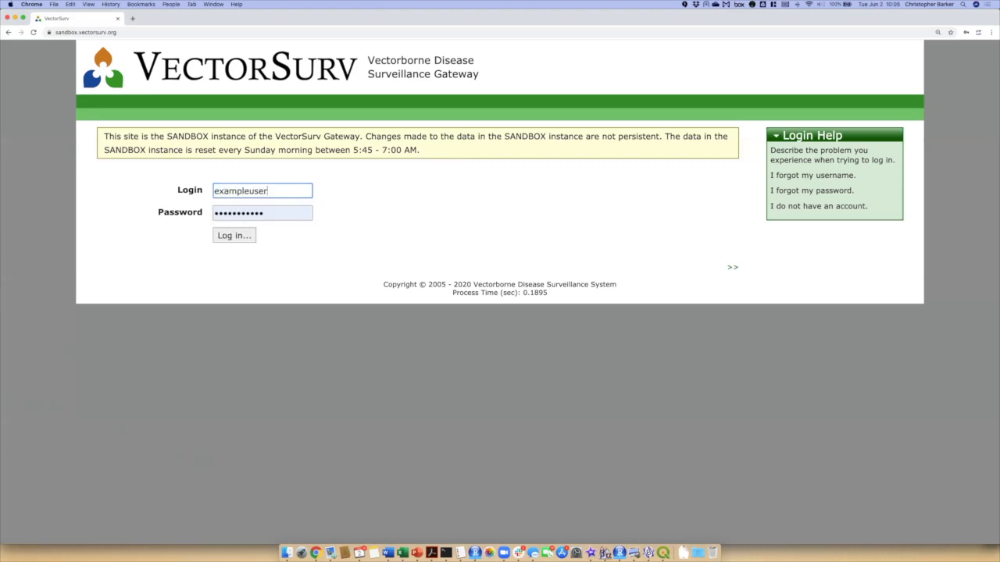
# Enter the account password and log in to the sandbox gateway.
pyautogui.press('Tab')
pyautogui.write('•••••••••')
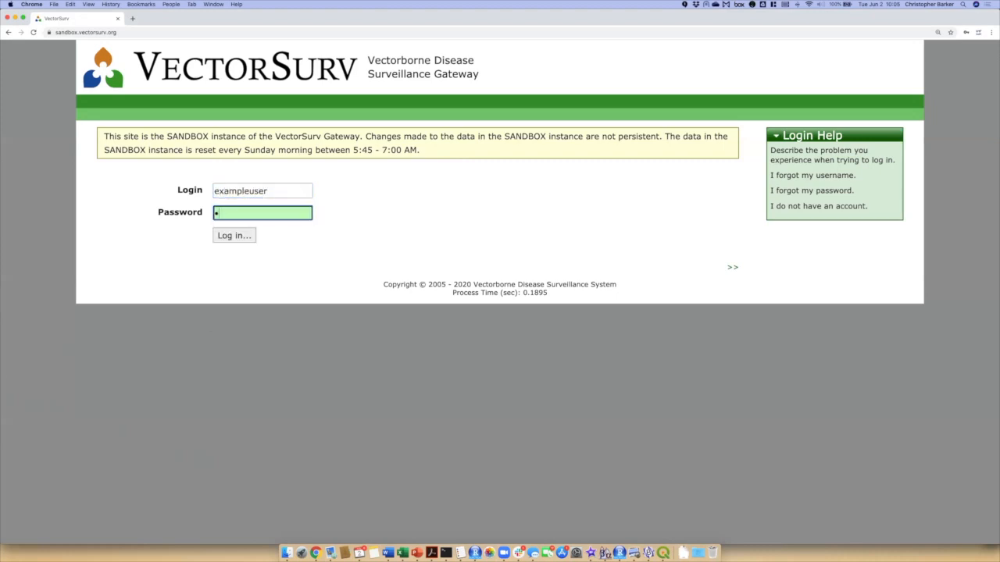
pyautogui.write('•••')
pyautogui.press('Return')
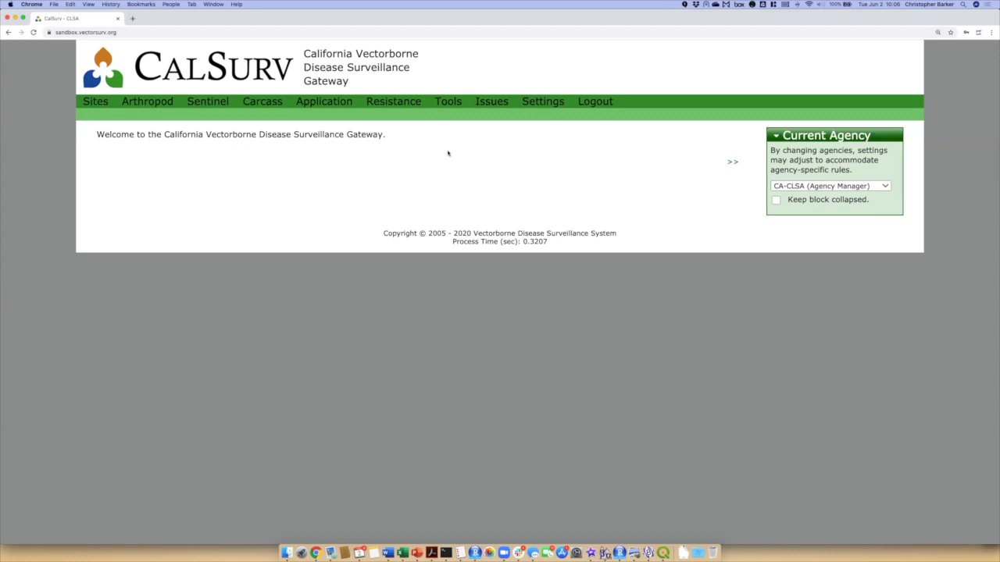
# Look through the equipment list in the Application configuration and view the details of equipment #00.
pyautogui.moveTo(332, 105)
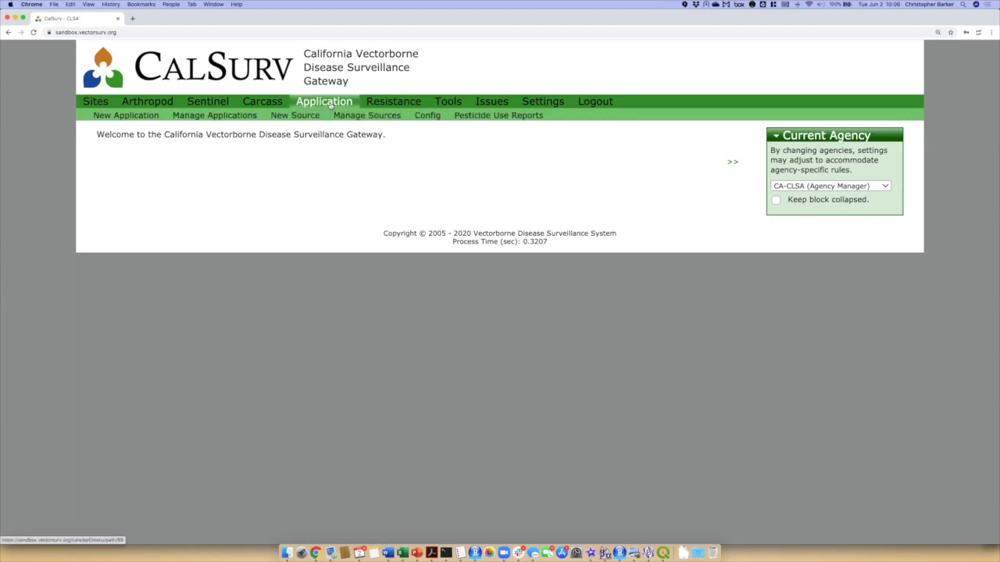
pyautogui.click(331, 105)
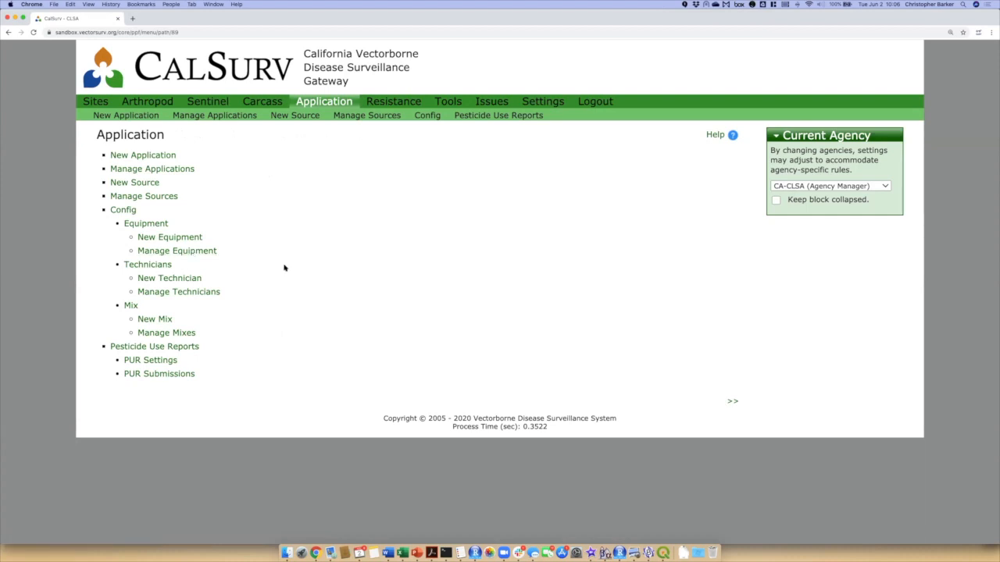
pyautogui.click(125, 210)
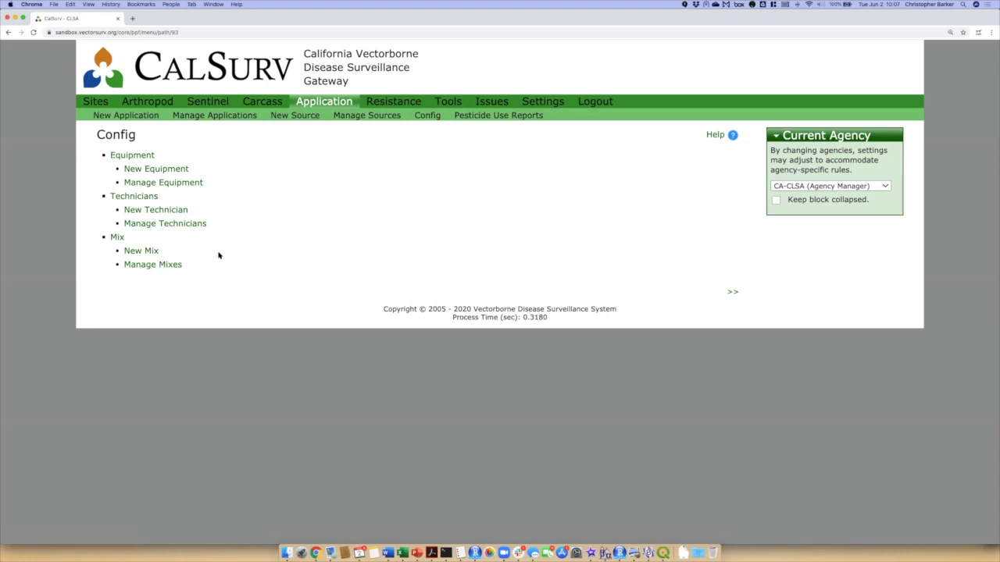
pyautogui.click(181, 184)
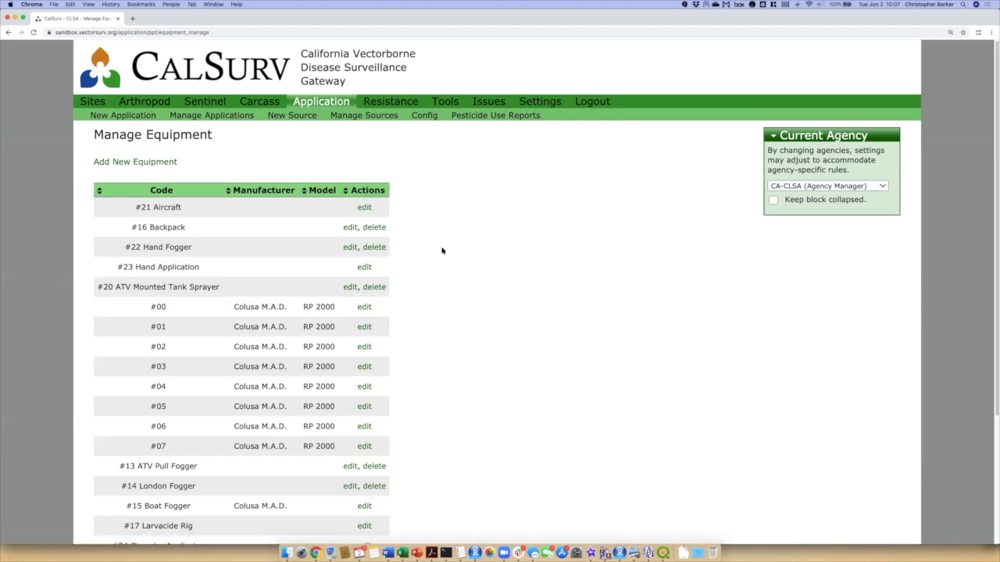
pyautogui.scroll(-1, 449, 256)
pyautogui.scroll(-3, 449, 256)
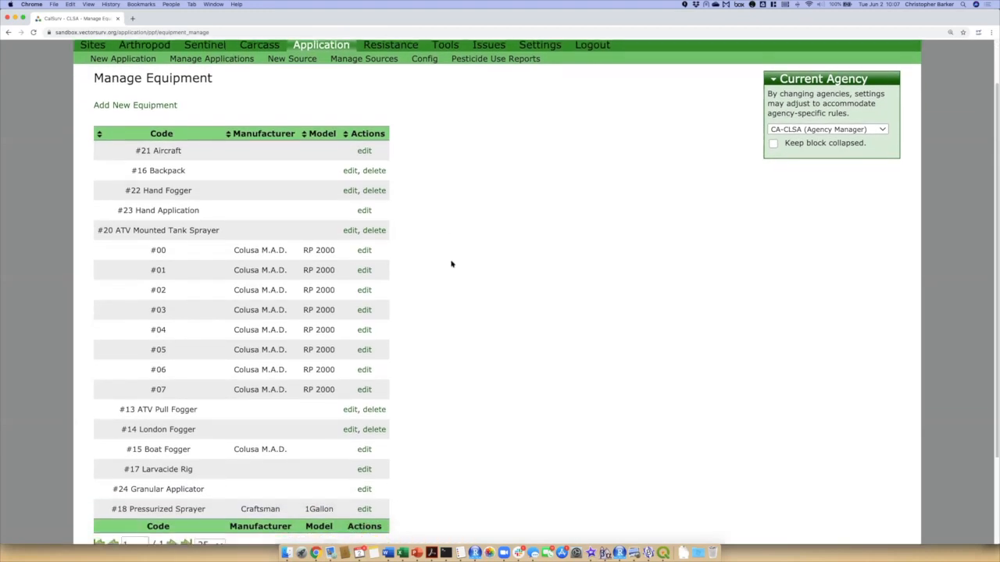
pyautogui.scroll(-1, 452, 266)
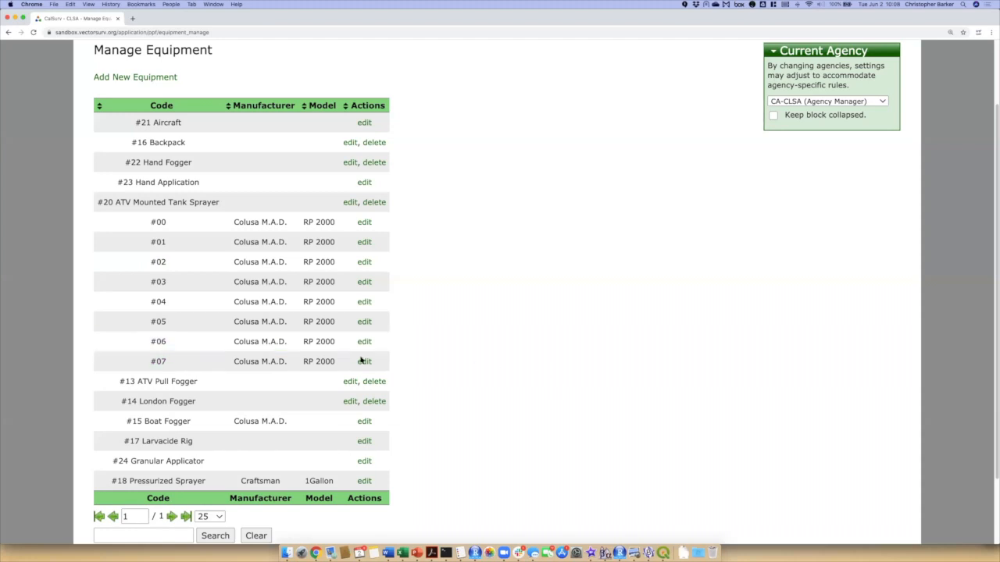
pyautogui.click(364, 223)
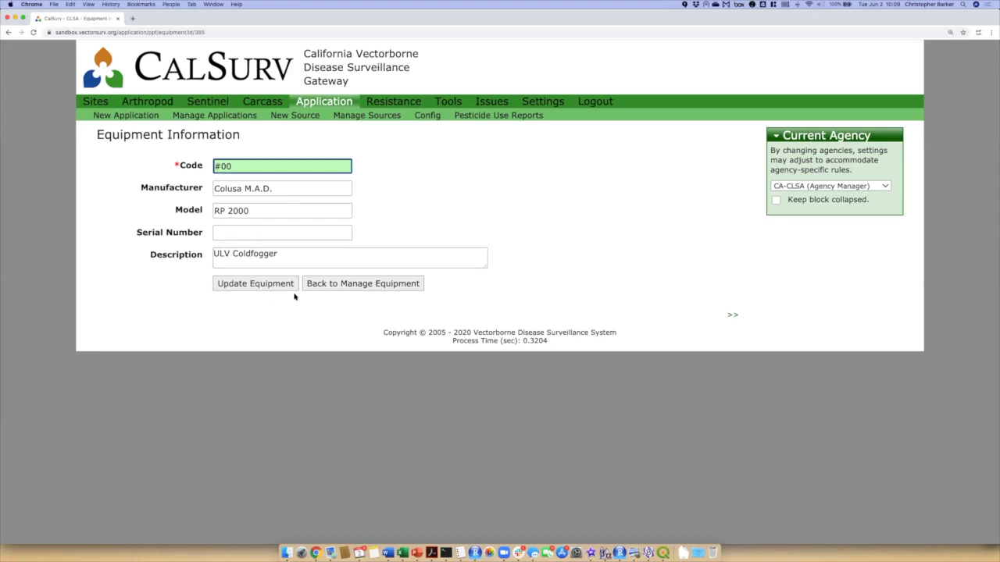
pyautogui.click(335, 288)
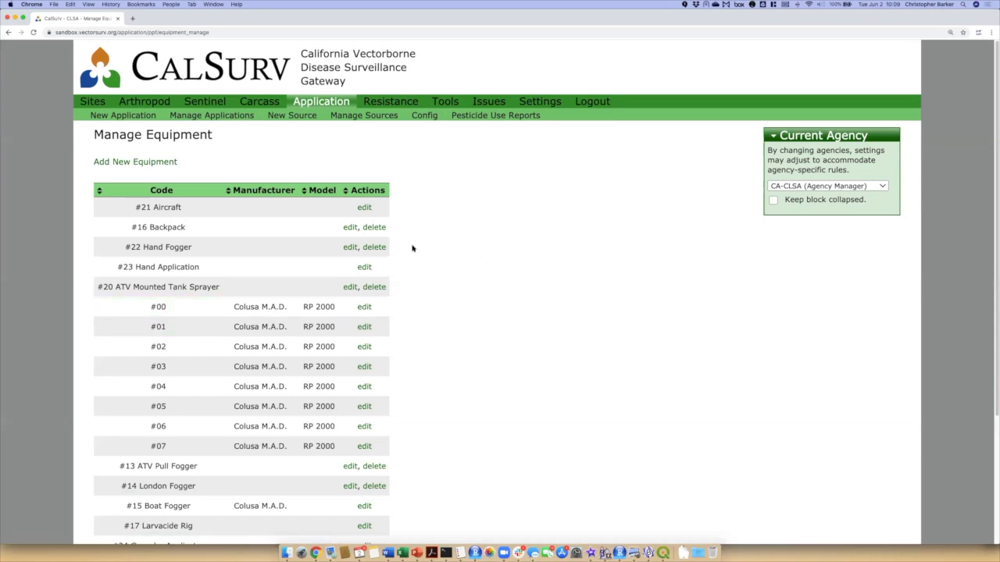
# Add new equipment with code #08 ULV Fogger (Custom), manufacturer CMAD, model 2008 and description "Text here".
pyautogui.click(160, 164)
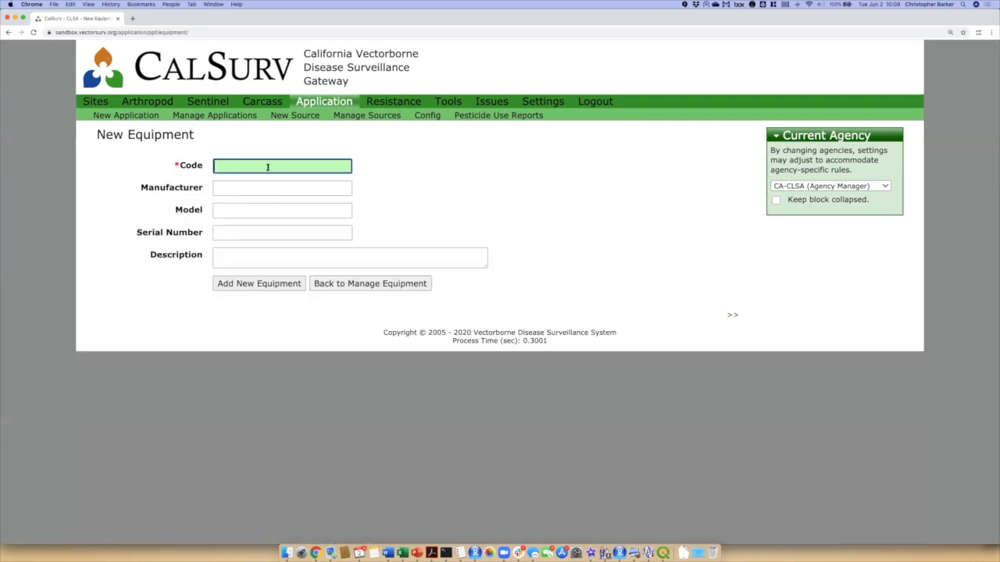
pyautogui.write('#08')
pyautogui.write('ULV Fogger (Custom)')
pyautogui.press('Tab')
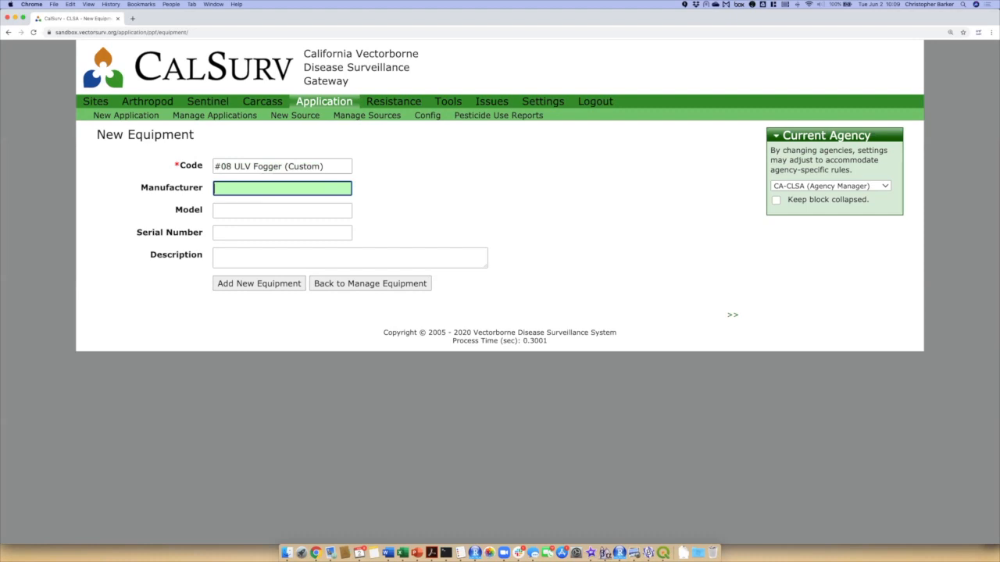
pyautogui.write('CMAD')
pyautogui.press('Tab')
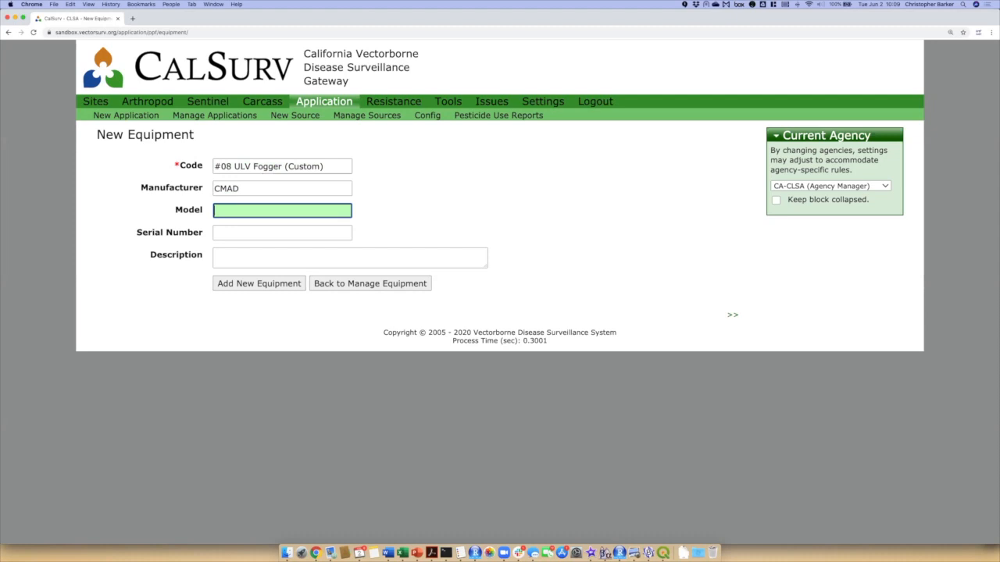
pyautogui.write('2008')
pyautogui.press('Tab')
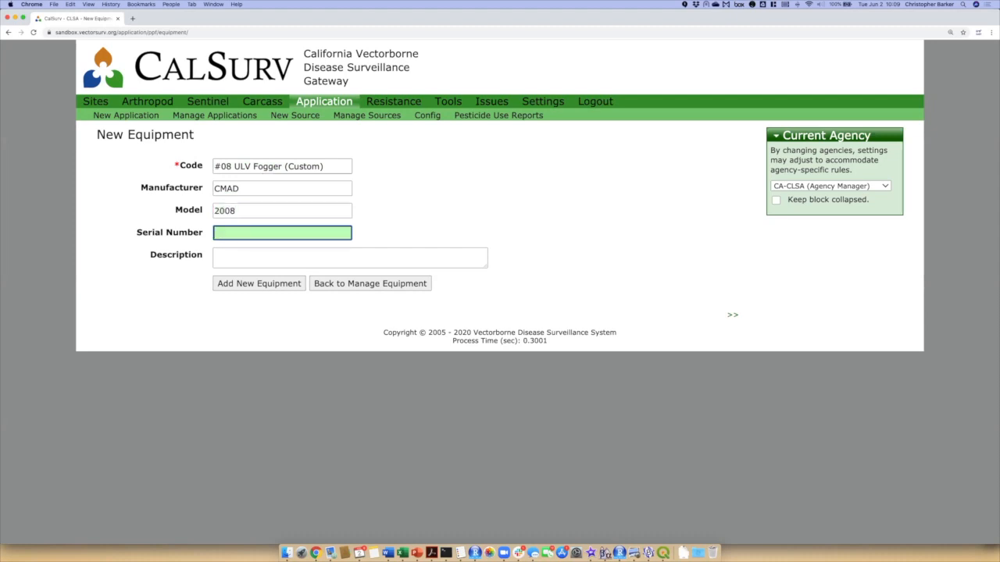
pyautogui.press('Tab')
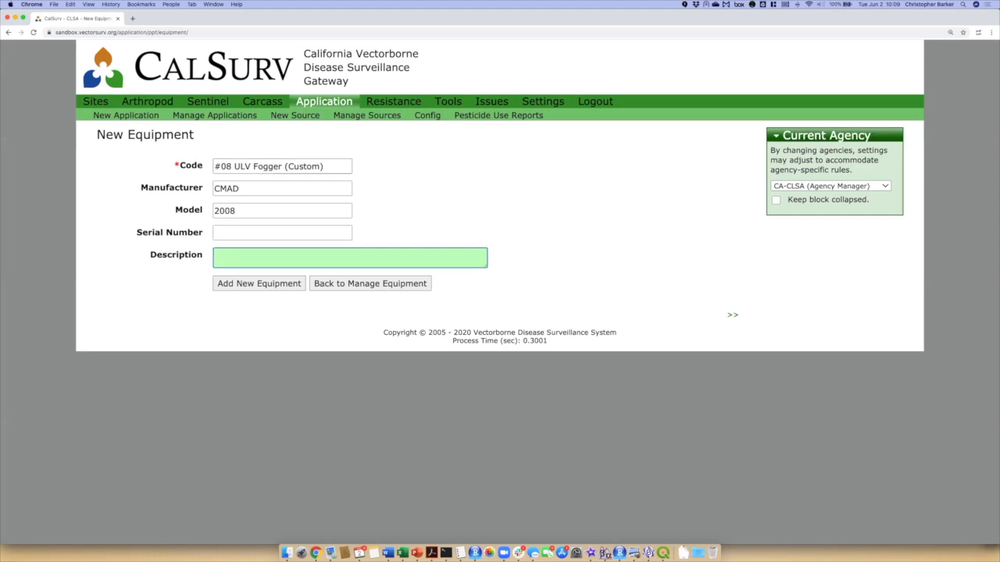
pyautogui.write('Text here')
pyautogui.click(269, 284)
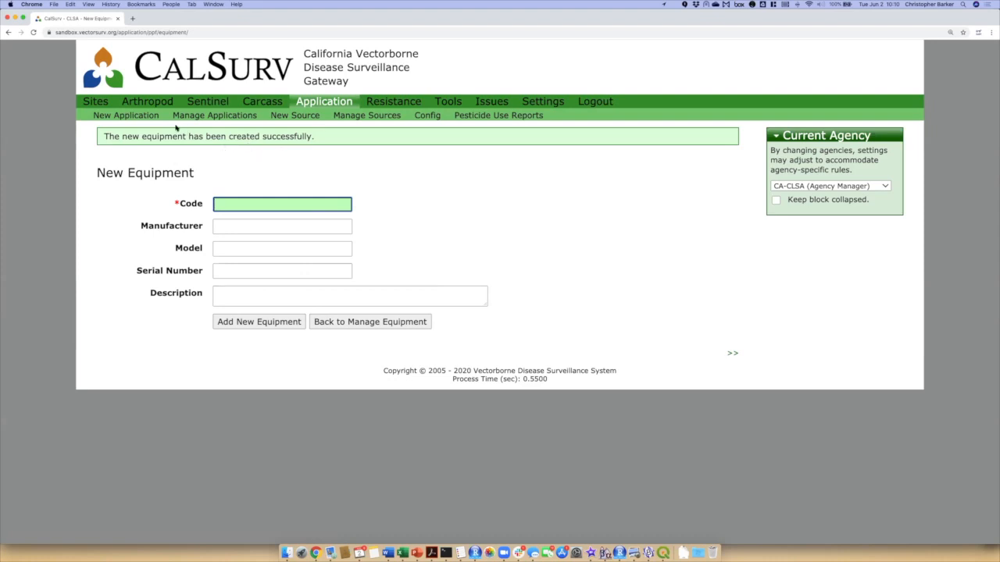
# Reopen the equipment list from the application configuration and sort it by code.
pyautogui.click(419, 116)
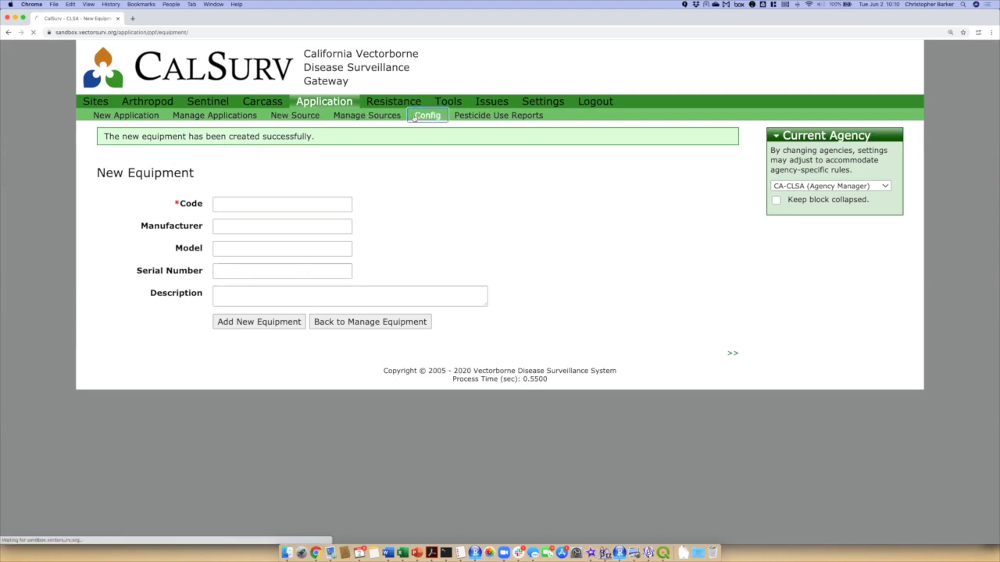
pyautogui.click(181, 185)
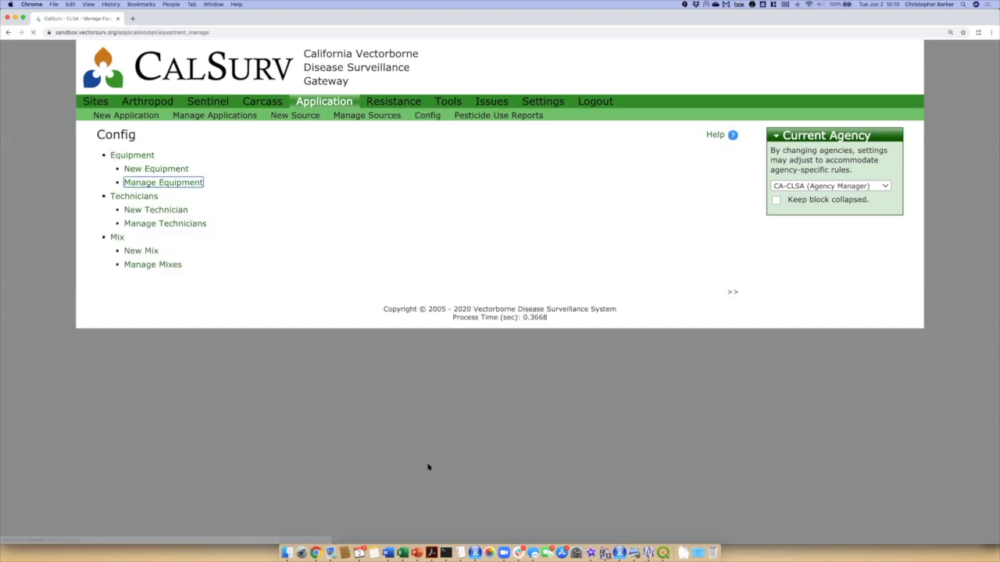
pyautogui.scroll(-1, 202, 436)
pyautogui.scroll(-3, 202, 436)
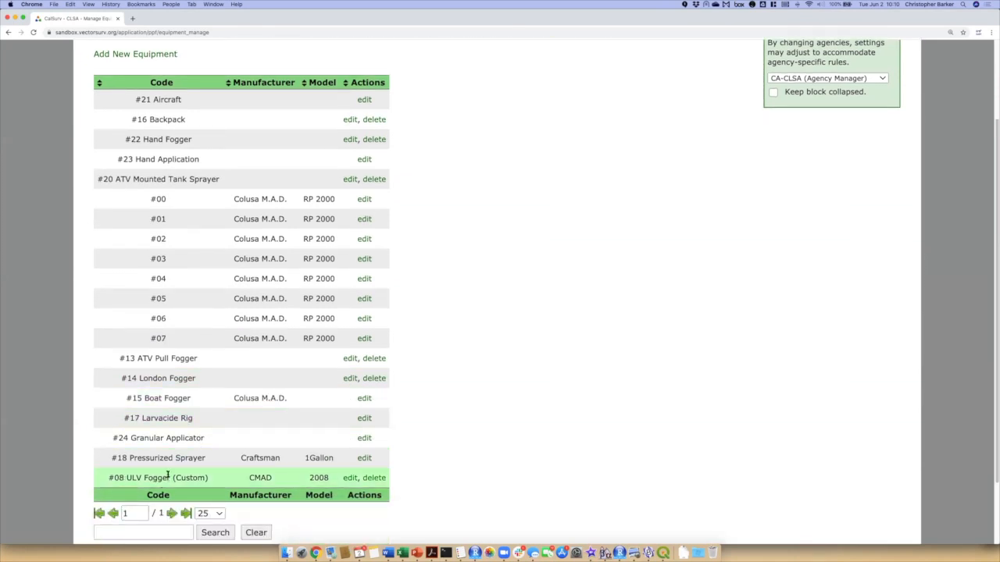
pyautogui.click(154, 82)
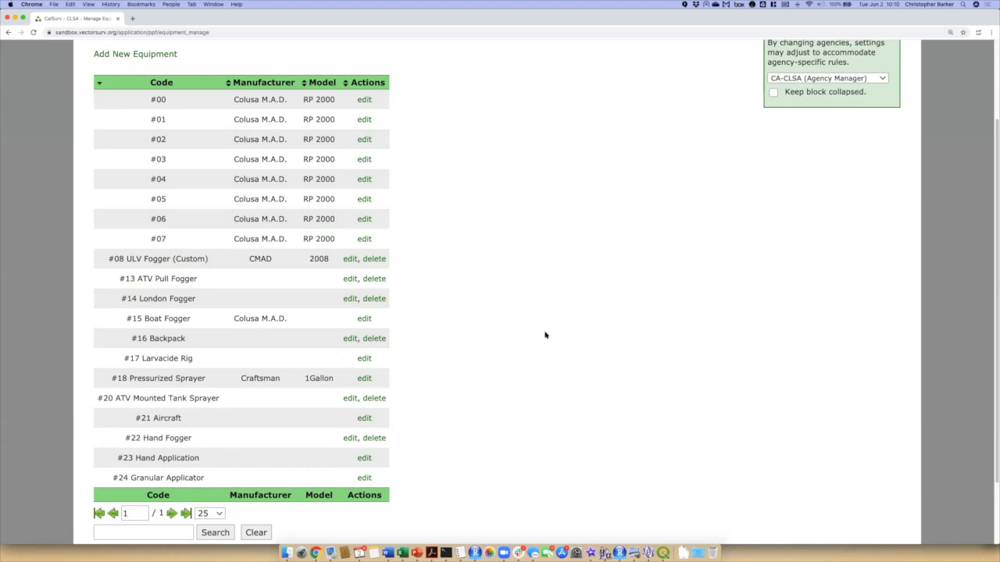
# View the available rows-per-page options for the equipment list without choosing one.
pyautogui.scroll(-2, 545, 335)
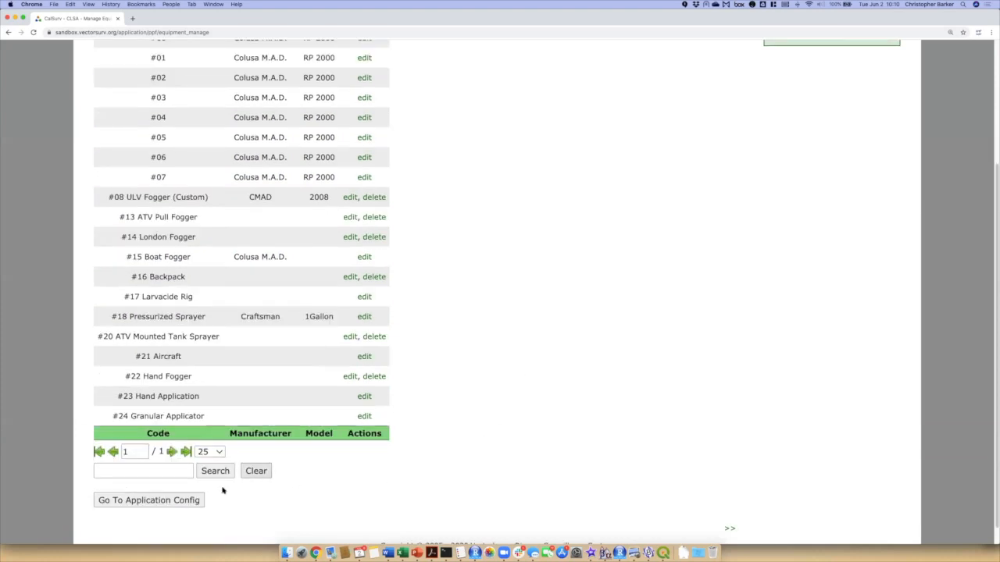
pyautogui.click(217, 453)
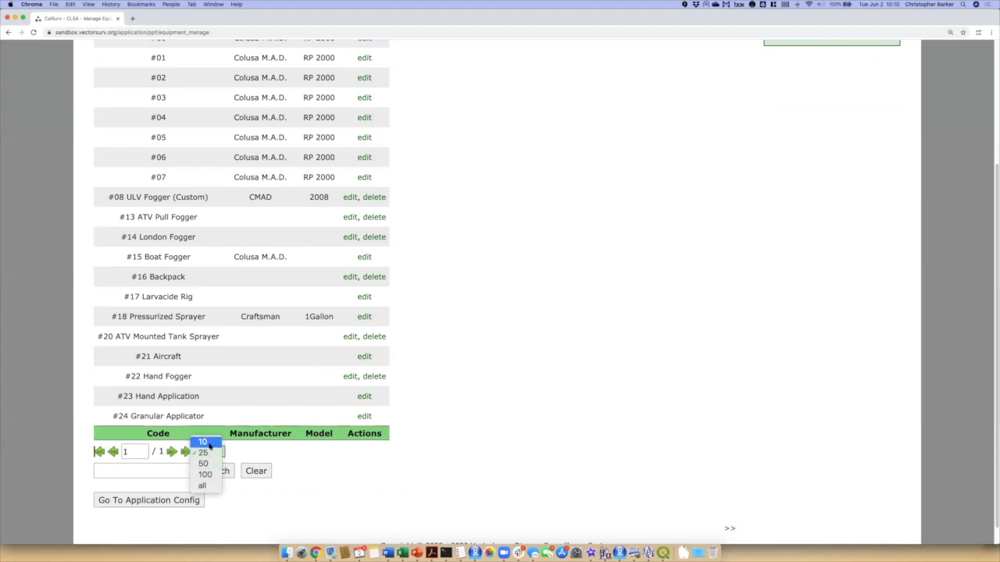
pyautogui.click(355, 466)
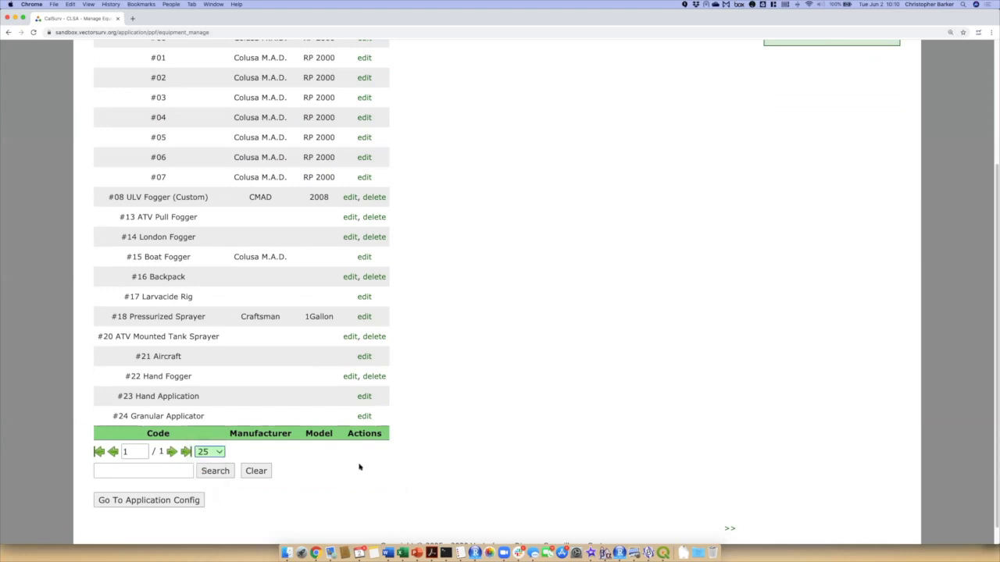
pyautogui.scroll(5, 521, 432)
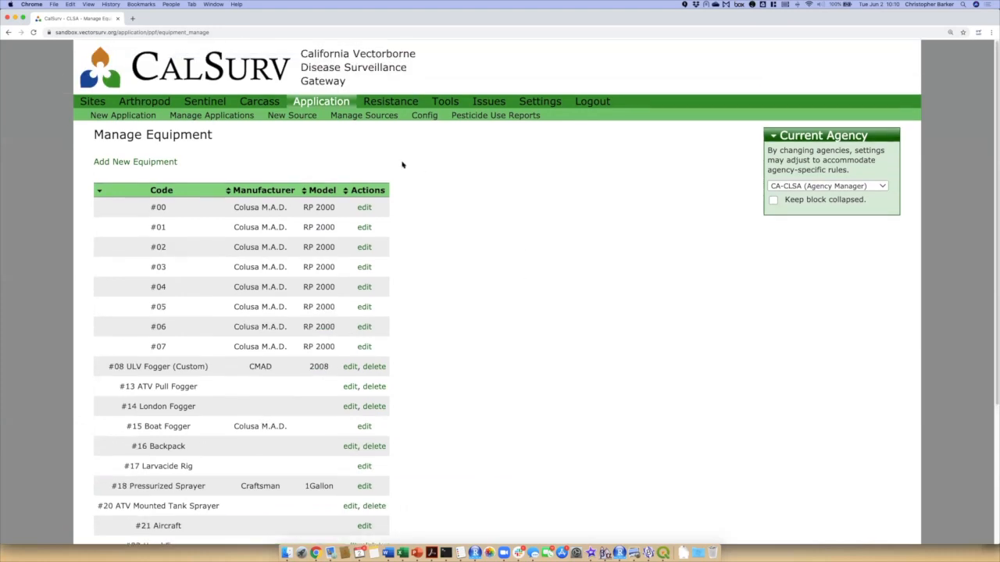
# Open the technician list from the application configuration and sort it by certification number.
pyautogui.click(415, 116)
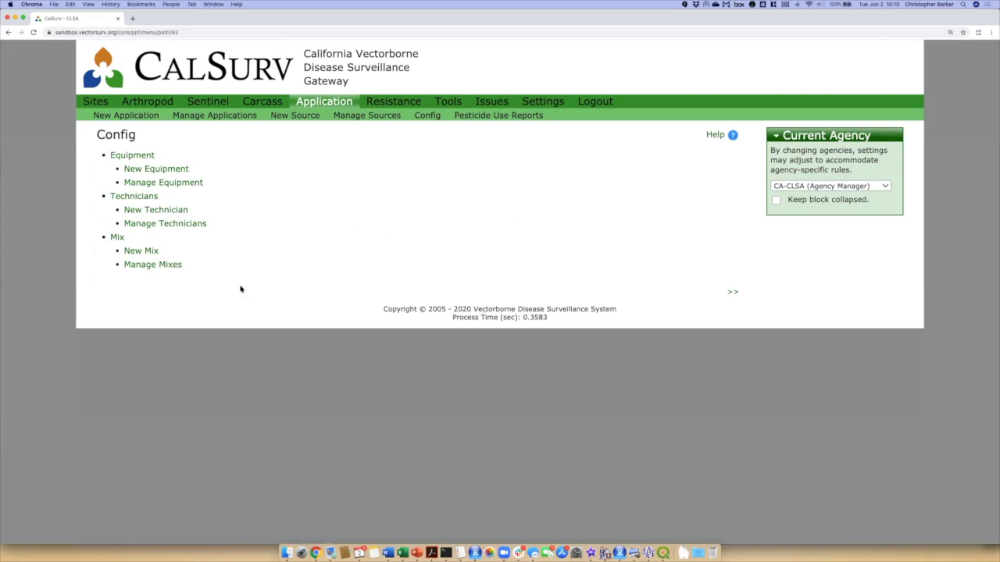
pyautogui.click(186, 225)
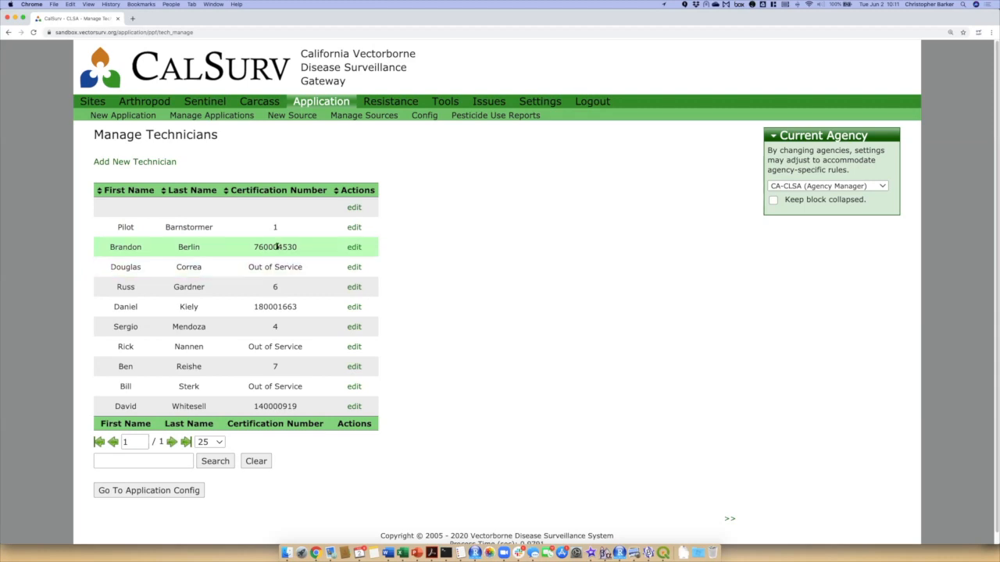
pyautogui.click(284, 192)
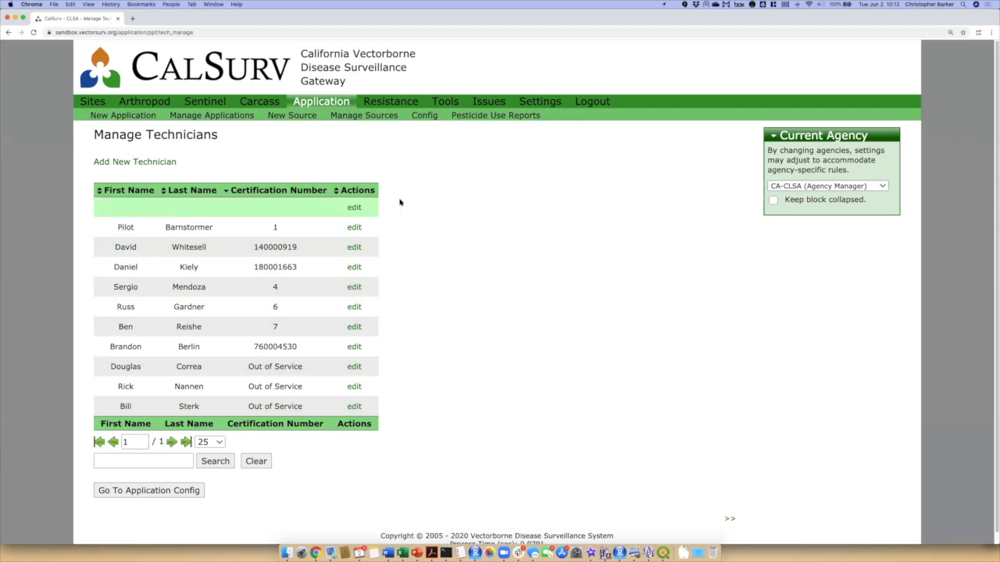
# View the blank new technician form and return to the technician list.
pyautogui.click(172, 163)
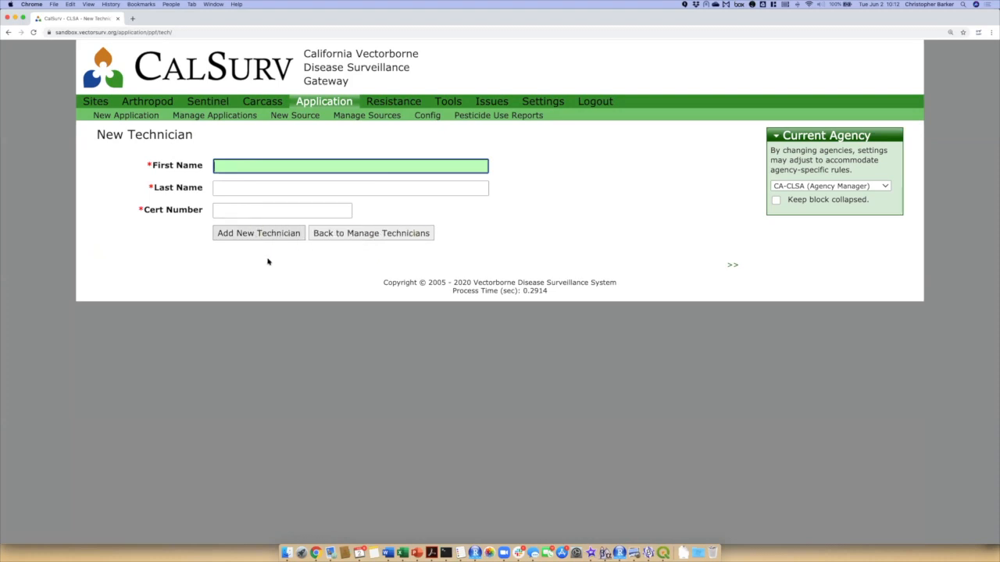
pyautogui.click(326, 234)
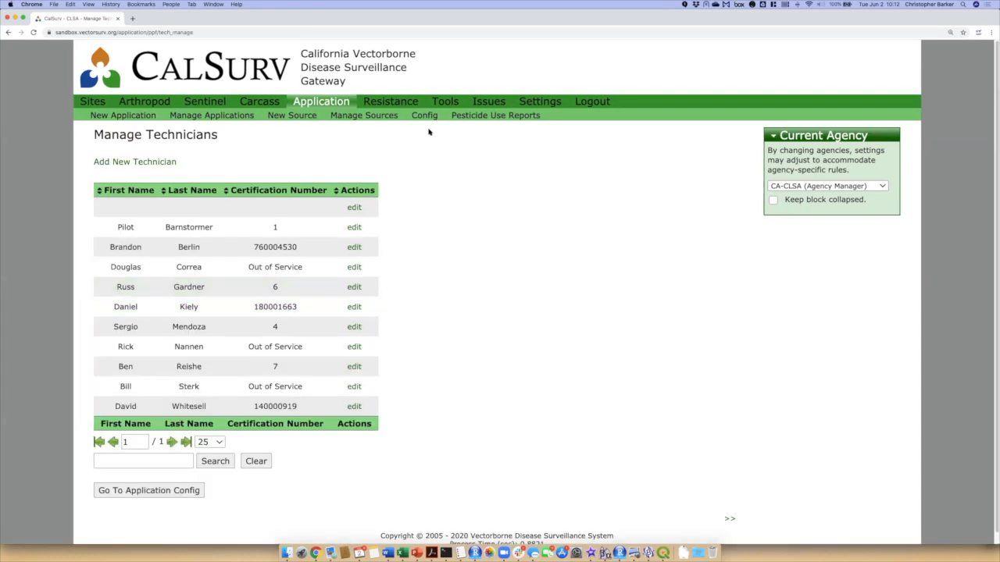
# Start a new mix in the application configuration with the code ULV Mix #6 (Permethrin) and the description Text.
pyautogui.click(424, 116)
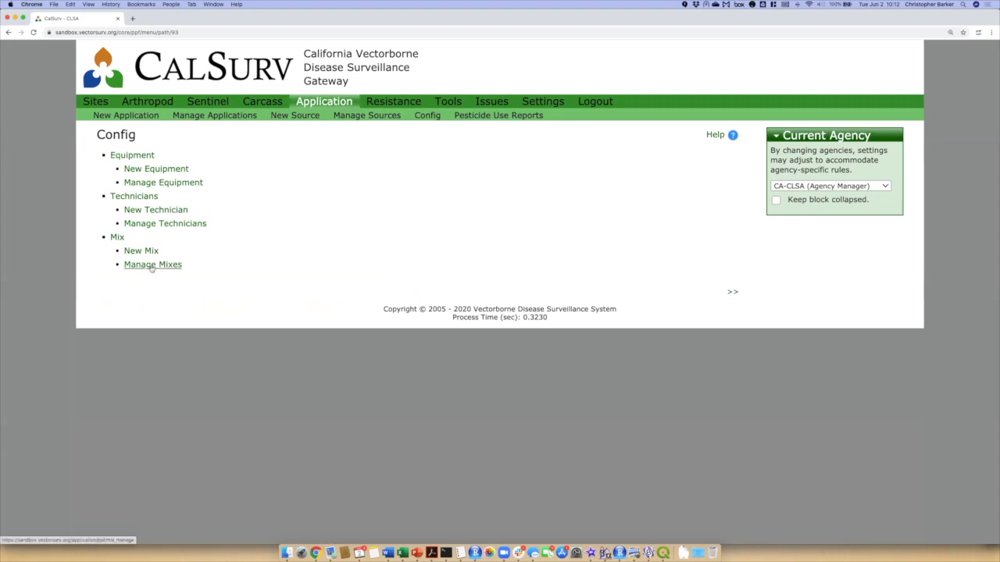
pyautogui.click(137, 253)
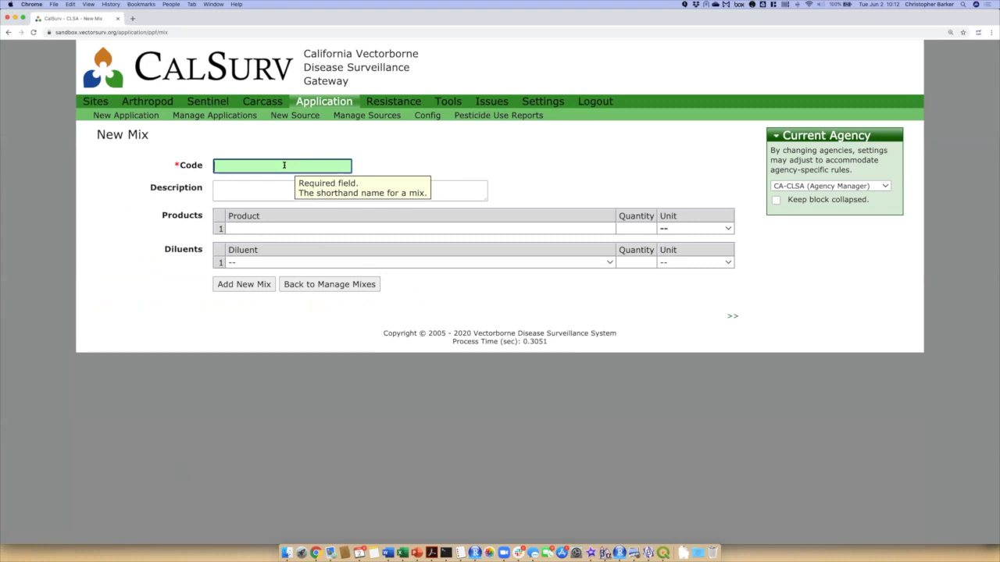
pyautogui.write('ULV Mix #6')
pyautogui.write('(P')
pyautogui.press('BackSpace')
pyautogui.write('Permethri')
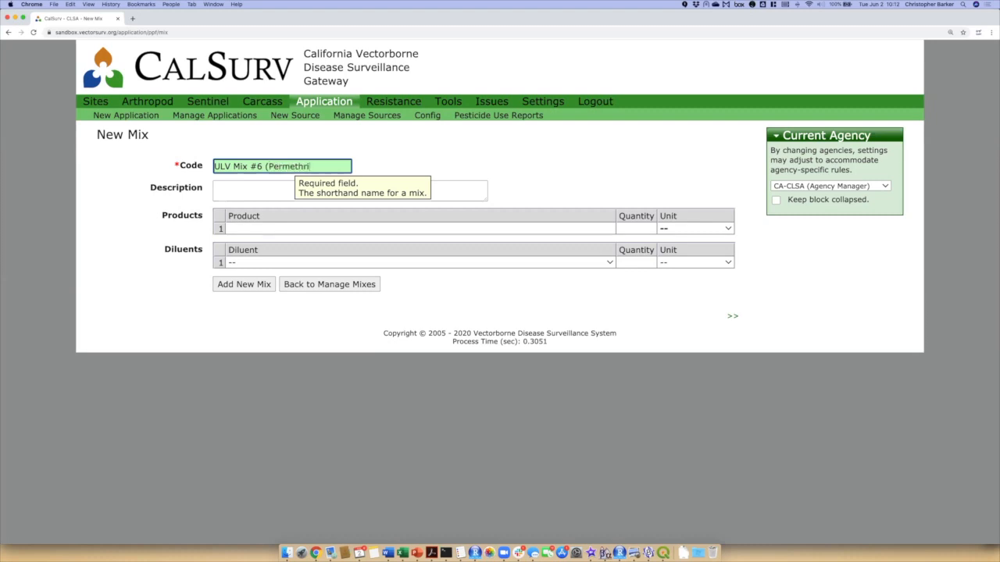
pyautogui.write('n_')
pyautogui.press('Tab')
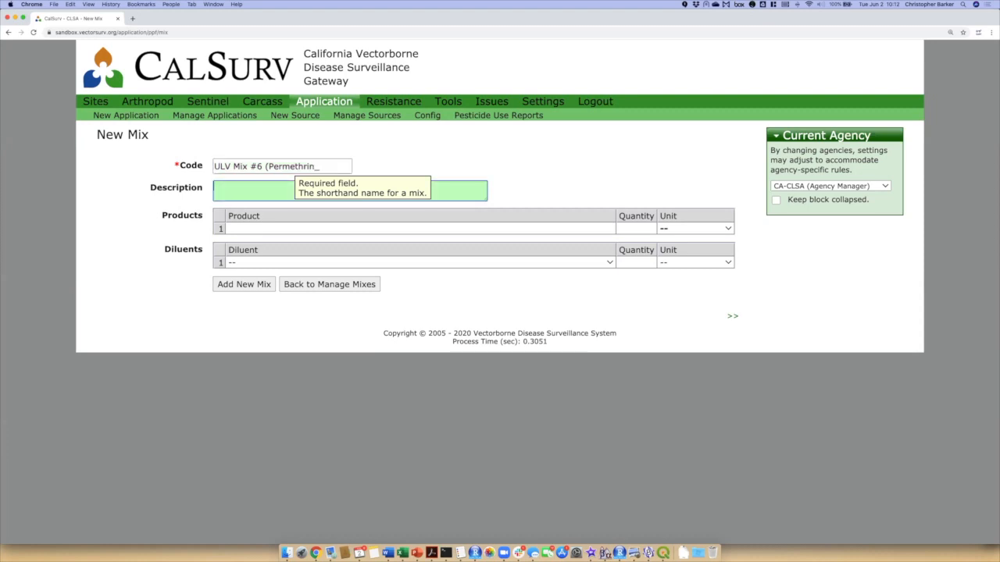
pyautogui.click(328, 166)
pyautogui.press('BackSpace')
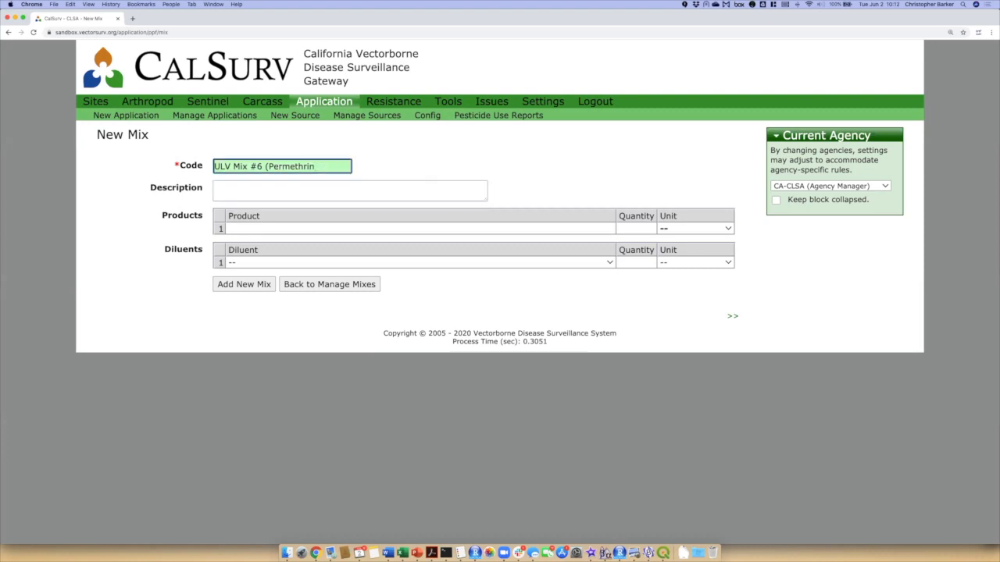
pyautogui.write(')')
pyautogui.press('Tab')
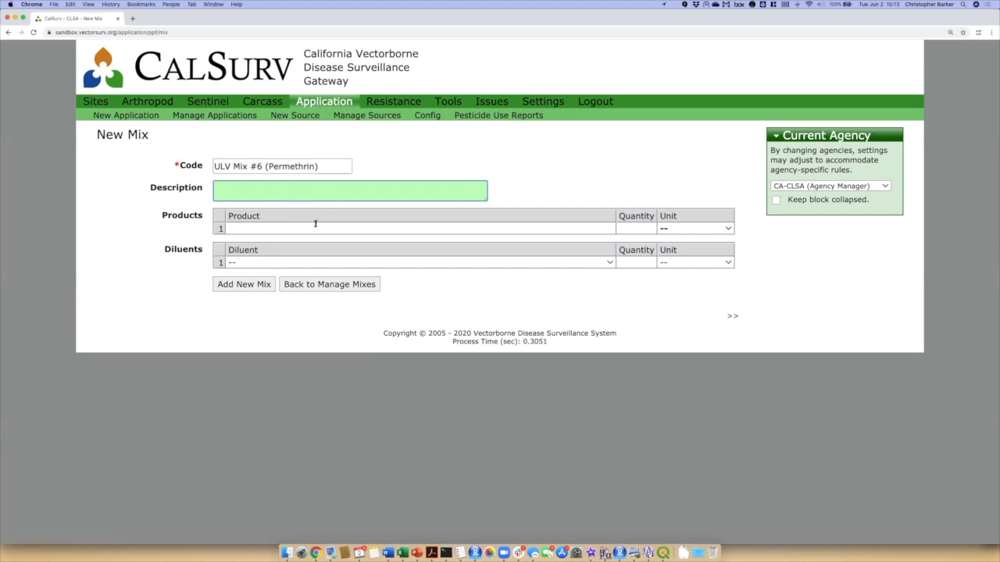
pyautogui.write('Text')
pyautogui.press('Tab')
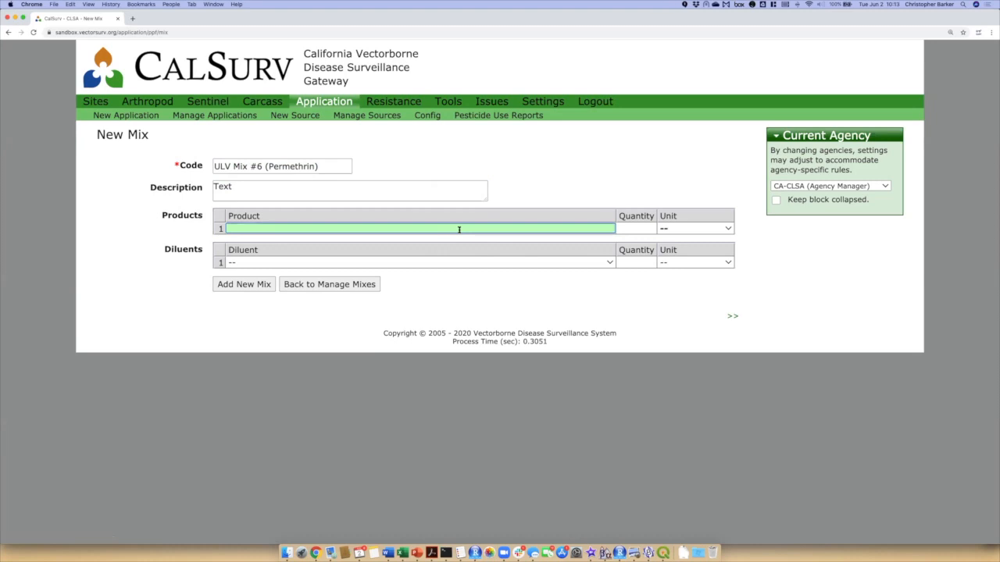
# Search the products for "permet" and add PERMETHRIN 10% RAPID KILL INSECTICIDE CONCENTRATE [47000-103-AA-12281] as the mix's first product.
pyautogui.write('permet')
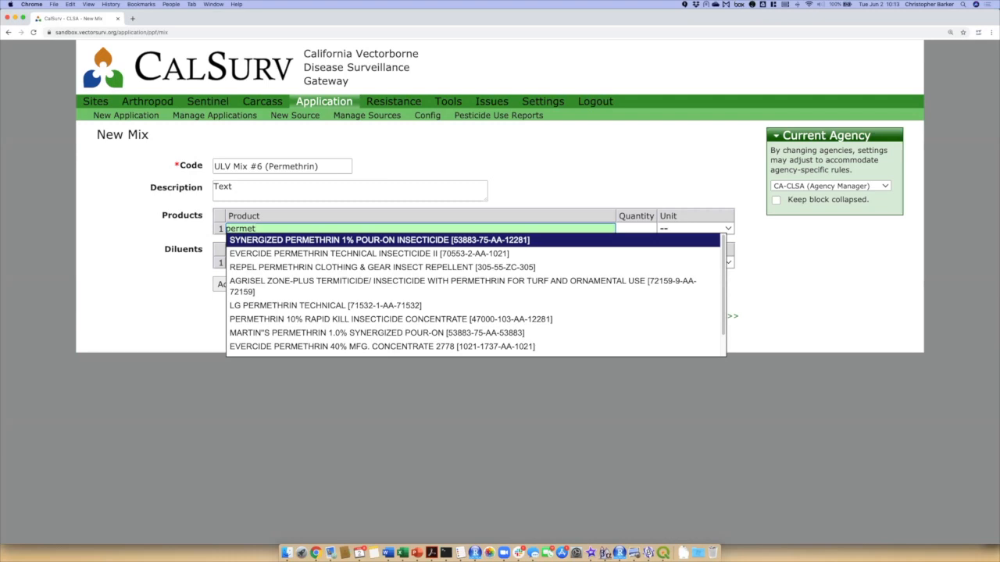
pyautogui.press('Down')
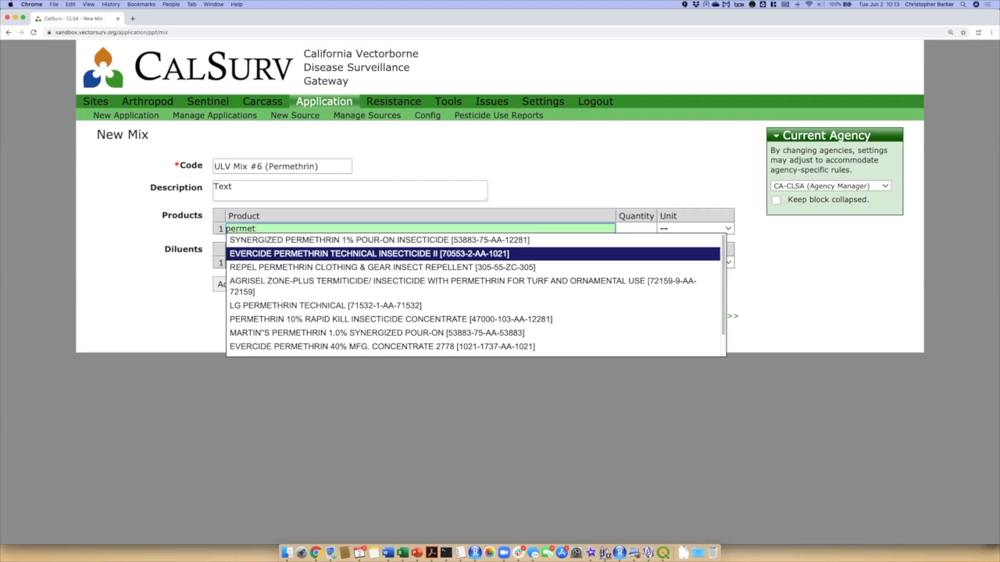
pyautogui.press('Down')
pyautogui.press('Down')
pyautogui.press('Down')
pyautogui.press('Down')
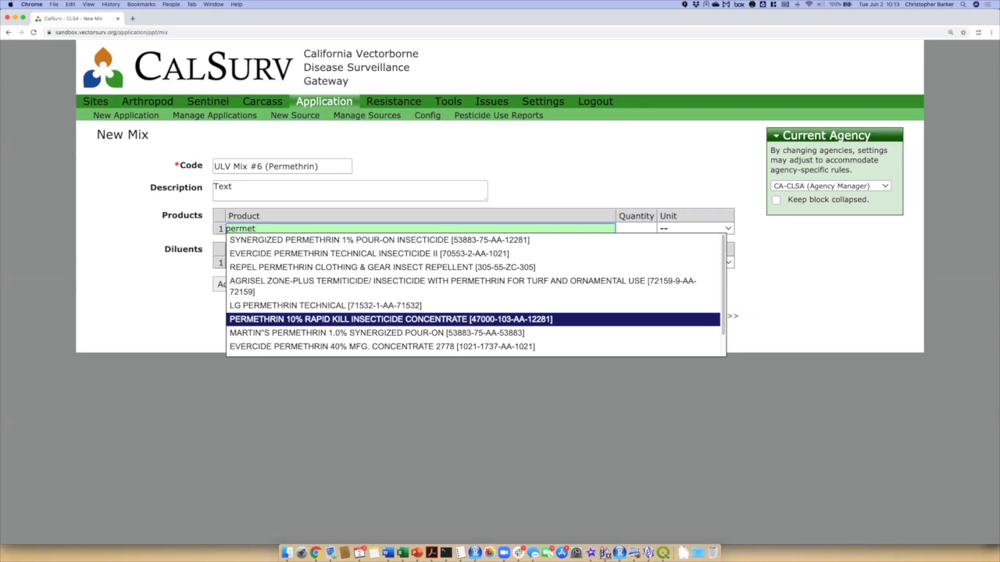
pyautogui.press('Return')
# Set the permethrin product's amount in the mix to 32 fl oz.
pyautogui.press('Tab')
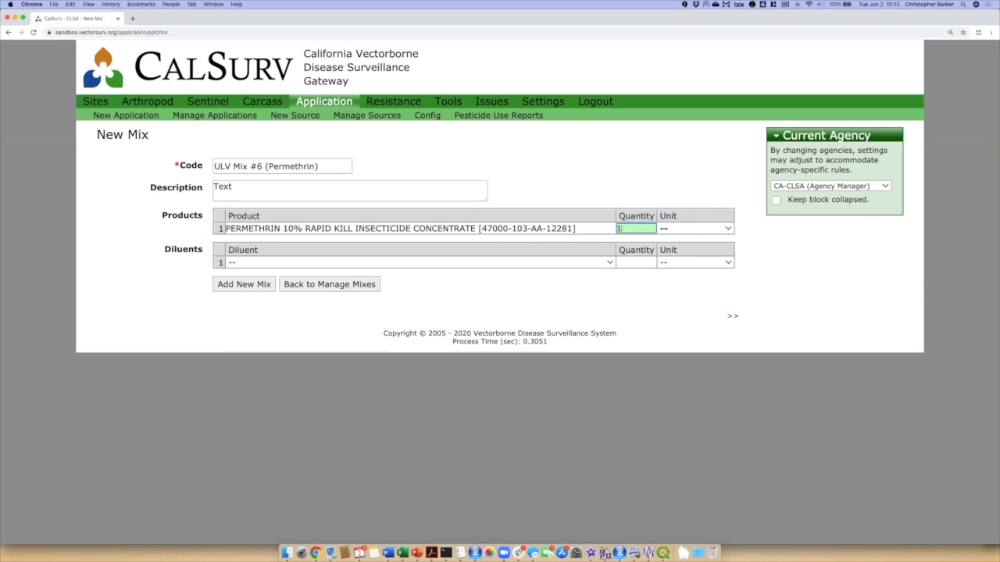
pyautogui.press('Tab')
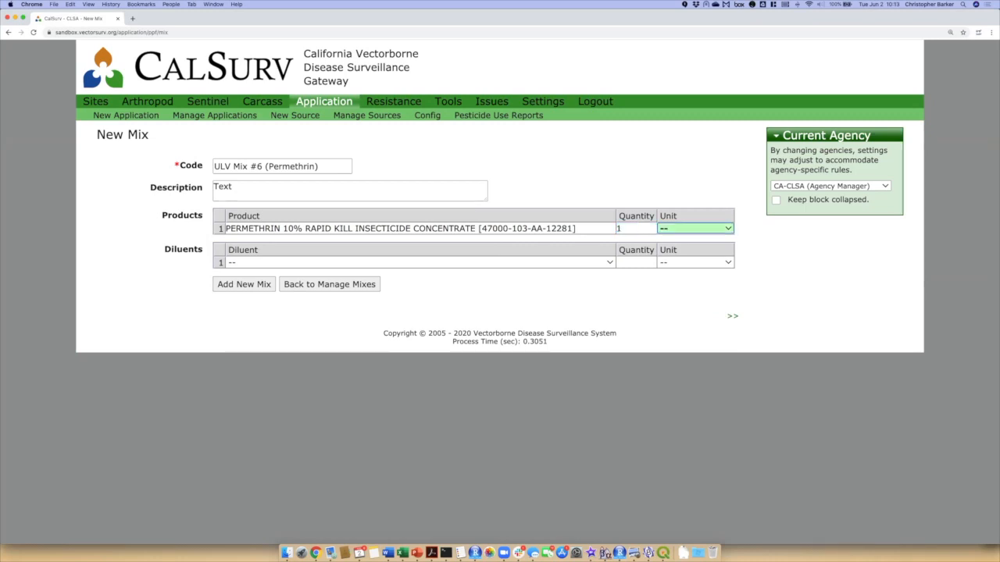
pyautogui.click(727, 228)
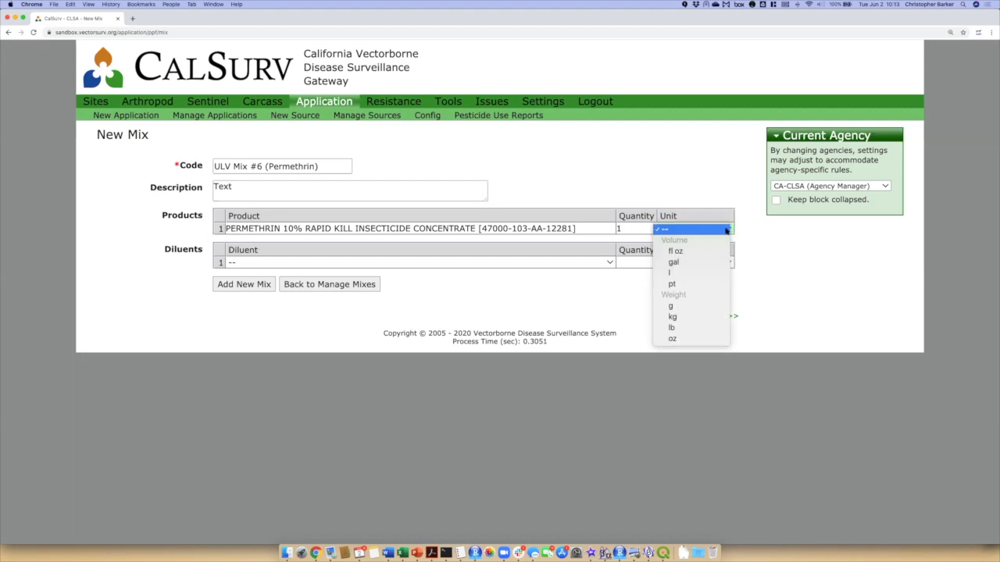
pyautogui.click(676, 252)
pyautogui.doubleClick(617, 226)
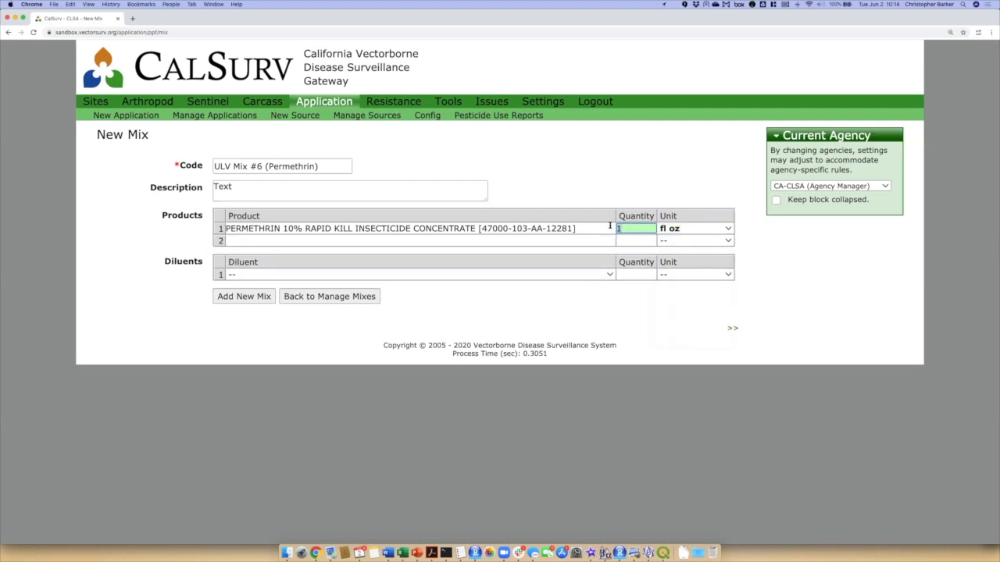
pyautogui.write('32')
pyautogui.press('Tab')
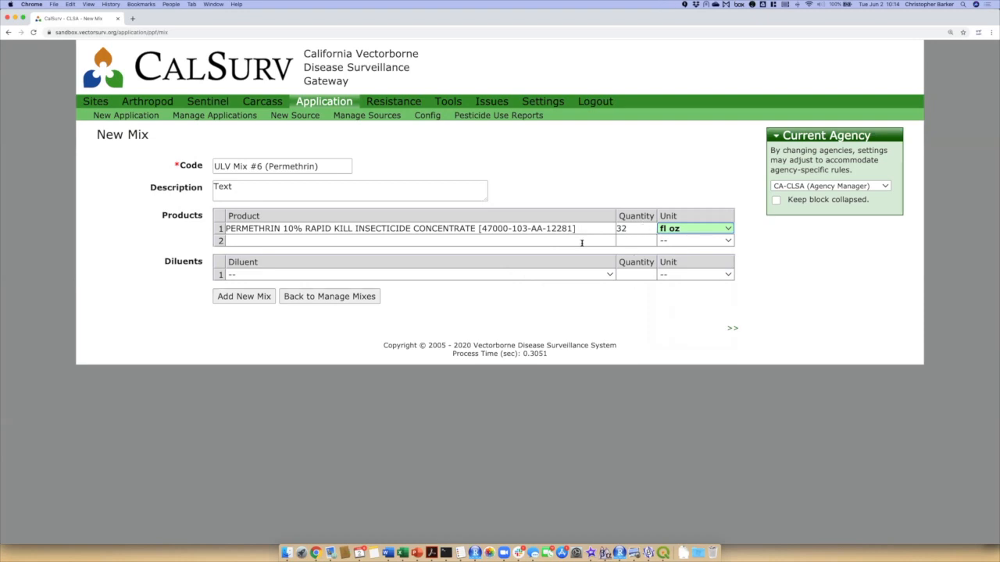
# Add 96 fl oz of Water as the diluent and save the new mix.
pyautogui.click(609, 275)
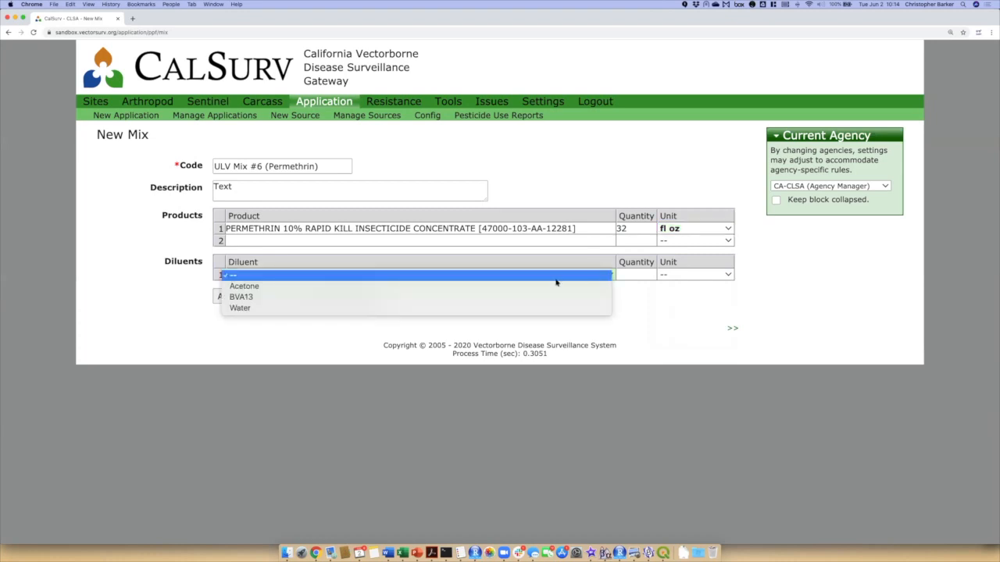
pyautogui.click(510, 308)
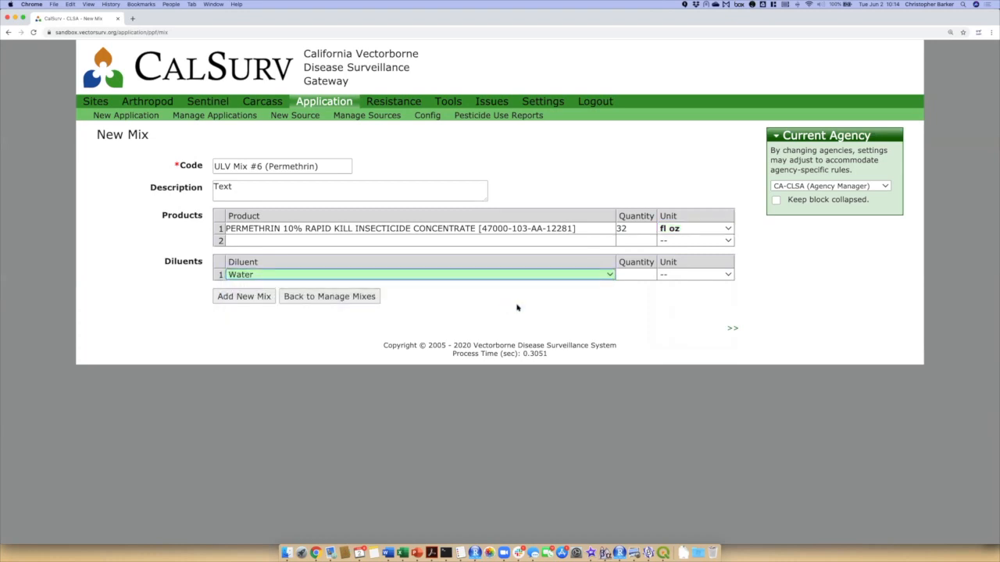
pyautogui.click(633, 275)
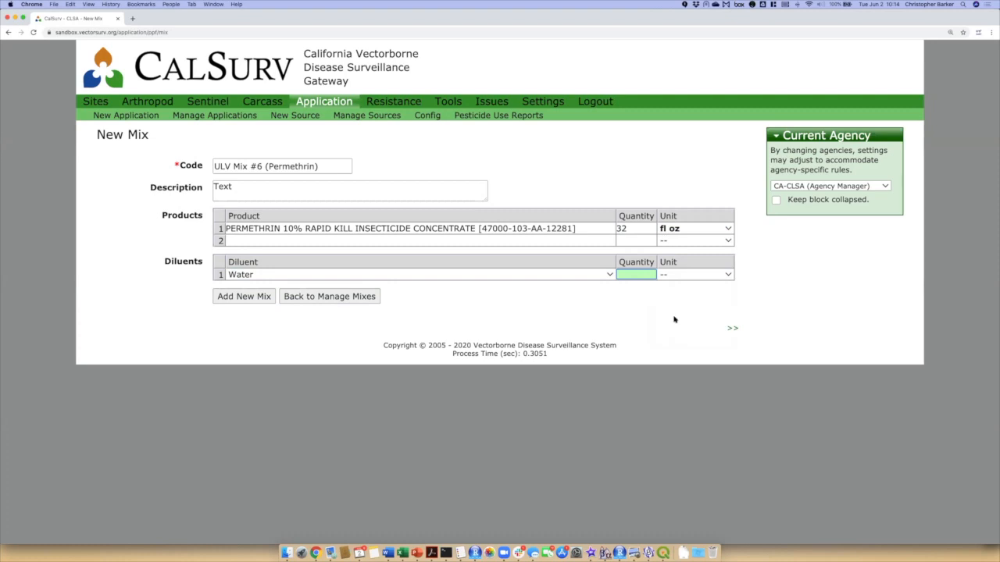
pyautogui.write('96')
pyautogui.press('Tab')
pyautogui.press('f')
pyautogui.press('Tab')
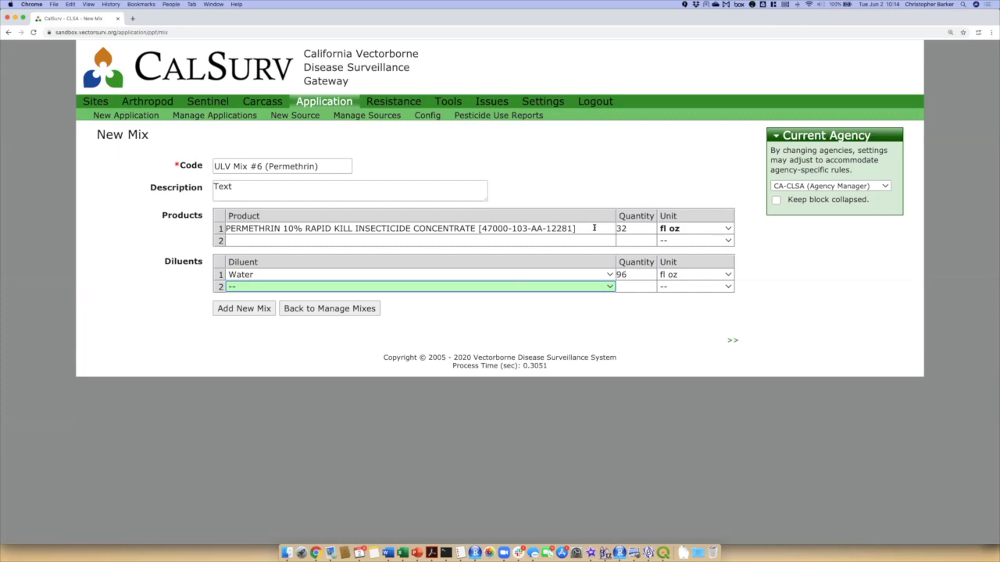
pyautogui.click(253, 310)
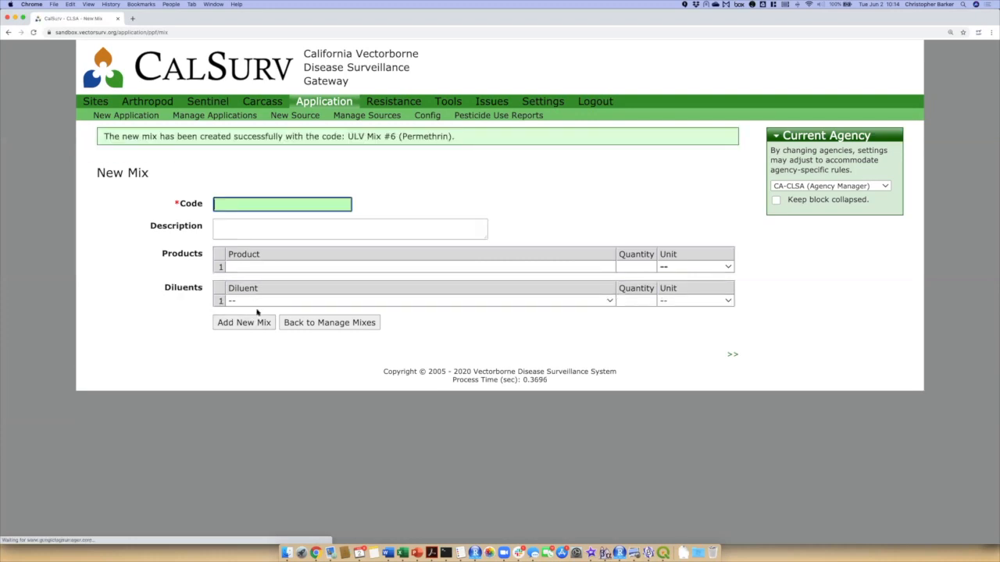
# Open the mix list, view the details of ULV Mix #6 (Permethrin) and return to the list without changes.
pyautogui.click(344, 323)
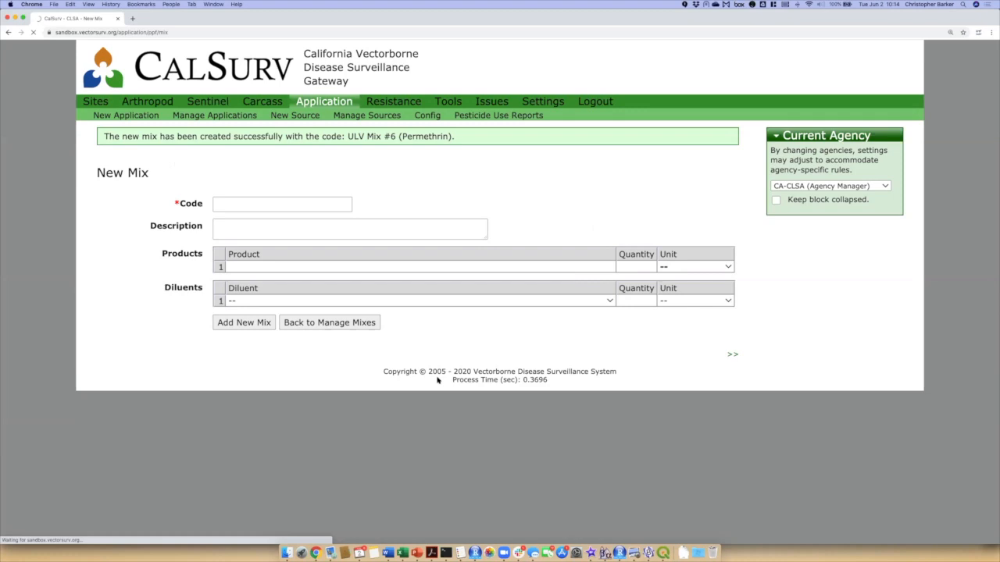
pyautogui.scroll(-1, 337, 313)
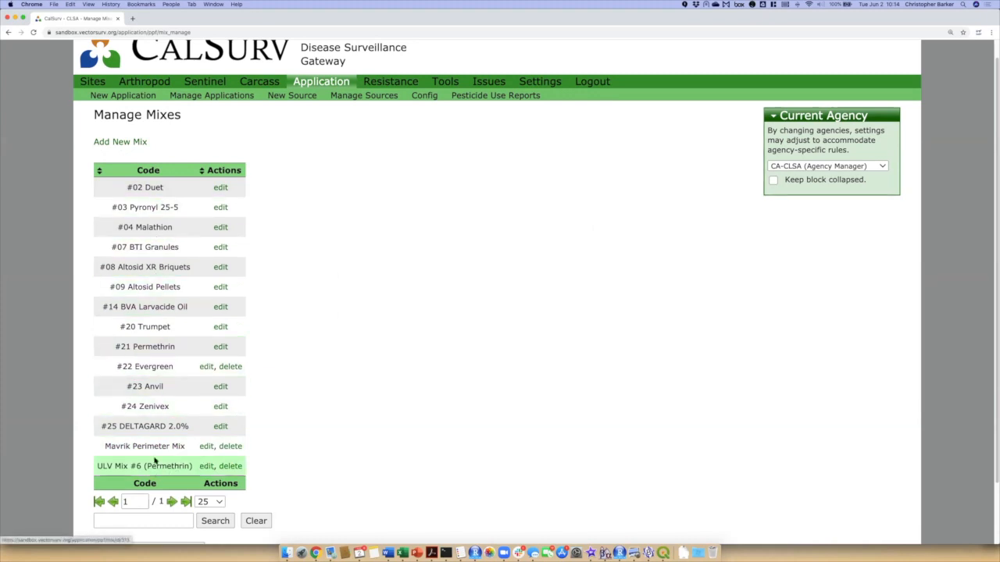
pyautogui.click(206, 467)
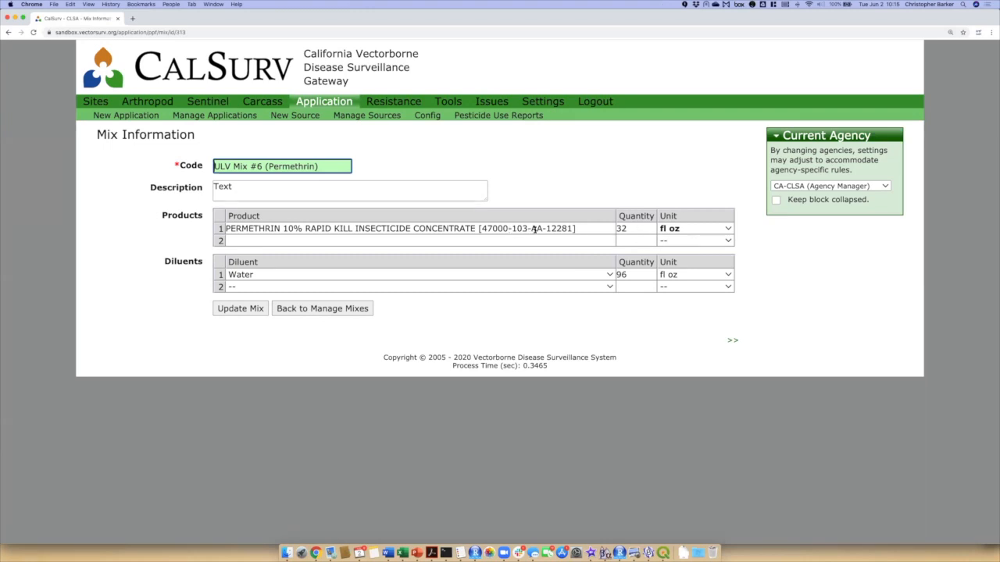
pyautogui.click(331, 310)
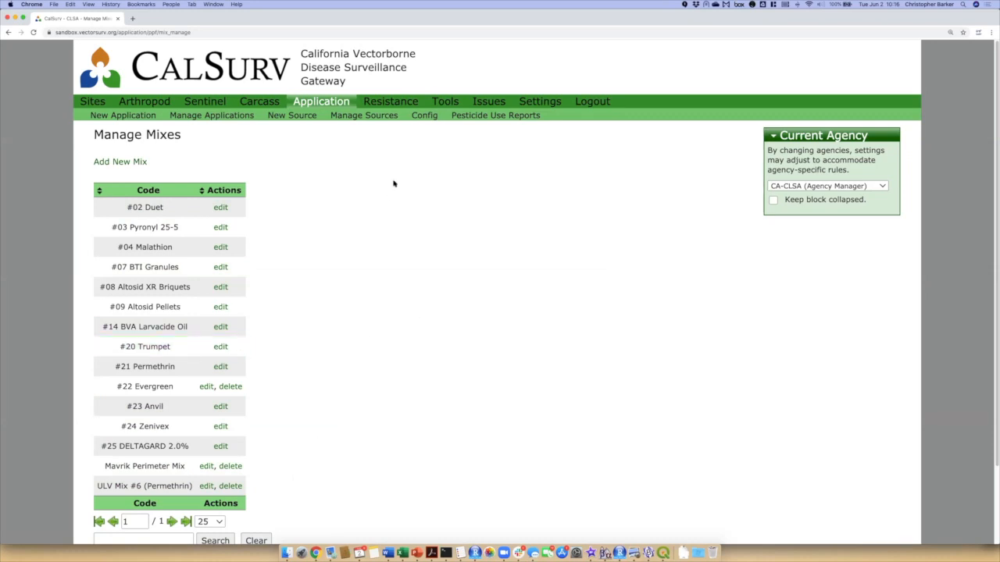
# Open the application source list and bring up the WOTUS Colusa NWR source's information for editing.
pyautogui.click(337, 102)
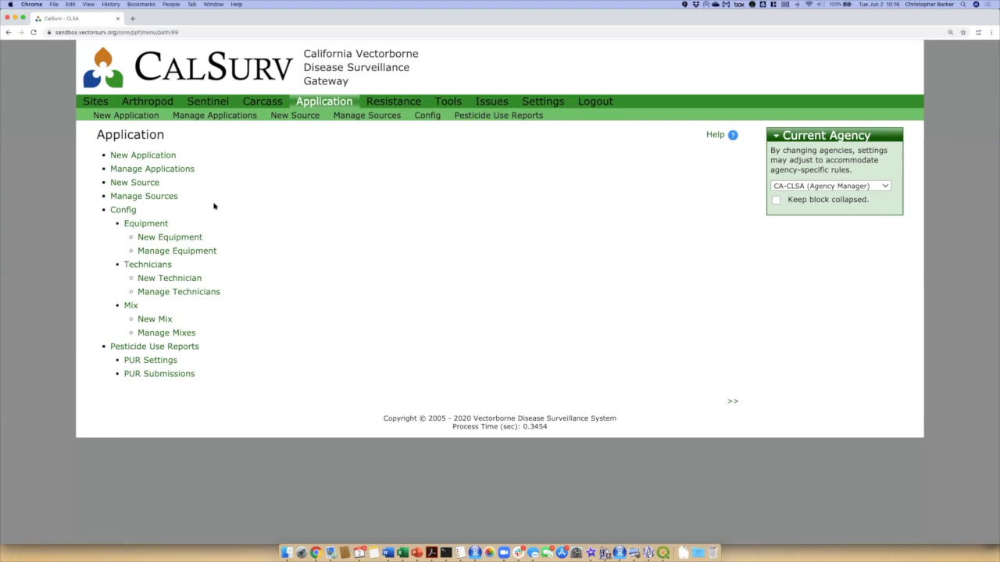
pyautogui.click(167, 200)
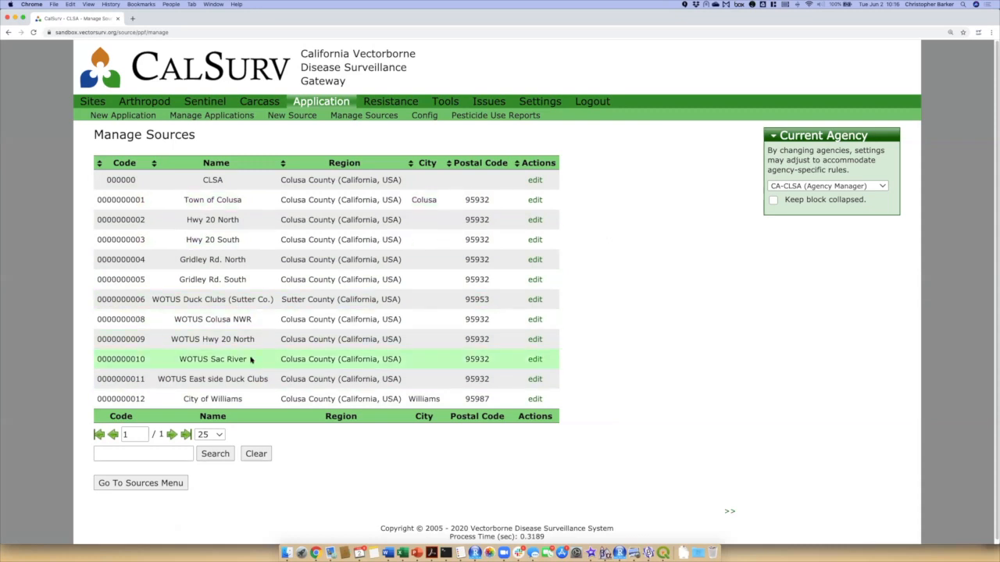
pyautogui.click(536, 320)
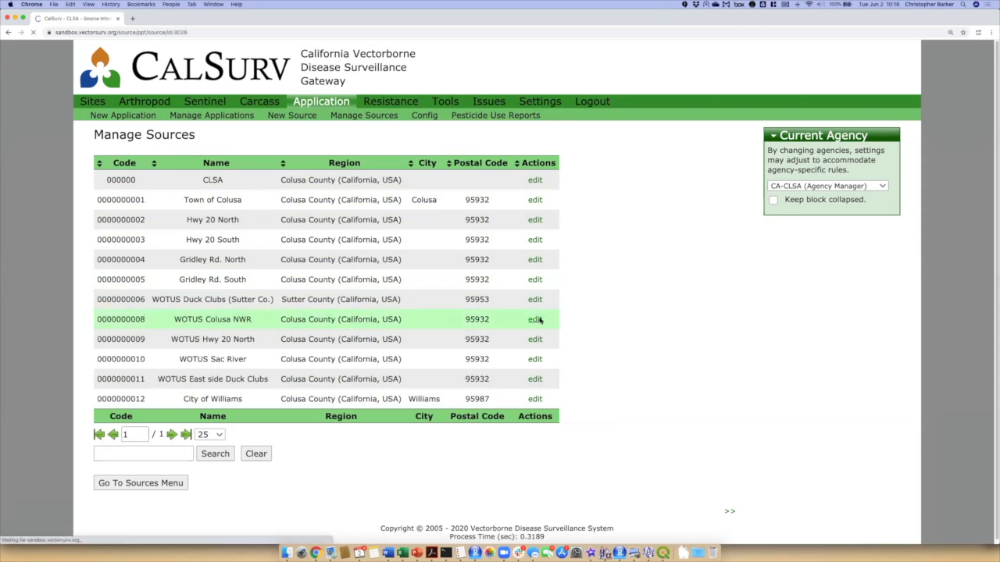
# Examine the source's boundary polygon and surroundings on the coordinates map, showing and hiding its editable vertices.
pyautogui.scroll(-2, 833, 430)
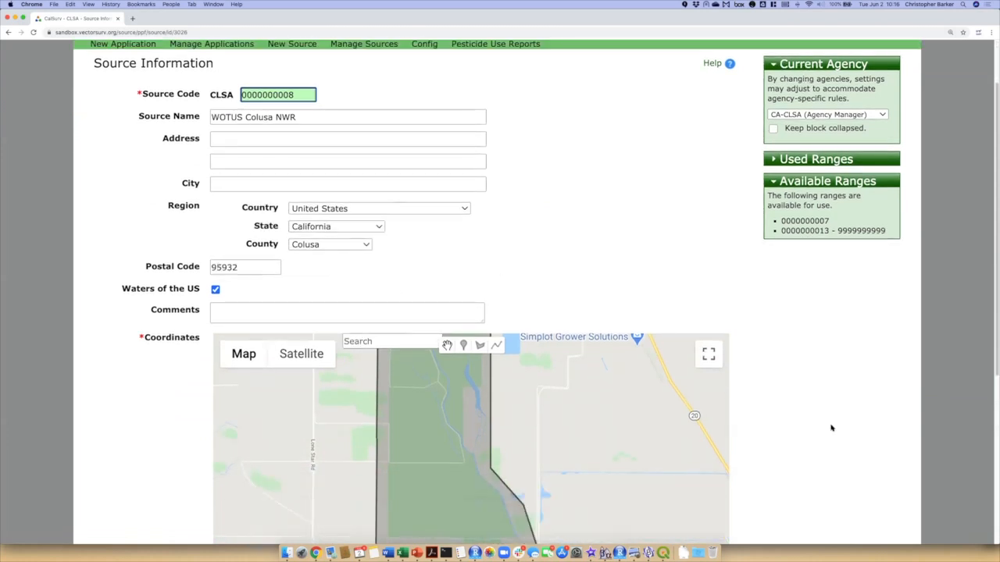
pyautogui.scroll(-4, 831, 428)
pyautogui.scroll(1, 525, 346)
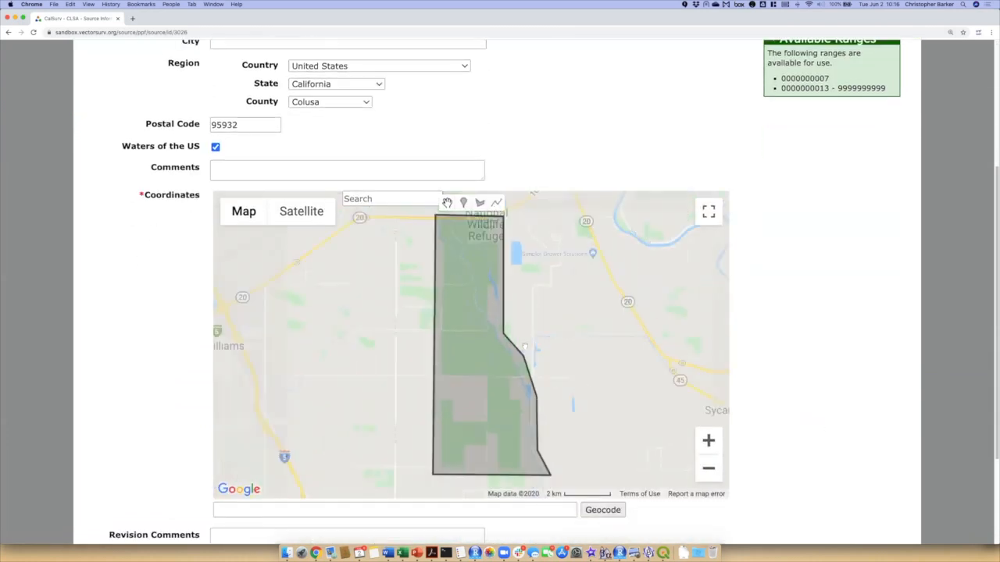
pyautogui.scroll(2, 525, 347)
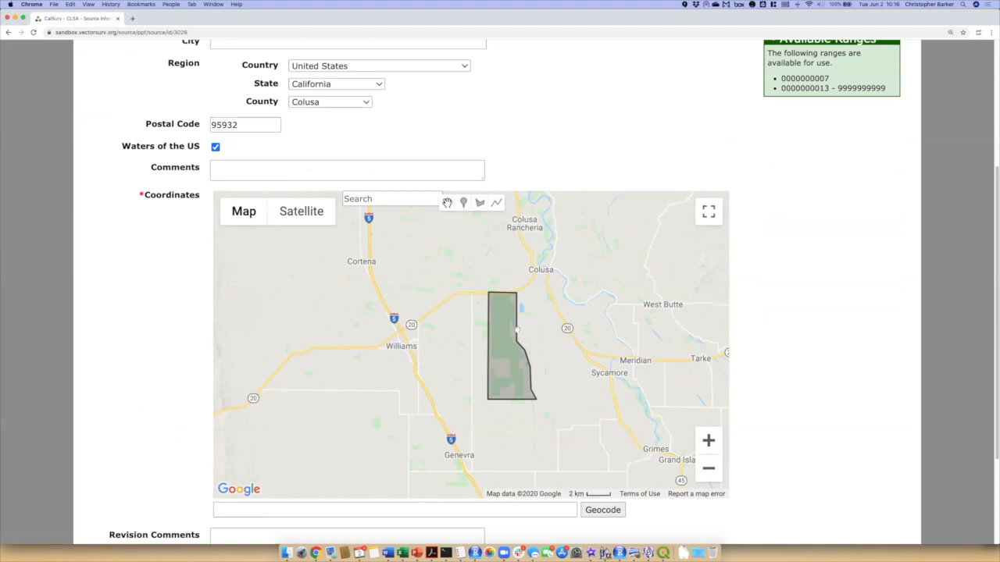
pyautogui.scroll(-1, 517, 330)
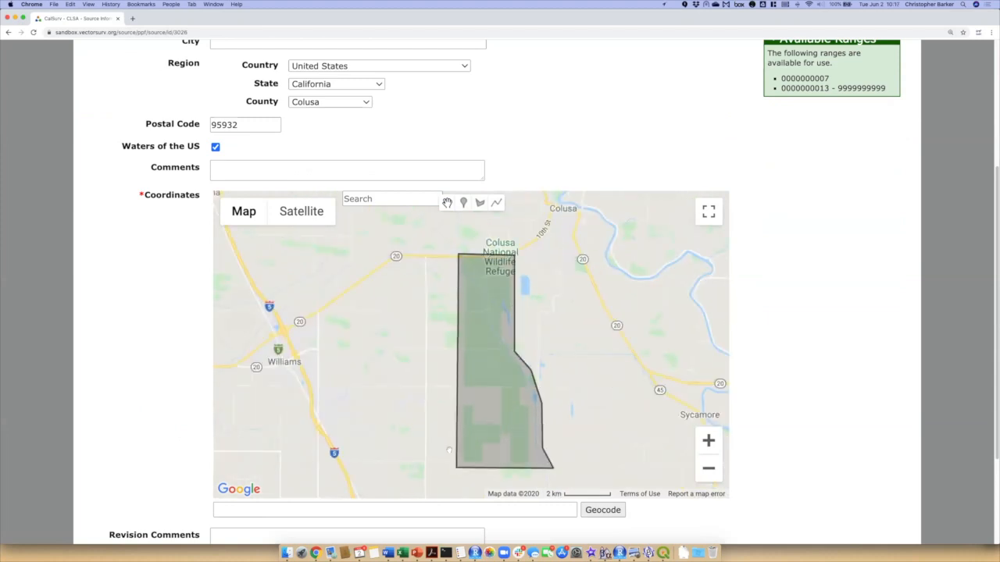
pyautogui.click(492, 326)
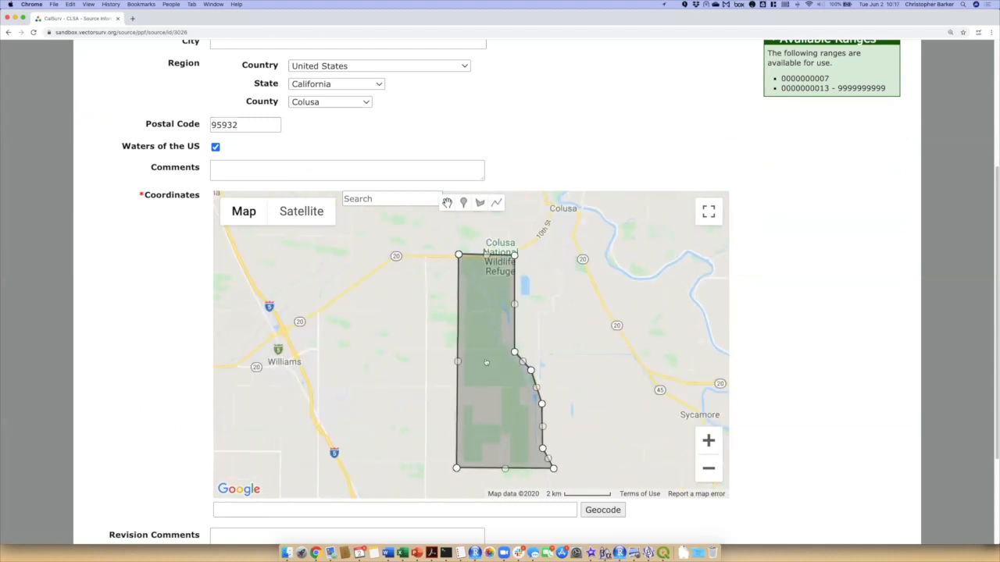
pyautogui.click(511, 454)
# Return to the source's general information and highlight the word WOTUS in its name.
pyautogui.scroll(2, 766, 176)
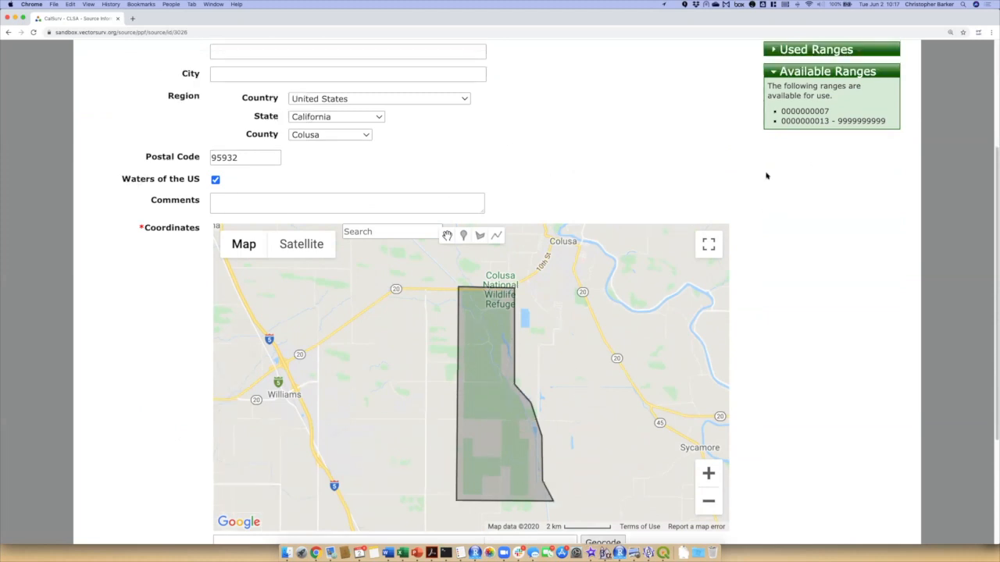
pyautogui.scroll(5, 767, 175)
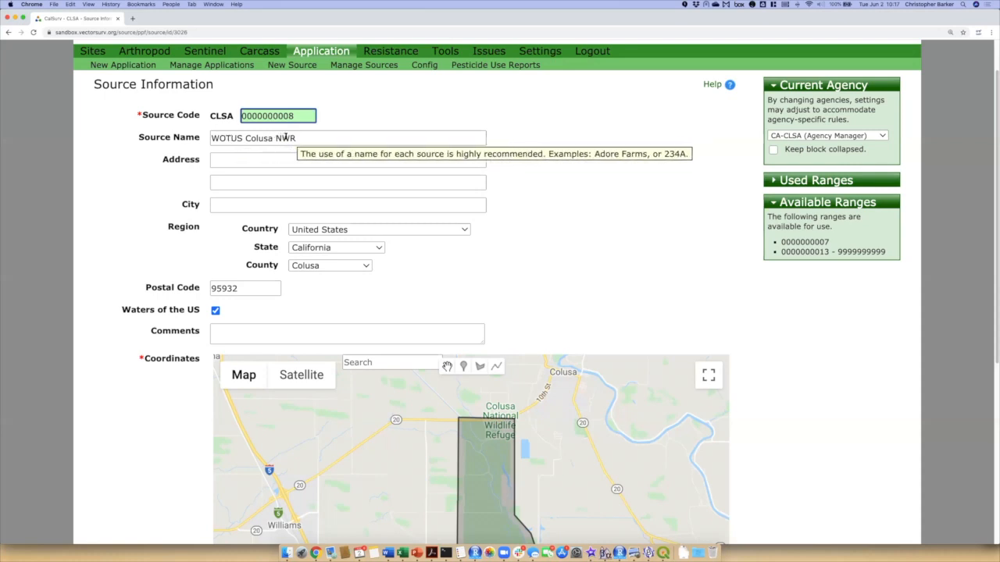
pyautogui.doubleClick(220, 137)
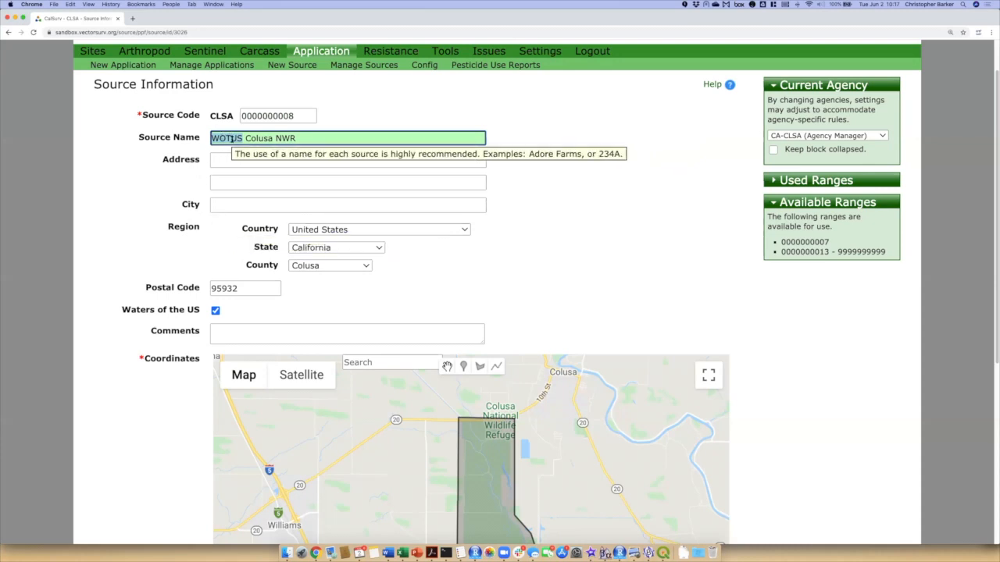
# Review the rest of the Colusa NWR source's form, checking its boundary polygon and the revision comments field.
pyautogui.click(292, 138)
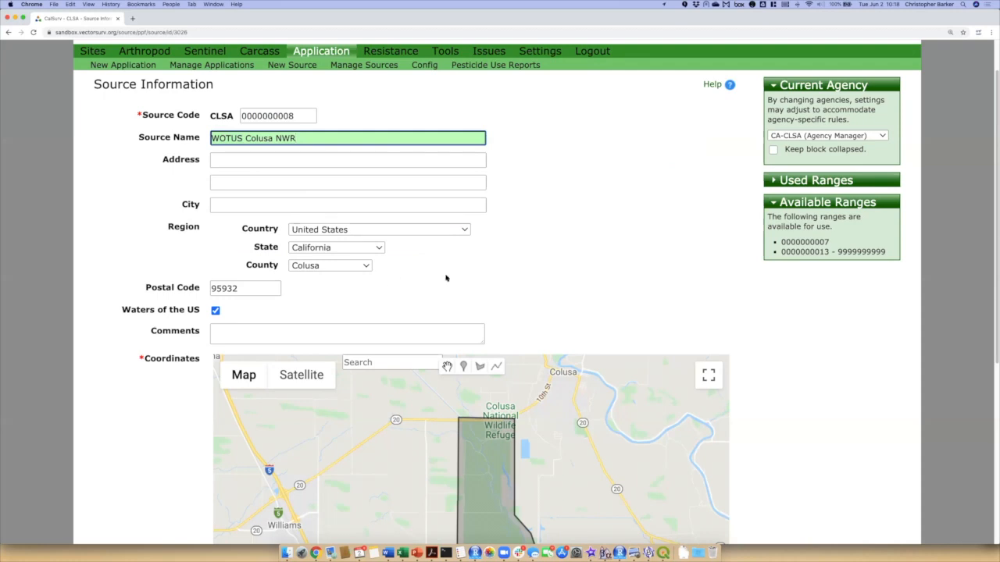
pyautogui.scroll(-1, 615, 282)
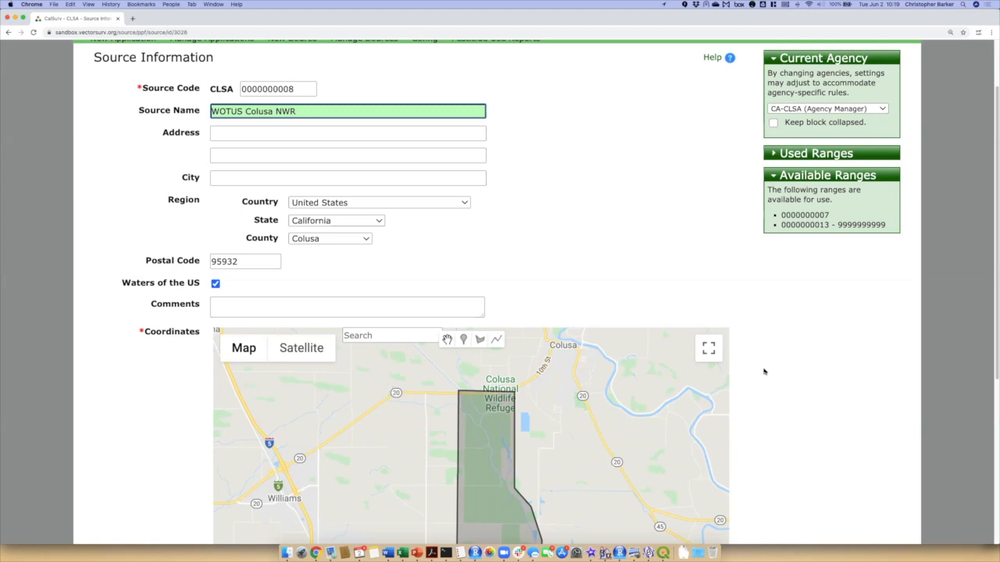
pyautogui.scroll(-3, 766, 372)
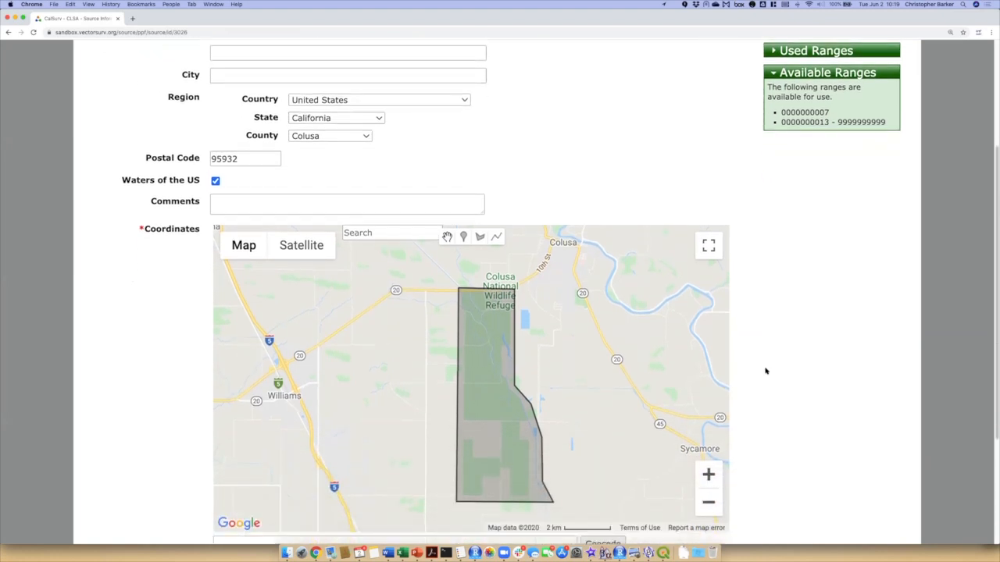
pyautogui.scroll(-3, 766, 372)
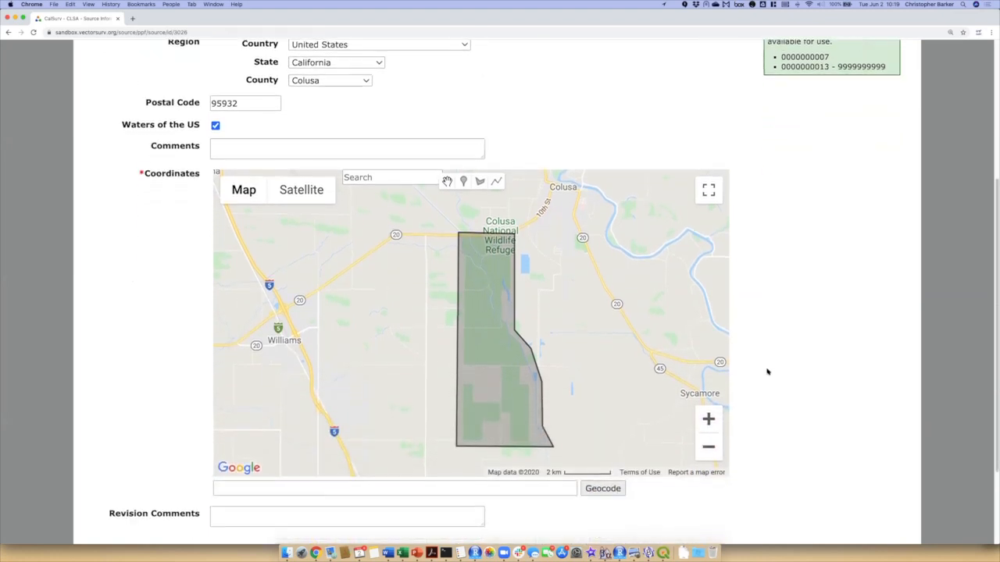
pyautogui.scroll(-2, 766, 372)
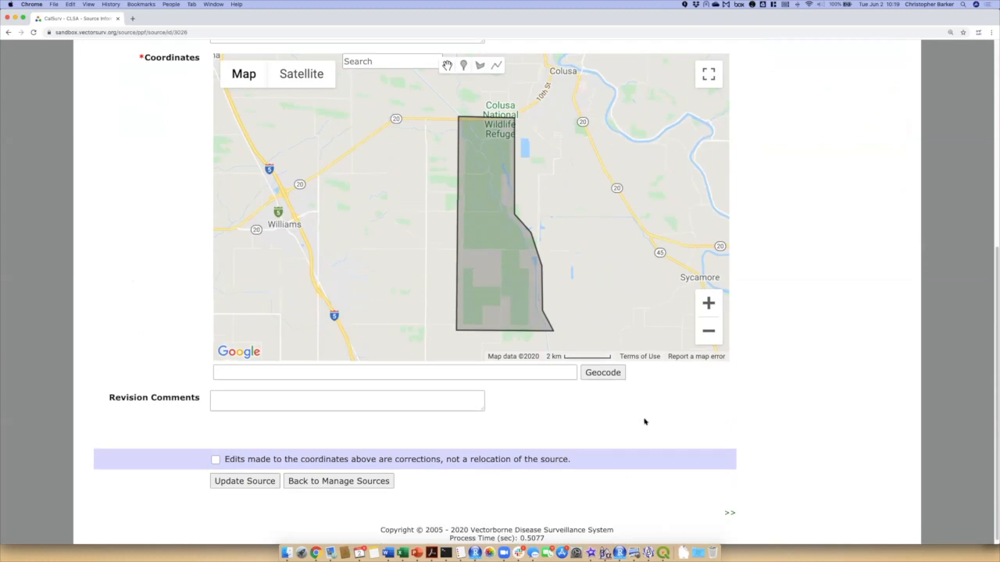
pyautogui.scroll(-1, 758, 421)
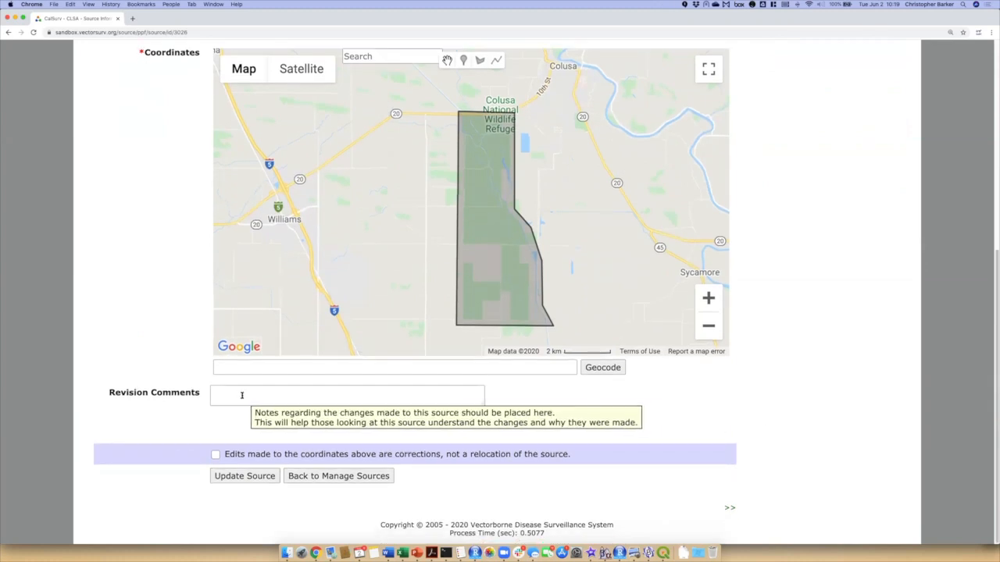
pyautogui.click(488, 239)
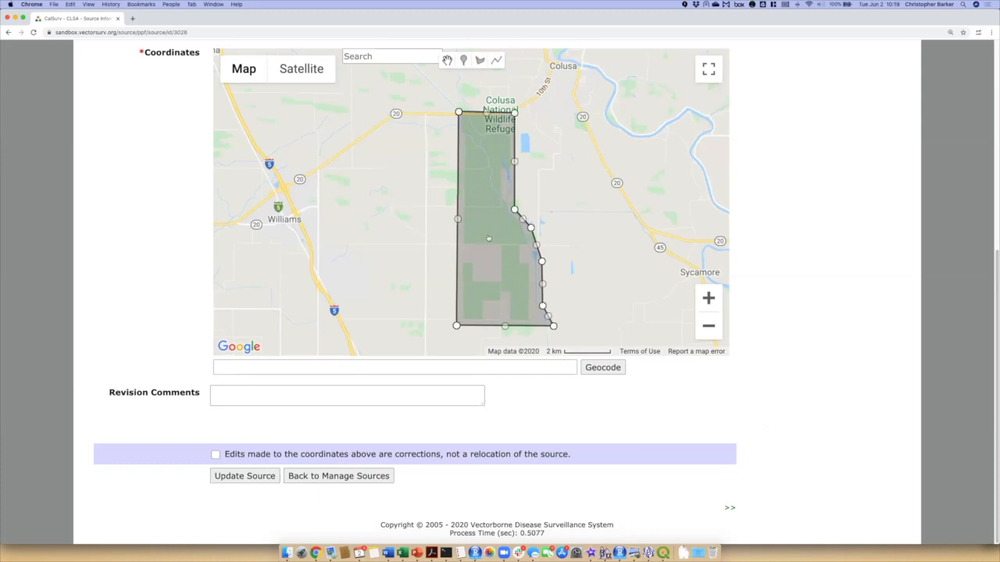
pyautogui.click(242, 395)
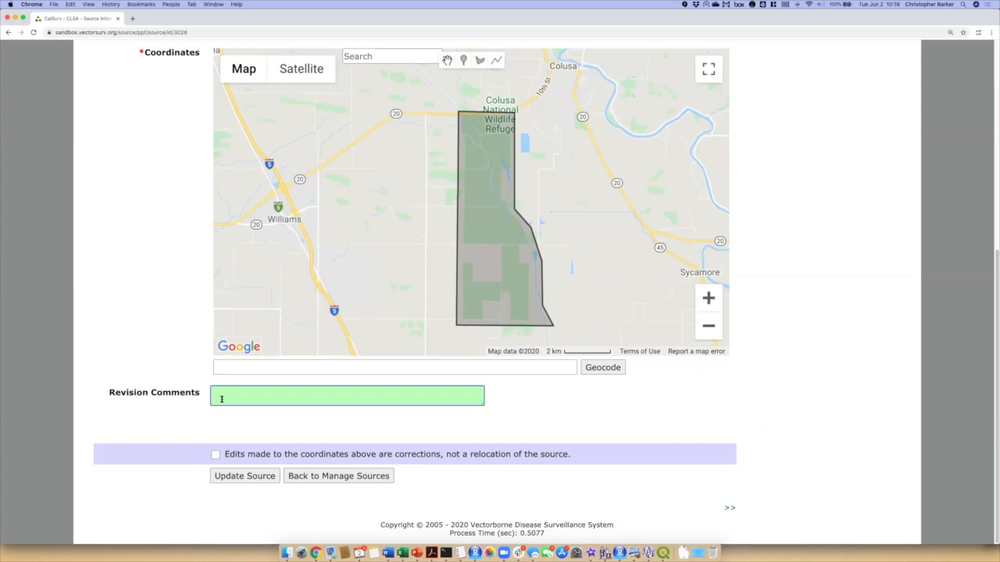
# Mark the coordinate edits as corrections rather than a relocation of the source, and save the source.
pyautogui.moveTo(457, 250)
pyautogui.moveTo(216, 456)
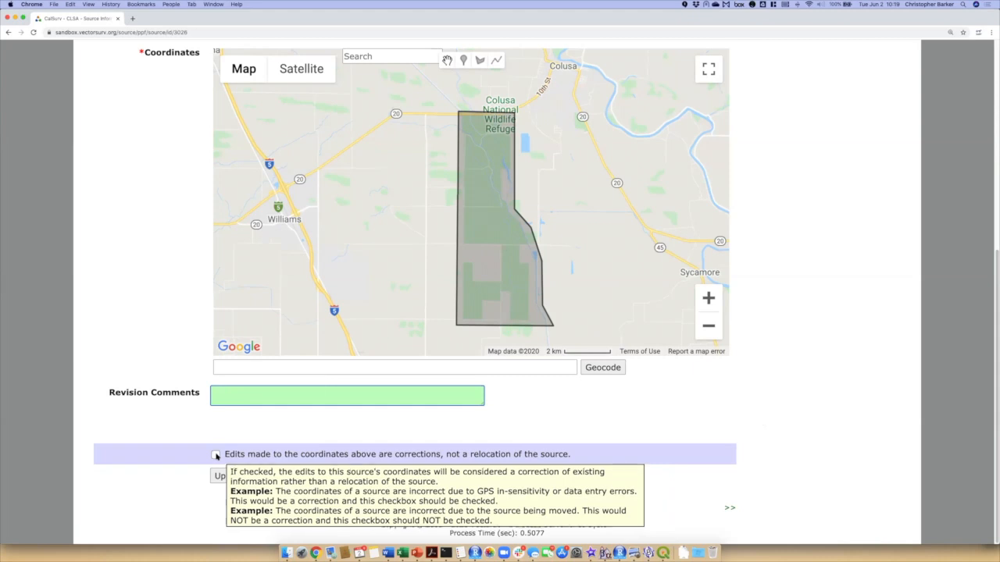
pyautogui.click(216, 456)
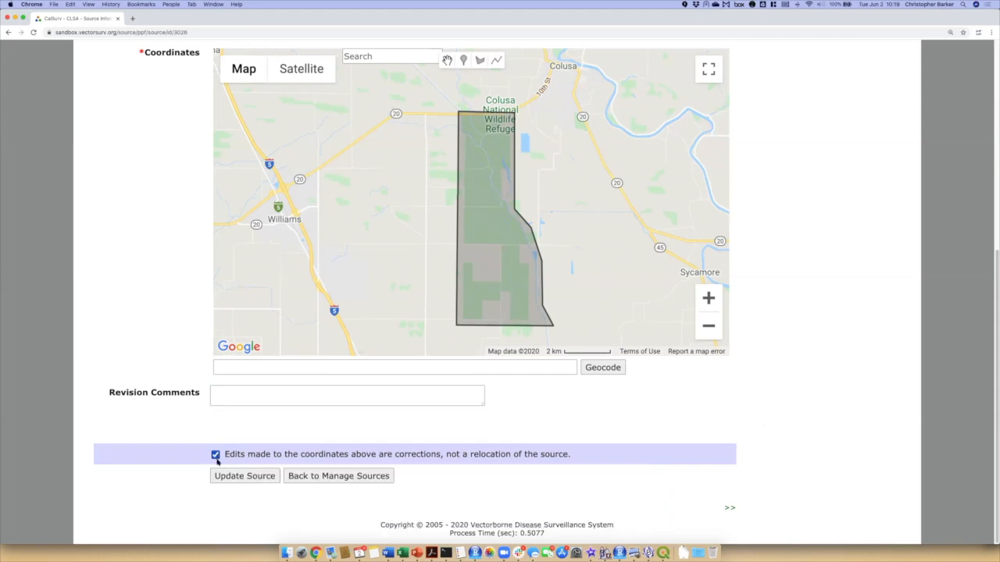
pyautogui.click(255, 478)
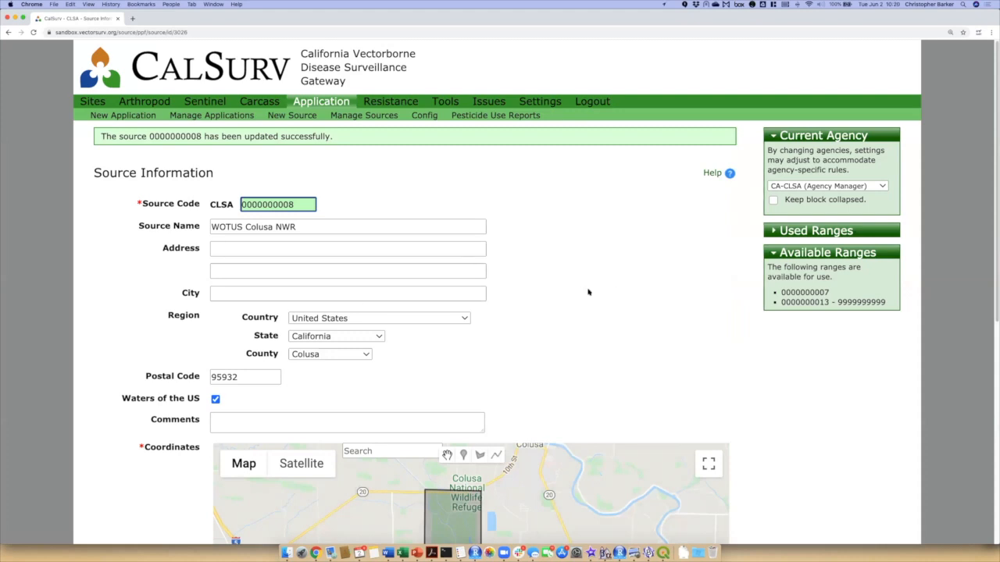
# Leave the saved source's page and open a blank form for a new application source.
pyautogui.click(353, 117)
pyautogui.click(515, 178)
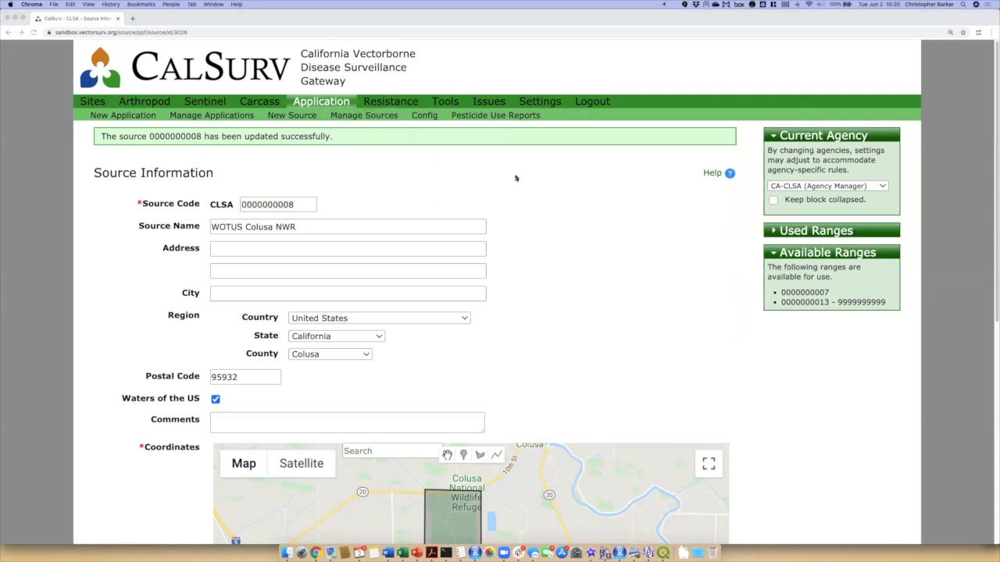
pyautogui.click(308, 117)
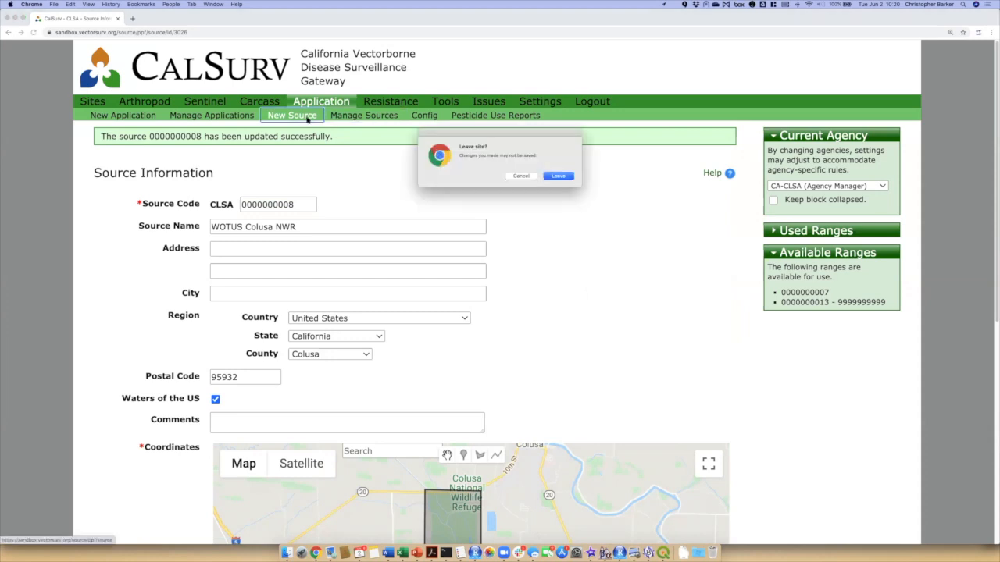
pyautogui.click(563, 177)
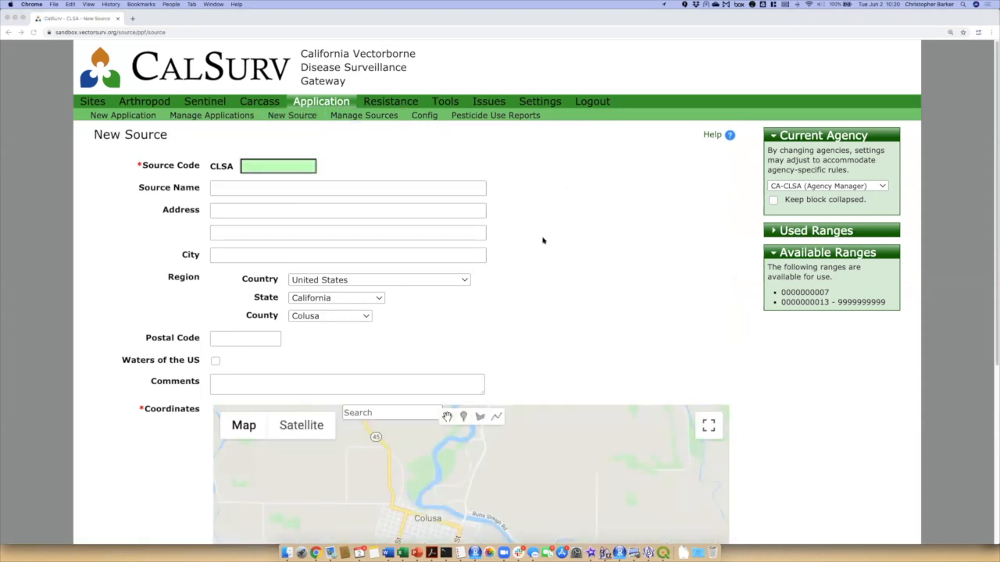
pyautogui.click(285, 168)
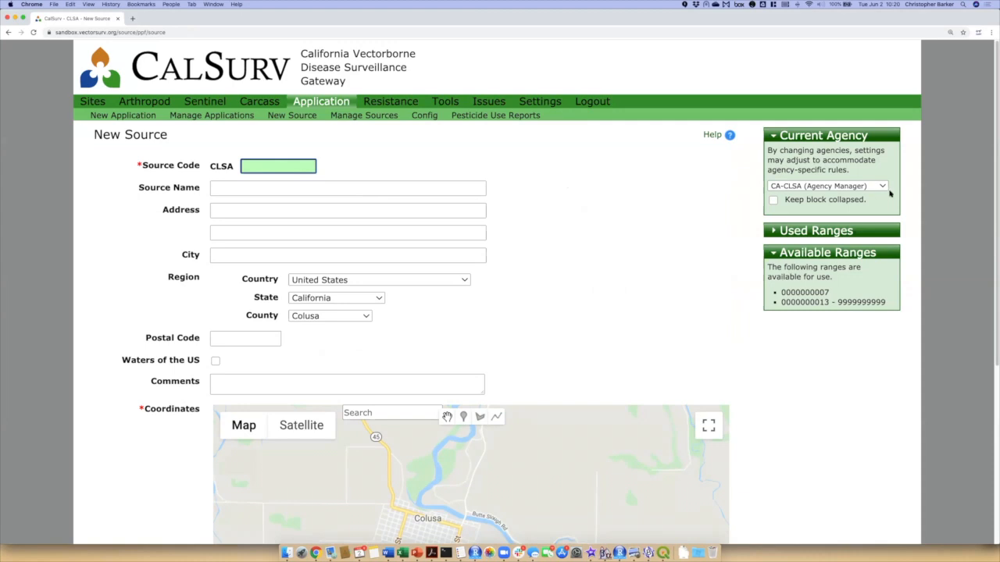
# Switch the current agency to CA-SHAS and check which other agencies can be chosen.
pyautogui.click(884, 189)
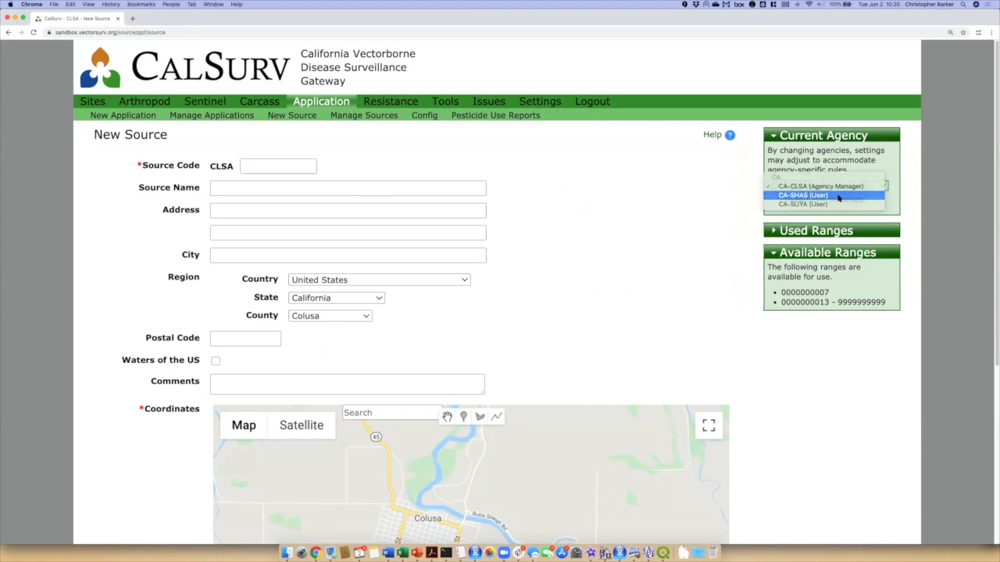
pyautogui.click(838, 196)
pyautogui.click(568, 92)
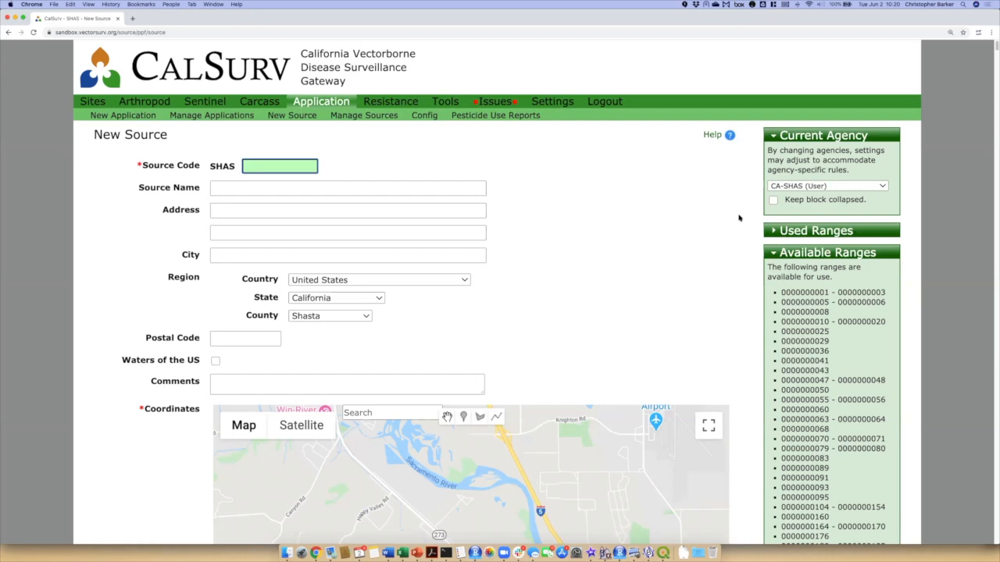
pyautogui.click(883, 187)
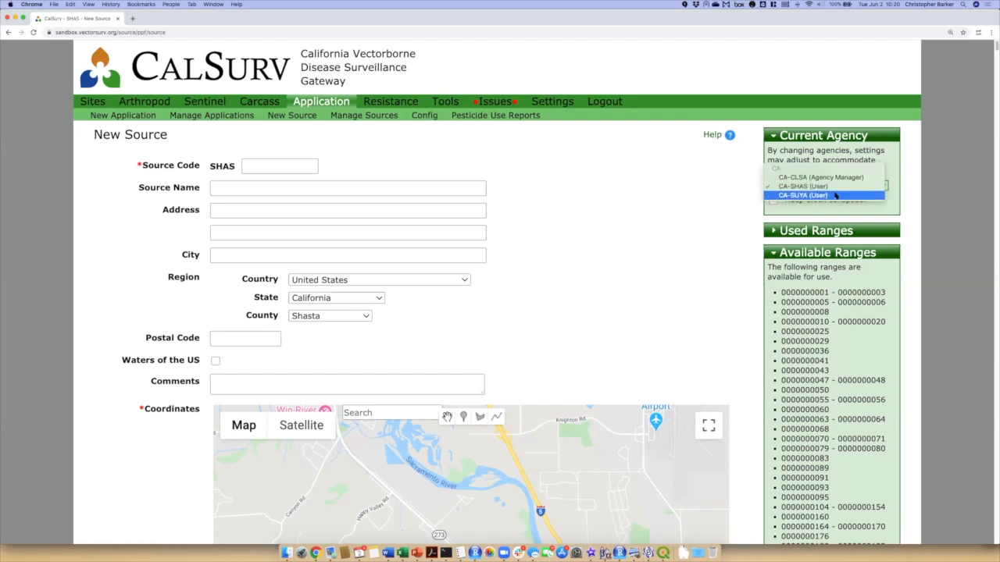
pyautogui.click(676, 236)
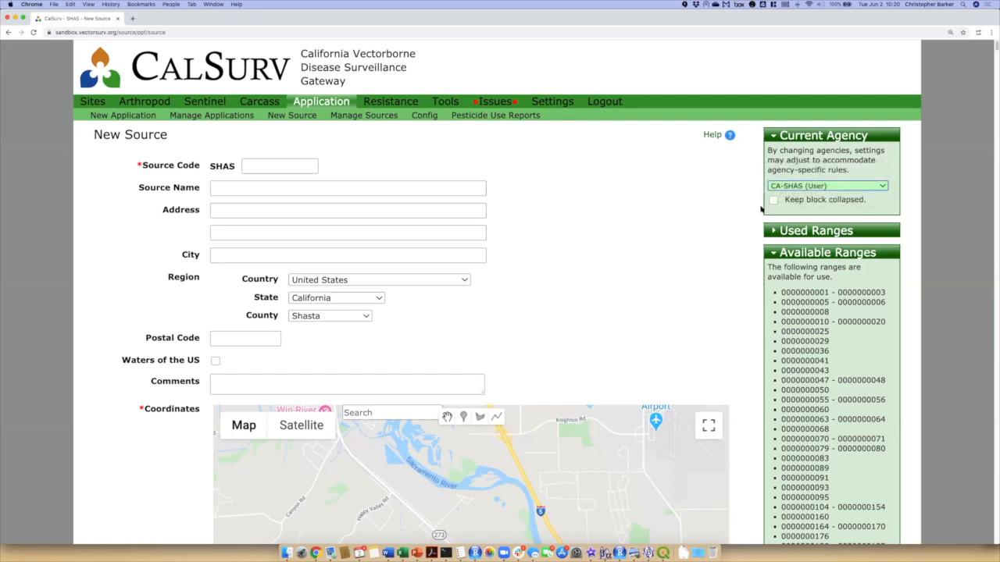
pyautogui.click(865, 190)
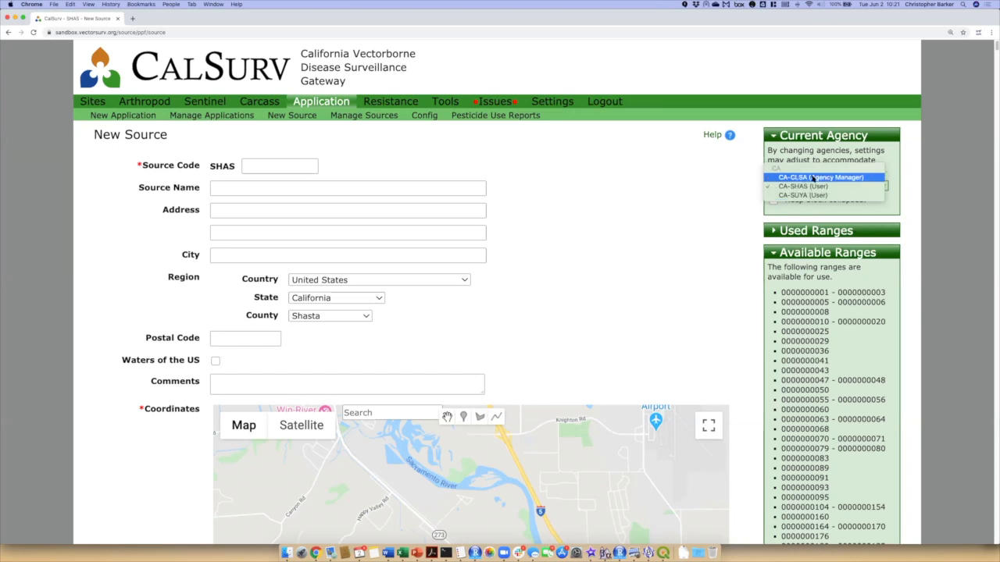
pyautogui.click(805, 189)
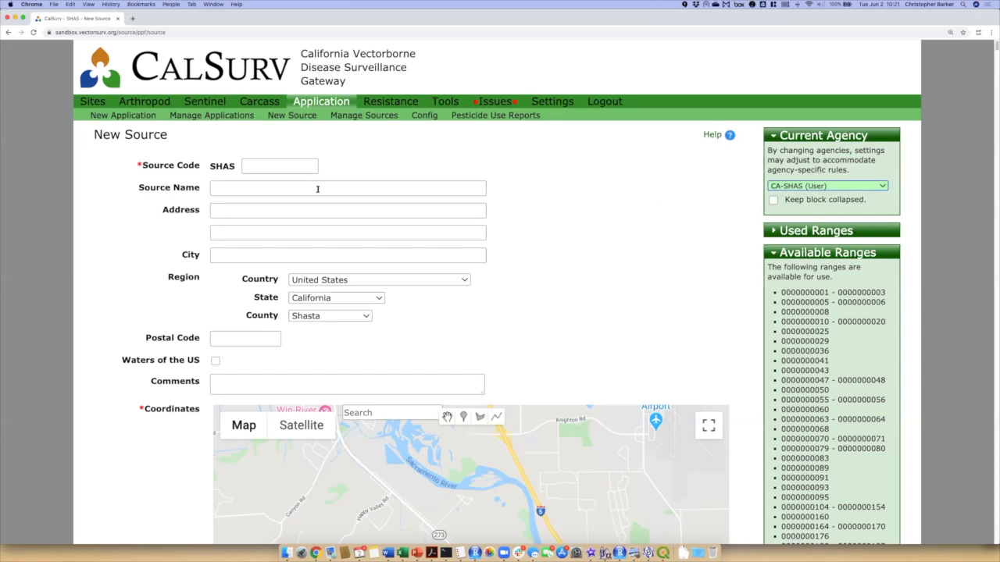
# Expand the list of source code ranges already in use, examine it and collapse it again.
pyautogui.click(263, 166)
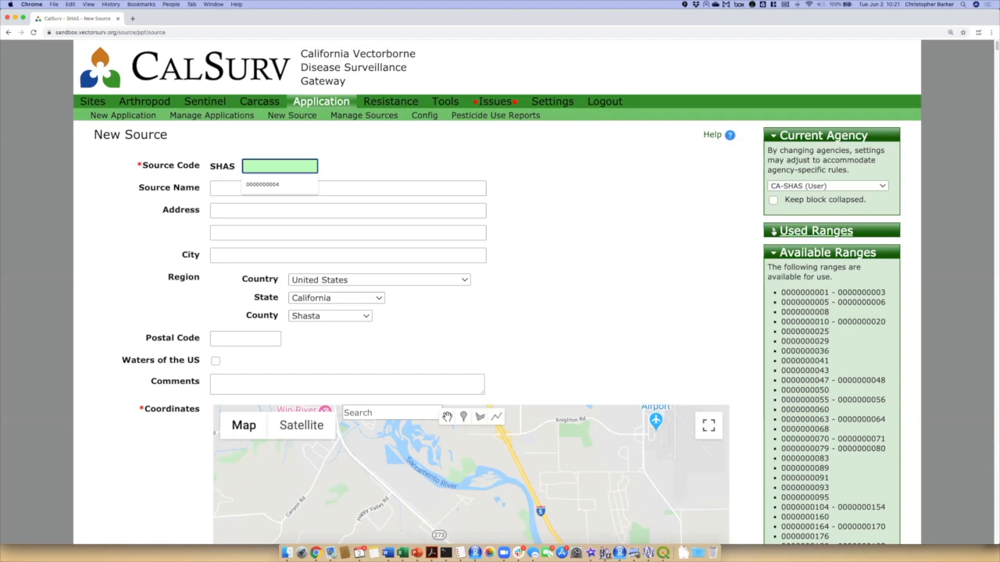
pyautogui.click(773, 231)
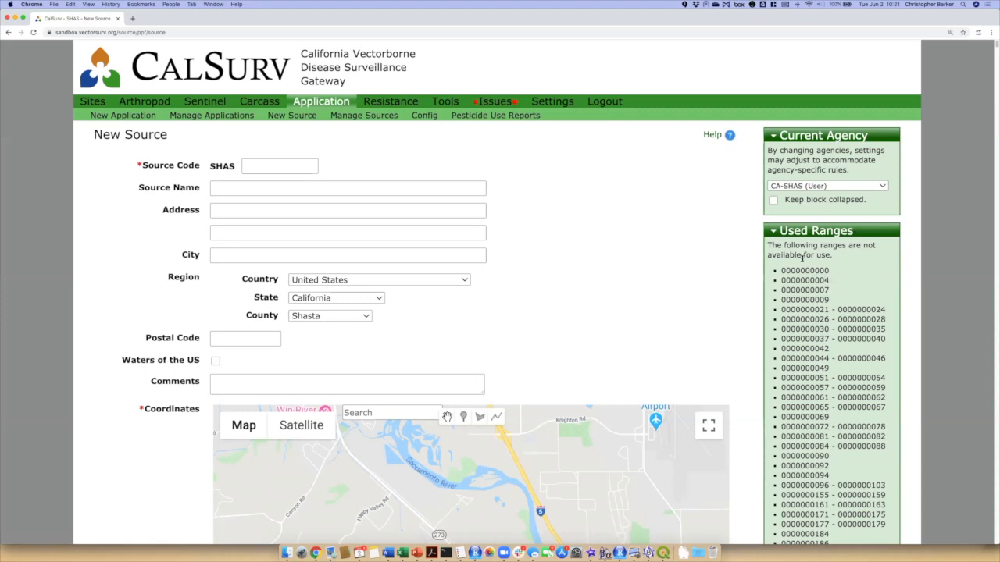
pyautogui.click(775, 232)
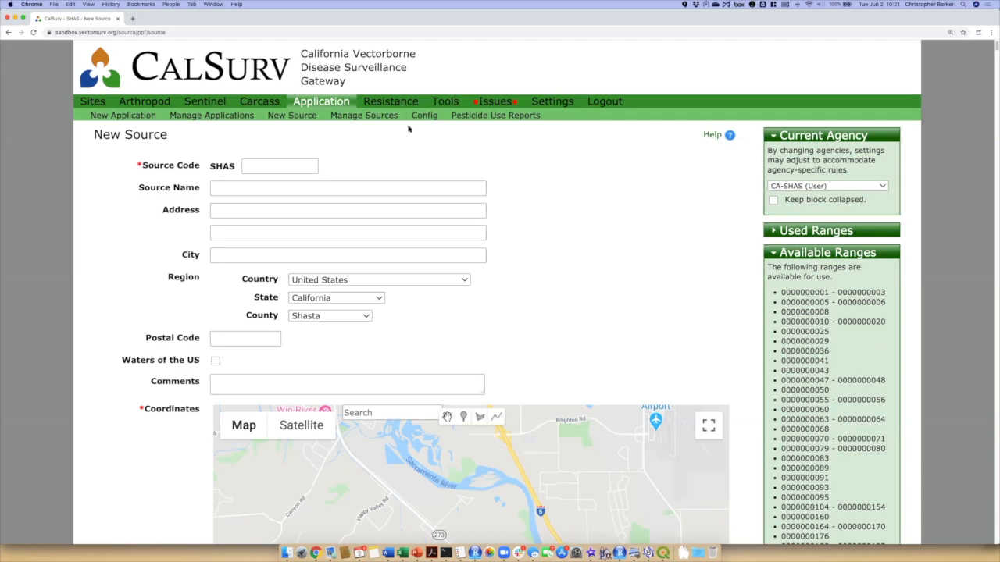
pyautogui.click(296, 165)
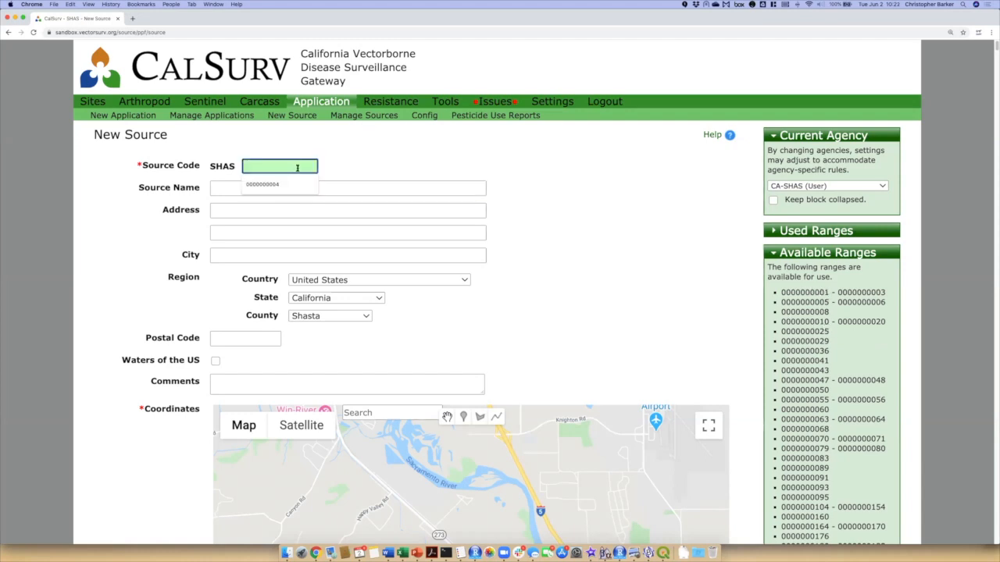
pyautogui.press('super+v')
pyautogui.press('Tab')
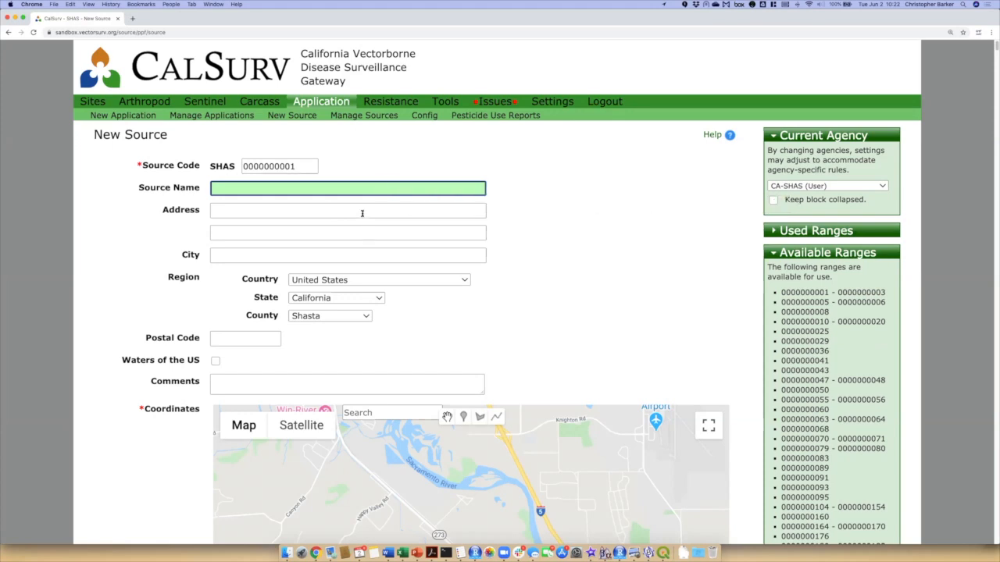
# Find a landmark on the coordinates map and name the source Win River Resort & Casino.
pyautogui.click(327, 189)
pyautogui.scroll(-1, 750, 348)
pyautogui.scroll(-3, 750, 349)
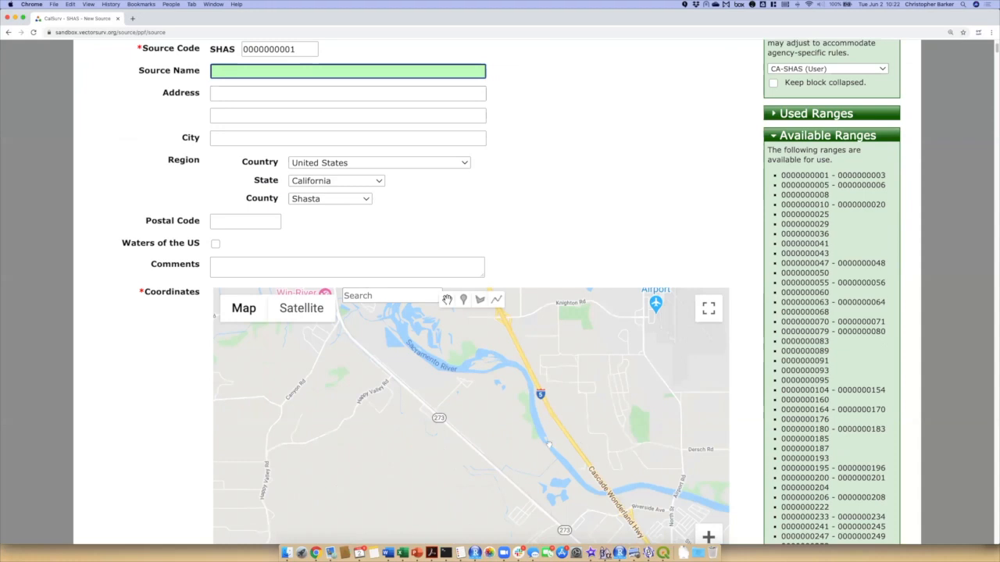
pyautogui.scroll(-3, 548, 443)
pyautogui.scroll(3, 551, 443)
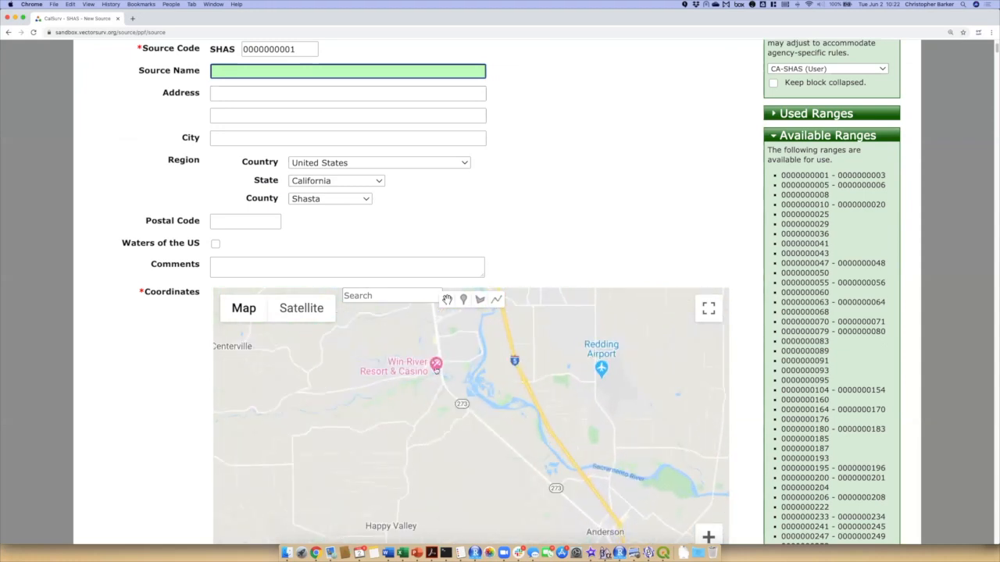
pyautogui.click(268, 71)
pyautogui.write('Win River R')
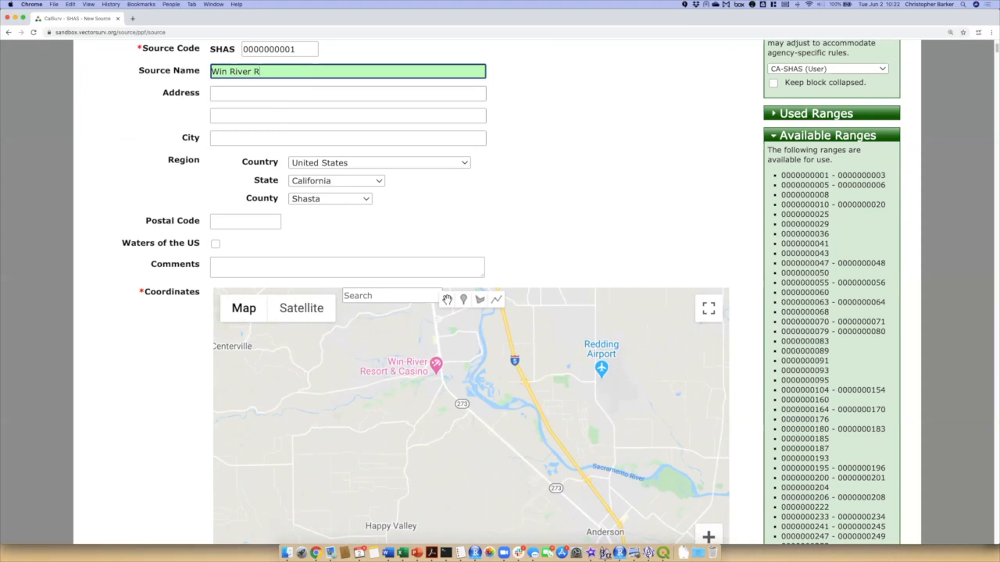
pyautogui.write('esort & ')
pyautogui.write('Casino')
# Add the prefix ABC123 and the suffix (WOTUS) to the source name.
pyautogui.write('ABC')
pyautogui.write('123')
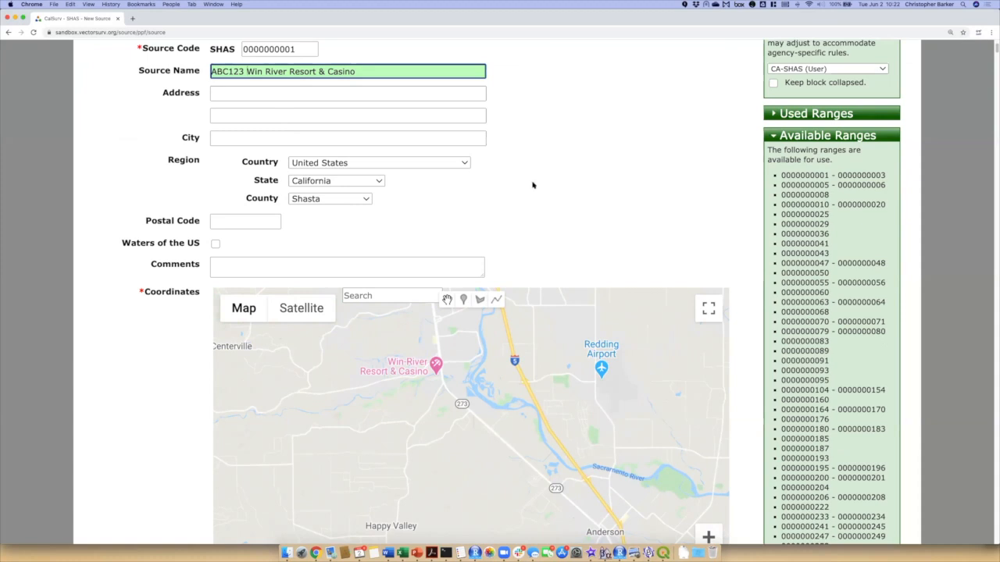
pyautogui.click(386, 70)
pyautogui.write('(WOTUS)')
# Leave the address blank, set the city to Redding and flag the source as Waters of the US.
pyautogui.click(298, 95)
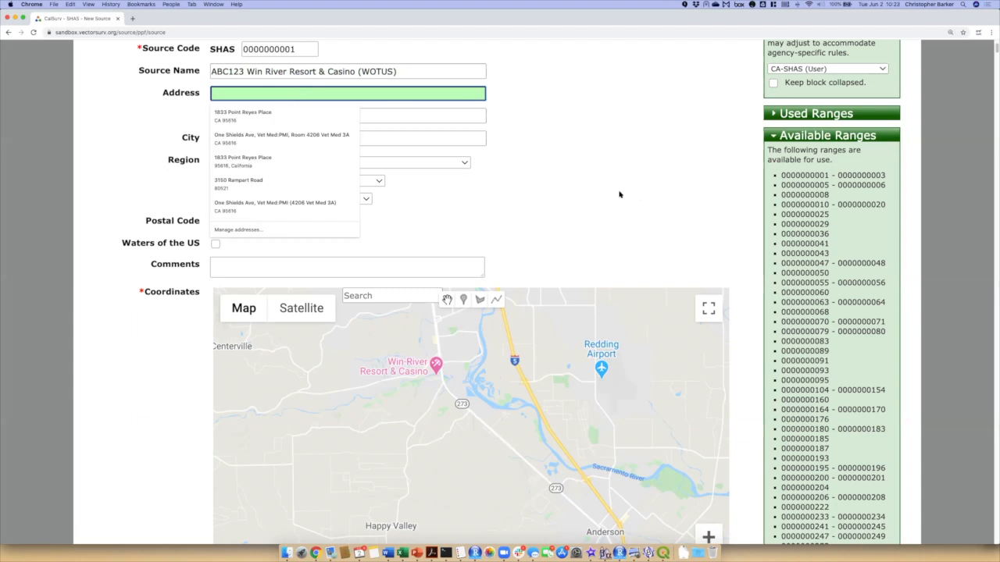
pyautogui.click(619, 194)
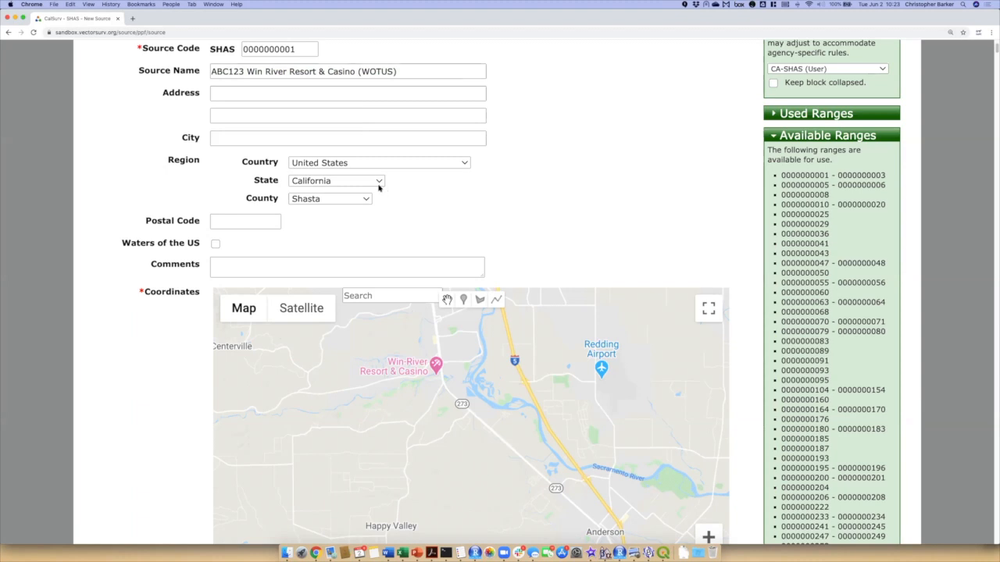
pyautogui.click(257, 141)
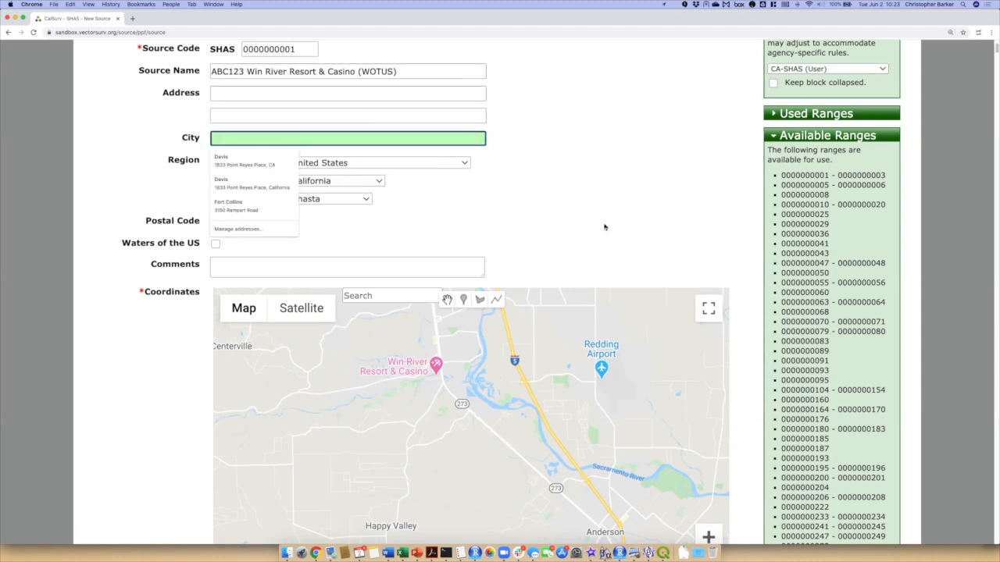
pyautogui.write('Redding')
pyautogui.press('Tab')
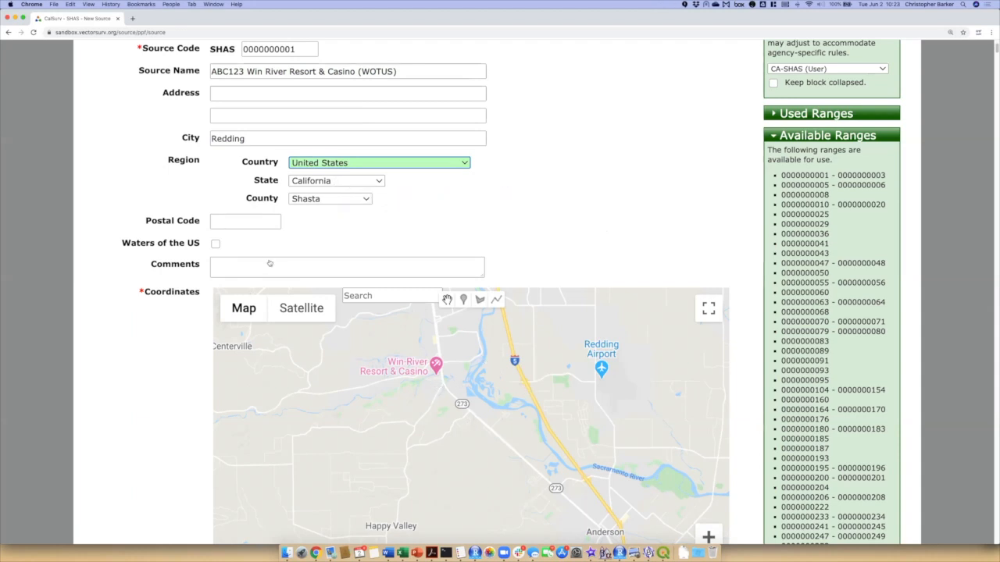
pyautogui.click(215, 244)
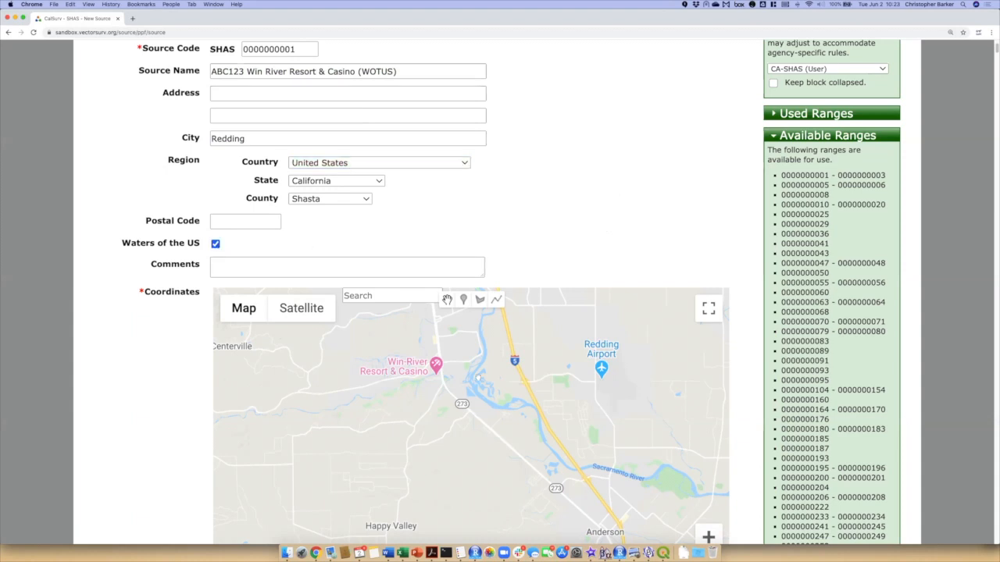
# Copy the Win-River Resort & Casino street address from its map listing into the source's first address line.
pyautogui.scroll(2, 434, 377)
pyautogui.scroll(5, 433, 377)
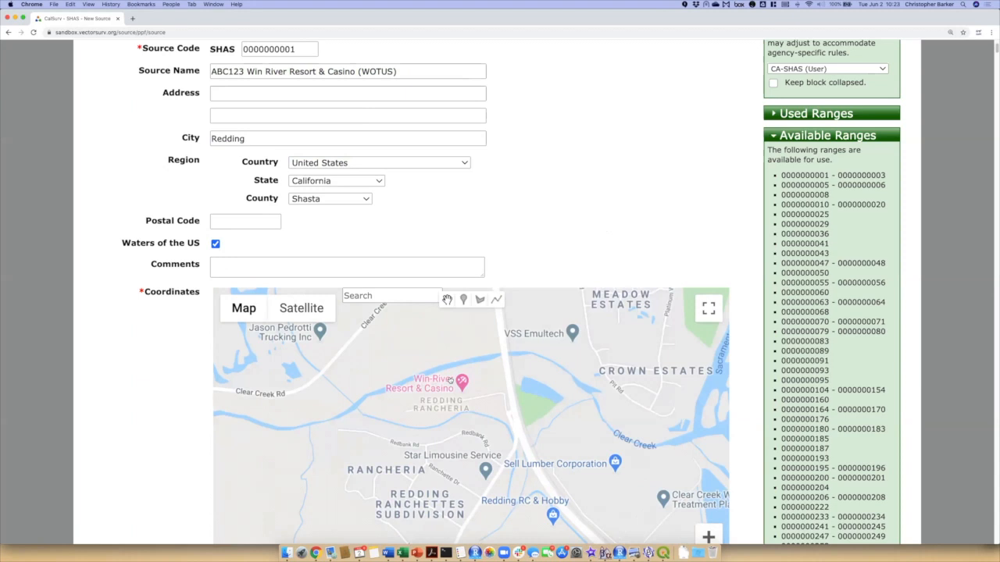
pyautogui.scroll(-3, 456, 389)
pyautogui.click(462, 382)
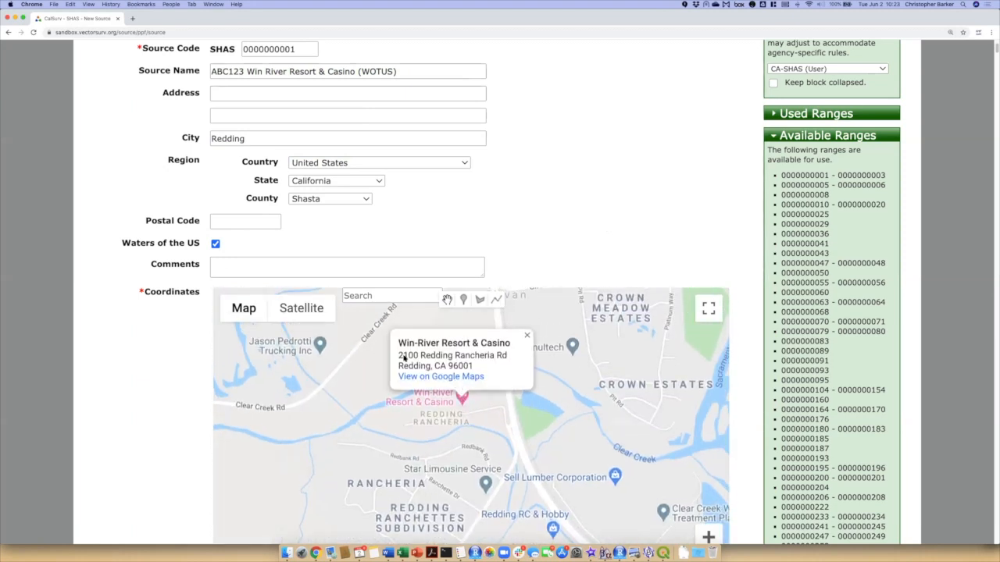
pyautogui.moveTo(398, 357); pyautogui.dragTo(506, 356)
pyautogui.press('super+c')
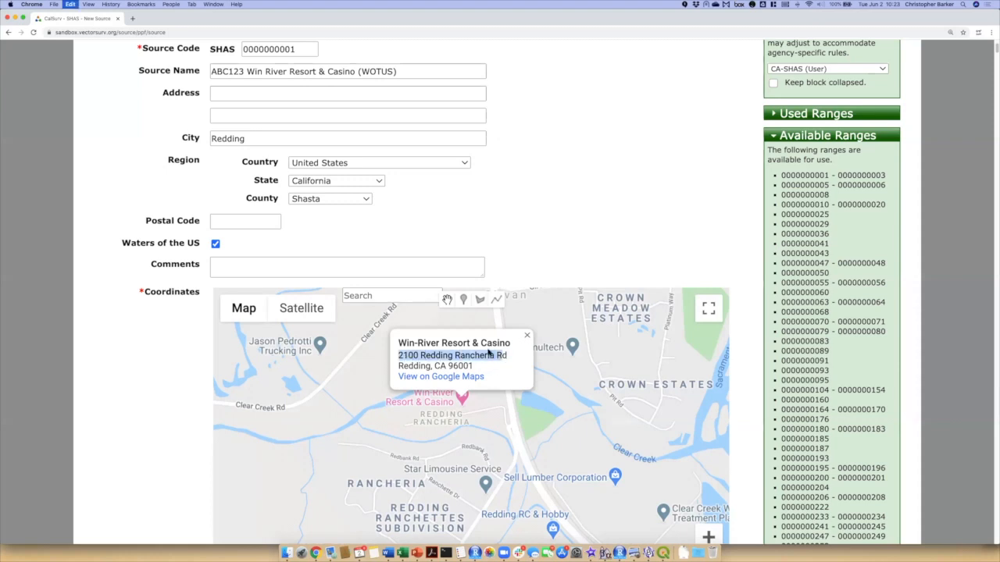
pyautogui.moveTo(506, 356); pyautogui.dragTo(399, 355)
pyautogui.press('super+c')
pyautogui.click(271, 94)
pyautogui.press('super+v')
pyautogui.click(592, 157)
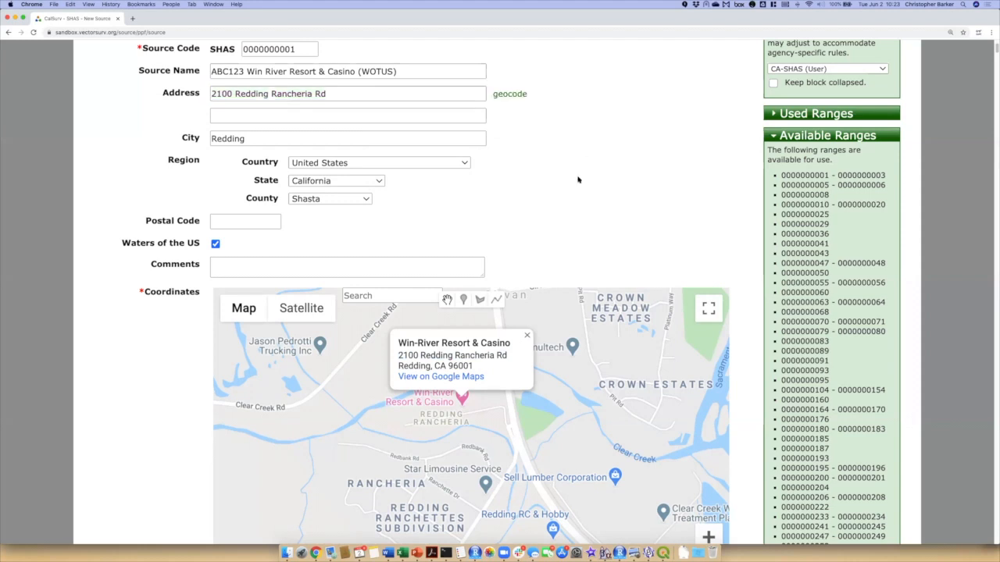
# Copy the casino's postal code from its map listing into the source's postal code and close the listing.
pyautogui.doubleClick(453, 367)
pyautogui.press('super+c')
pyautogui.click(253, 220)
pyautogui.press('super+v')
pyautogui.click(516, 221)
pyautogui.click(527, 336)
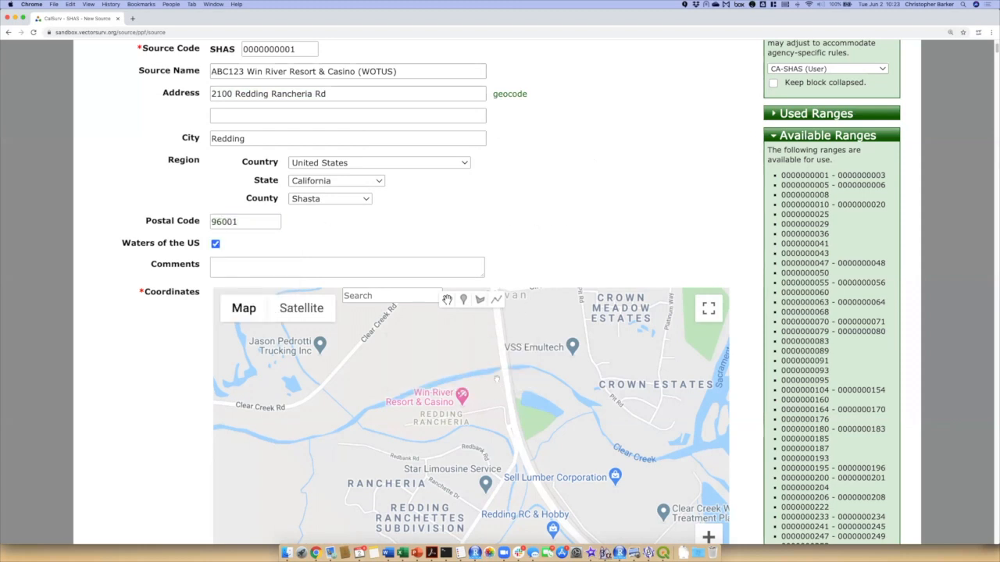
# Show the coordinates map as satellite imagery, framed on the casino and the surrounding creeks.
pyautogui.doubleClick(472, 400)
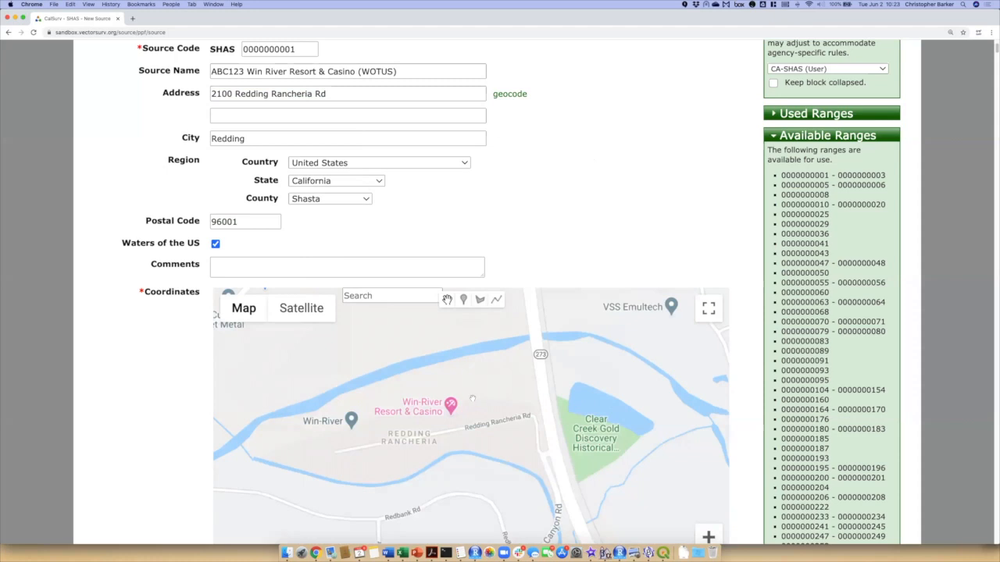
pyautogui.doubleClick(466, 400)
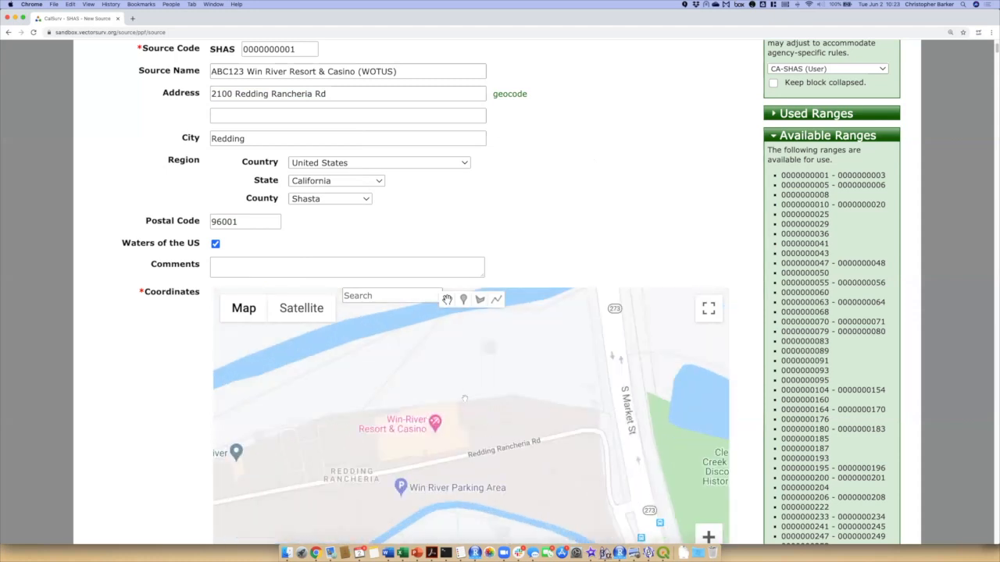
pyautogui.scroll(-2, 464, 398)
pyautogui.moveTo(461, 384); pyautogui.dragTo(528, 407)
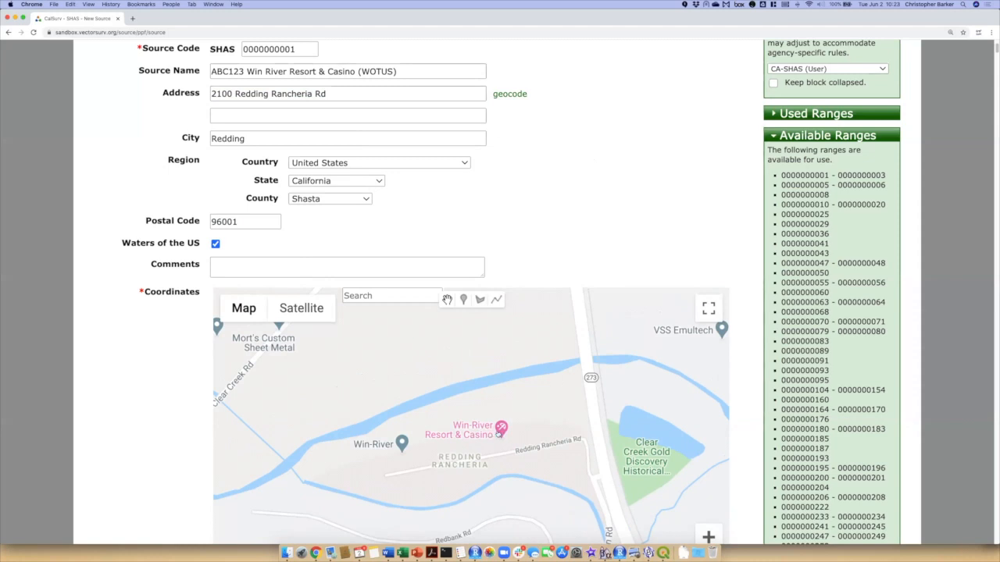
pyautogui.click(302, 313)
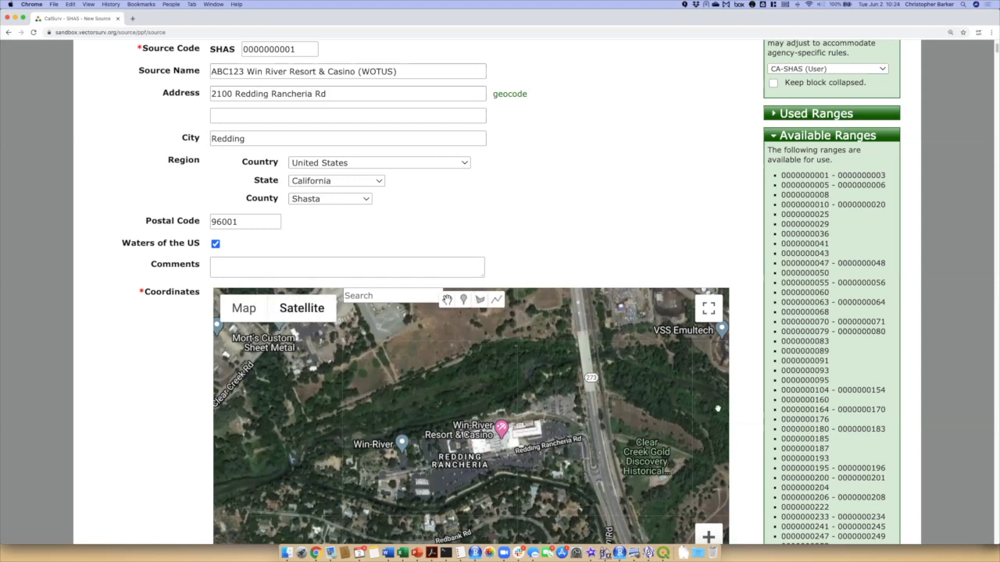
pyautogui.scroll(-1, 753, 420)
pyautogui.scroll(-1, 752, 420)
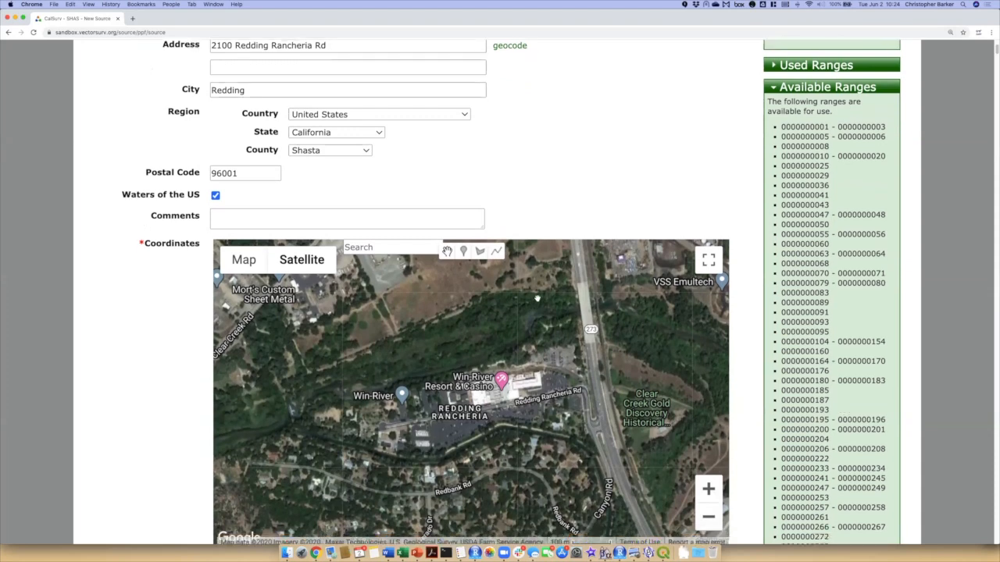
# Draw a closed polygon around the wooded creek area just north of Win-River Resort & Casino as the source's coordinates.
pyautogui.click(464, 241)
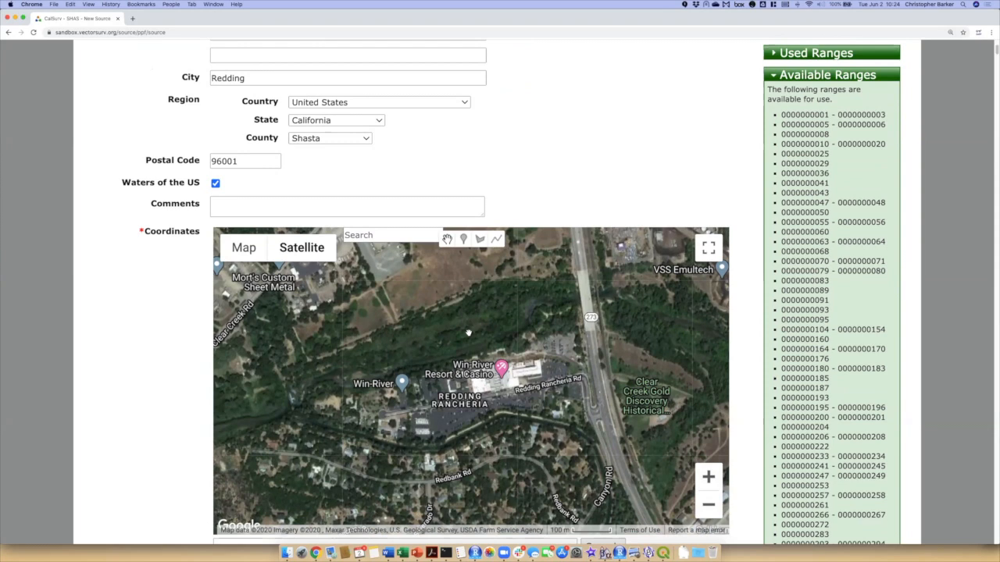
pyautogui.click(497, 241)
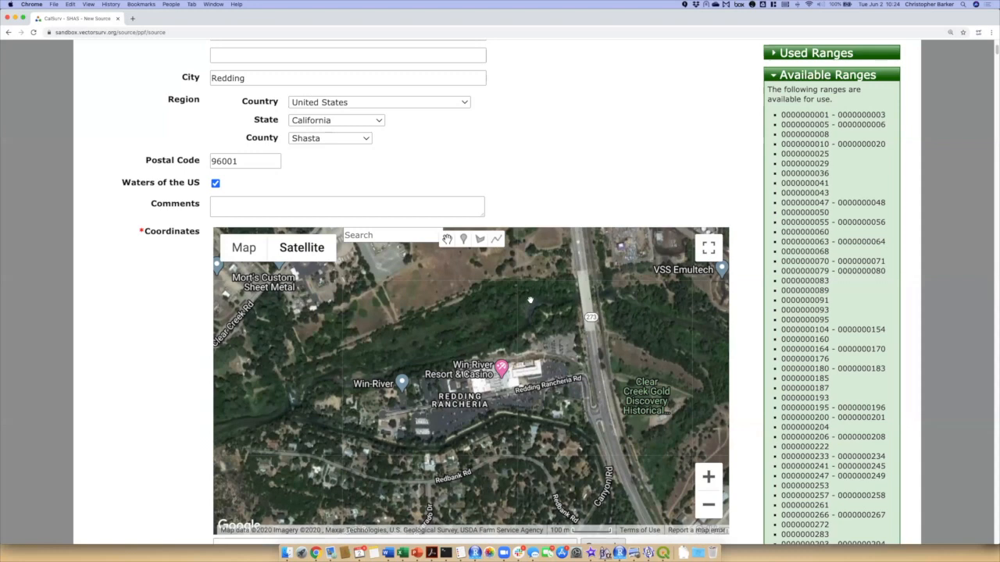
pyautogui.click(480, 238)
pyautogui.moveTo(518, 331); pyautogui.dragTo(515, 332)
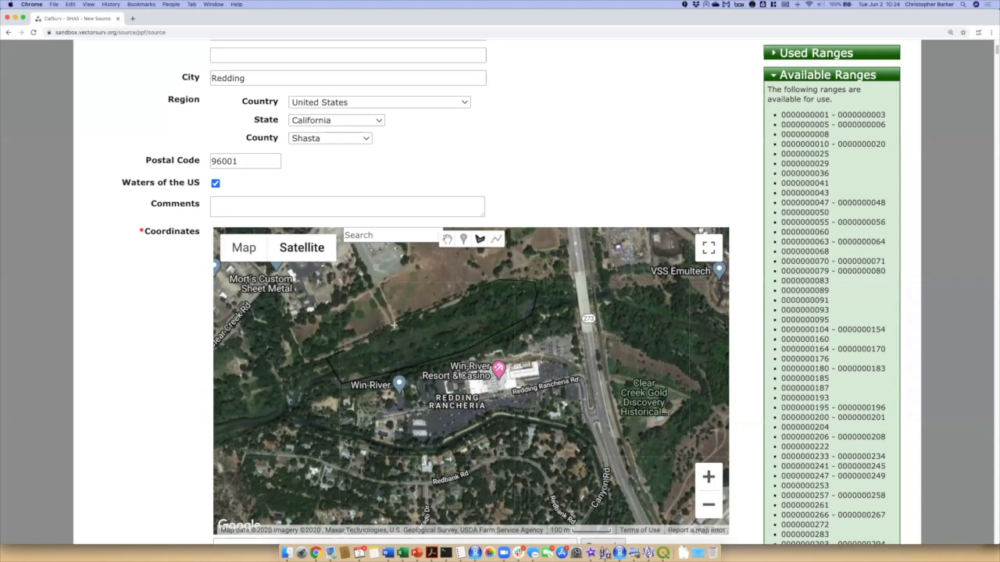
pyautogui.doubleClick(364, 339)
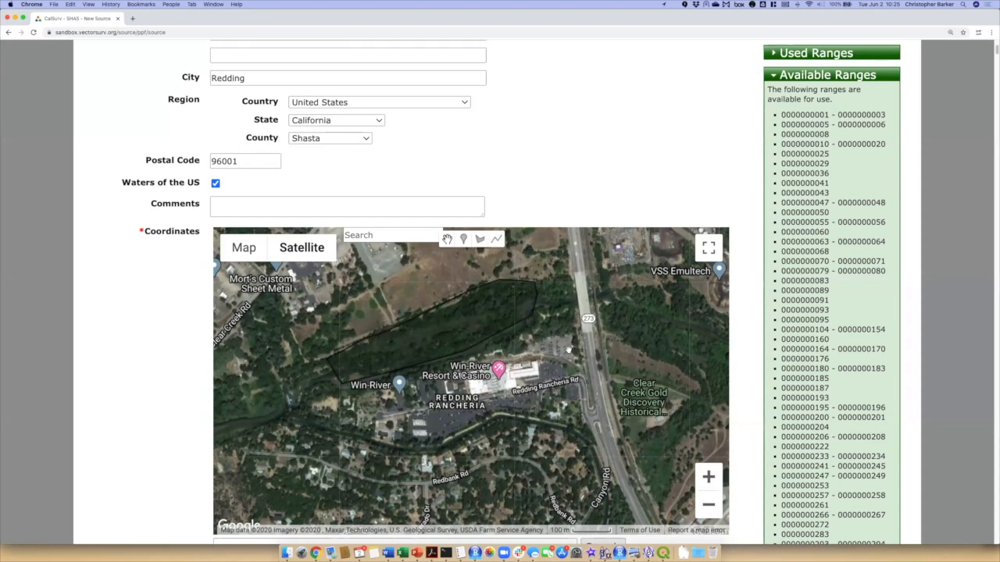
# Review the completed source details and the mapped polygon, and add the new source.
pyautogui.scroll(2, 572, 138)
pyautogui.scroll(1, 572, 133)
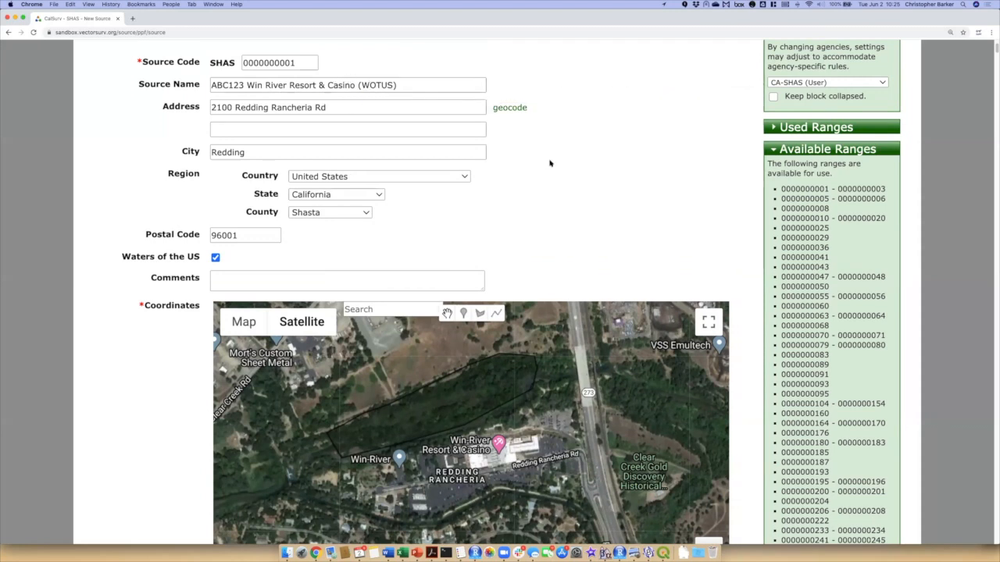
pyautogui.scroll(-2, 687, 196)
pyautogui.scroll(-1, 536, 83)
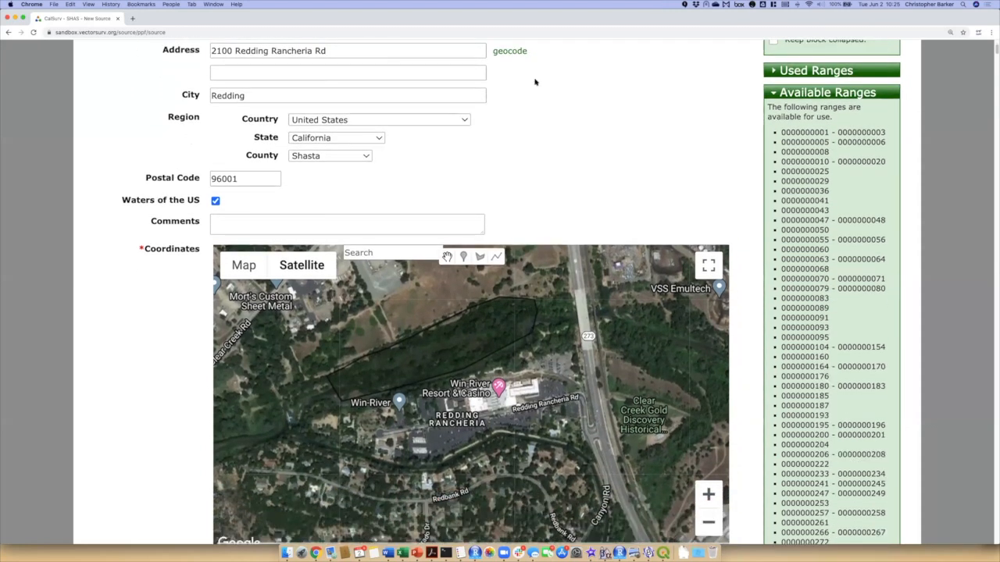
pyautogui.scroll(2, 575, 120)
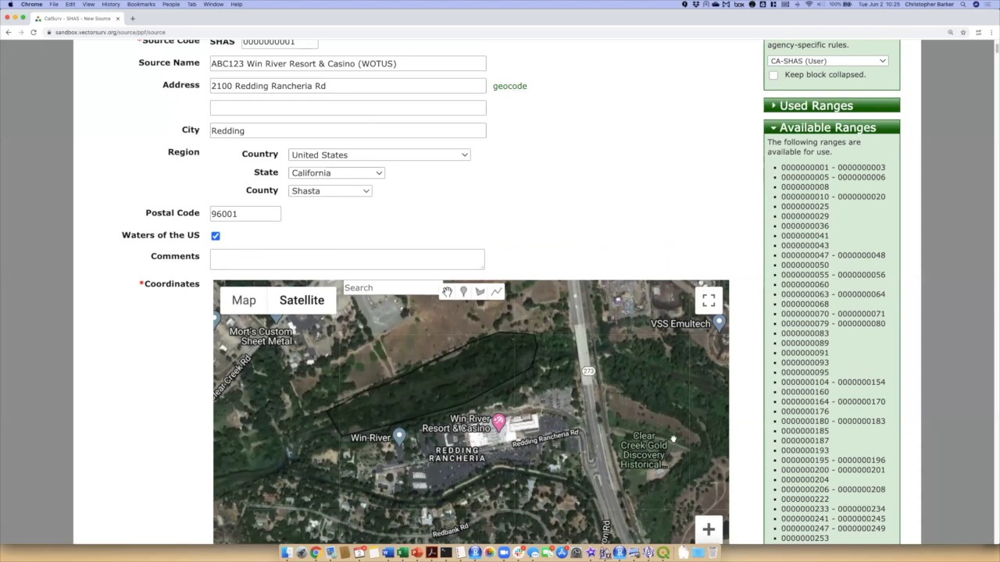
pyautogui.scroll(-4, 753, 447)
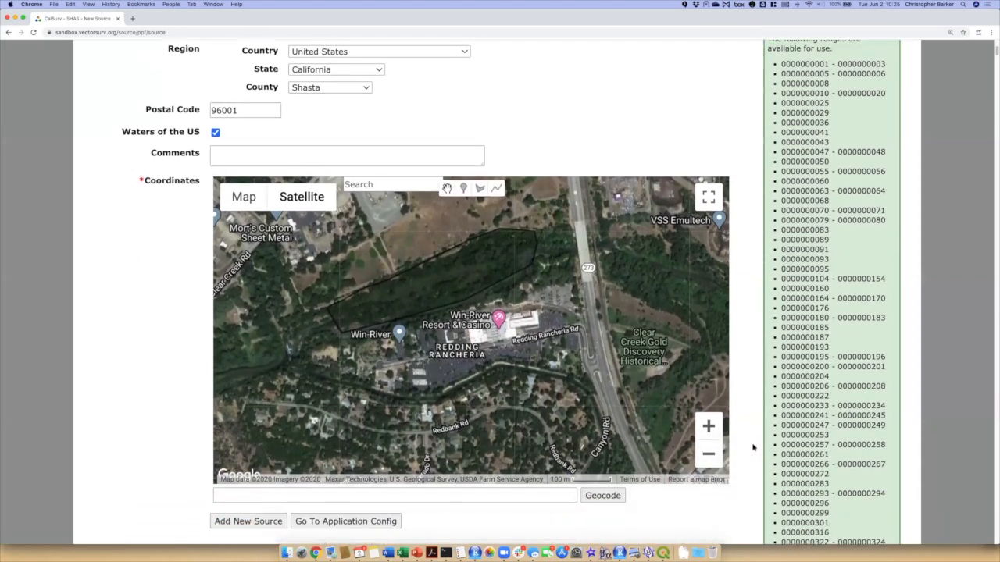
pyautogui.scroll(-7, 753, 448)
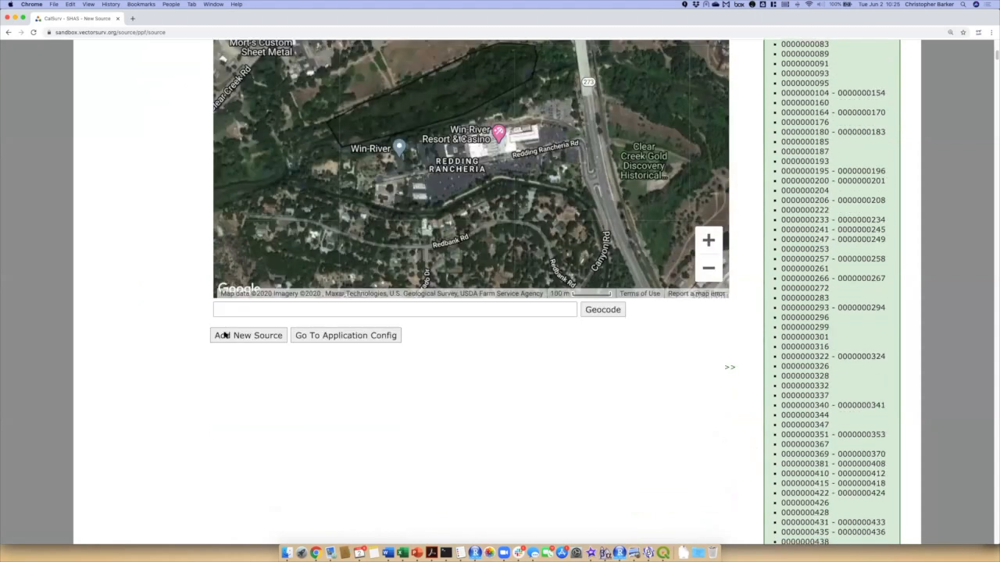
pyautogui.click(229, 336)
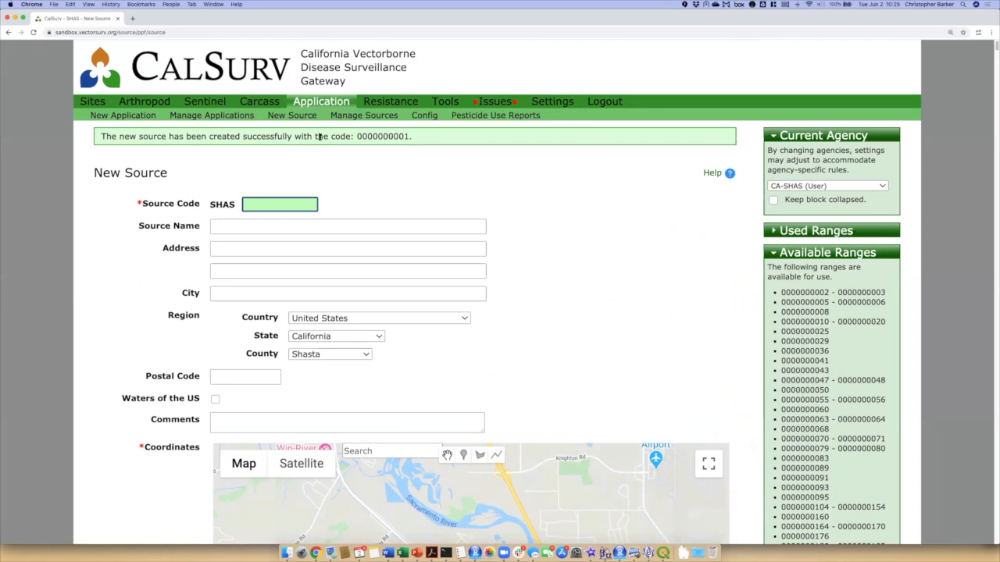
# Open the SHAS source with code 000000 from the managed sources, inspect its details and location, and return to the list without saving.
pyautogui.click(347, 116)
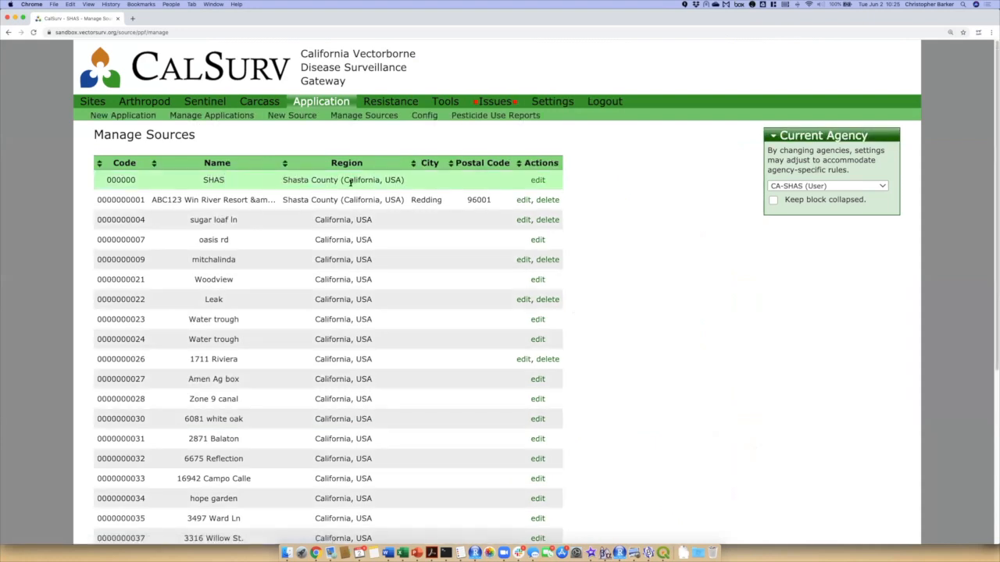
pyautogui.click(536, 182)
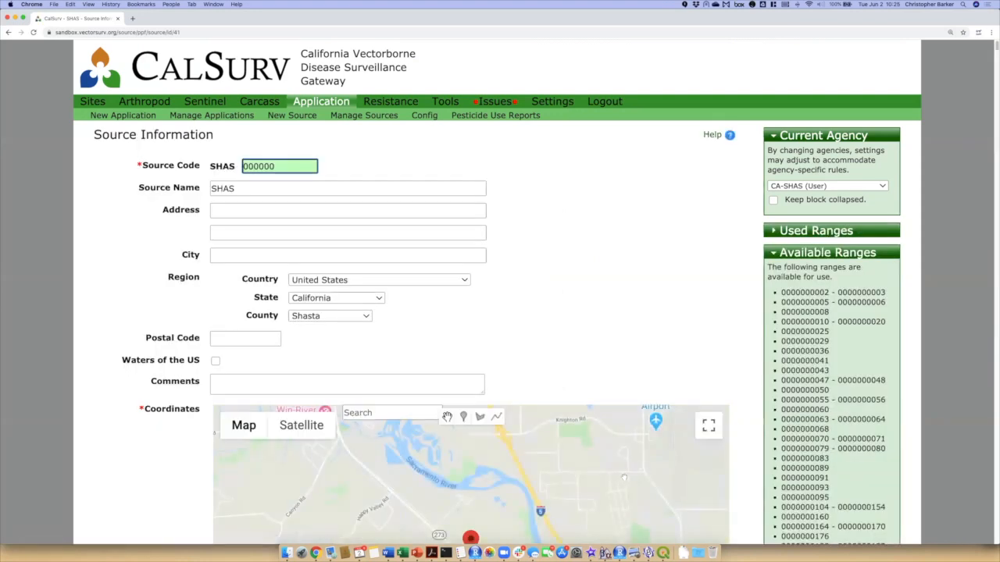
pyautogui.scroll(-2, 624, 478)
pyautogui.scroll(2, 599, 503)
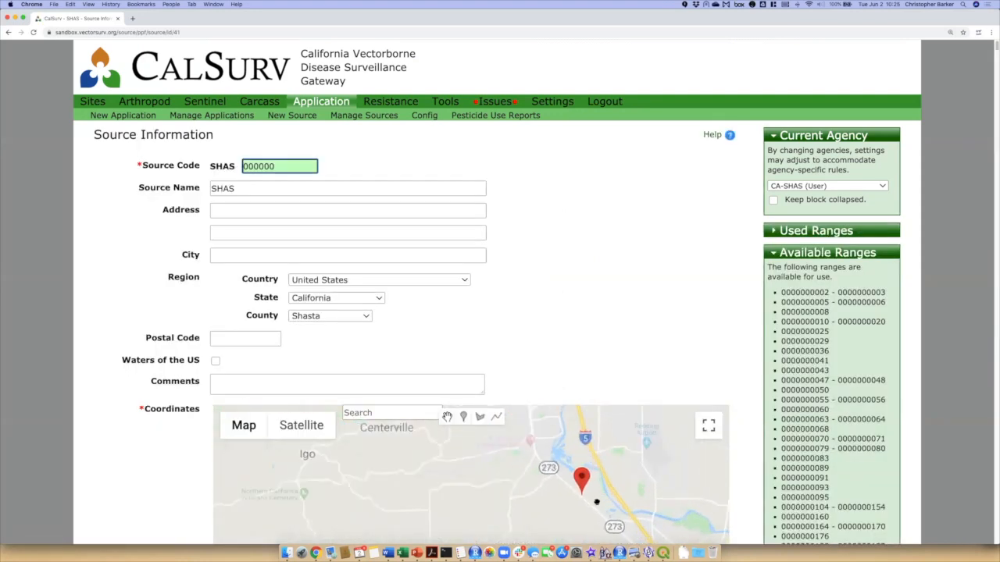
pyautogui.scroll(-2, 742, 482)
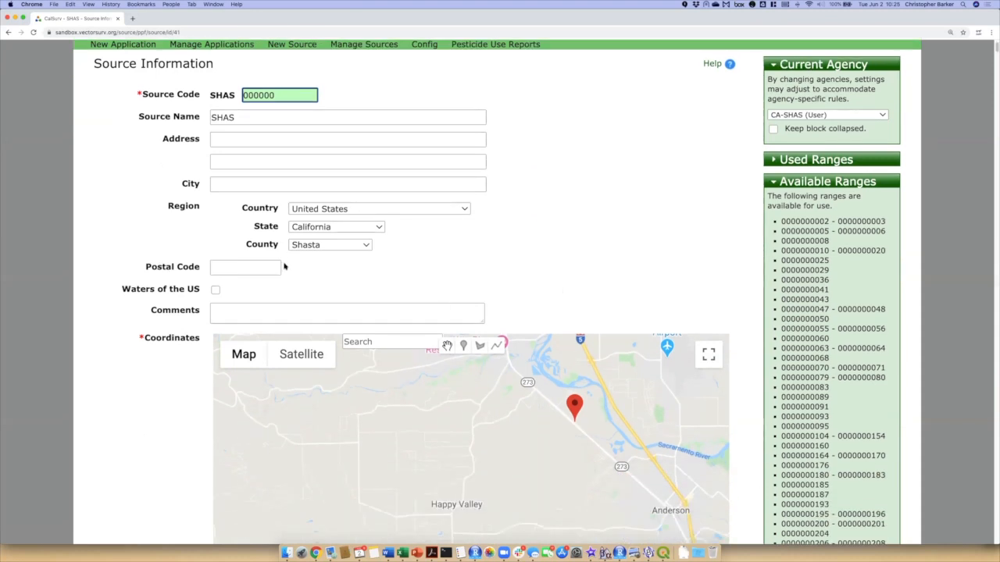
pyautogui.click(364, 44)
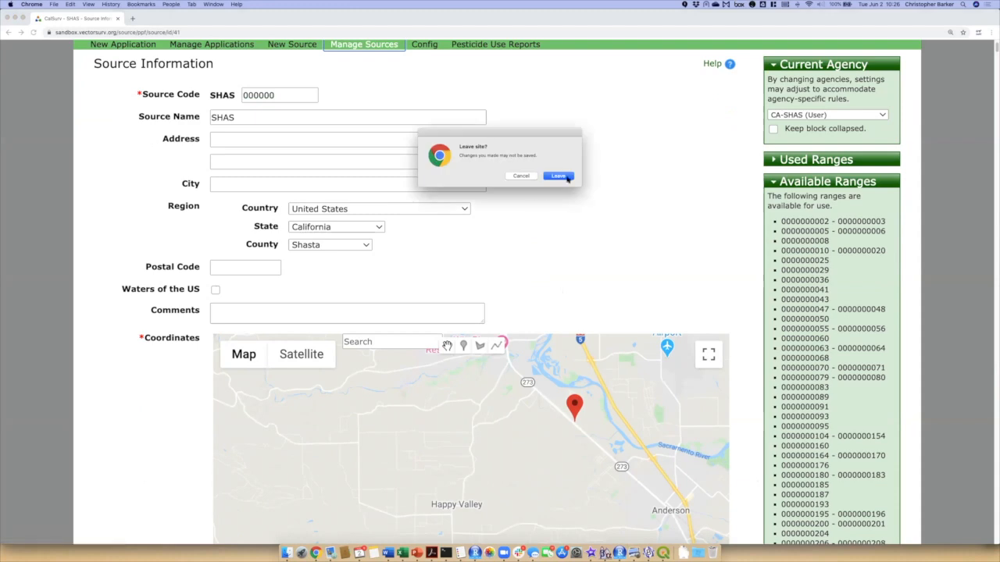
pyautogui.click(567, 179)
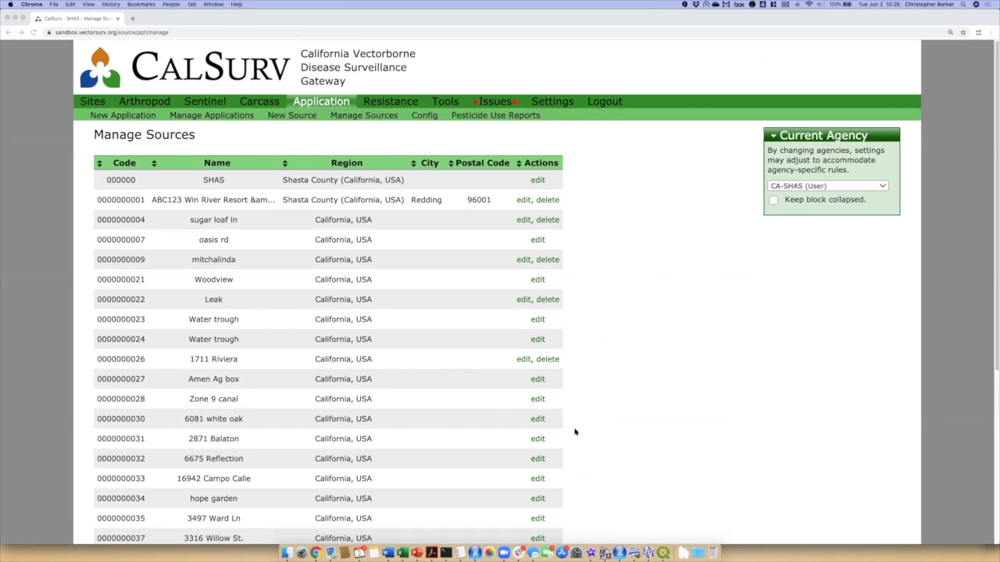
pyautogui.scroll(-5, 622, 357)
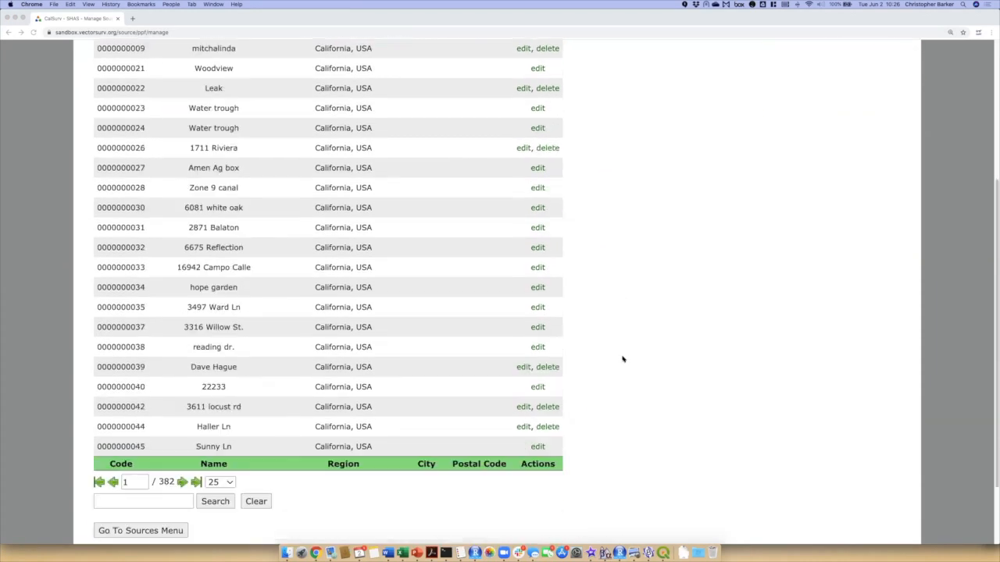
pyautogui.scroll(-1, 623, 358)
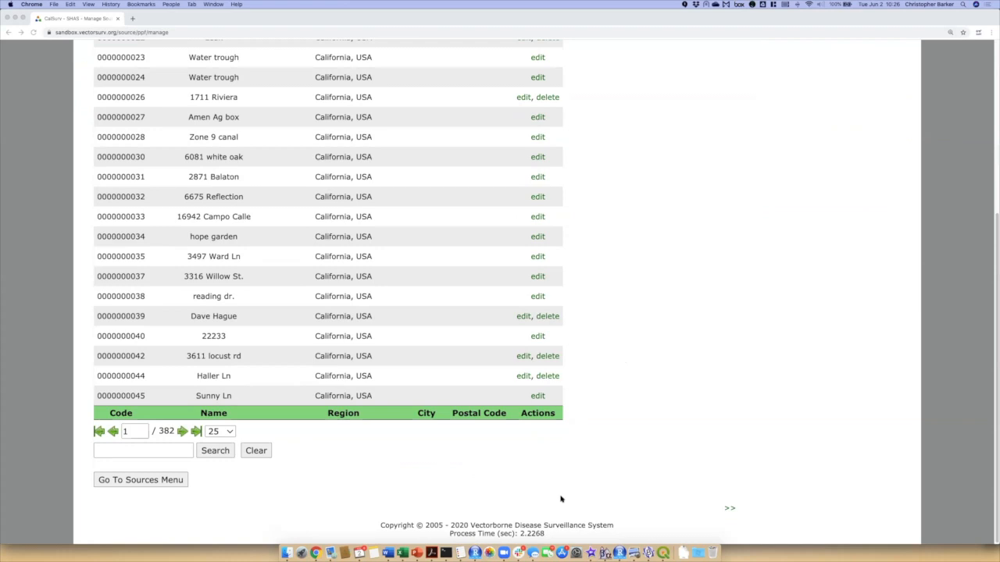
pyautogui.scroll(1, 657, 393)
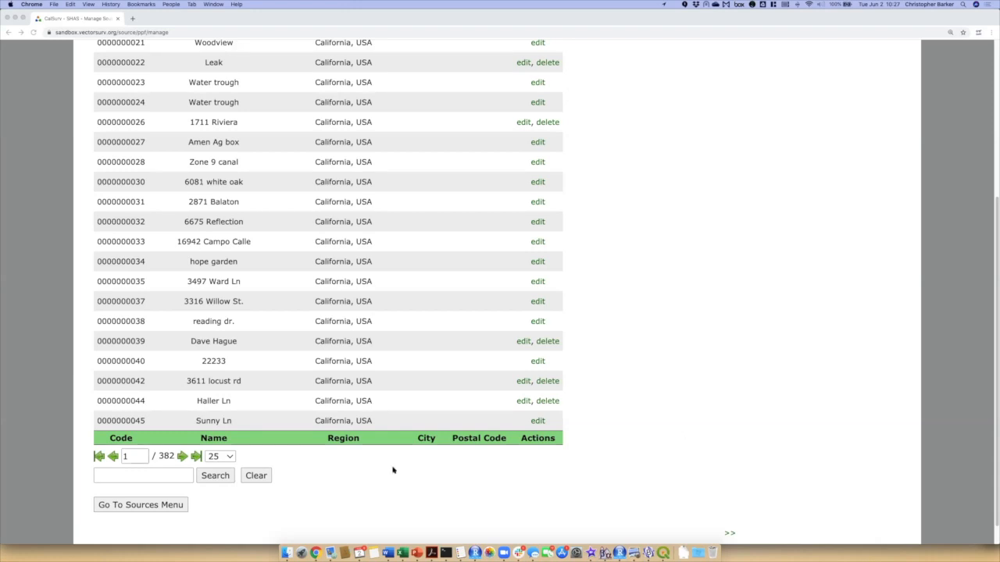
pyautogui.scroll(2, 596, 430)
pyautogui.scroll(5, 596, 430)
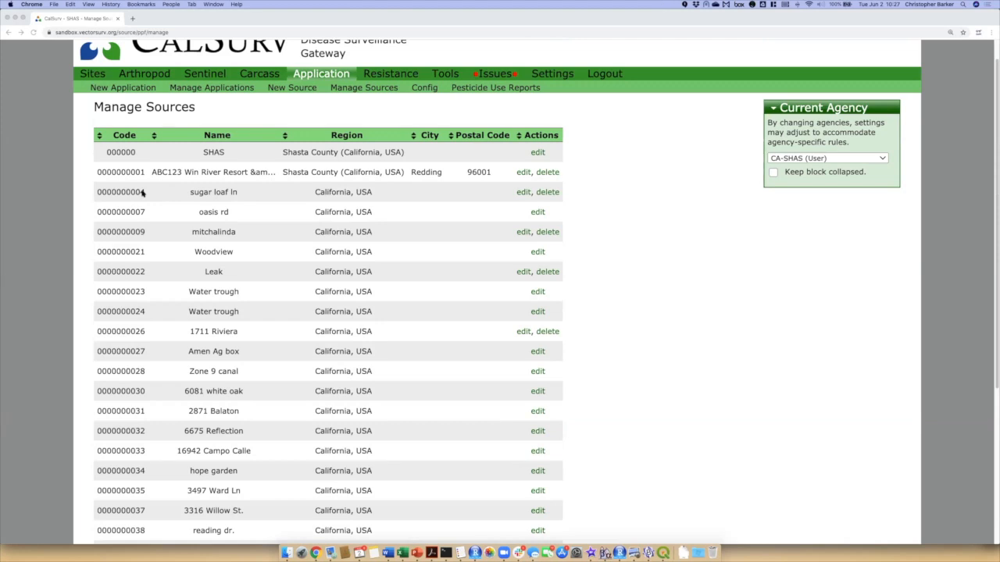
pyautogui.click(523, 193)
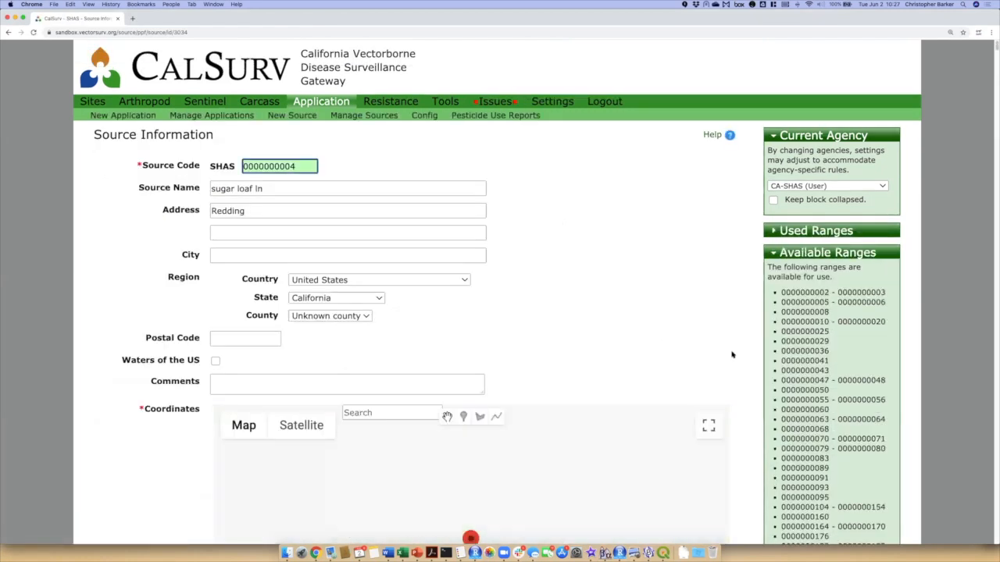
# Check the sugar loaf ln source's details and set its county to Shasta.
pyautogui.scroll(-3, 740, 415)
pyautogui.scroll(2, 750, 419)
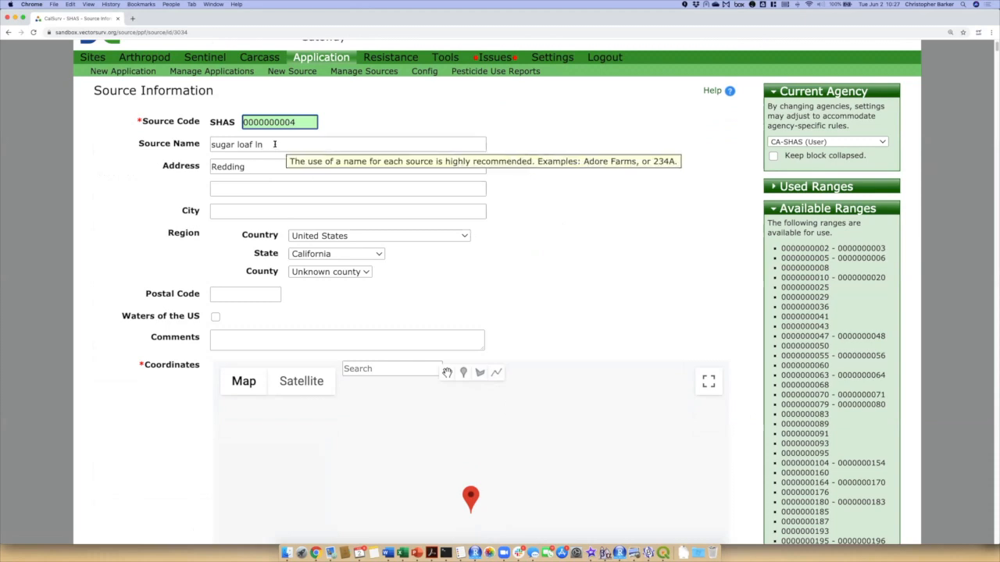
pyautogui.click(367, 273)
pyautogui.scroll(-10, 342, 297)
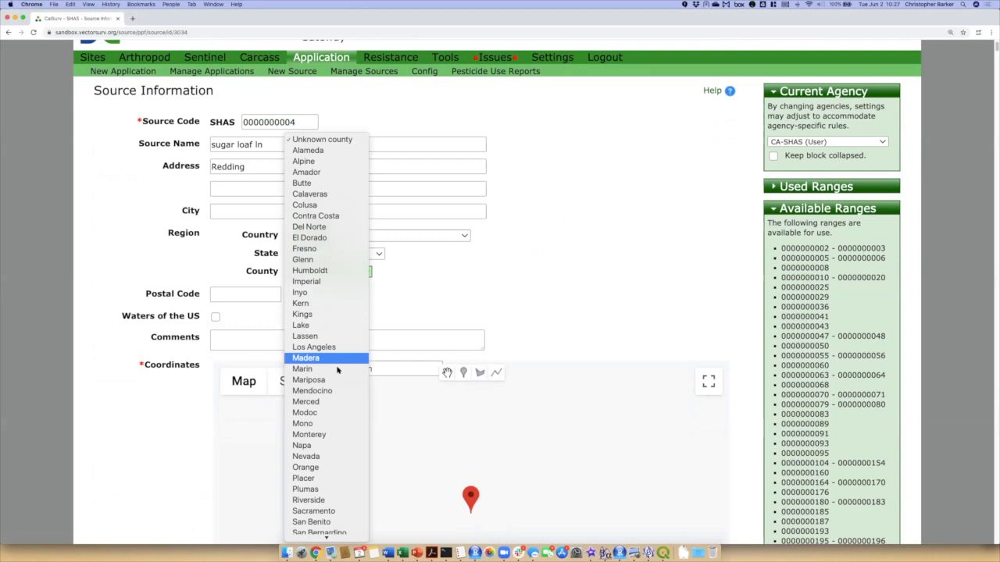
pyautogui.scroll(-3, 330, 463)
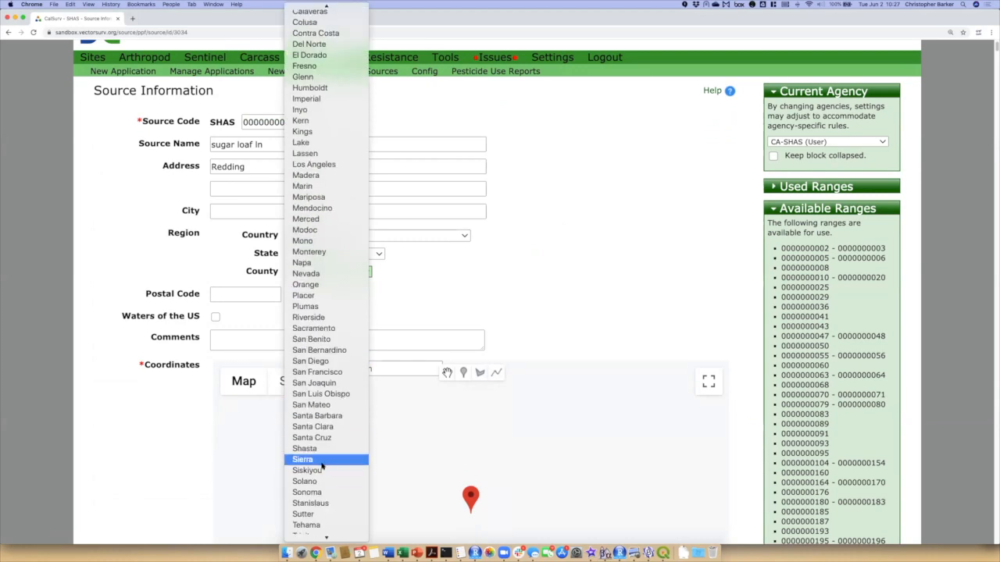
pyautogui.click(321, 450)
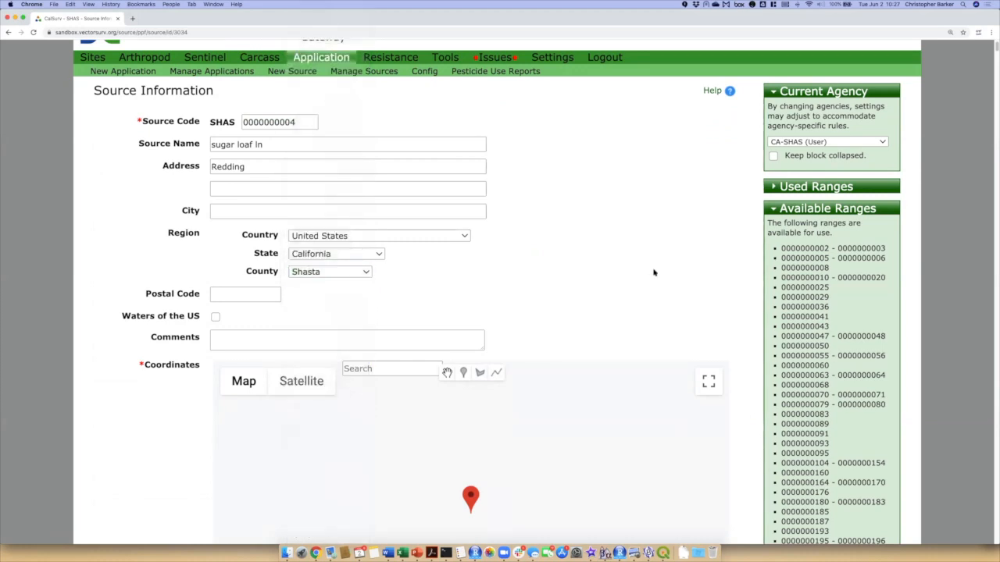
# Examine the sugar loaf ln source's marker on the road map and satellite imagery, both close up and in its surroundings.
pyautogui.scroll(-2, 749, 355)
pyautogui.scroll(-4, 748, 355)
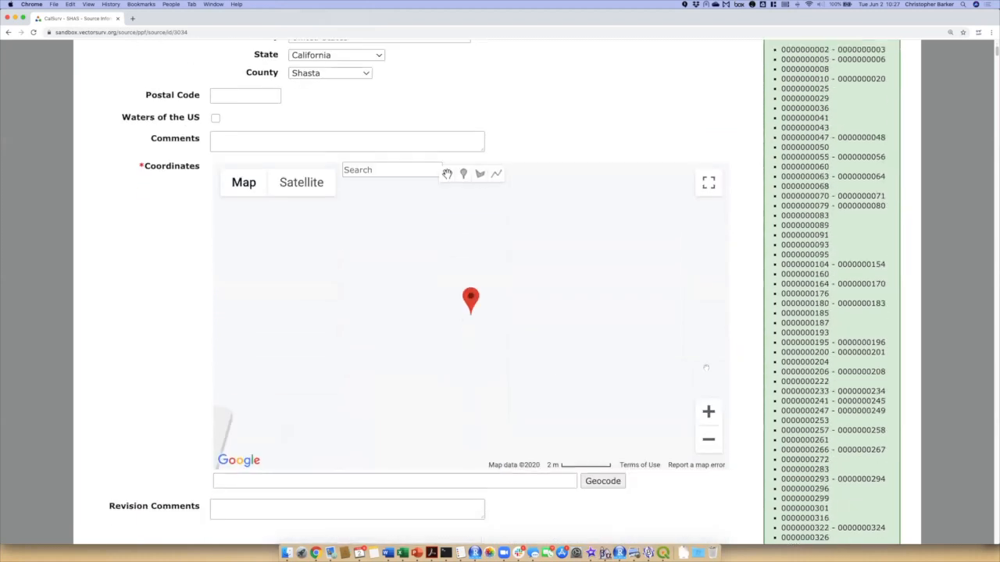
pyautogui.scroll(-1, 457, 350)
pyautogui.scroll(-5, 457, 350)
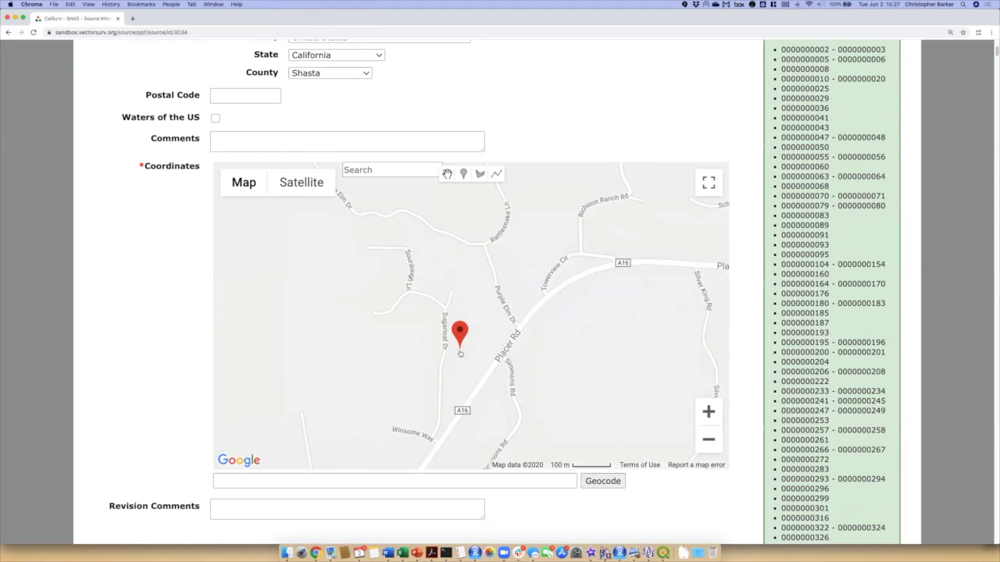
pyautogui.click(310, 194)
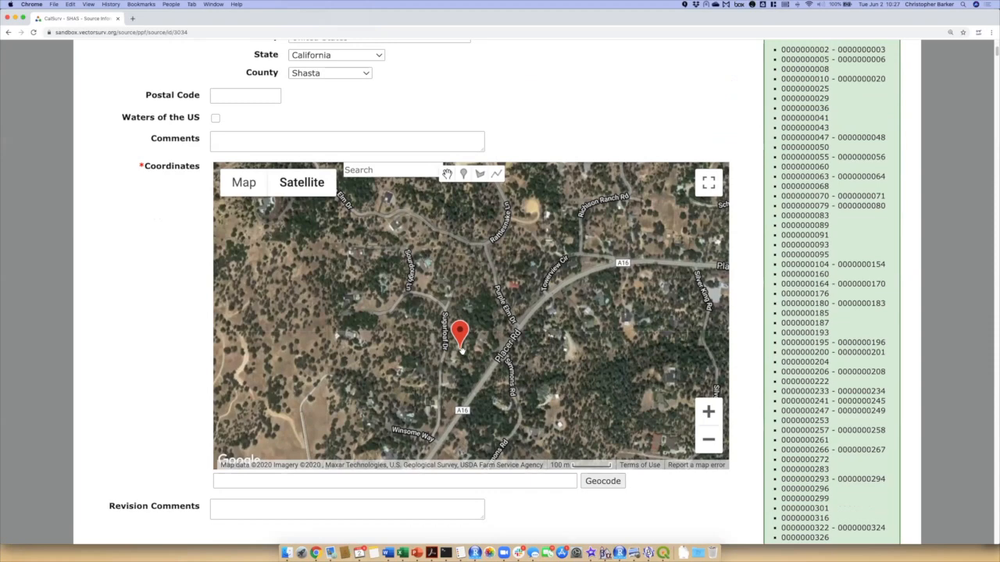
pyautogui.scroll(5, 461, 351)
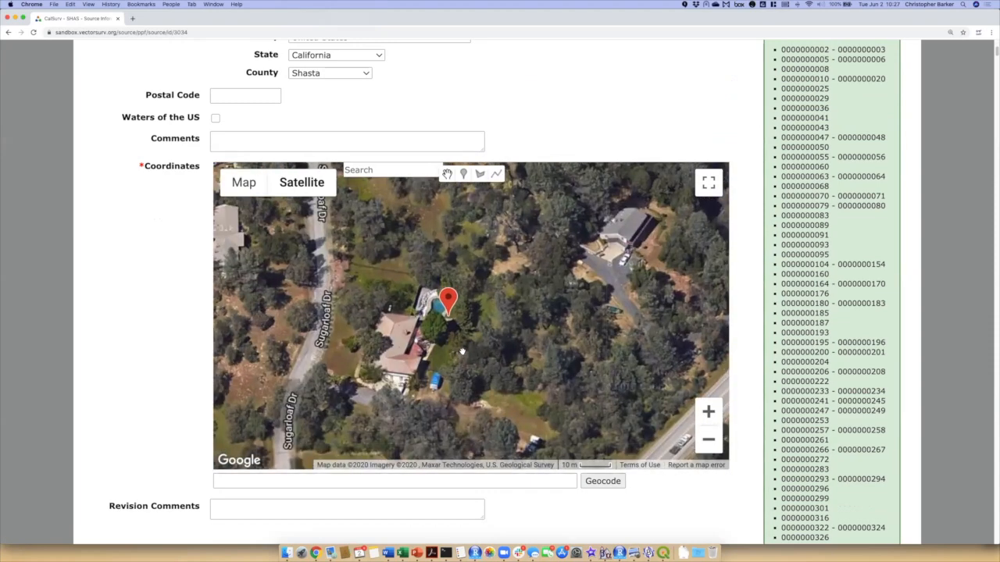
pyautogui.scroll(1, 462, 351)
pyautogui.moveTo(422, 309); pyautogui.dragTo(469, 416)
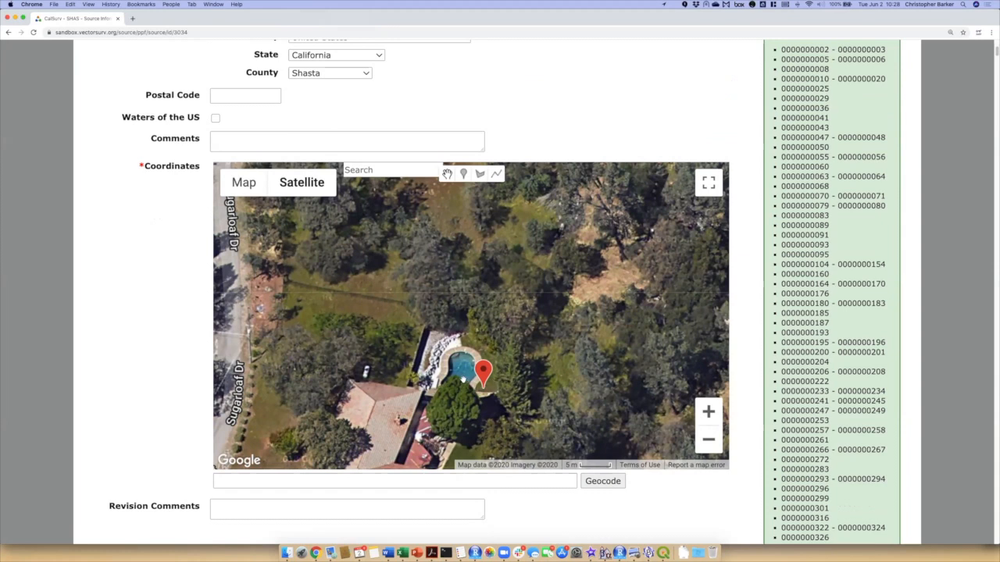
pyautogui.scroll(-5, 463, 379)
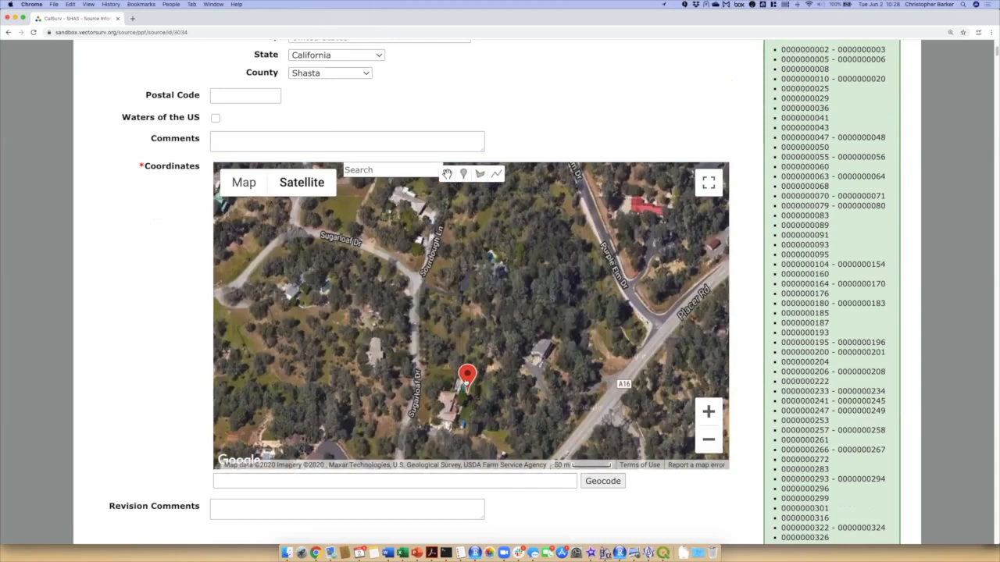
pyautogui.scroll(-2, 465, 387)
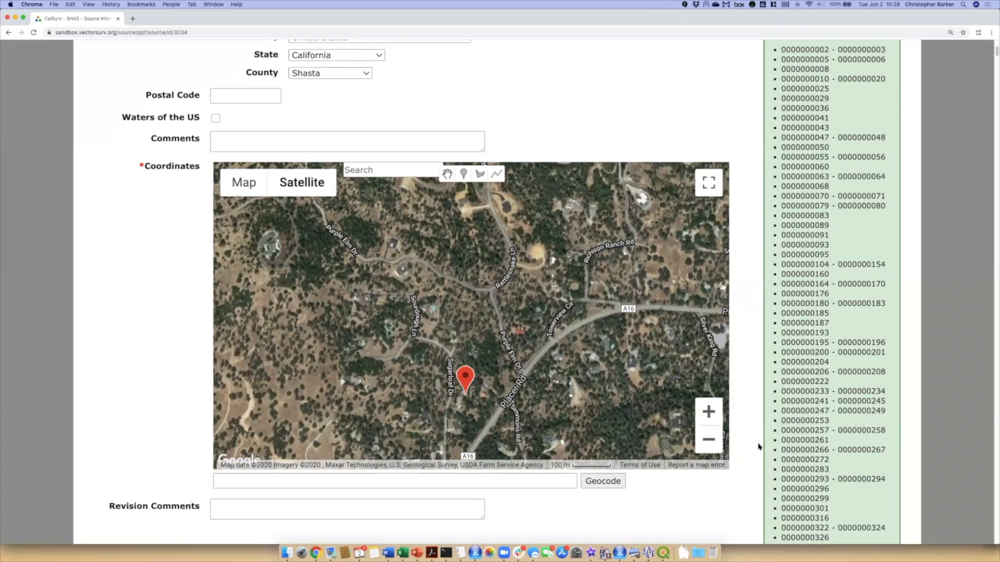
# Update the sugar loaf ln source without marking the coordinates as corrections.
pyautogui.scroll(-2, 751, 457)
pyautogui.scroll(-3, 751, 457)
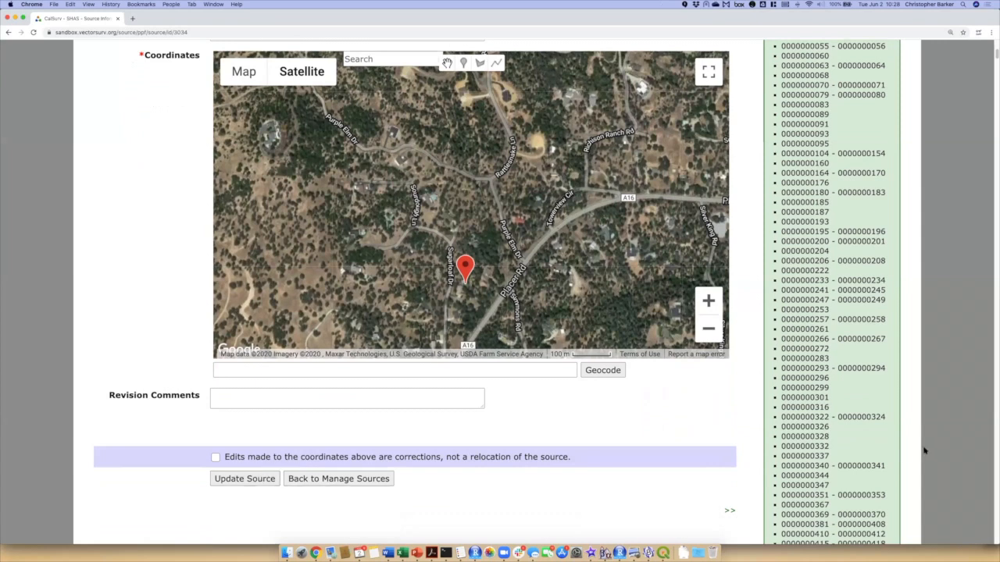
pyautogui.click(244, 478)
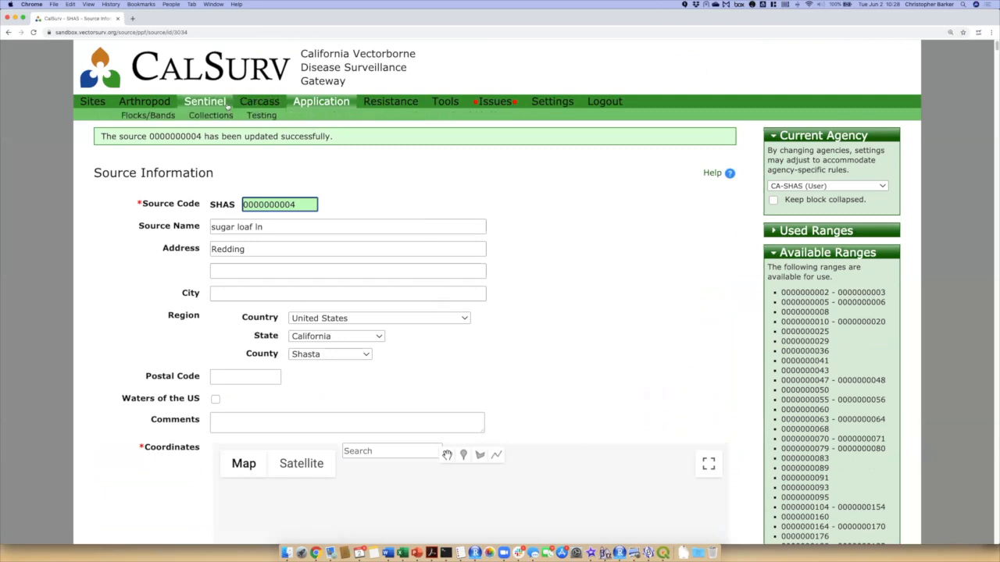
# Leave the source page and open a new pesticide application form.
pyautogui.click(323, 102)
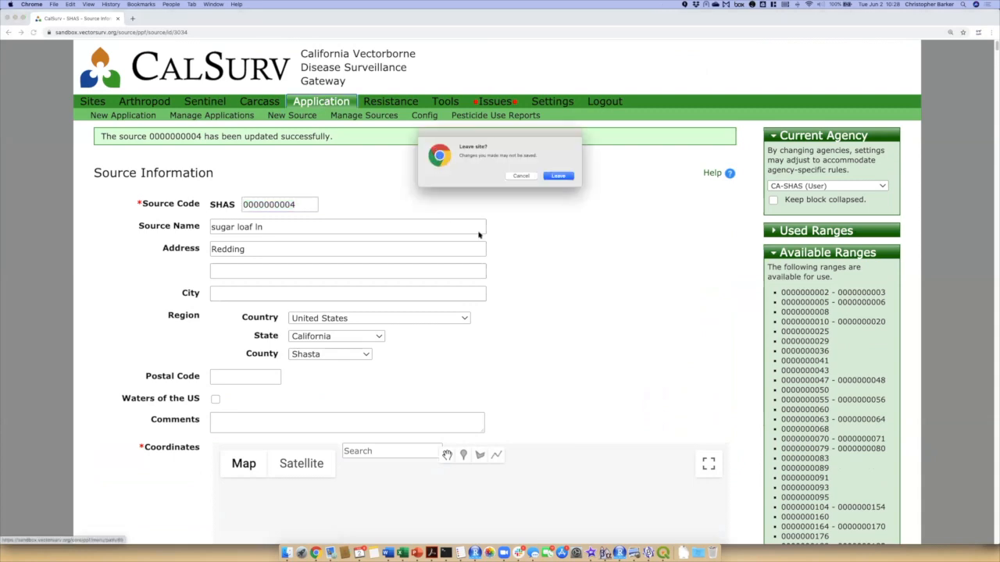
pyautogui.click(558, 177)
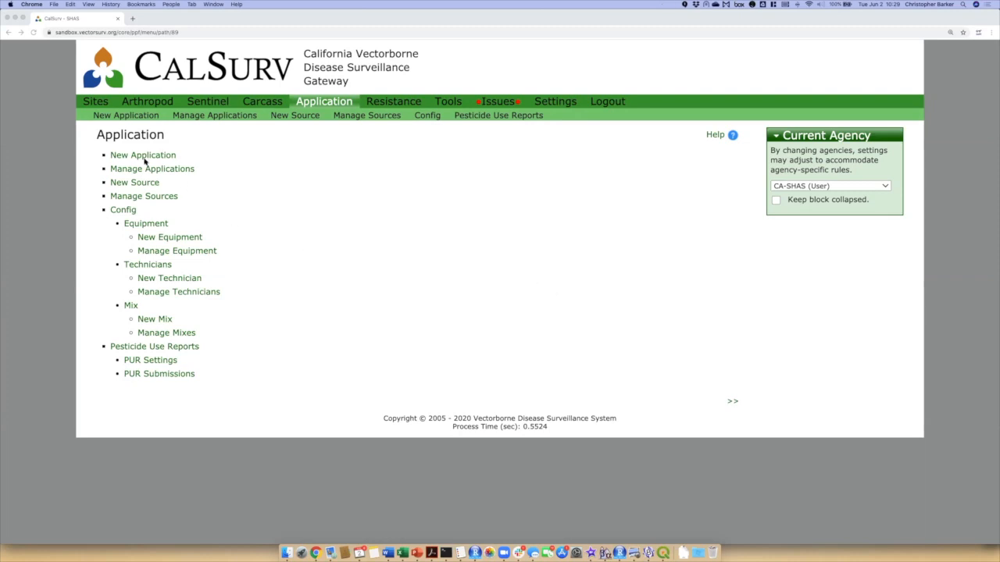
pyautogui.click(237, 169)
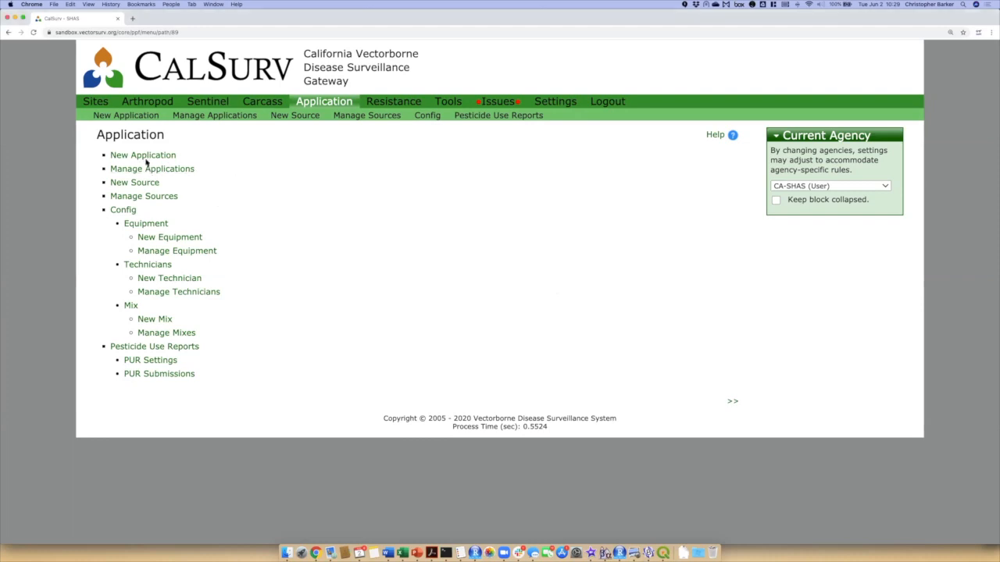
pyautogui.click(156, 155)
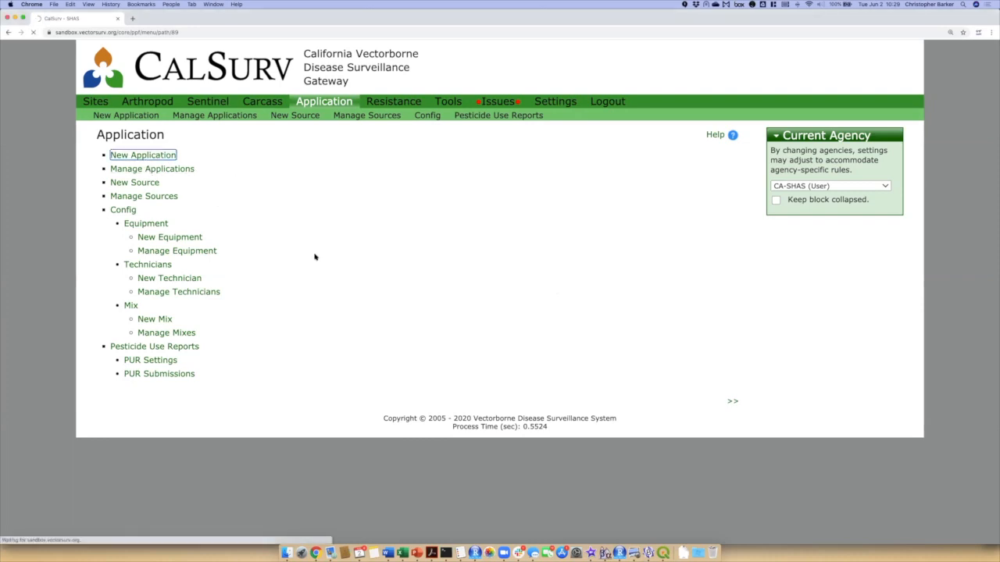
# Change the current agency to CA-SUYA and confirm the switch.
pyautogui.click(881, 185)
pyautogui.click(828, 194)
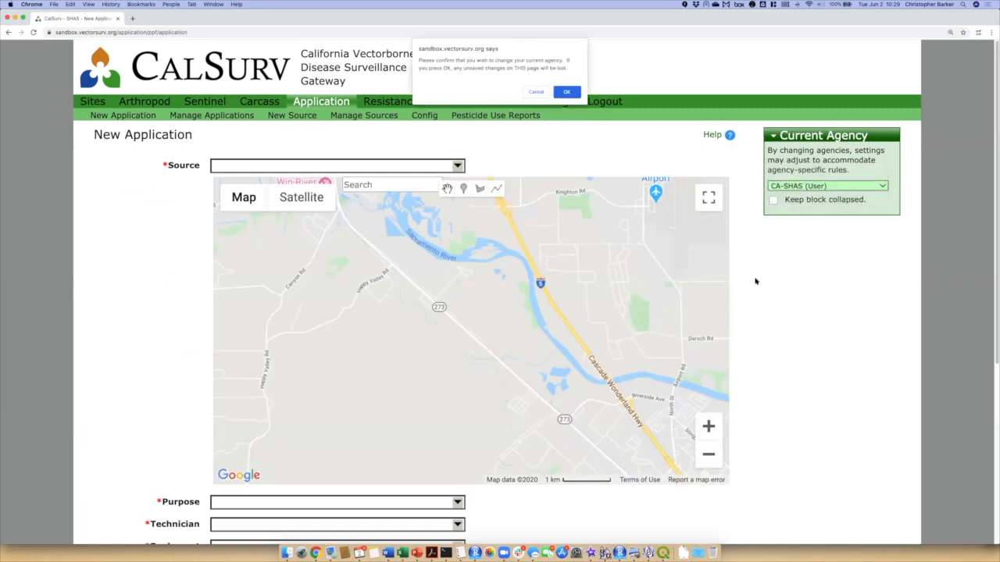
pyautogui.click(568, 92)
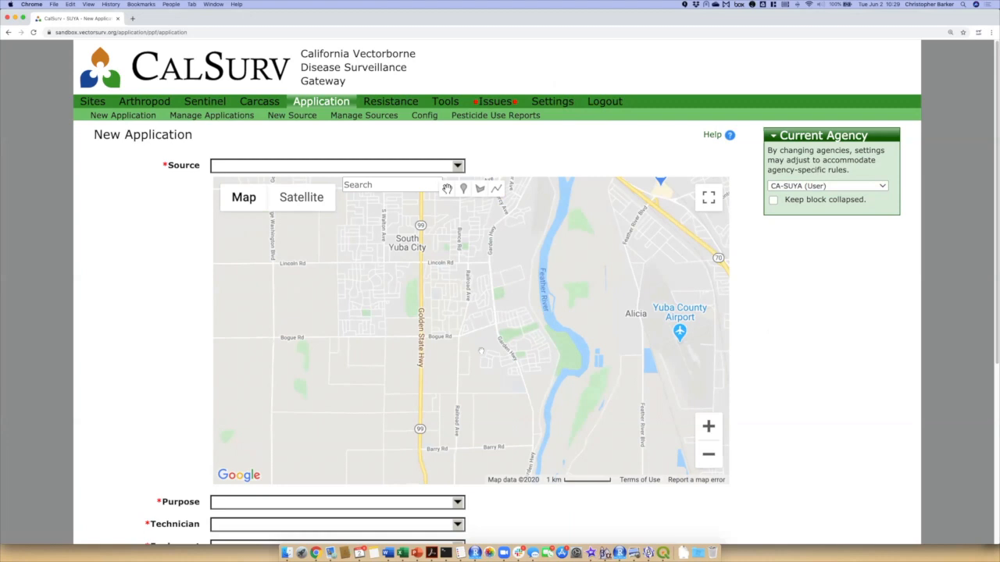
# Browse the CA-SUYA sources available for the new application.
pyautogui.click(233, 165)
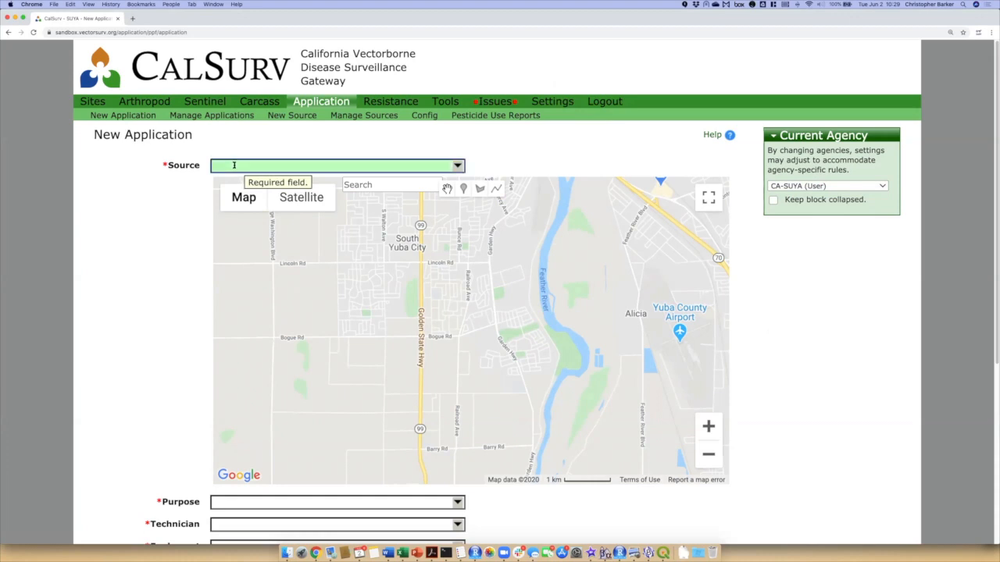
pyautogui.click(428, 168)
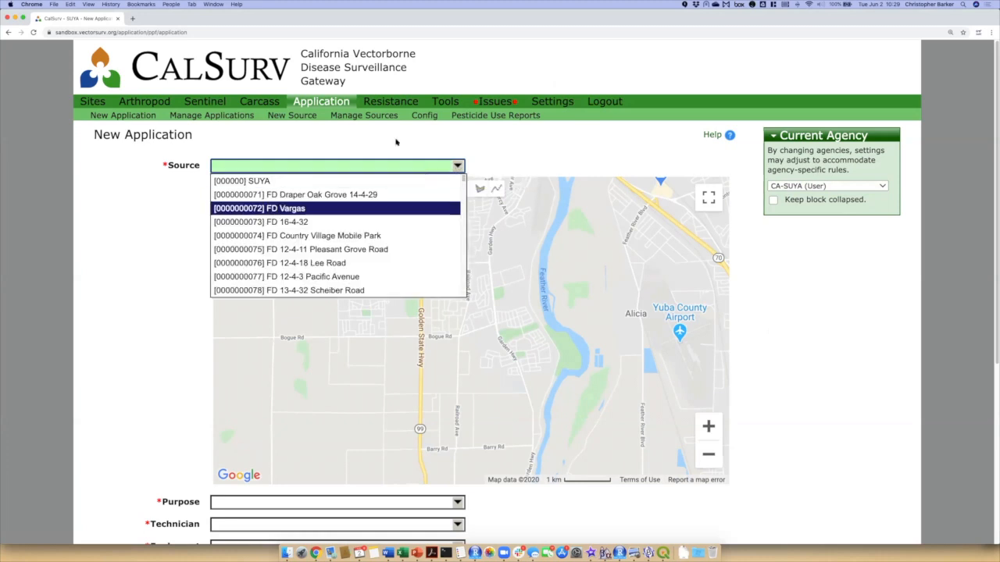
pyautogui.scroll(-5, 322, 217)
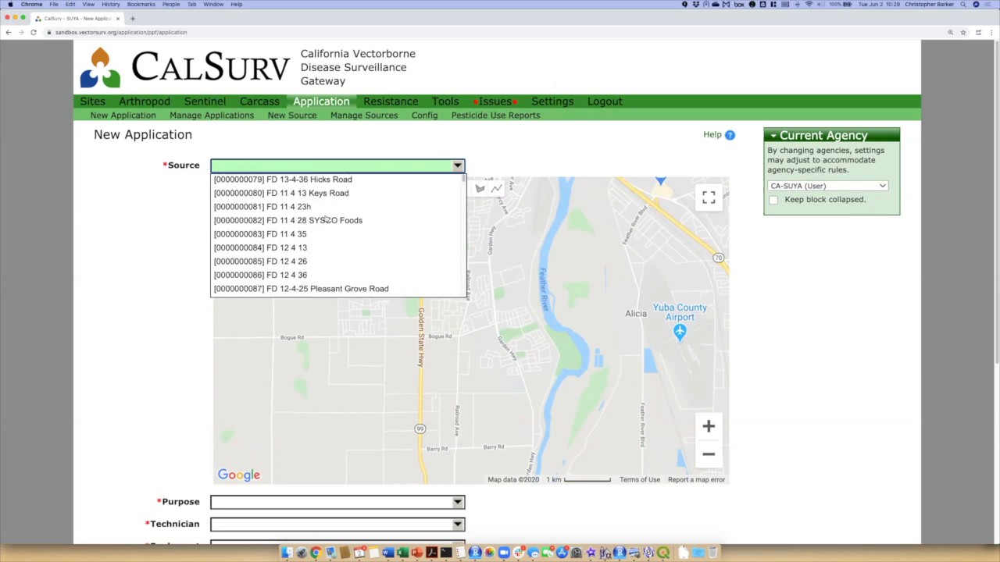
pyautogui.scroll(-3, 325, 220)
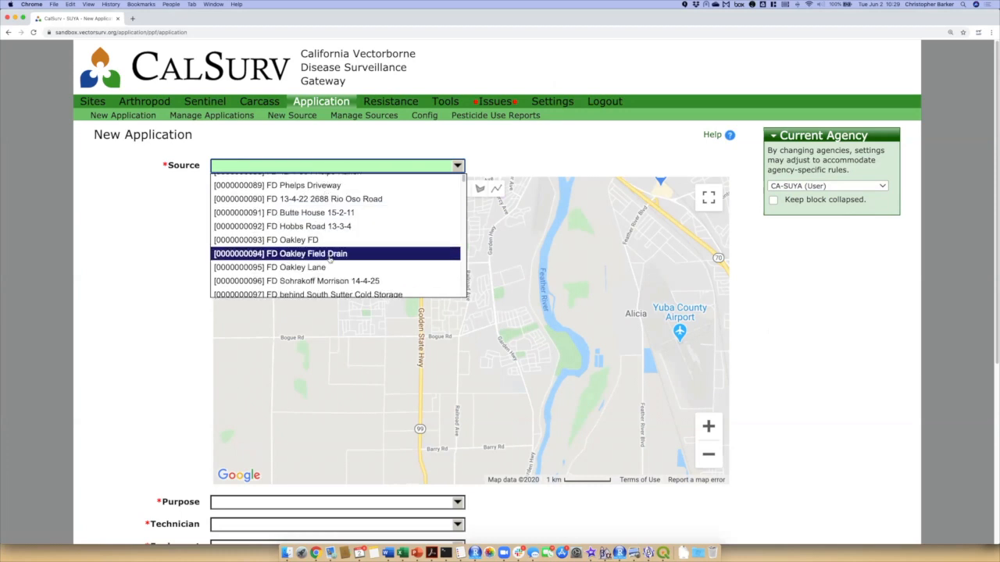
pyautogui.scroll(-1, 330, 279)
pyautogui.scroll(-5, 330, 279)
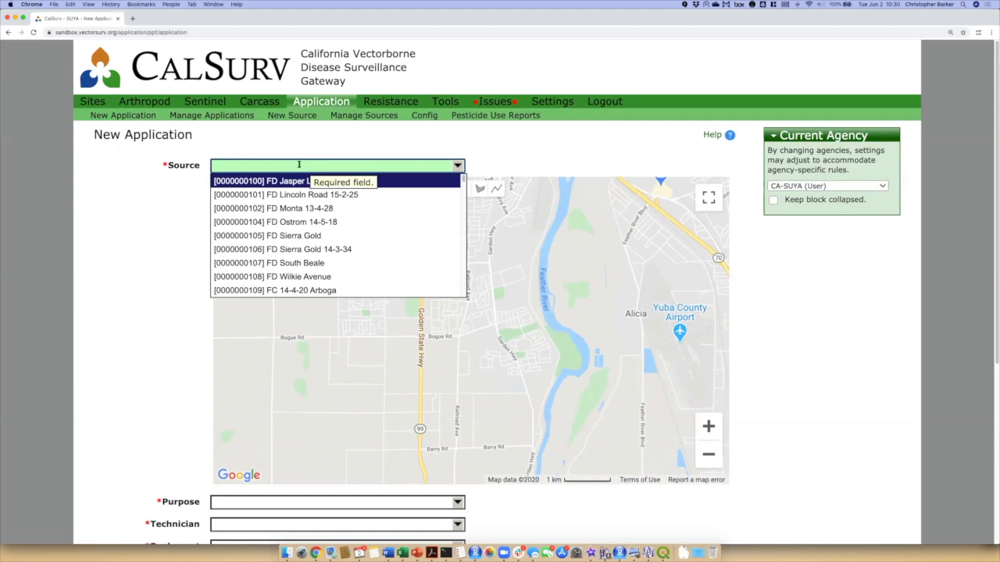
# Search the application's sources for "gold" and select FD Sierra Gold 14-3-34.
pyautogui.write('go')
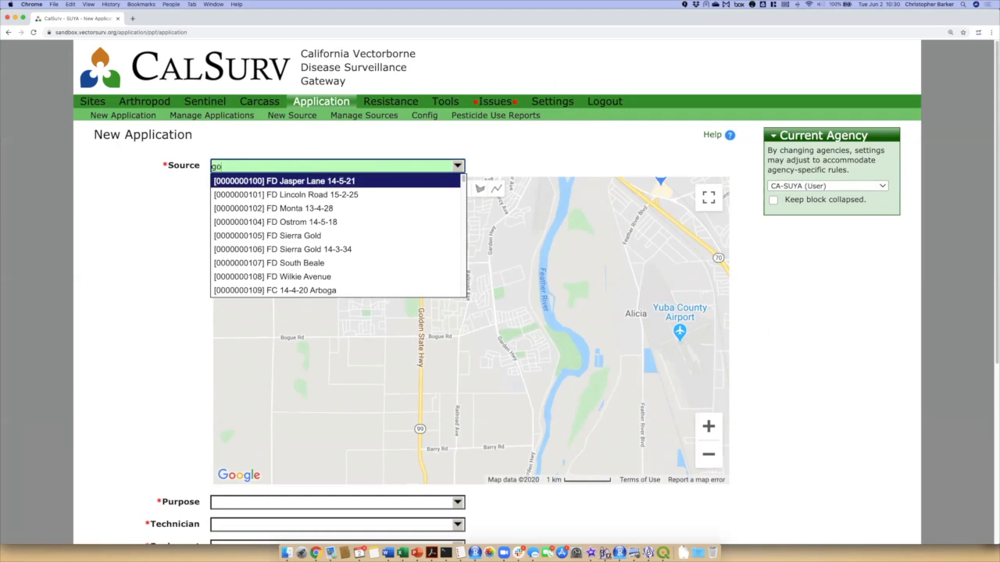
pyautogui.write('ld')
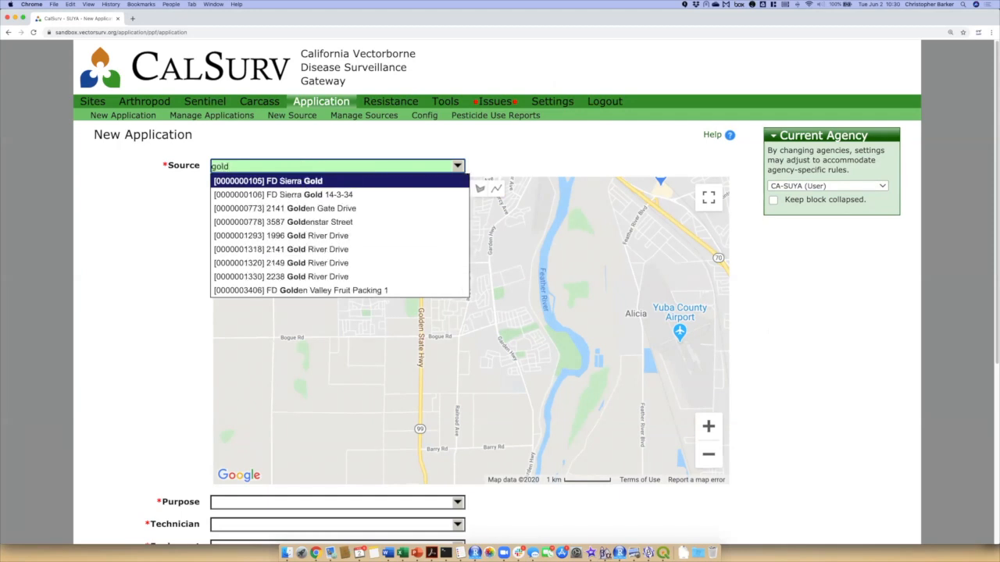
pyautogui.press('Down')
pyautogui.press('Down')
pyautogui.press('Down')
pyautogui.press('Down')
pyautogui.press('Up')
pyautogui.press('Up')
pyautogui.press('Up')
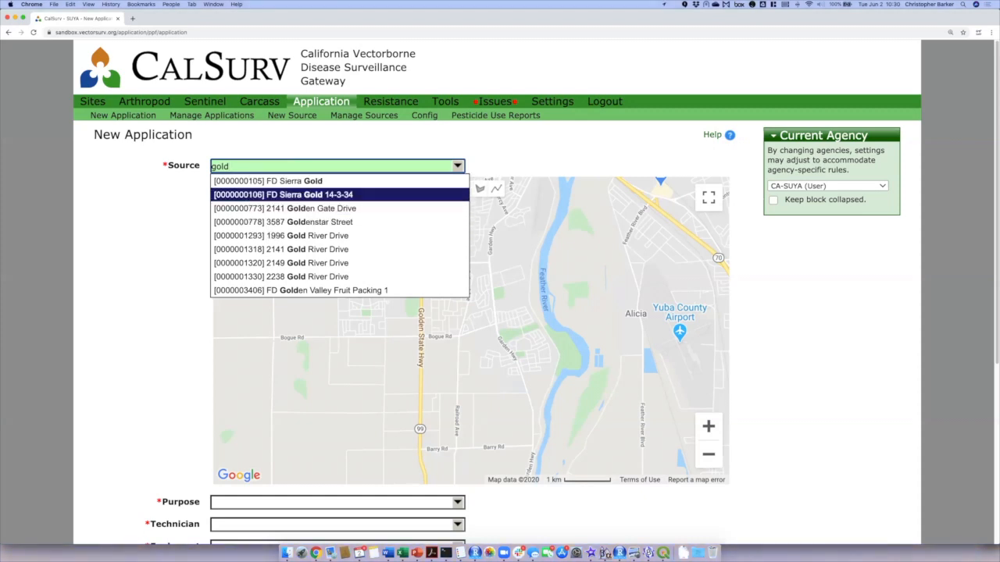
pyautogui.press('Return')
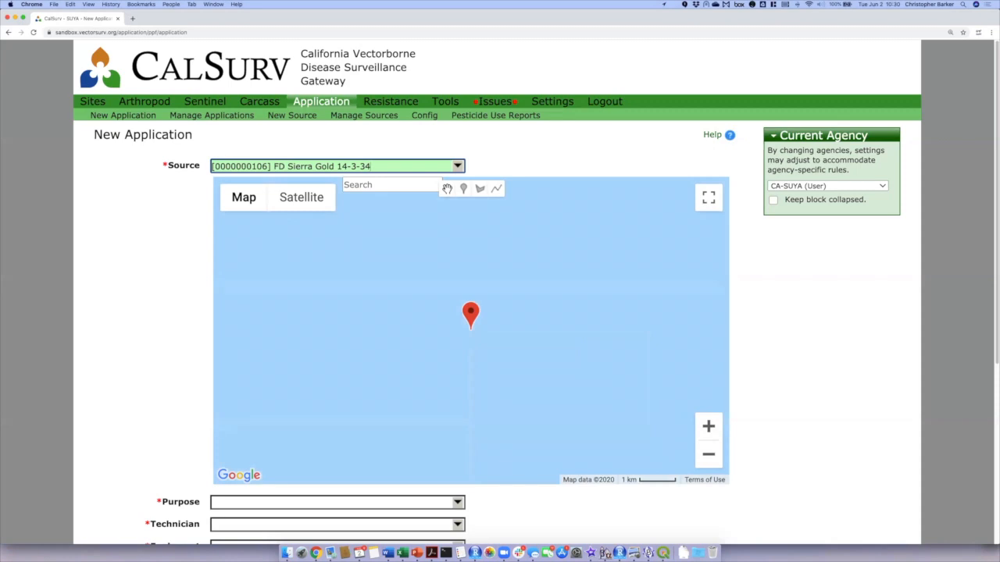
pyautogui.press('super+a')
pyautogui.press('BackSpace')
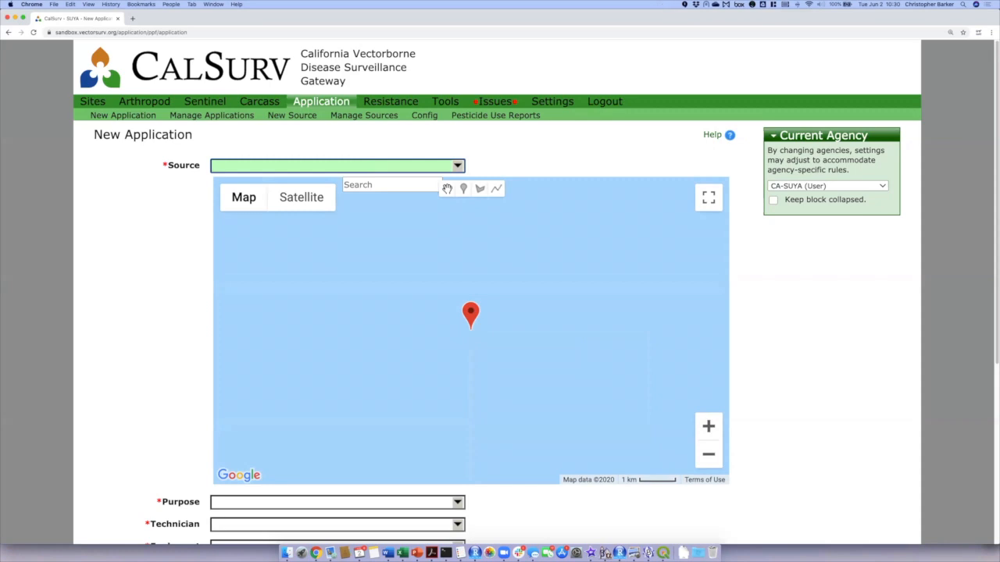
pyautogui.write('gold')
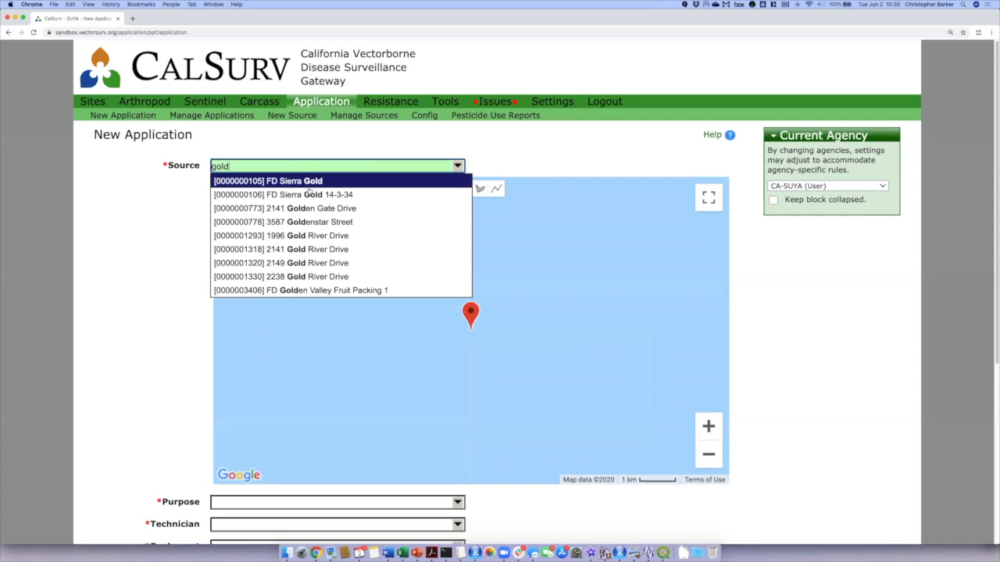
pyautogui.click(311, 237)
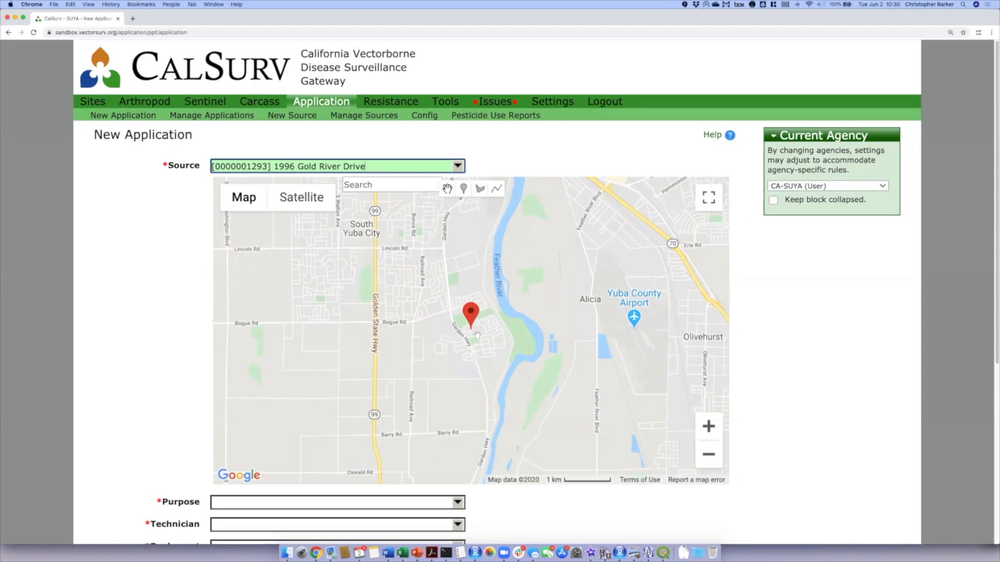
pyautogui.doubleClick(473, 334)
pyautogui.scroll(3, 473, 333)
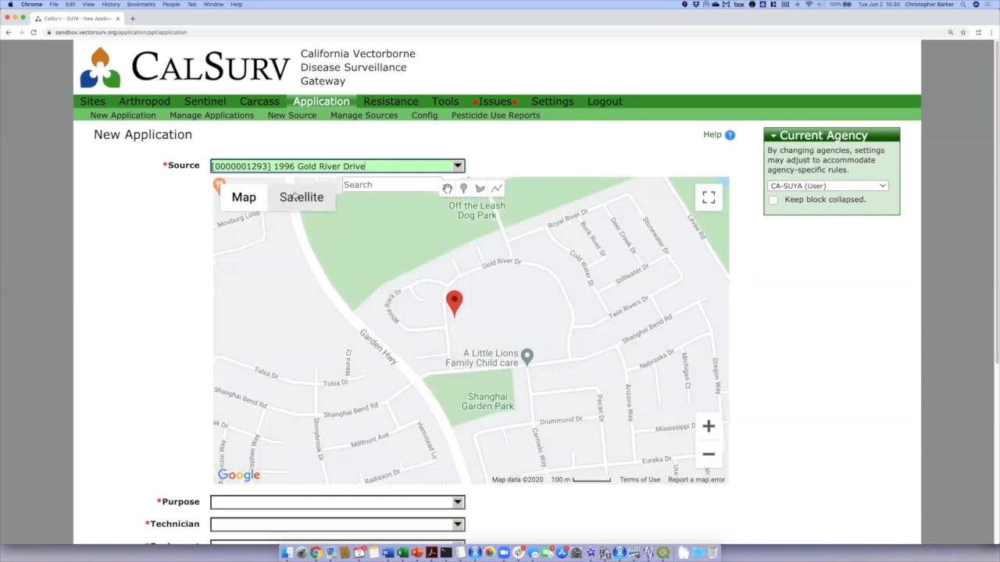
pyautogui.click(295, 196)
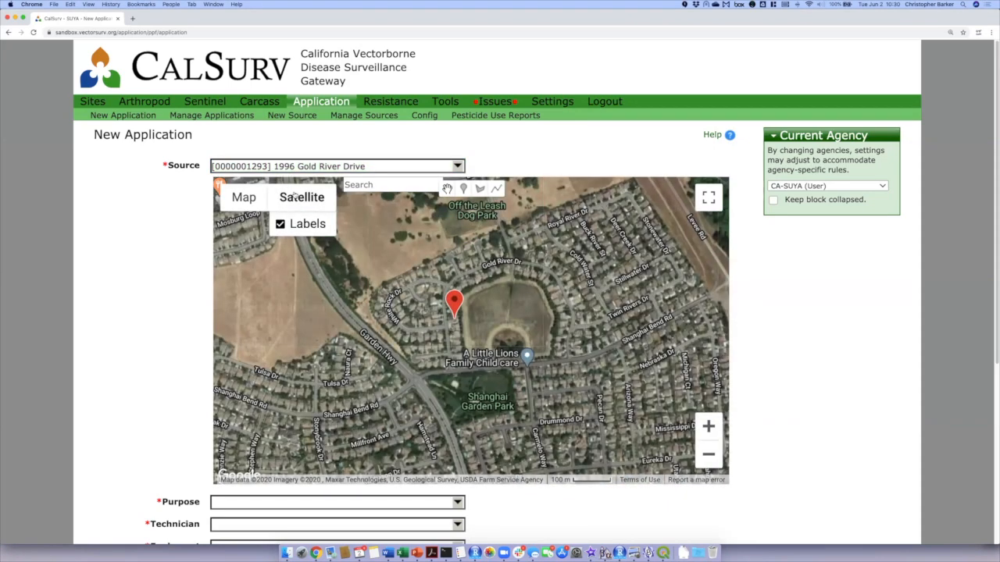
pyautogui.click(246, 198)
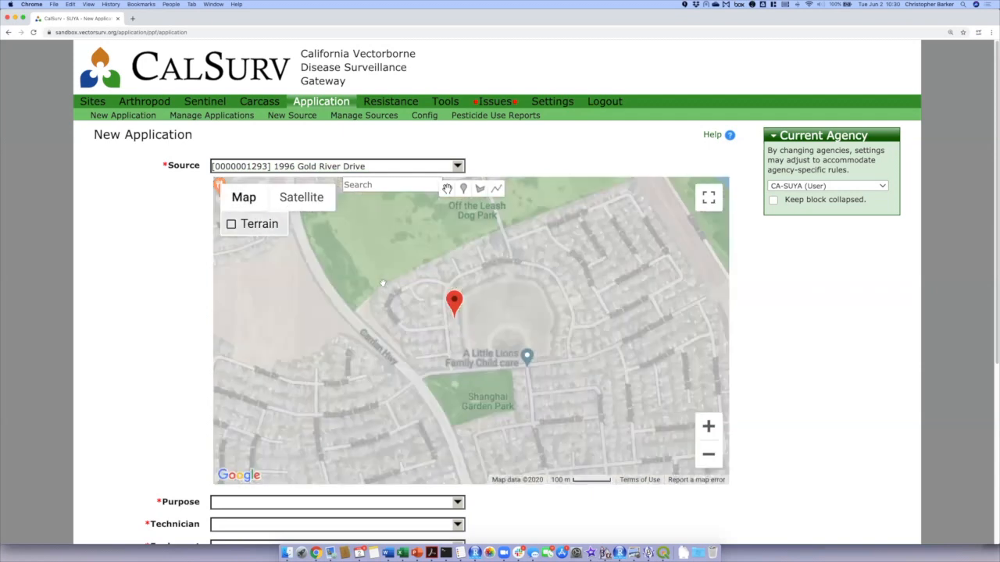
# Set the application's purpose to Adulticide and select the technician by searching for the surname.
pyautogui.scroll(-5, 789, 358)
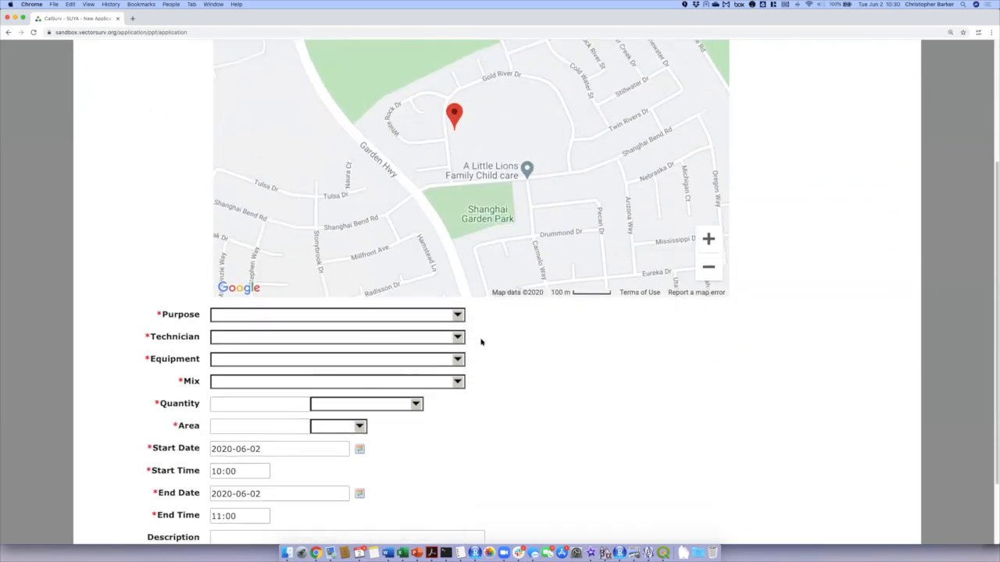
pyautogui.click(439, 314)
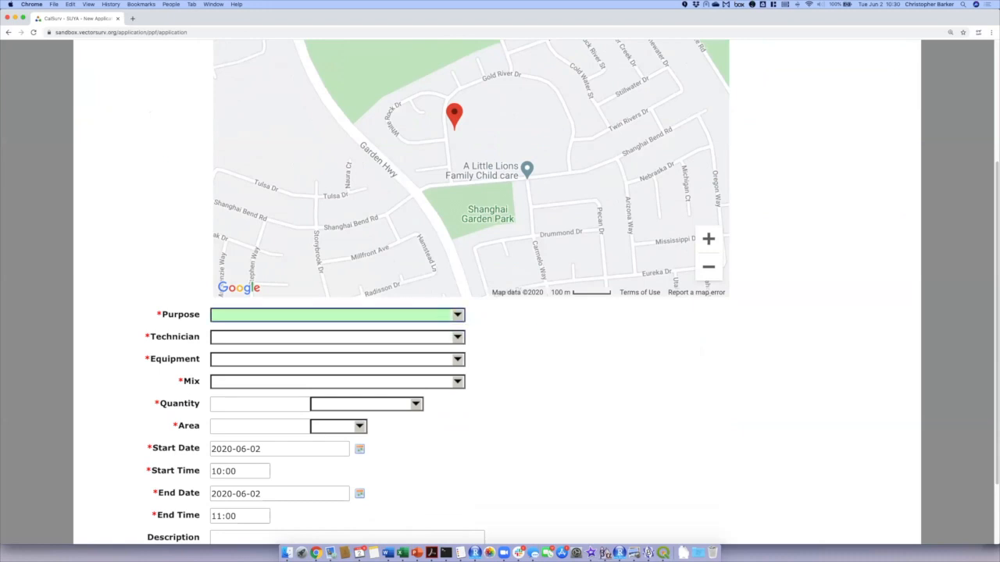
pyautogui.write('a')
pyautogui.press('Return')
pyautogui.press('Tab')
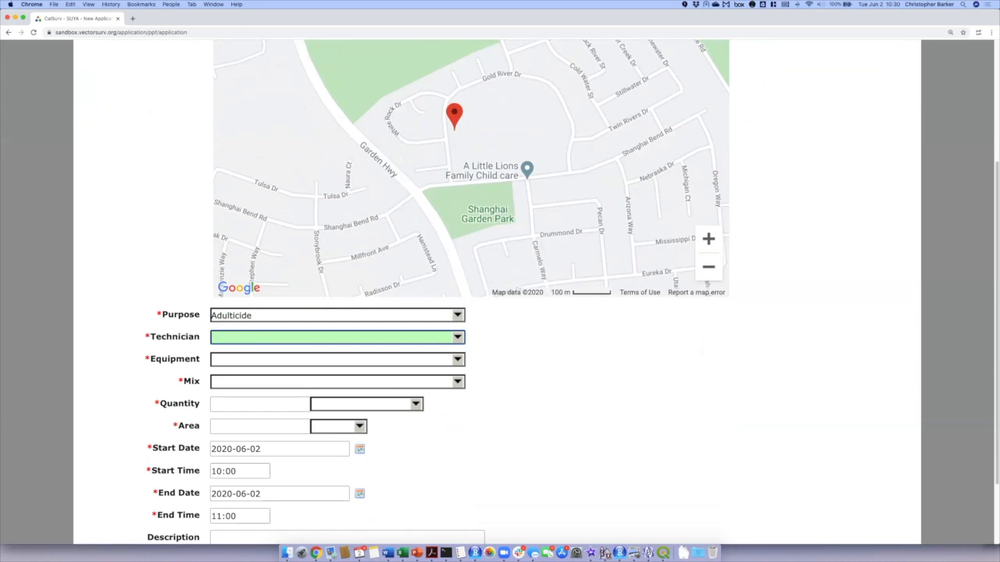
pyautogui.write('song')
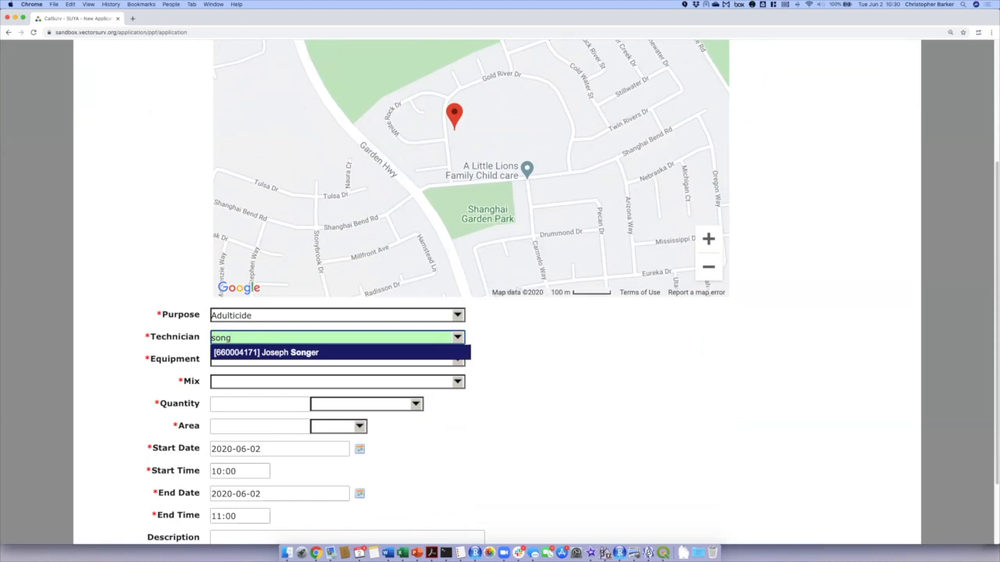
pyautogui.press('Return')
pyautogui.press('Tab')
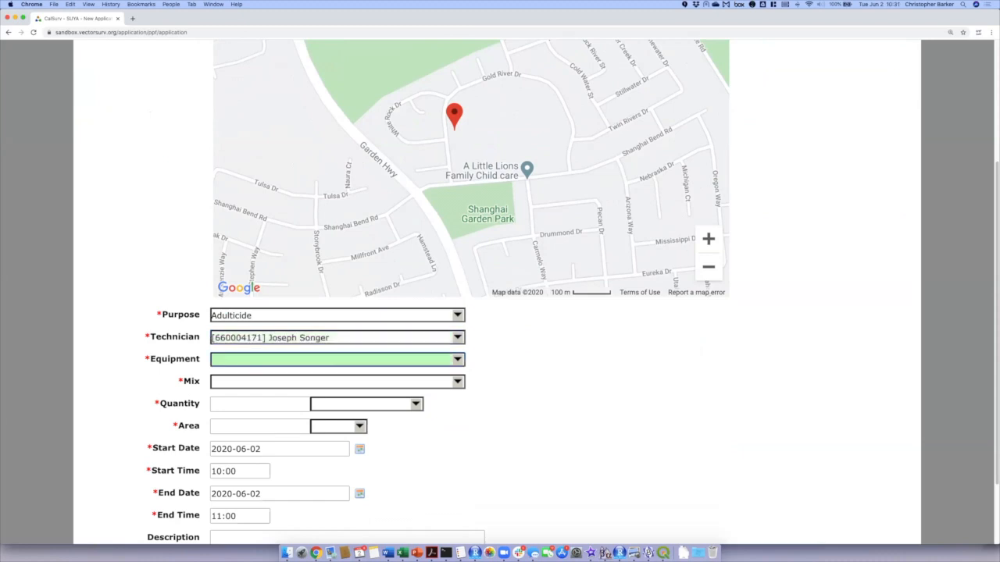
# Set the application's equipment to 300 Handheld ULV.
pyautogui.press('Down')
pyautogui.press('Down')
pyautogui.press('Down')
pyautogui.press('Down')
pyautogui.press('Down')
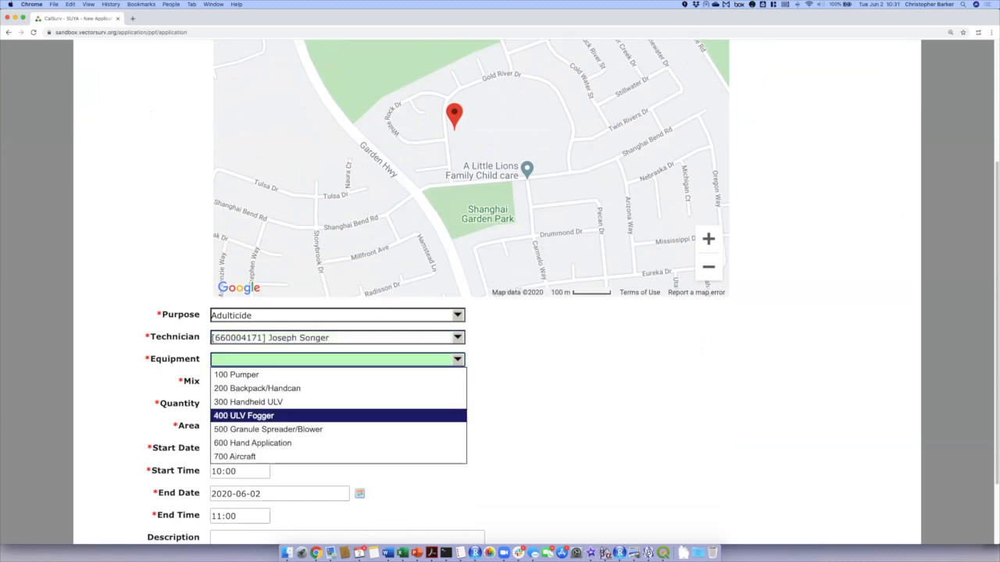
pyautogui.press('Up')
pyautogui.press('Up')
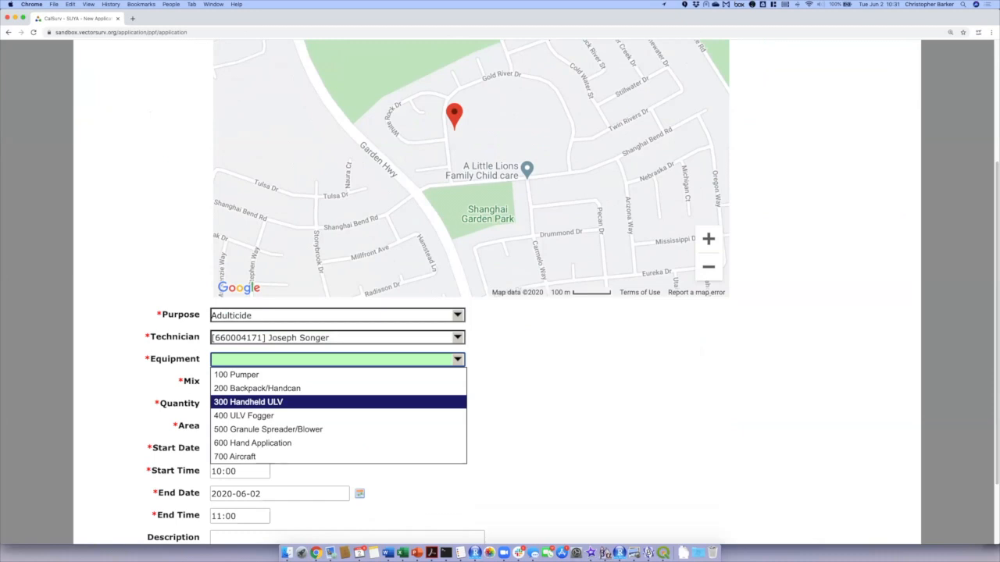
pyautogui.press('Return')
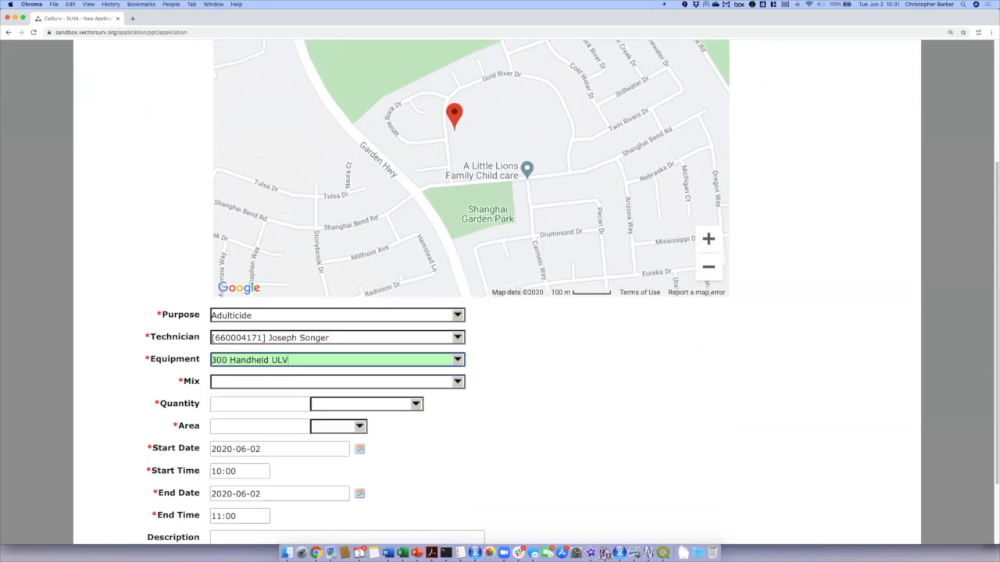
# Choose Duet HD as the application's mix.
pyautogui.press('Tab')
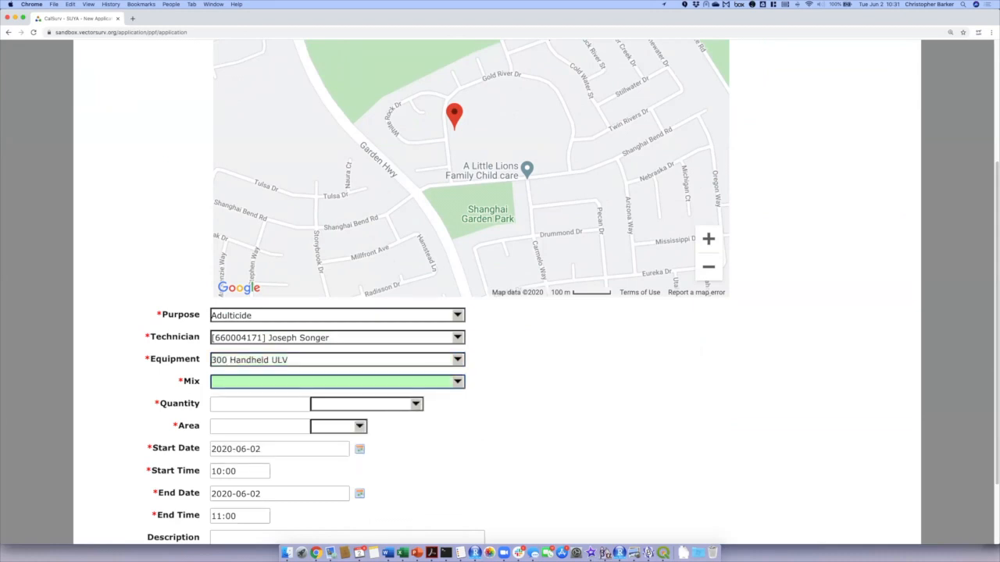
pyautogui.press('space')
pyautogui.press('Down')
pyautogui.press('Down')
pyautogui.press('Down')
pyautogui.press('Down')
pyautogui.press('Down')
pyautogui.press('Down')
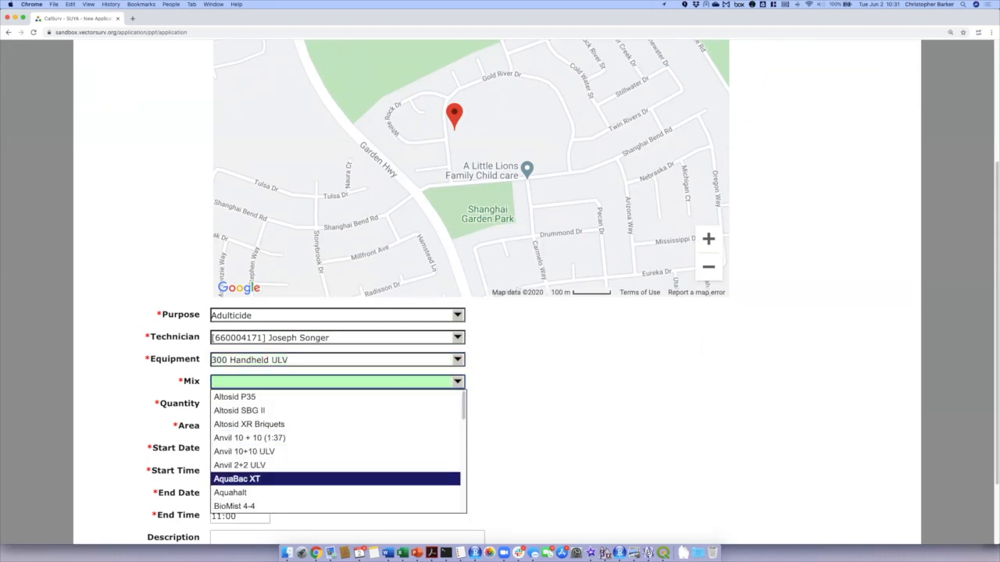
pyautogui.press('Down')
pyautogui.press('Down')
pyautogui.press('Down')
pyautogui.press('Down')
pyautogui.press('Down')
pyautogui.press('Down')
pyautogui.press('Down')
pyautogui.press('Down')
pyautogui.press('Down')
pyautogui.press('Down')
pyautogui.press('Down')
pyautogui.press('Down')
pyautogui.press('Down')
pyautogui.press('Down')
pyautogui.press('Down')
pyautogui.press('Down')
pyautogui.press('Up')
pyautogui.press('Up')
pyautogui.press('Up')
pyautogui.press('Up')
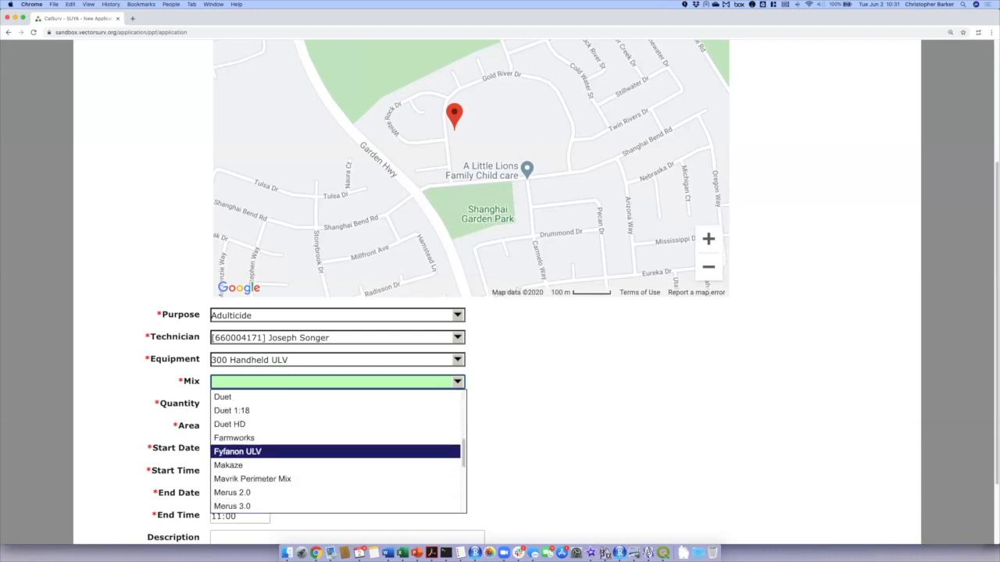
pyautogui.press('Up')
pyautogui.press('Up')
pyautogui.press('Return')
# Review the available quantity units and set the applied quantity to 1 fl oz.
pyautogui.press('Tab')
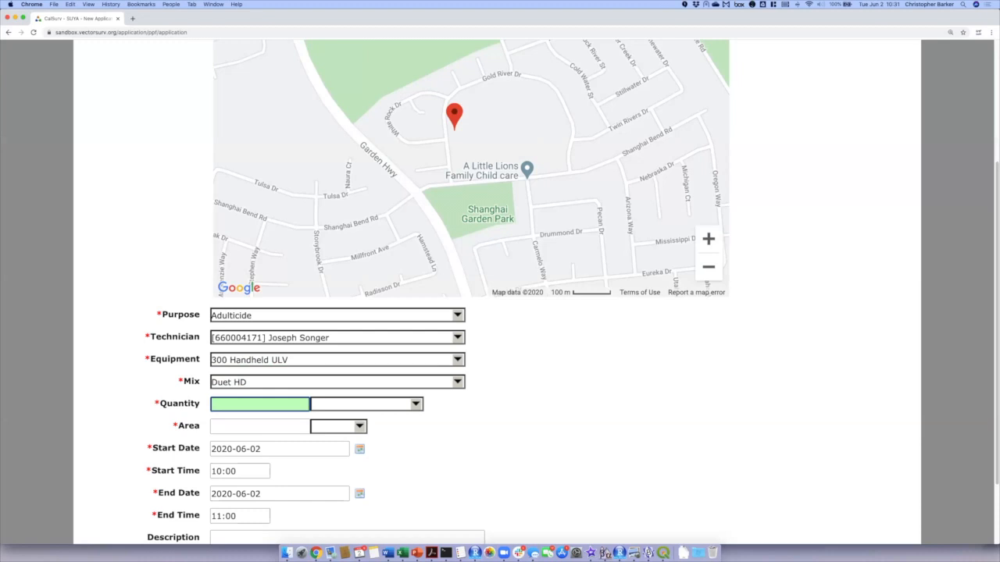
pyautogui.click(415, 404)
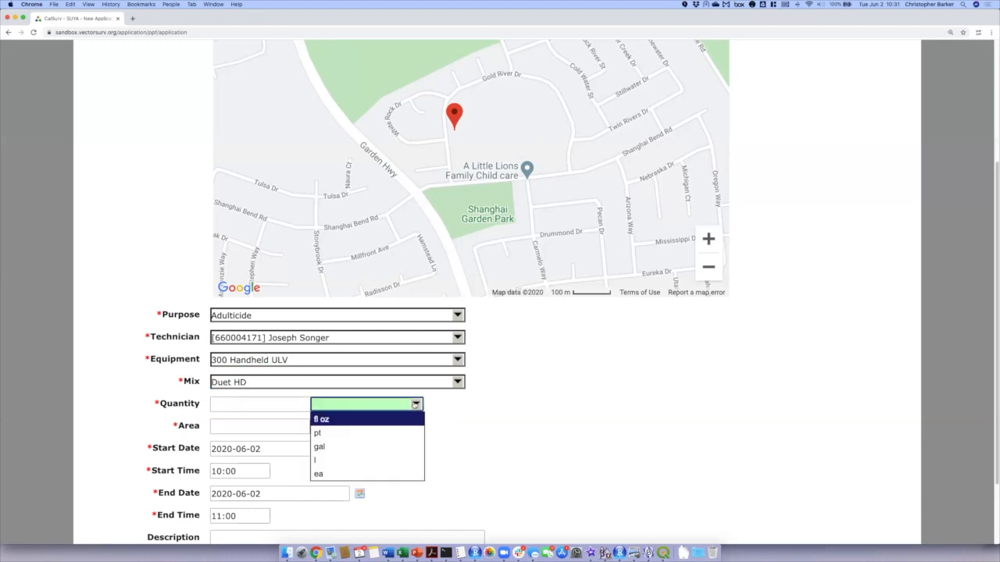
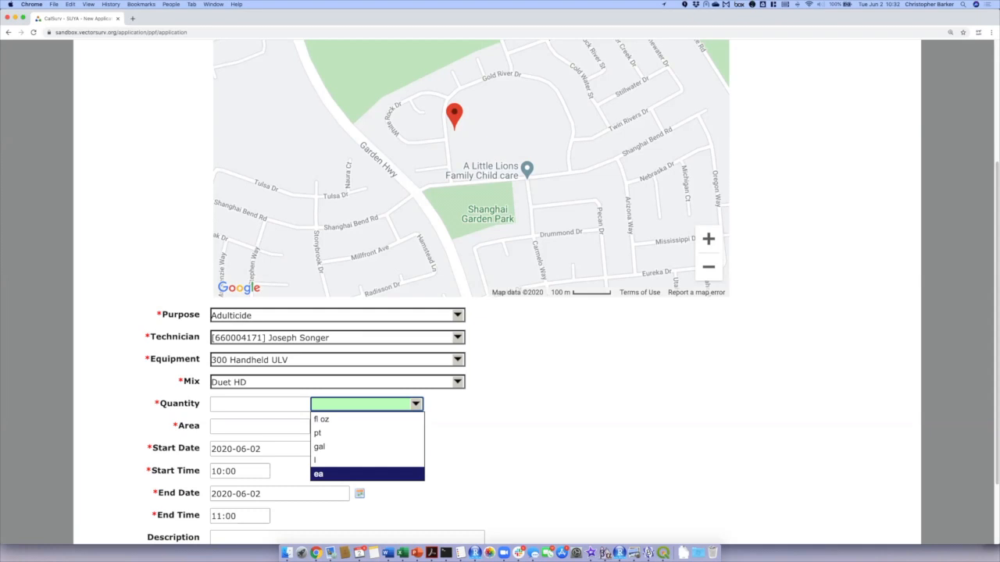
pyautogui.click(231, 405)
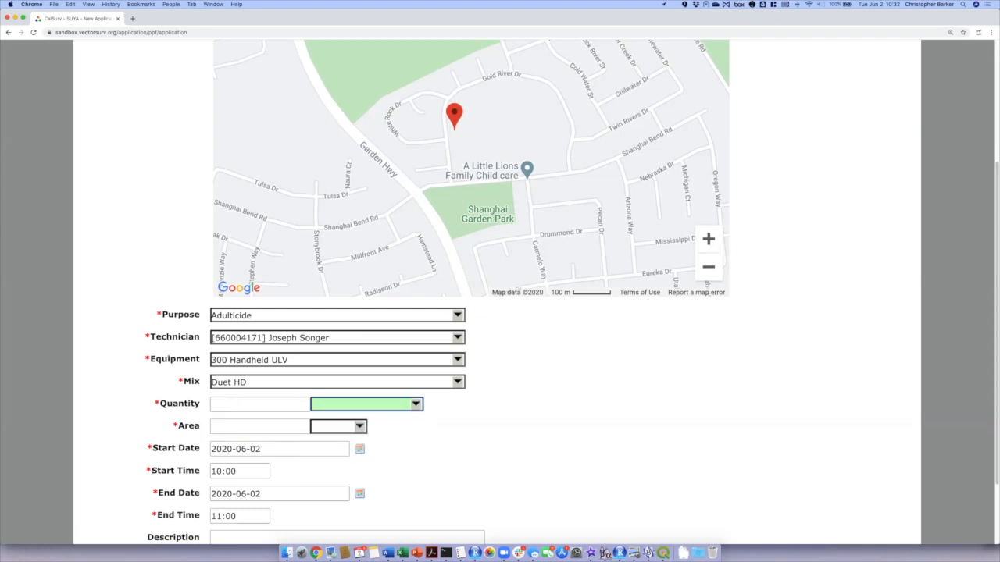
pyautogui.click(269, 403)
pyautogui.write('1')
pyautogui.press('Tab')
pyautogui.write('f')
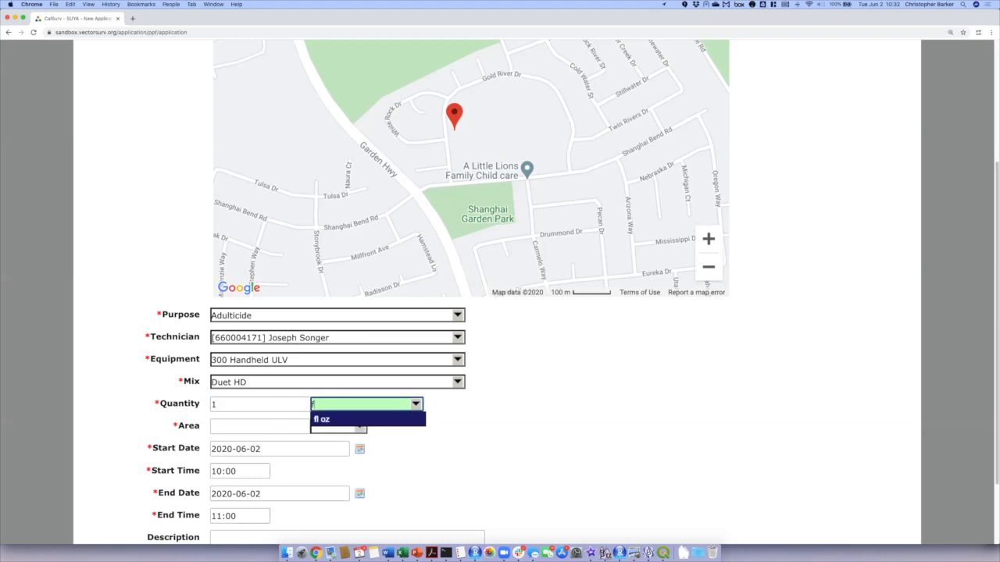
pyautogui.press('Return')
# Set the treated area to 0.1 ac.
pyautogui.click(292, 428)
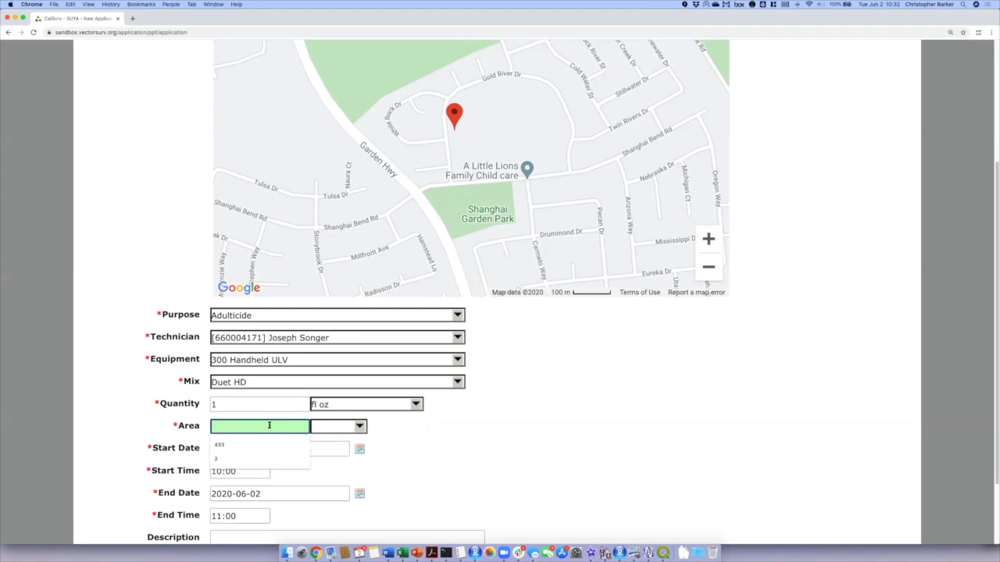
pyautogui.write('0.1')
pyautogui.press('Tab')
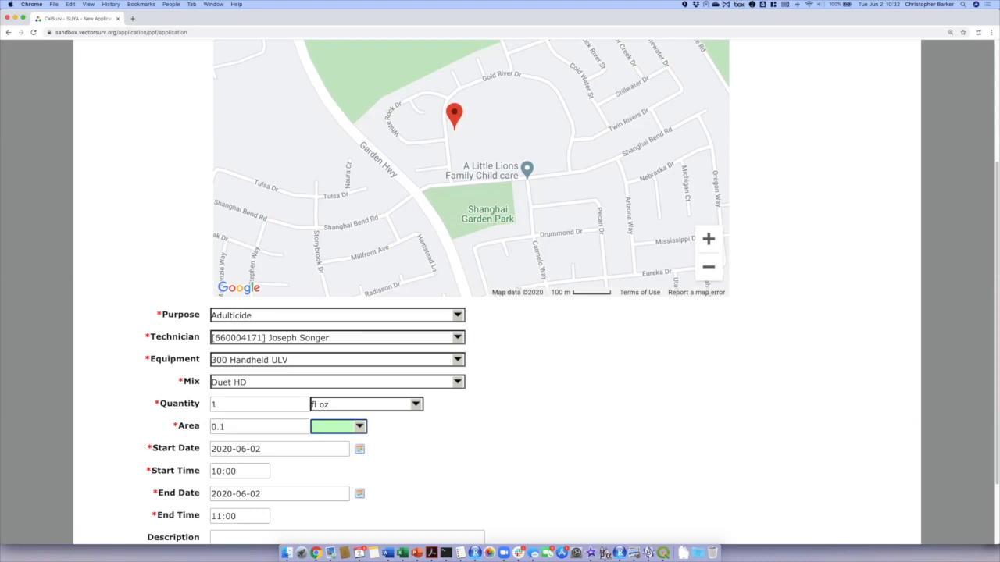
pyautogui.click(359, 427)
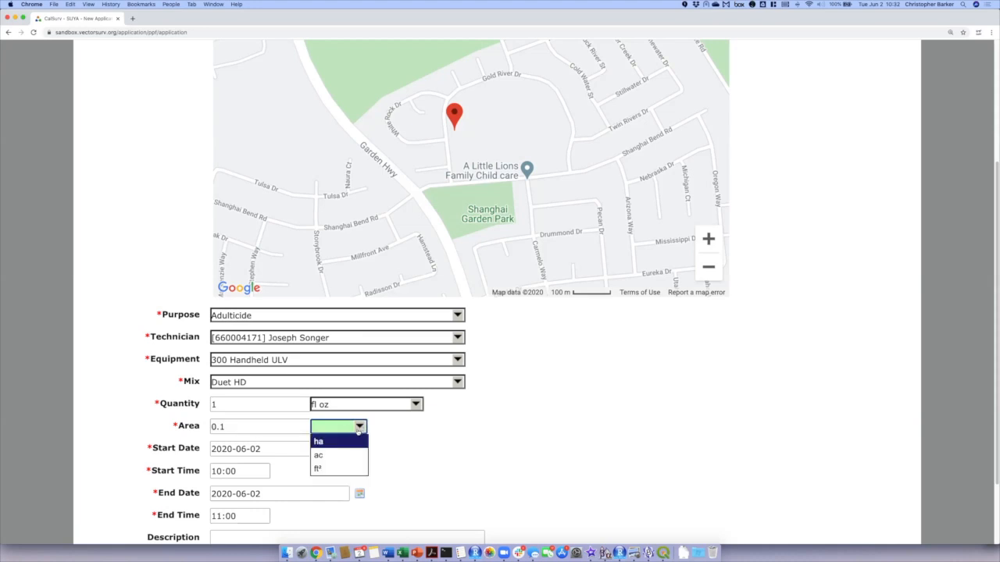
pyautogui.click(348, 457)
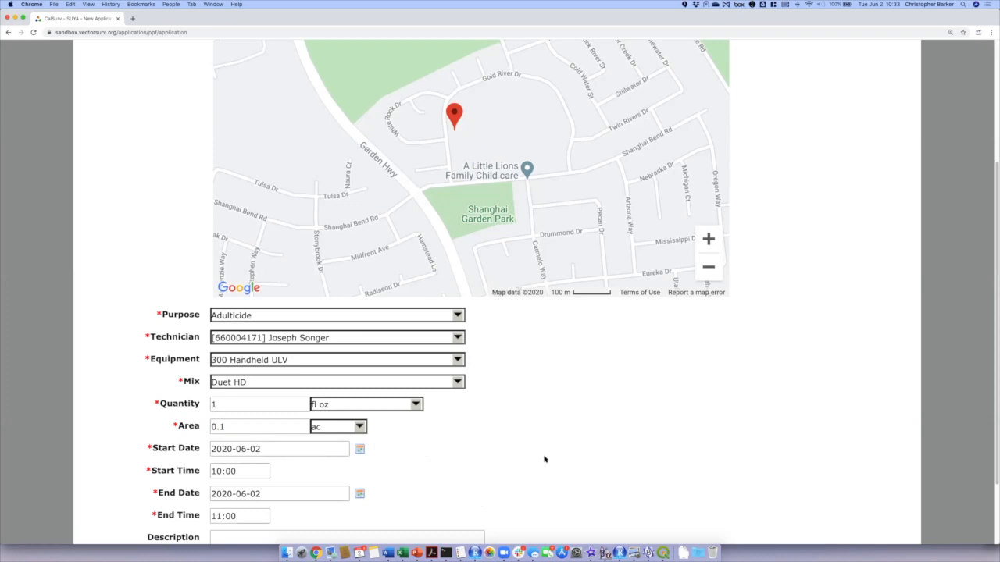
# Set the application's start date to 2020-06-01 and its start time to 23:00.
pyautogui.scroll(-2, 544, 459)
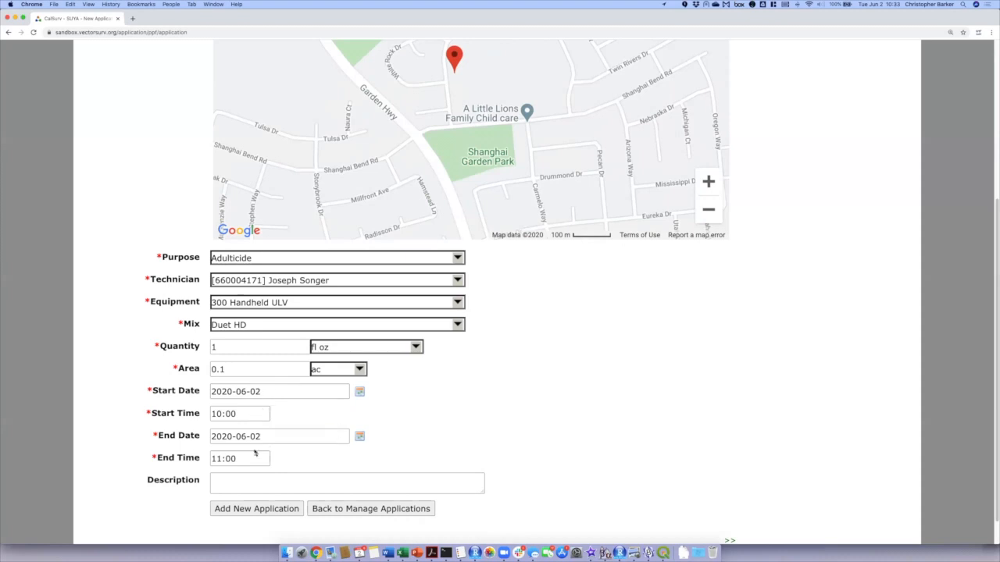
pyautogui.click(270, 390)
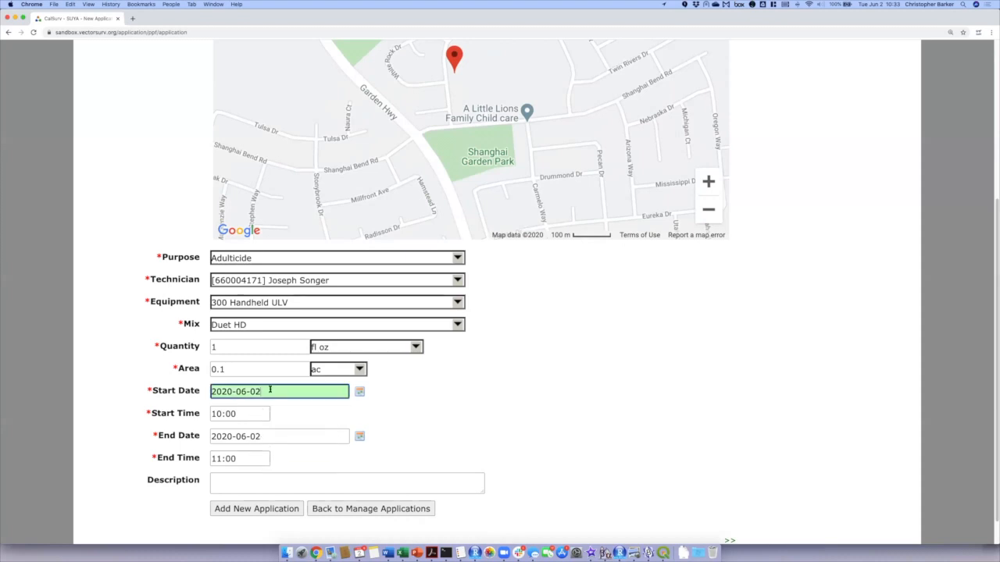
pyautogui.click(360, 392)
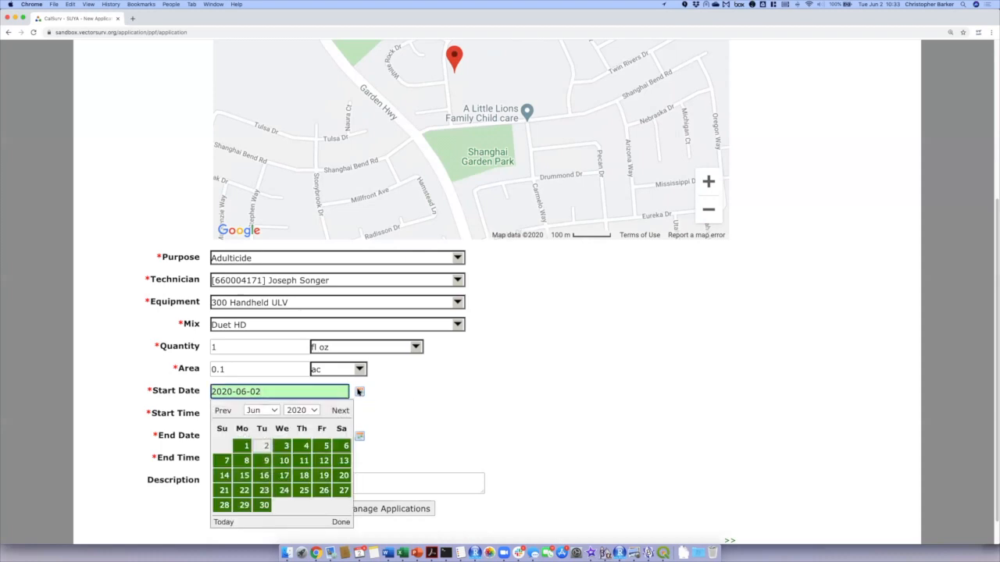
pyautogui.click(245, 446)
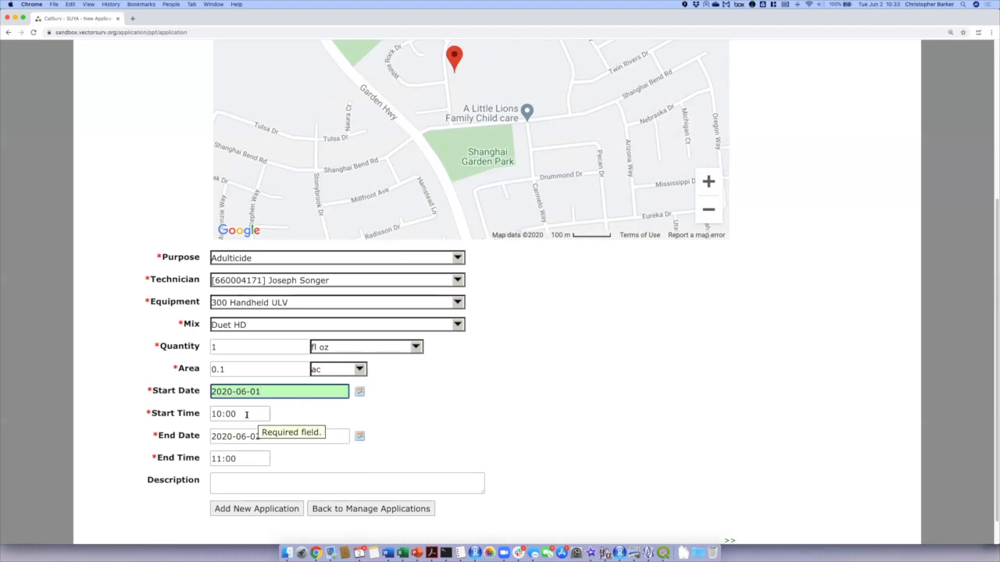
pyautogui.click(246, 414)
pyautogui.scroll(-5, 226, 467)
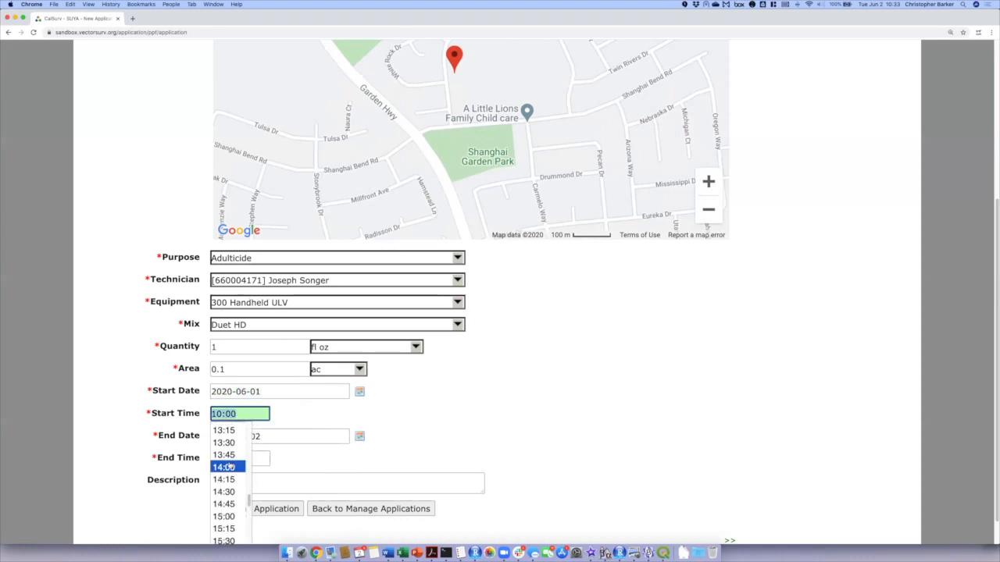
pyautogui.scroll(-10, 227, 467)
pyautogui.scroll(-1, 227, 467)
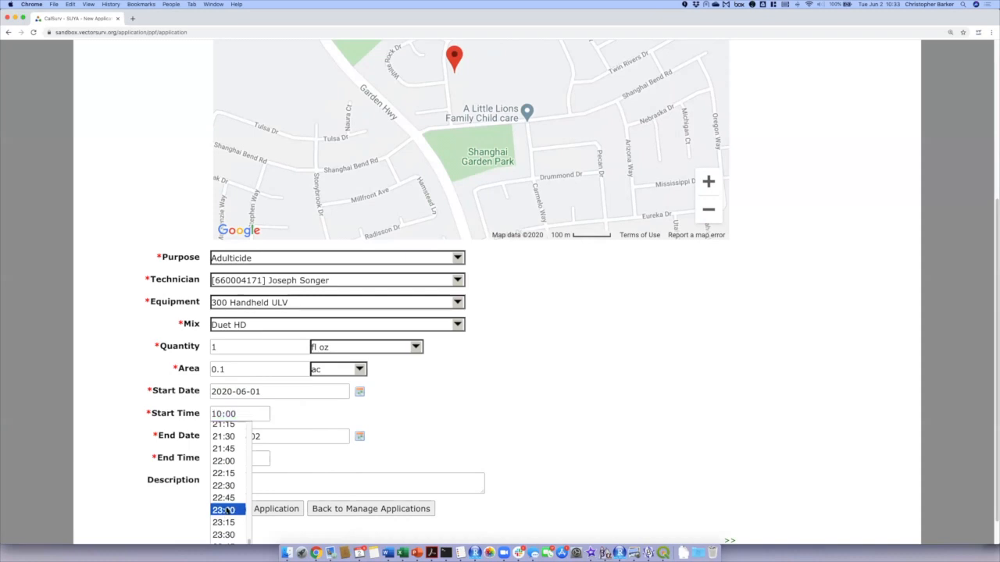
pyautogui.click(227, 509)
# Set the application's end date to 2020-06-01.
pyautogui.scroll(-1, 524, 413)
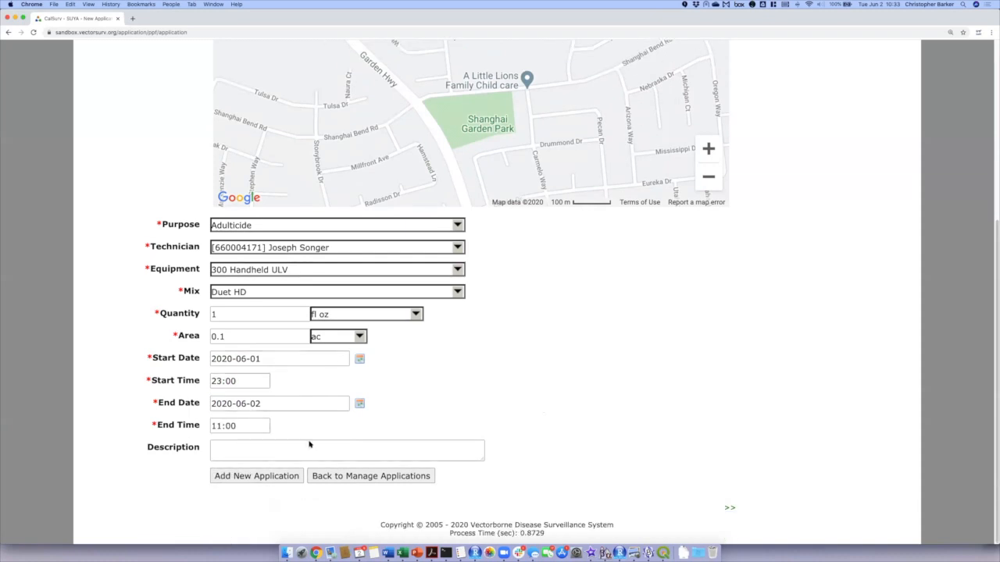
pyautogui.click(270, 403)
pyautogui.press('BackSpace')
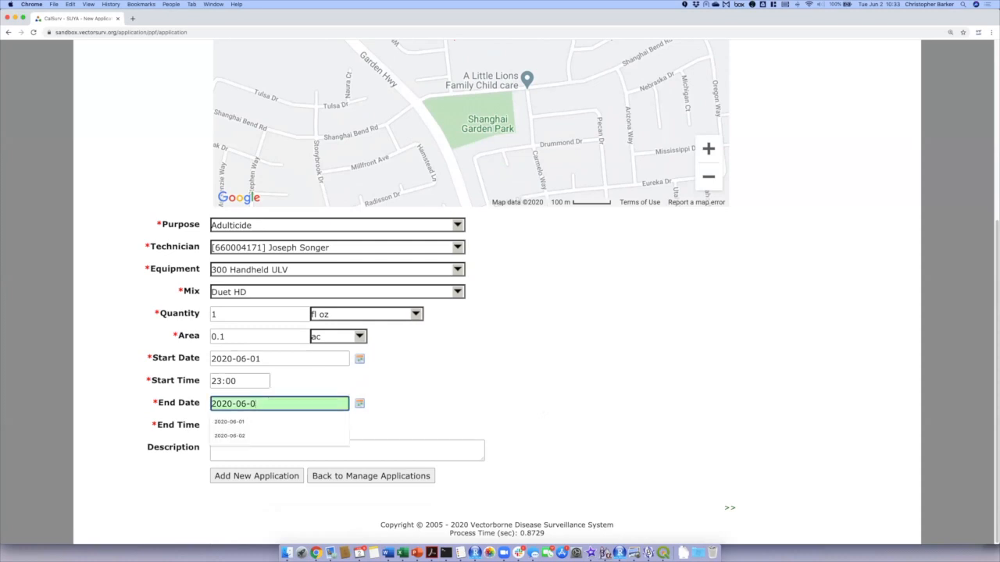
pyautogui.write('1')
pyautogui.press('Tab')
pyautogui.click(515, 400)
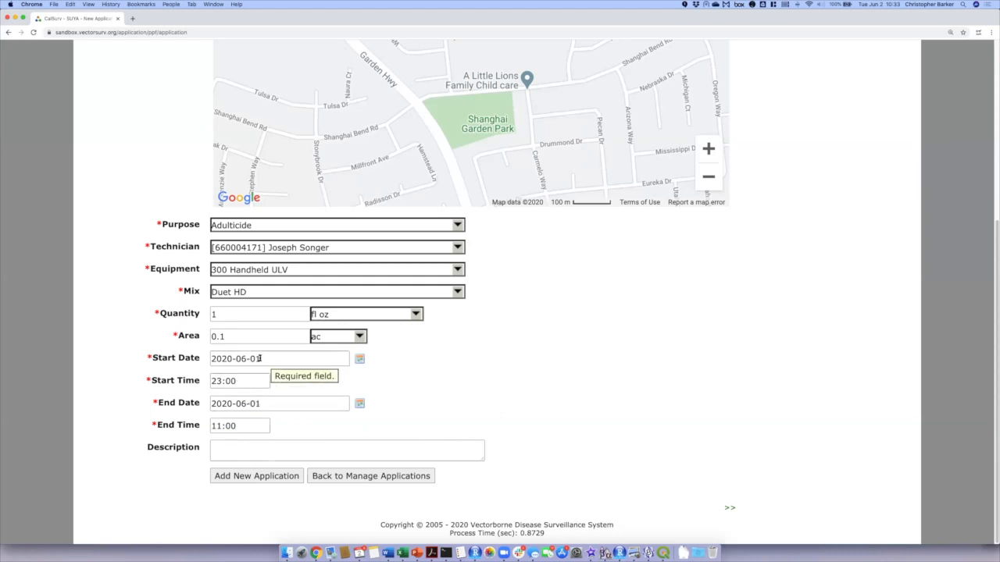
# Set the application's end time to 00:00 and its end date to 2020-06-02.
pyautogui.click(257, 426)
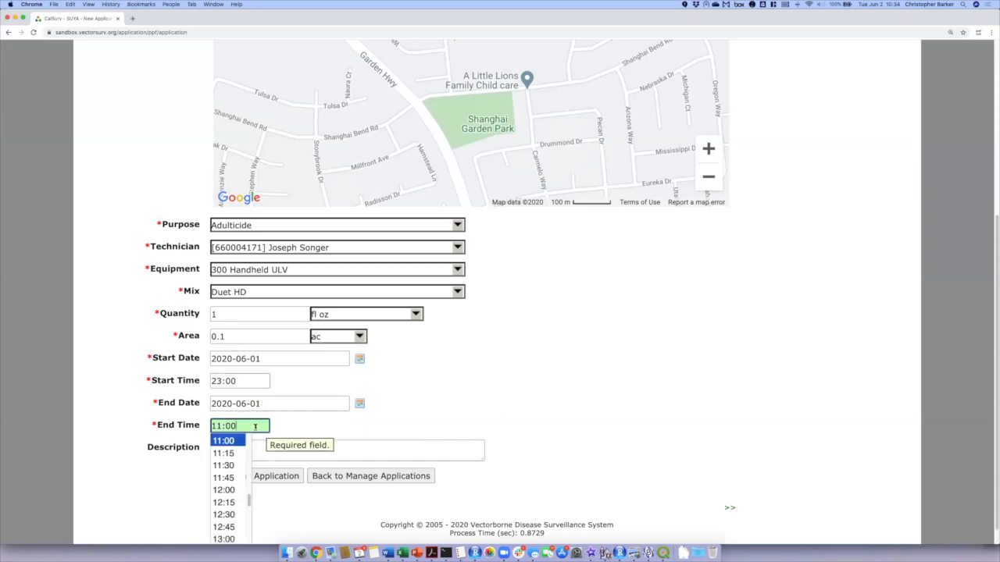
pyautogui.scroll(-10, 250, 502)
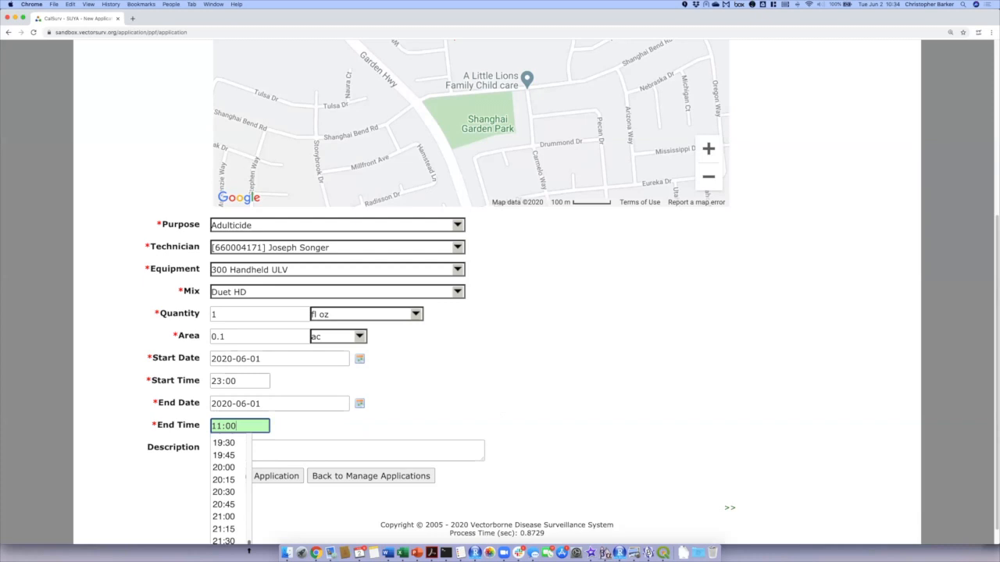
pyautogui.scroll(-1, 553, 439)
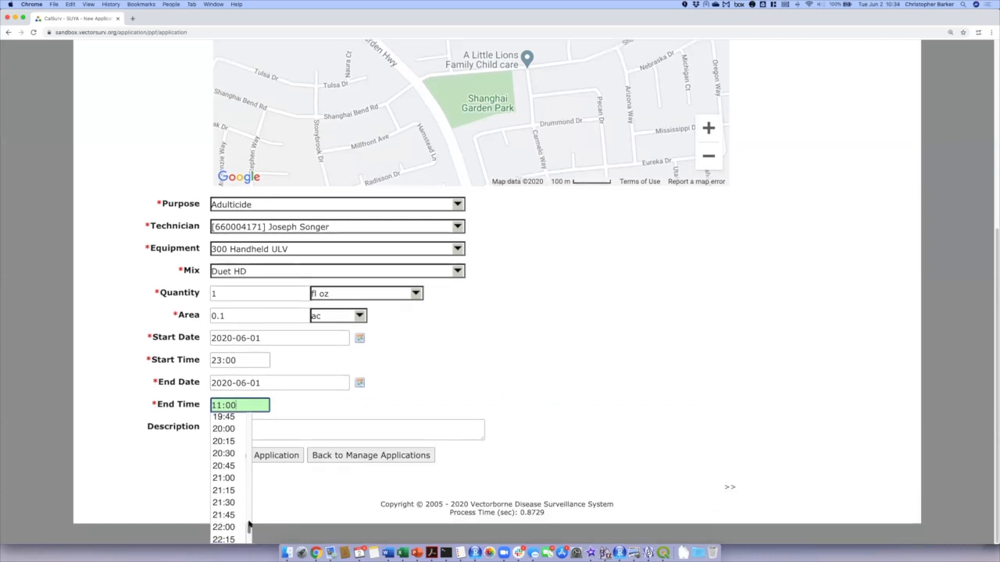
pyautogui.moveTo(250, 528); pyautogui.dragTo(250, 539)
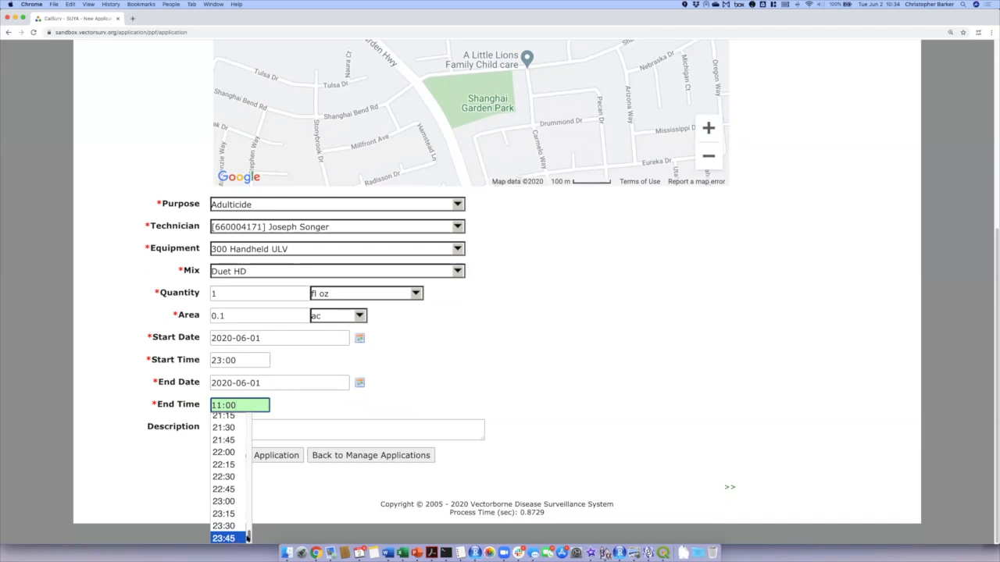
pyautogui.moveTo(249, 537); pyautogui.dragTo(264, 409)
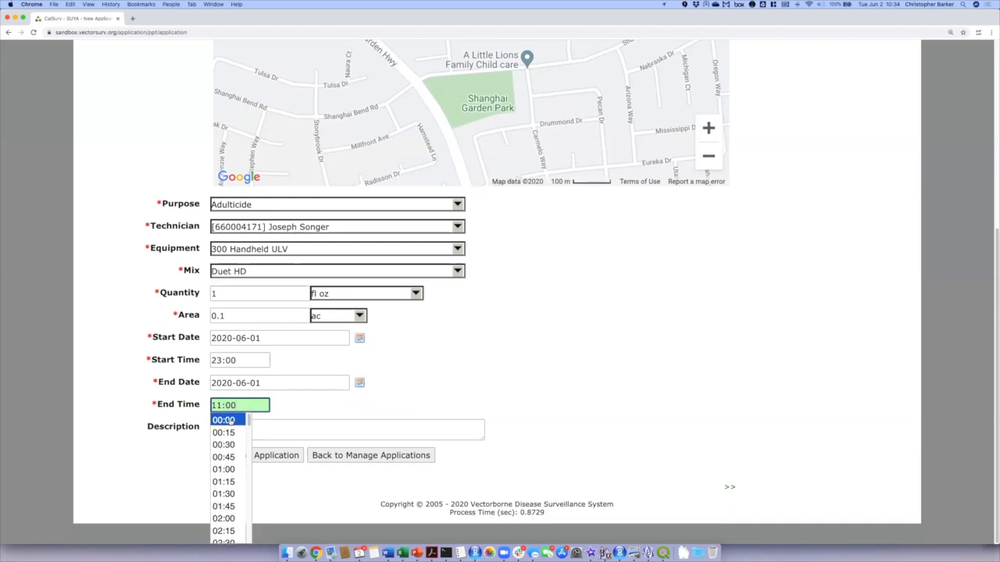
pyautogui.click(230, 418)
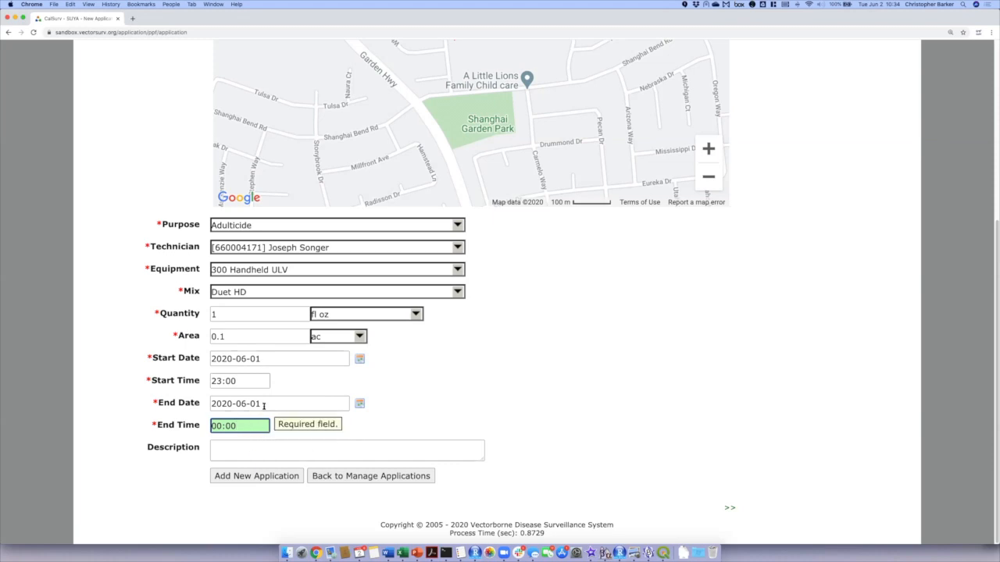
pyautogui.click(265, 404)
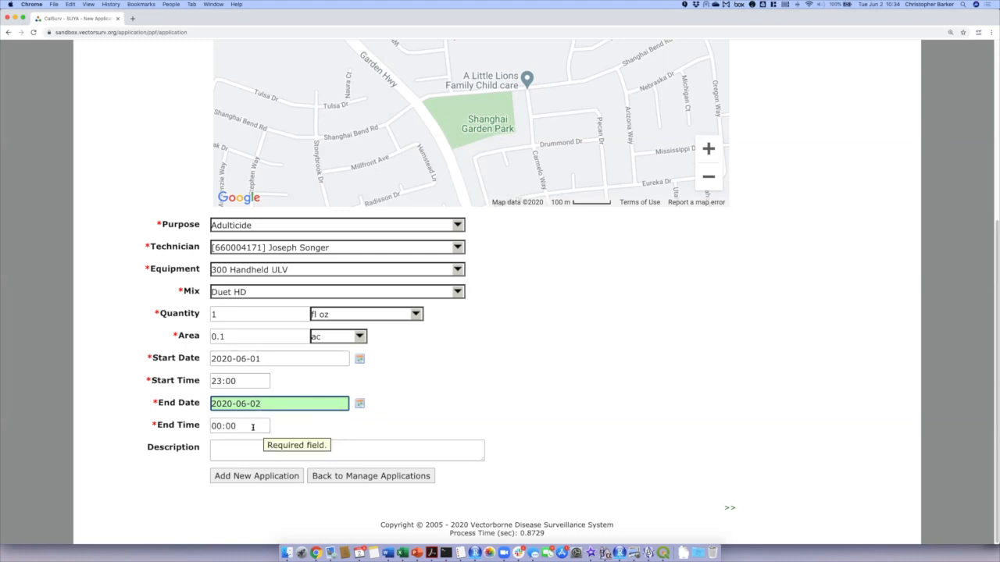
# Submit the filled-in adulticide application as a new record.
pyautogui.click(292, 424)
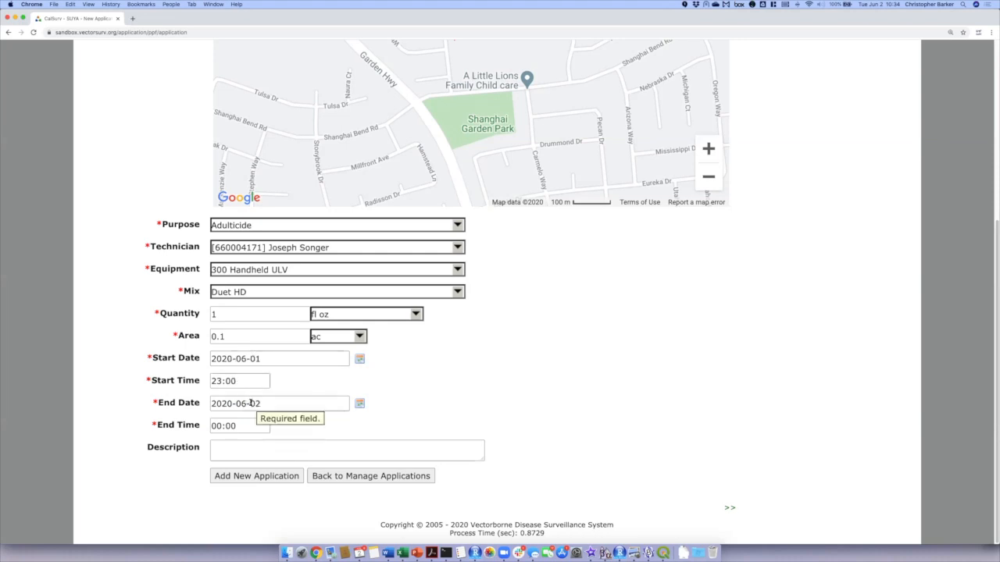
pyautogui.click(260, 479)
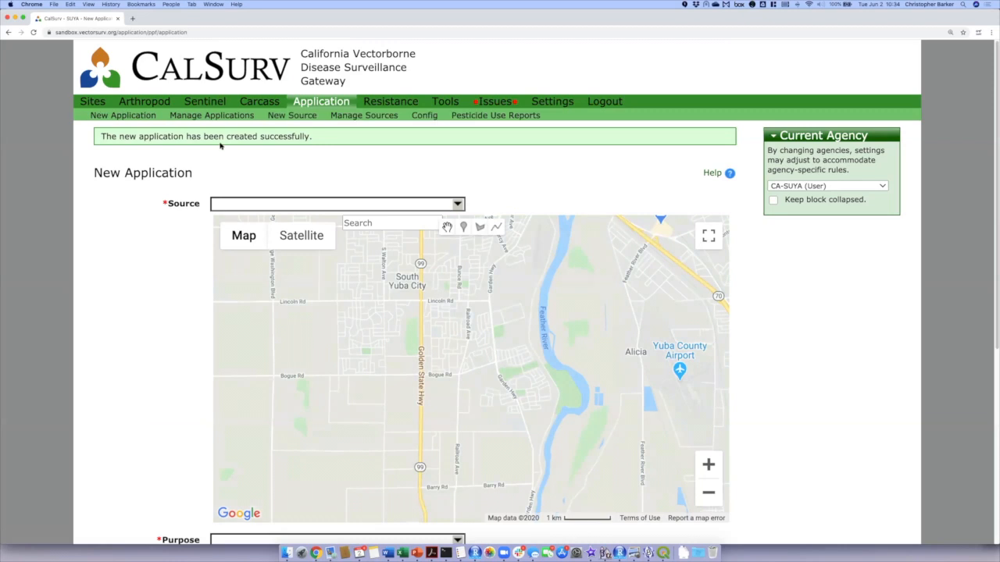
# Filter the Manage Applications list to the date range 2019-01-01 through 2019-12-31.
pyautogui.click(212, 117)
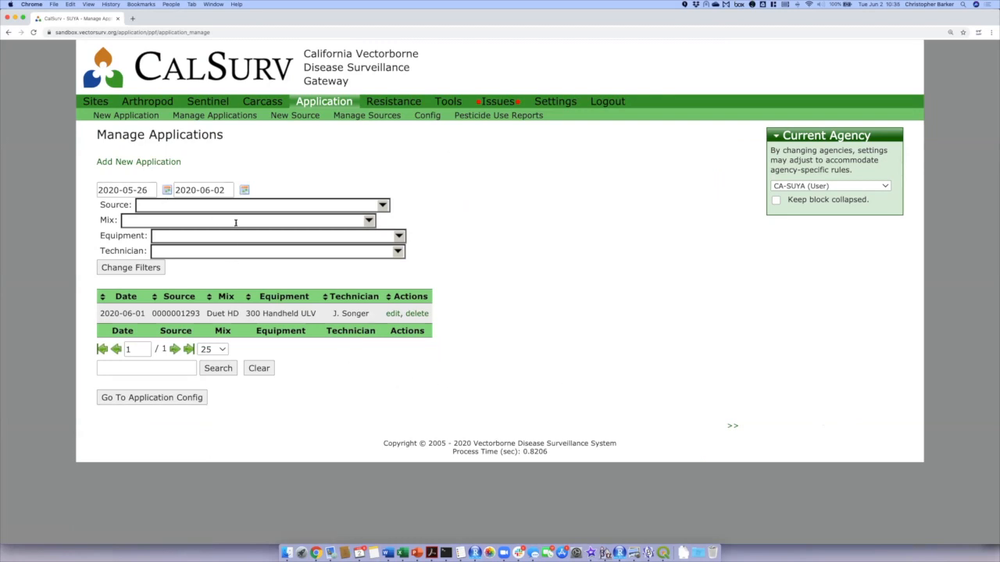
pyautogui.click(150, 189)
pyautogui.write('2020-')
pyautogui.press('BackSpace')
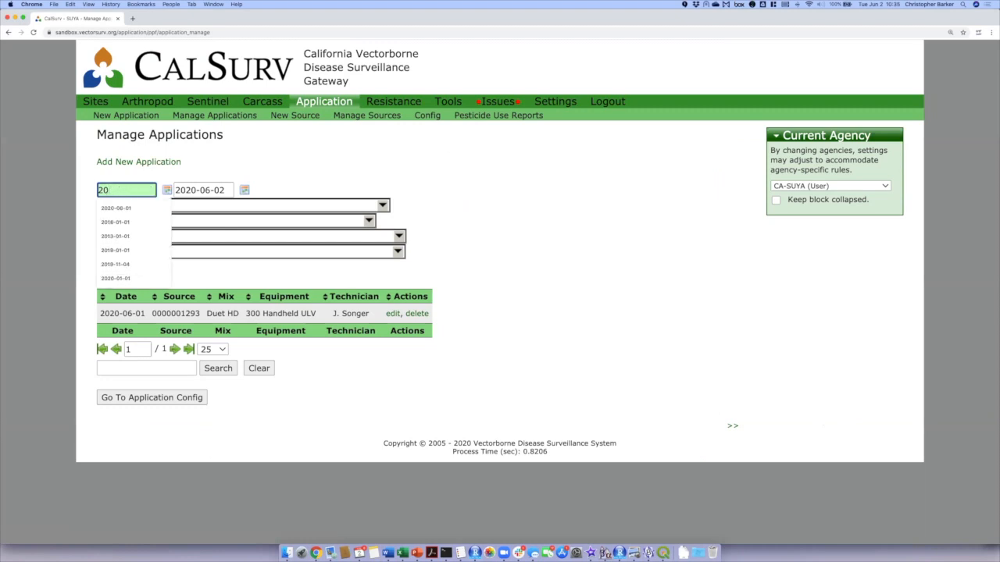
pyautogui.write('19-01-01')
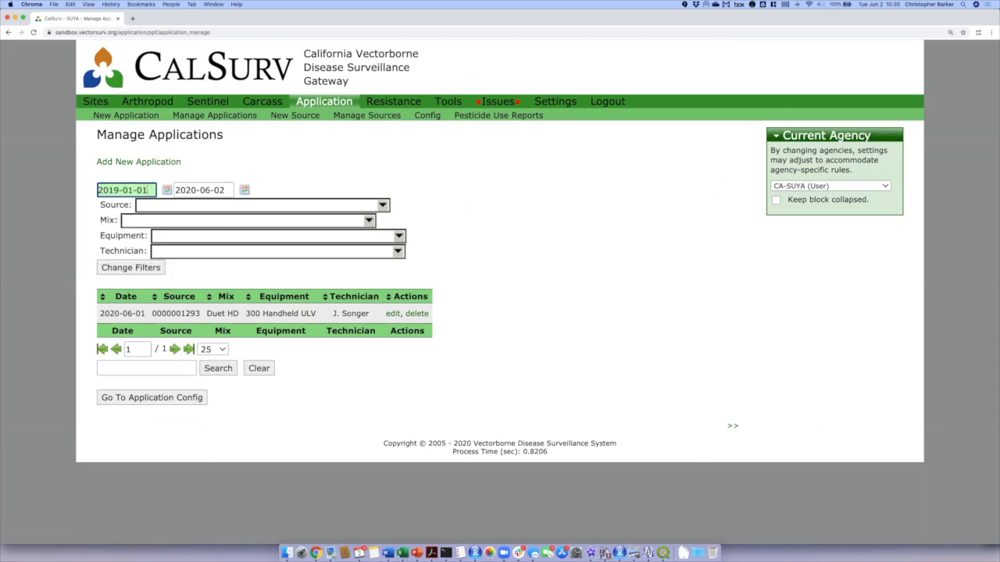
pyautogui.press('Tab')
pyautogui.write('2019-12-31')
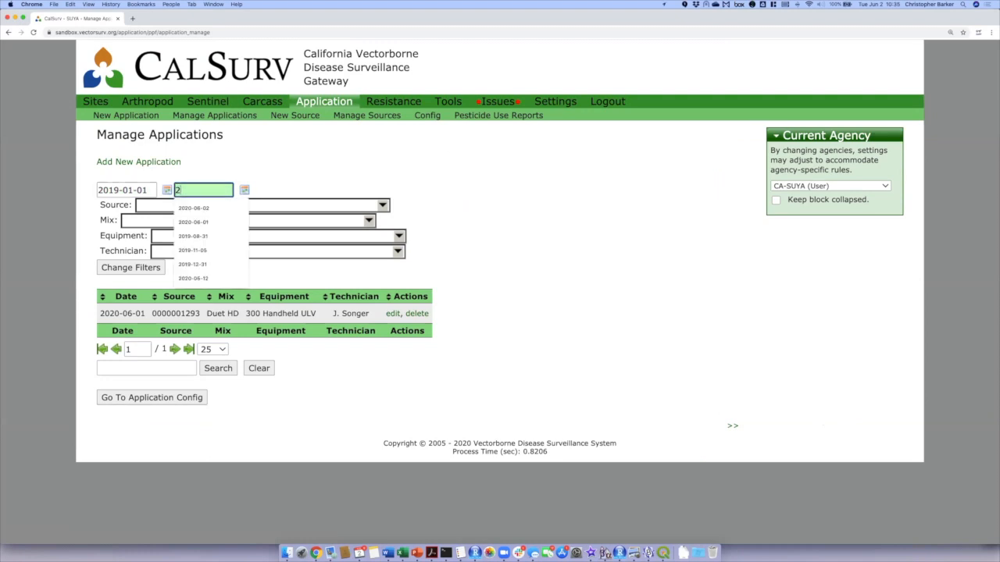
pyautogui.press('Tab')
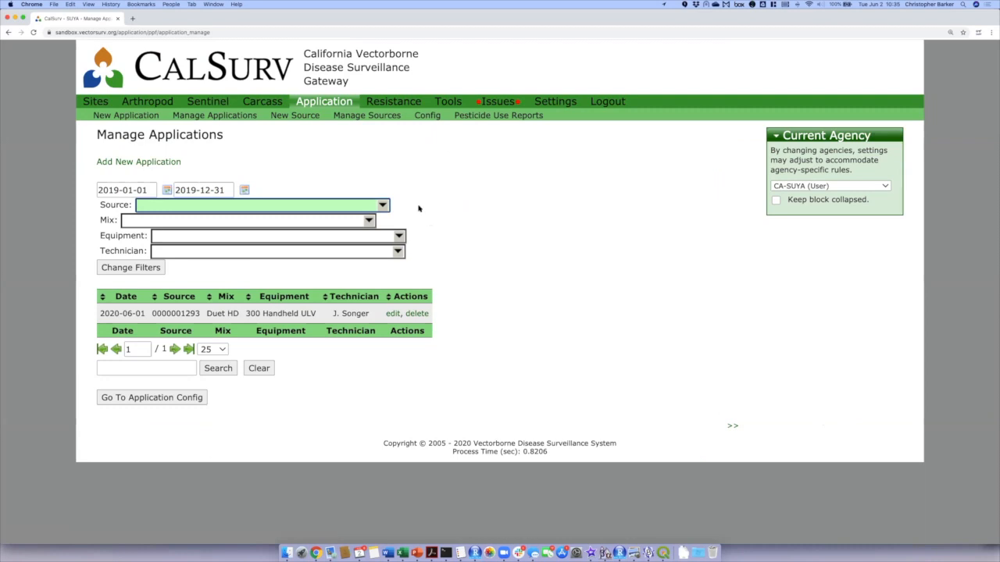
pyautogui.click(139, 269)
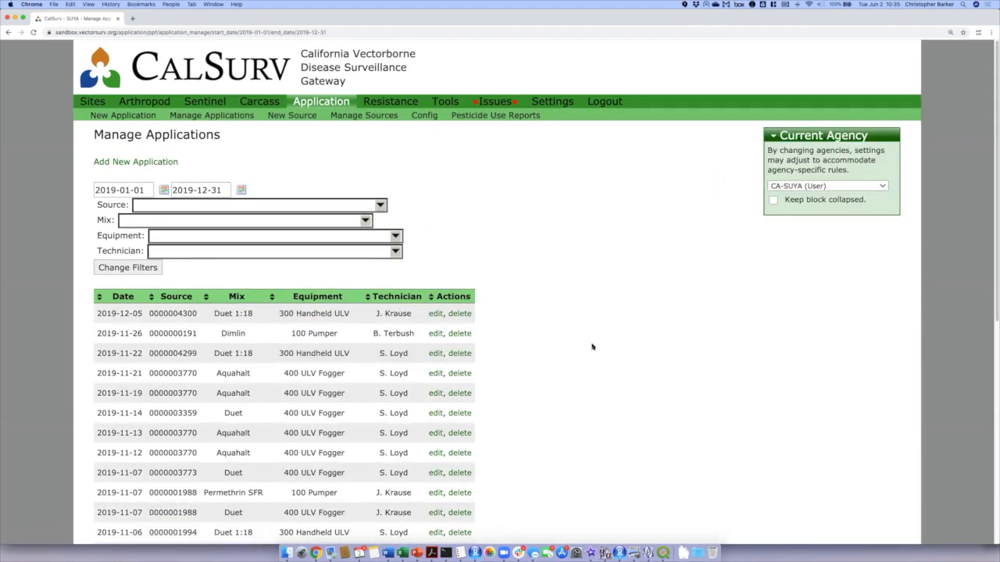
# Sort the 2019 applications by date in ascending and descending order, by source, and by mix.
pyautogui.scroll(-5, 593, 347)
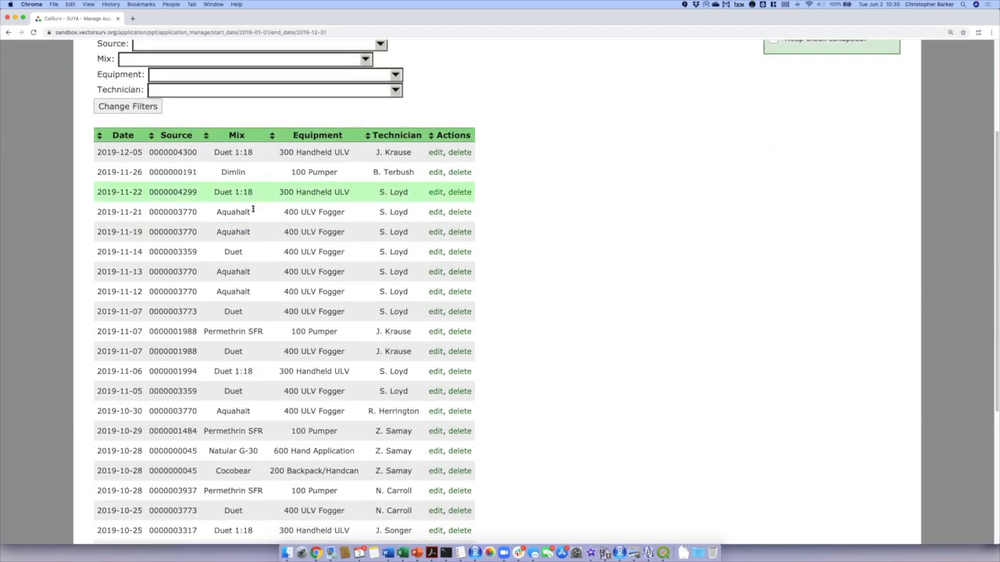
pyautogui.click(118, 138)
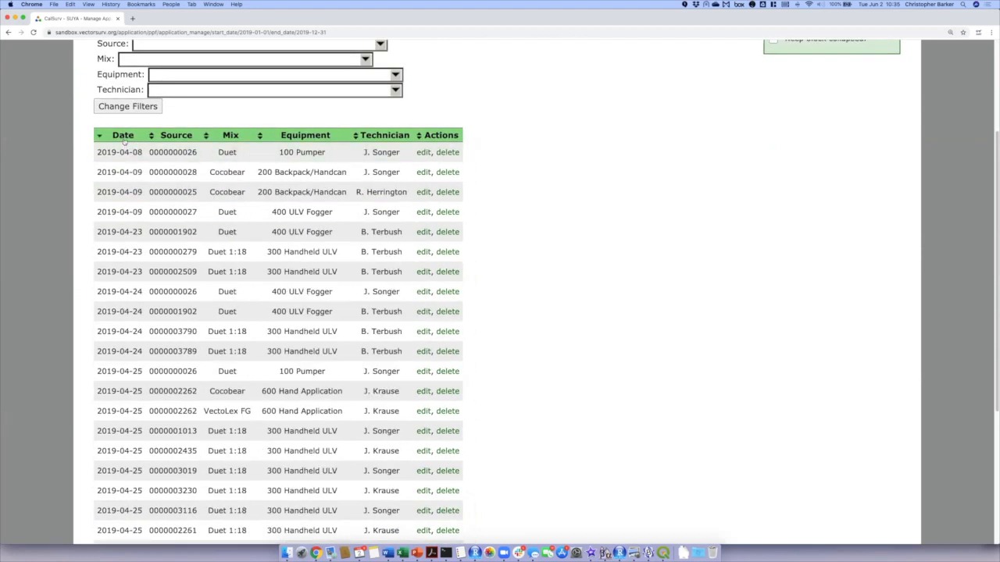
pyautogui.click(123, 137)
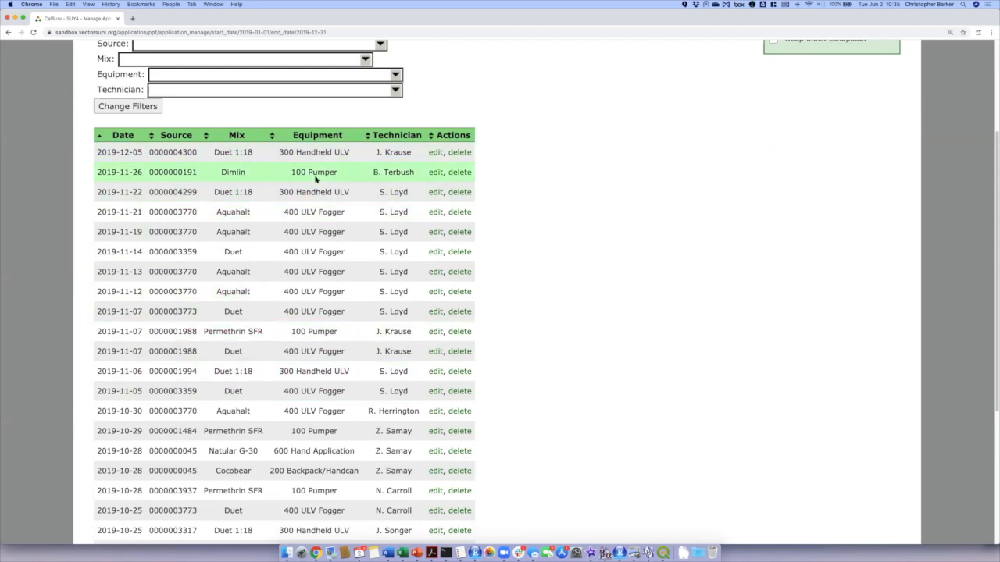
pyautogui.click(176, 136)
pyautogui.click(236, 136)
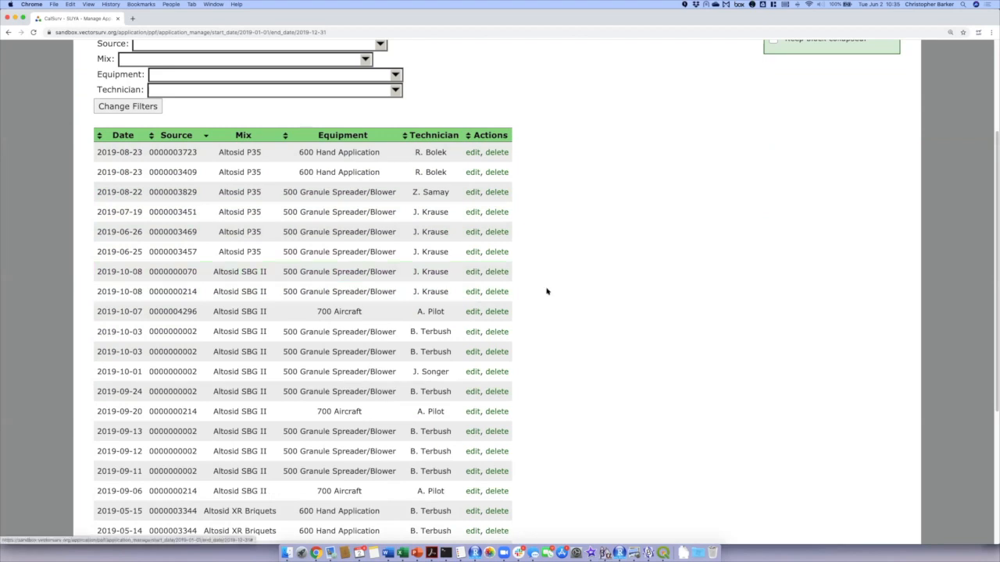
# Show 100 applications per page in the list.
pyautogui.scroll(-5, 573, 290)
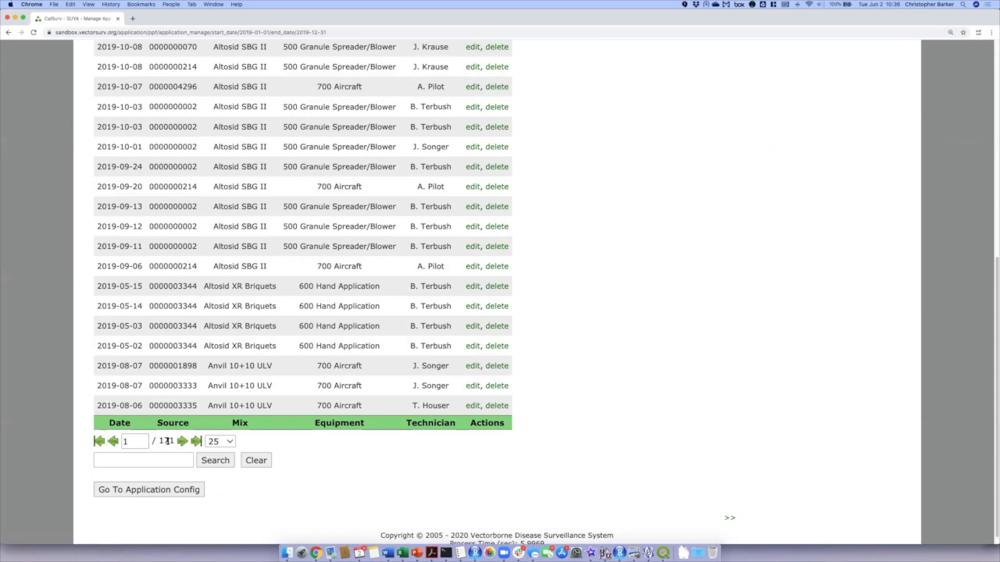
pyautogui.click(231, 443)
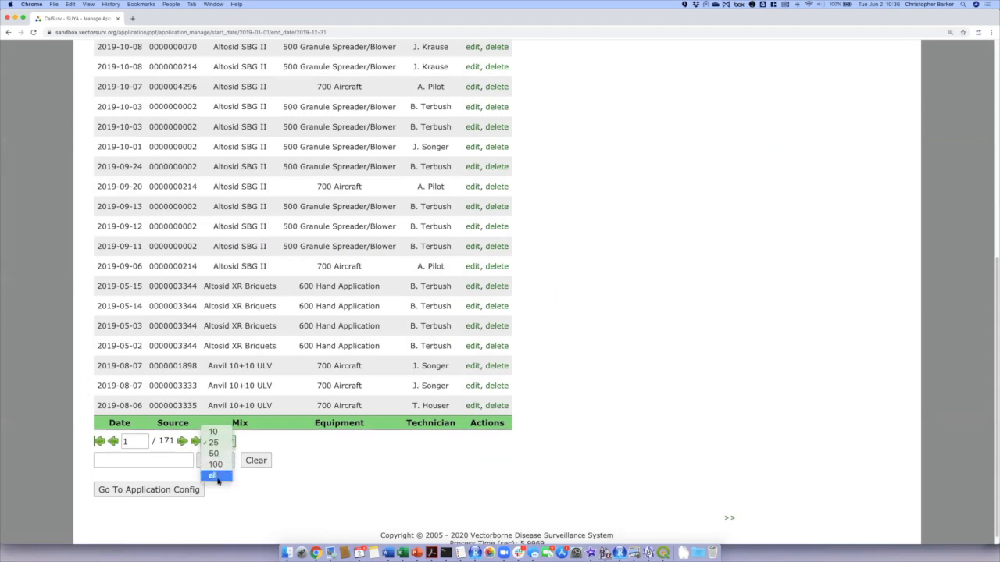
pyautogui.click(222, 465)
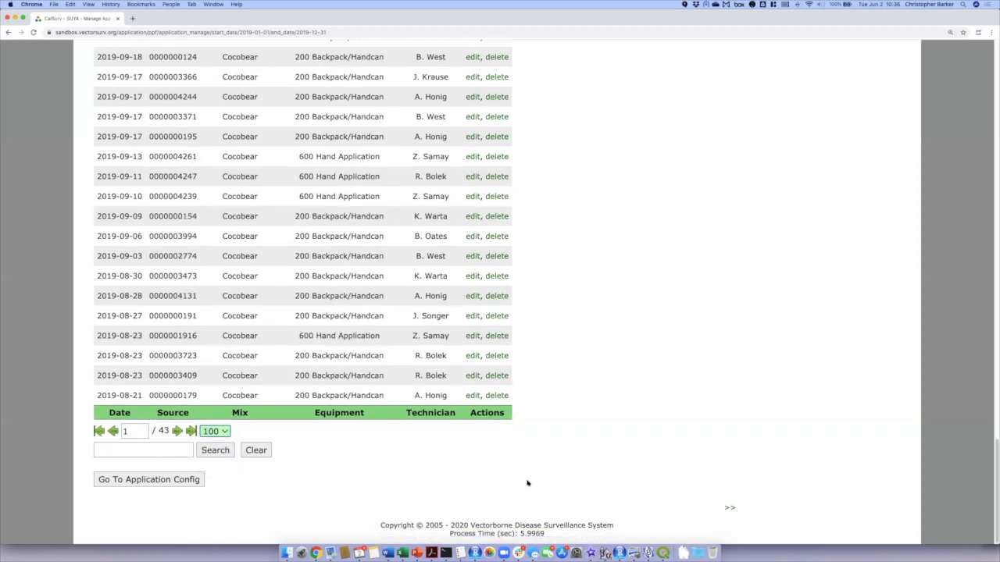
pyautogui.moveTo(994, 474); pyautogui.dragTo(995, 70)
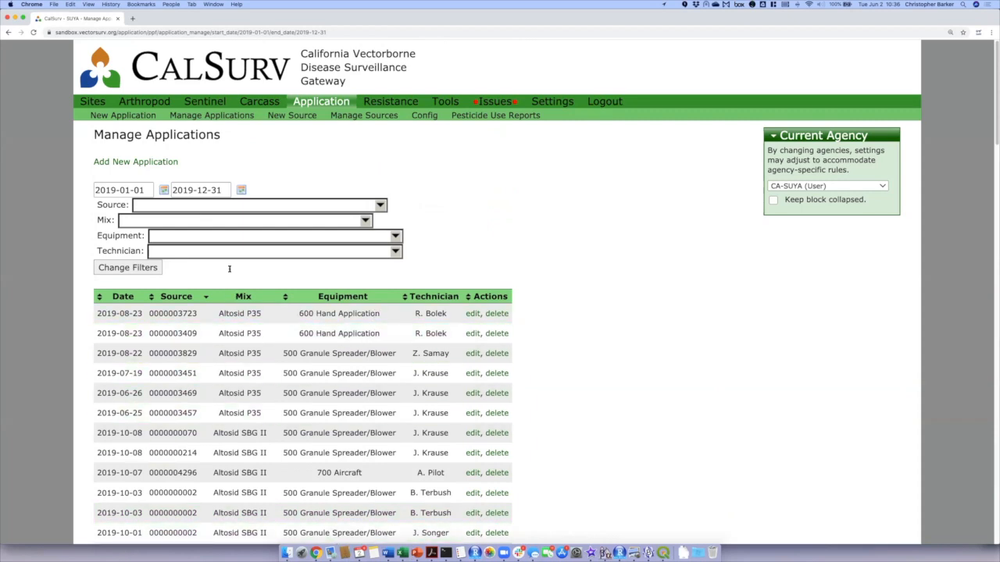
# Filter the 2019 applications to the Duet 1:18 mix and look through the filtered list.
pyautogui.click(369, 222)
pyautogui.scroll(-1, 190, 292)
pyautogui.scroll(-8, 189, 292)
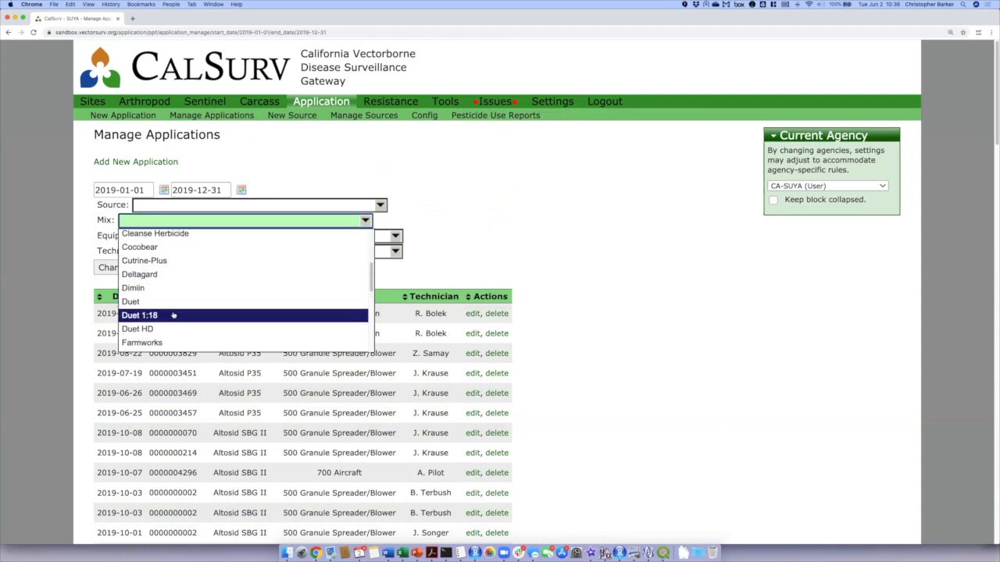
pyautogui.click(173, 315)
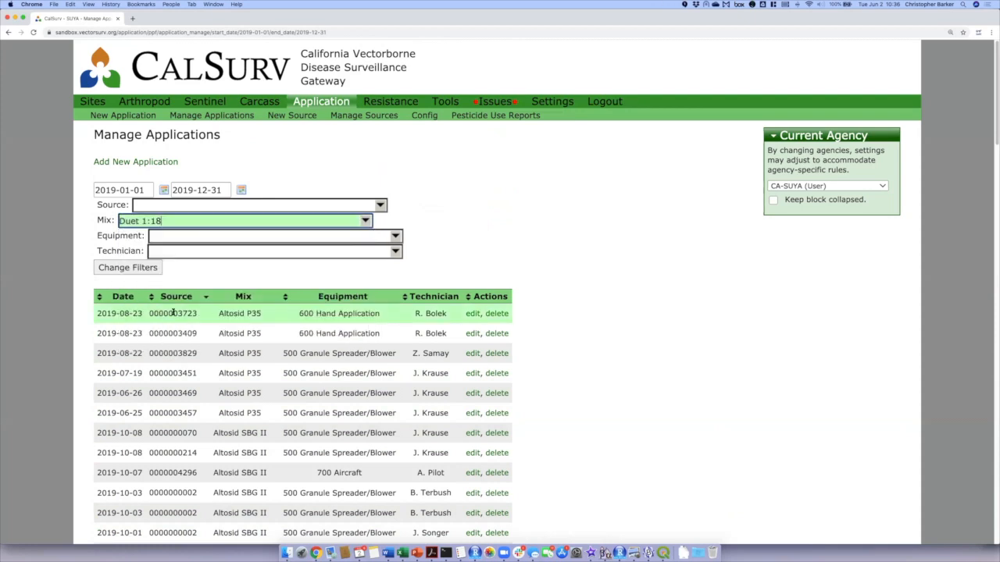
pyautogui.click(129, 268)
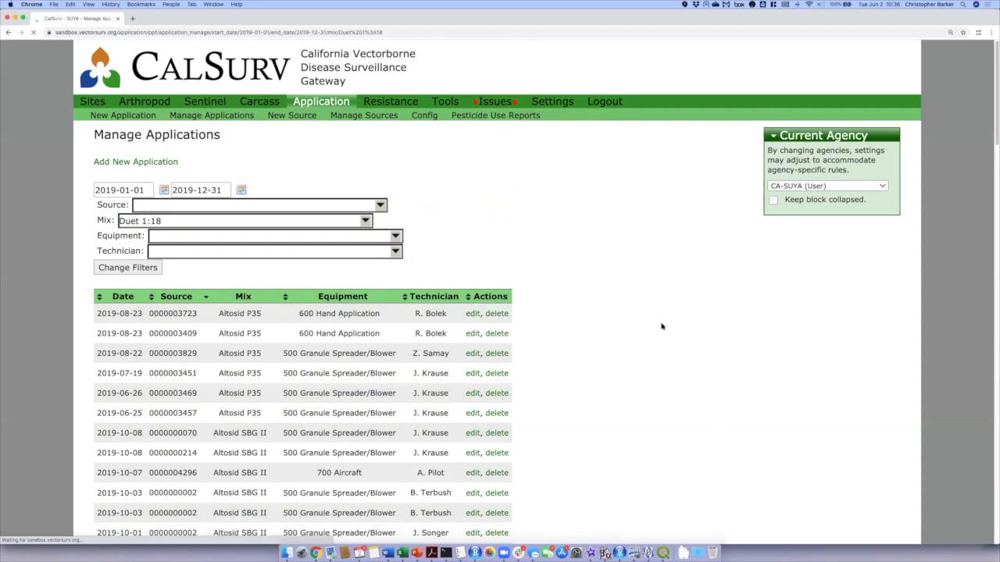
pyautogui.scroll(-6, 591, 304)
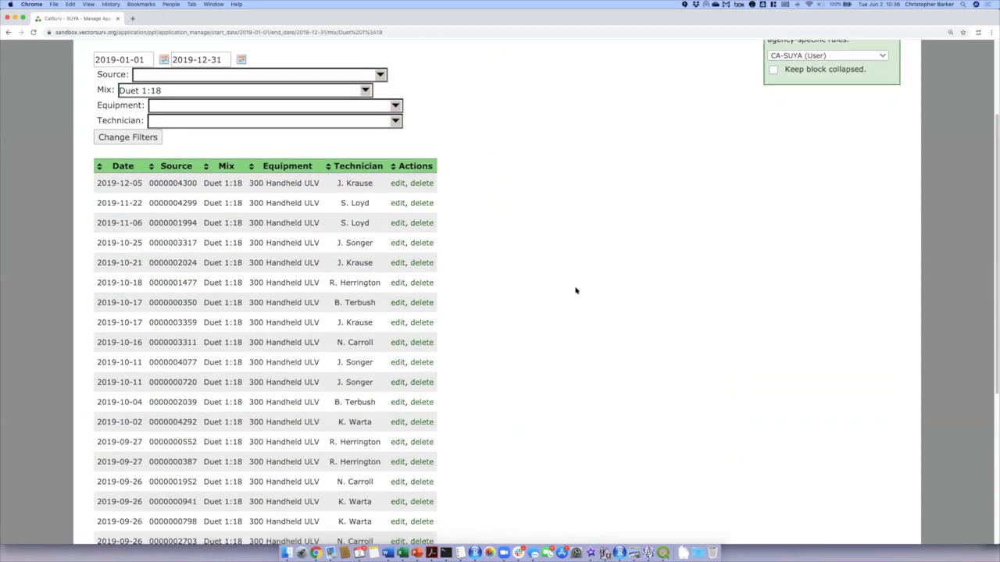
pyautogui.scroll(-3, 576, 291)
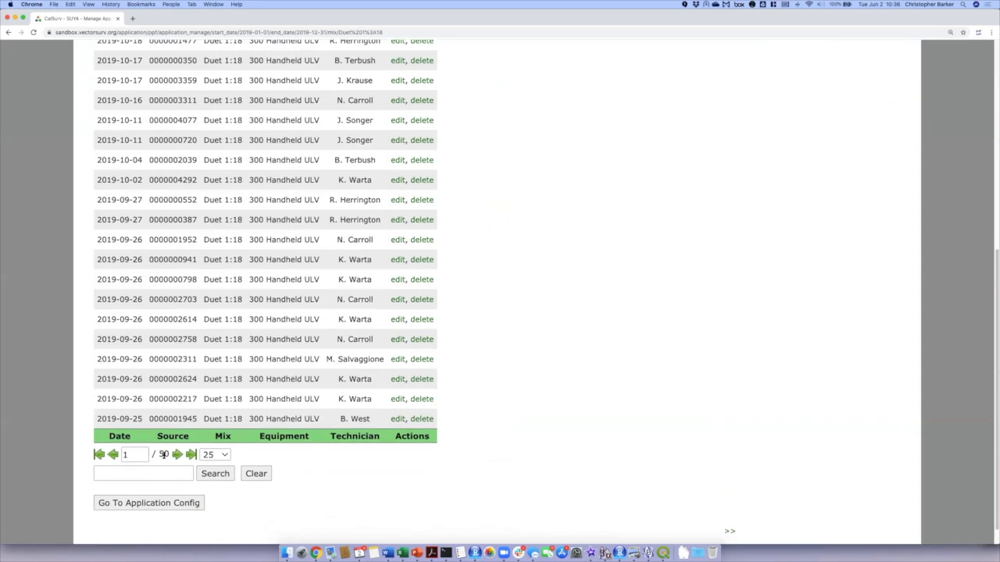
pyautogui.scroll(1, 569, 397)
pyautogui.scroll(5, 569, 397)
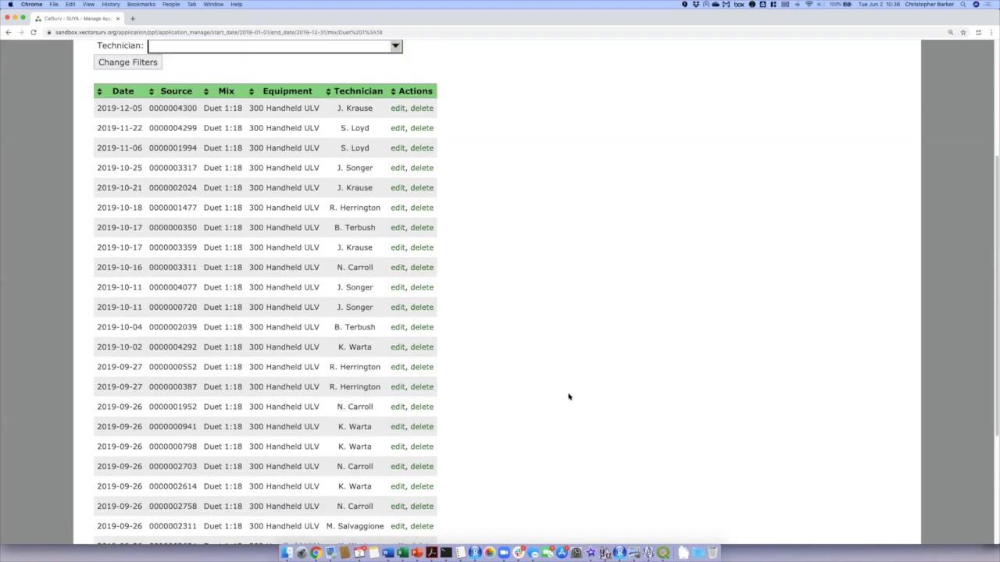
pyautogui.scroll(6, 569, 397)
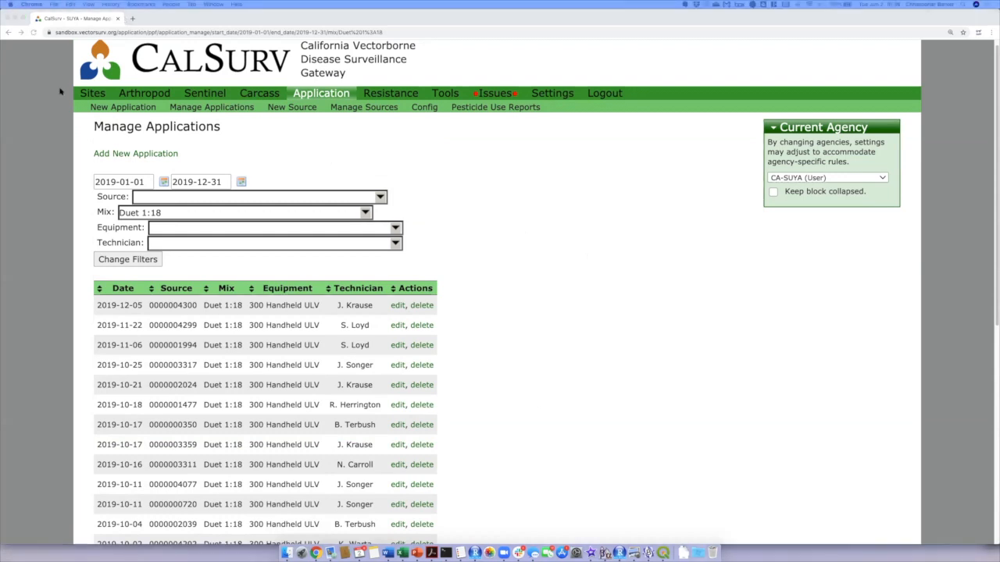
# Open a blank new application form.
pyautogui.click(142, 111)
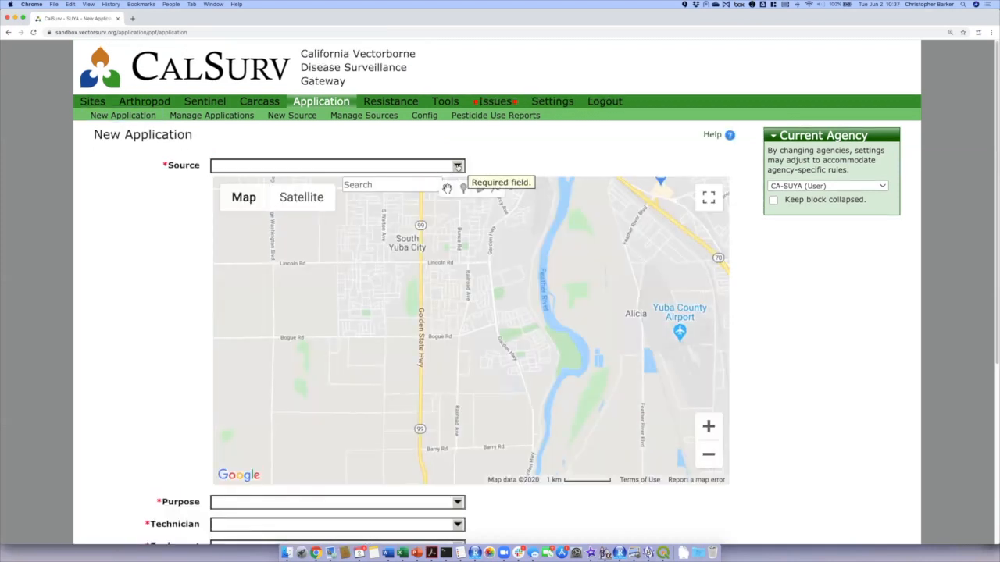
pyautogui.click(845, 185)
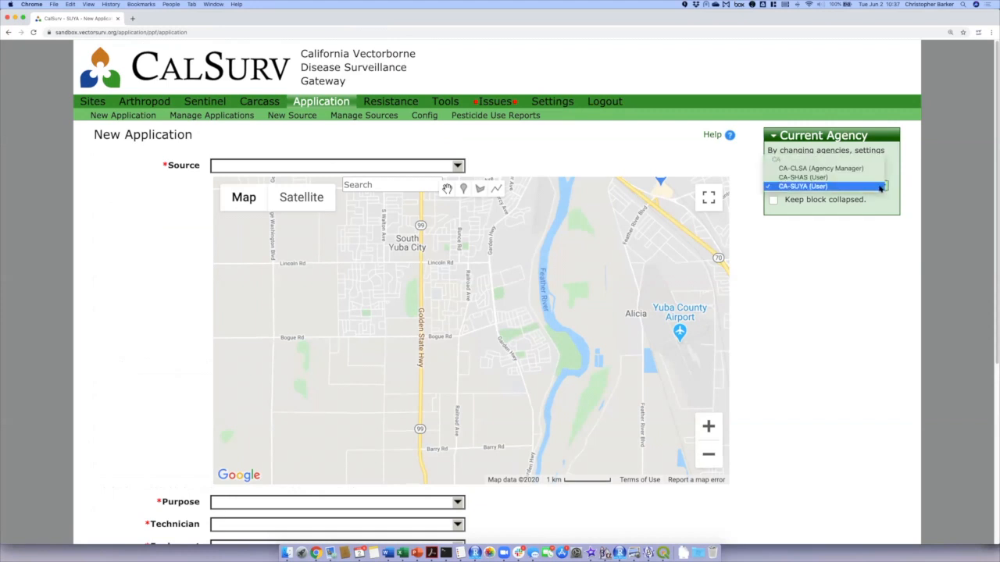
pyautogui.click(850, 178)
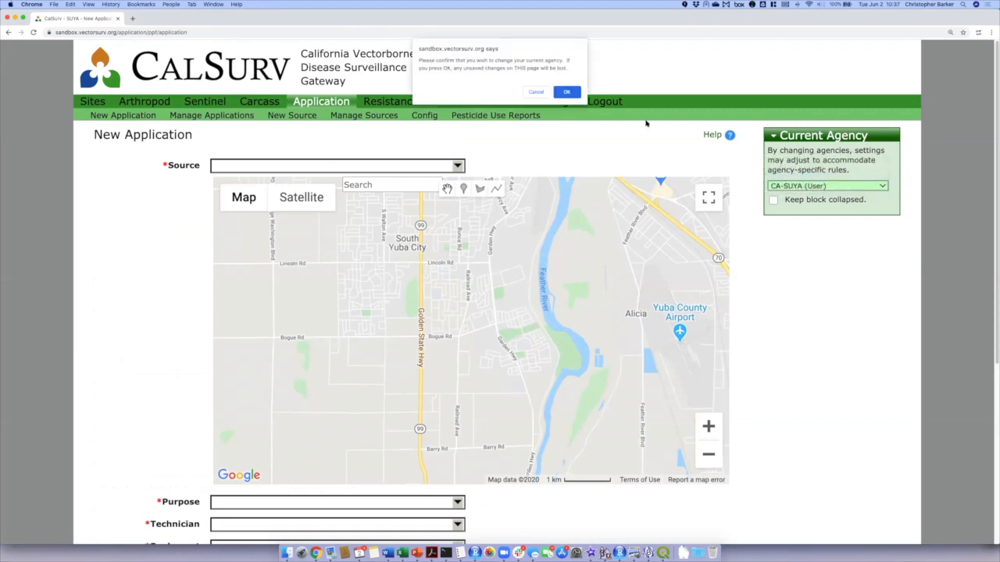
pyautogui.click(541, 95)
# Switch the current agency to CA-CLSA (Agency Manager) and accept the change.
pyautogui.click(883, 186)
pyautogui.click(807, 172)
pyautogui.click(568, 93)
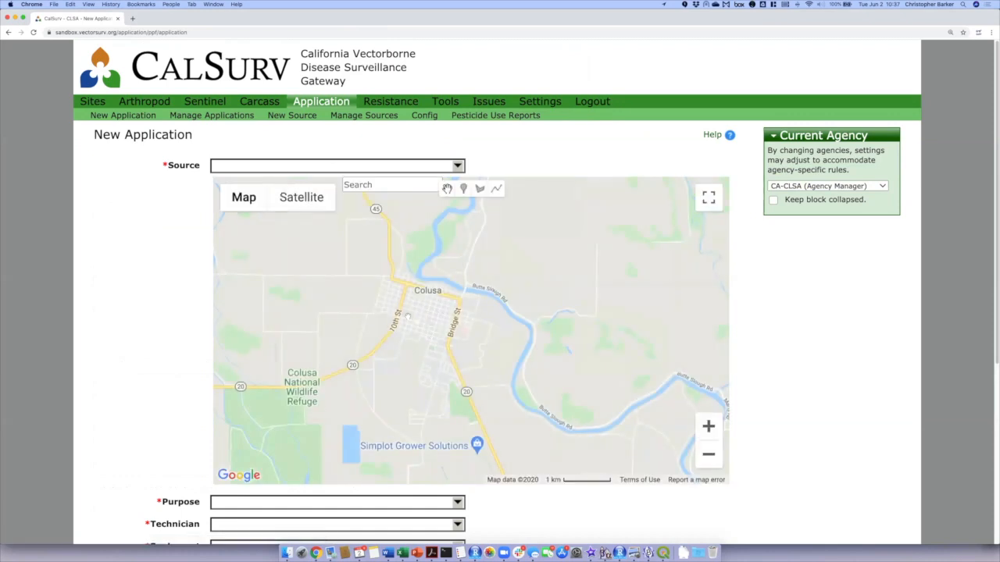
# Draw a multi-segment line on the map as the one-time source, from northern Colusa through Arbee to Bridge St near Highway 20.
pyautogui.doubleClick(458, 341)
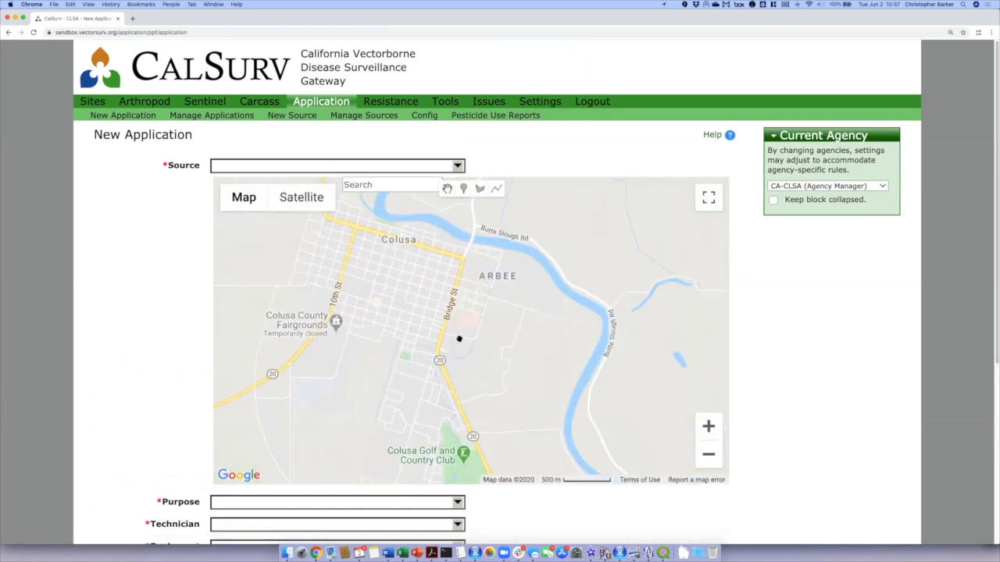
pyautogui.scroll(-1, 458, 339)
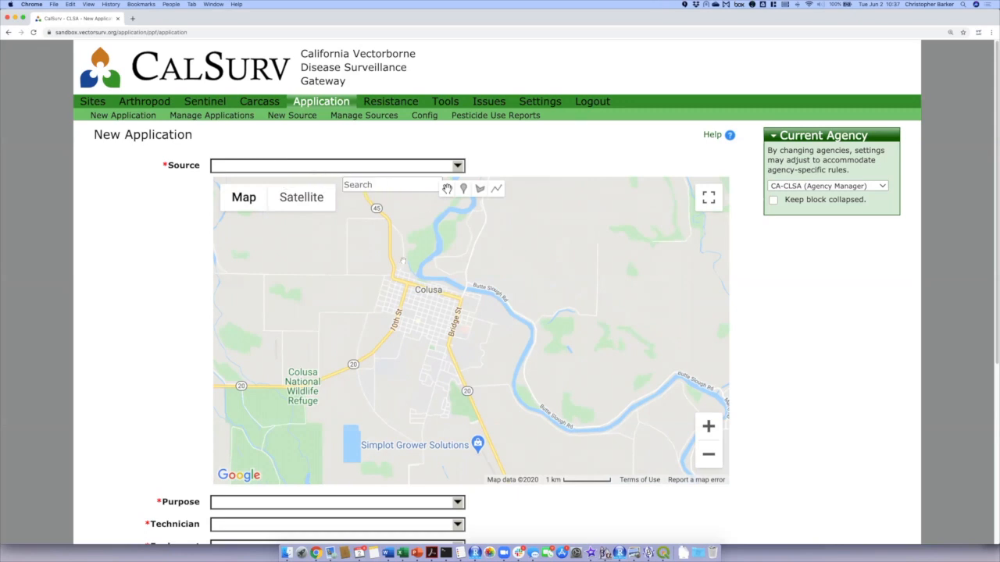
pyautogui.scroll(2, 422, 279)
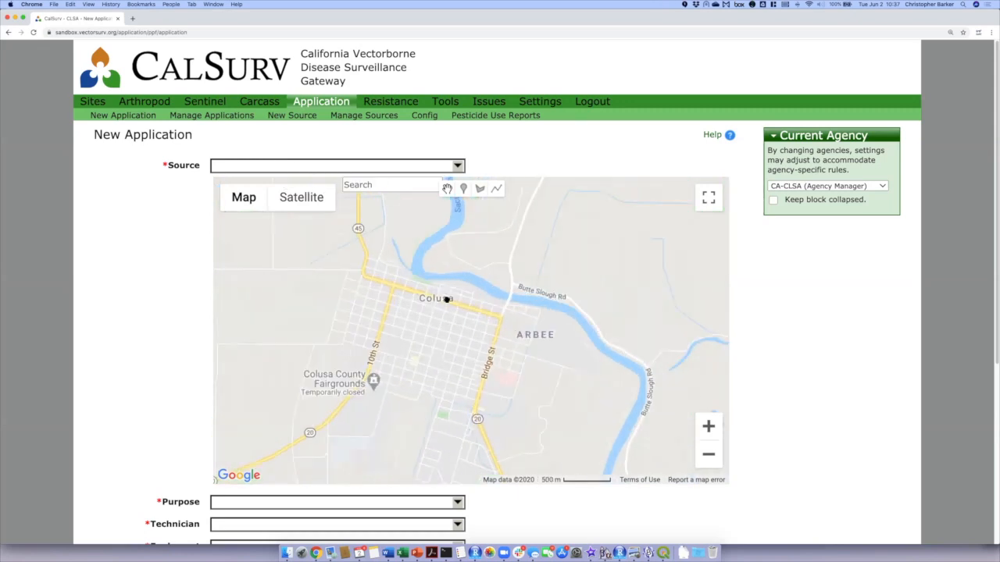
pyautogui.click(496, 191)
pyautogui.click(474, 293)
pyautogui.click(476, 298)
pyautogui.click(539, 319)
pyautogui.click(539, 344)
pyautogui.click(514, 354)
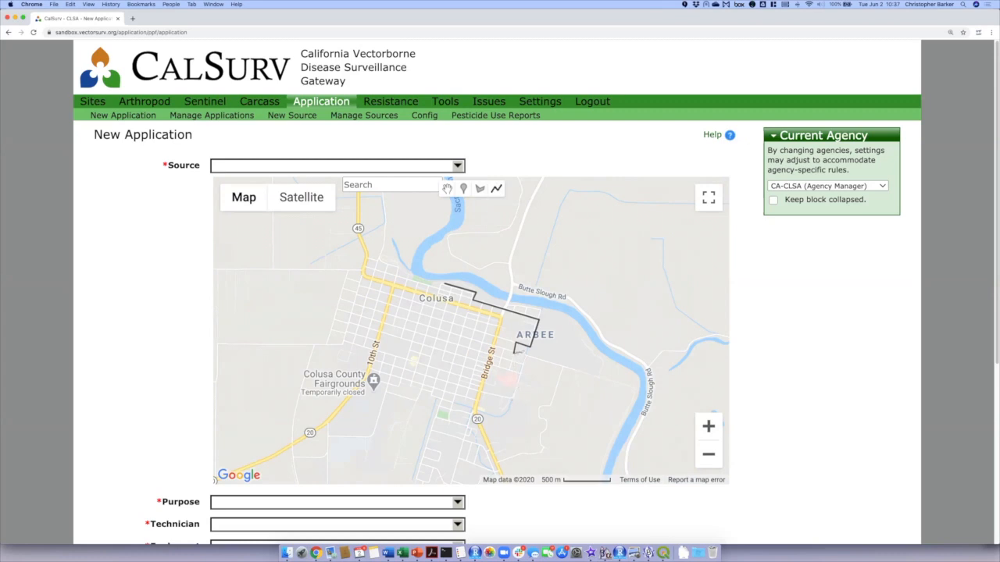
pyautogui.click(525, 357)
pyautogui.click(513, 401)
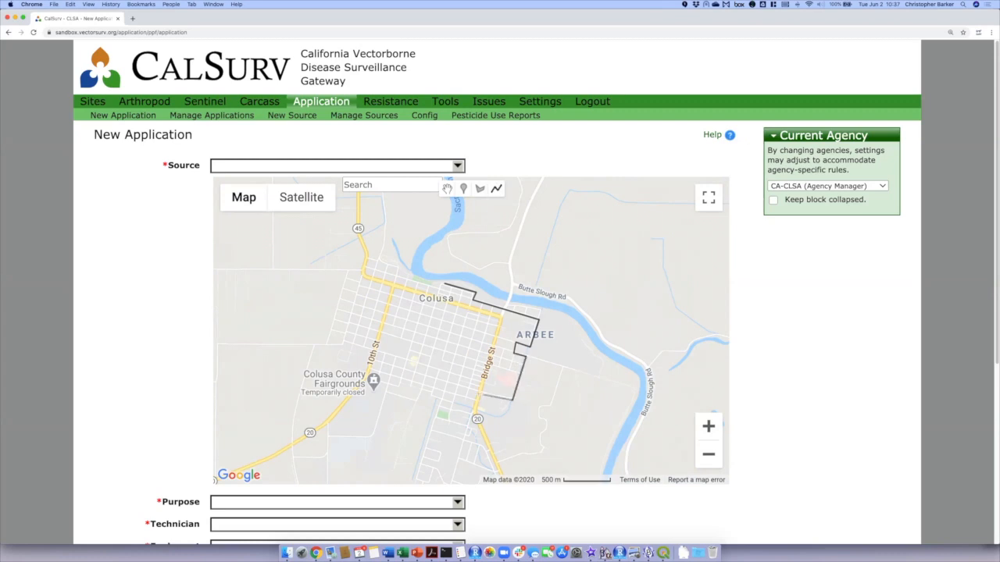
pyautogui.click(480, 394)
pyautogui.doubleClick(475, 410)
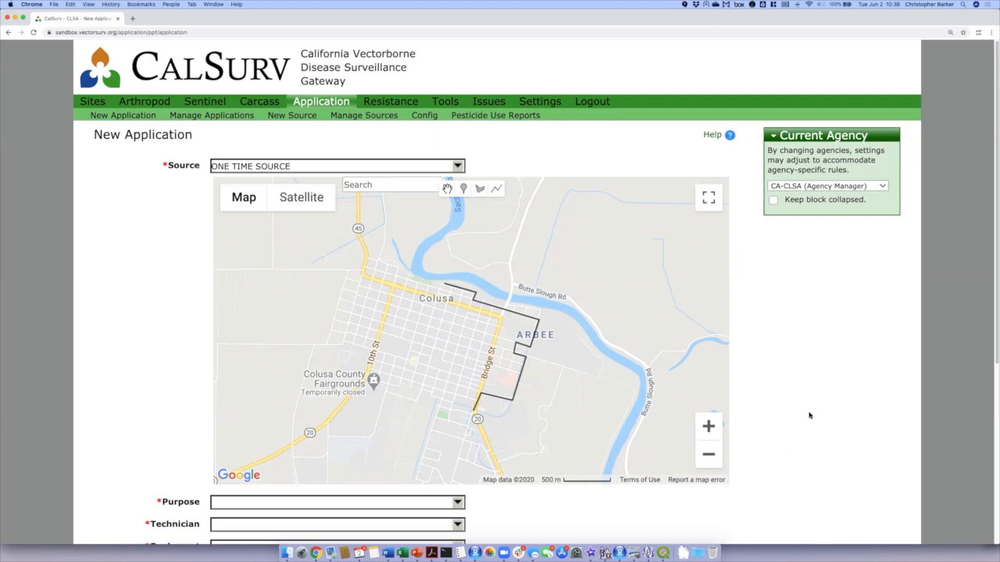
# Set the application's purpose to Adulticide and choose the technician by surname.
pyautogui.scroll(-3, 805, 379)
pyautogui.scroll(-3, 807, 380)
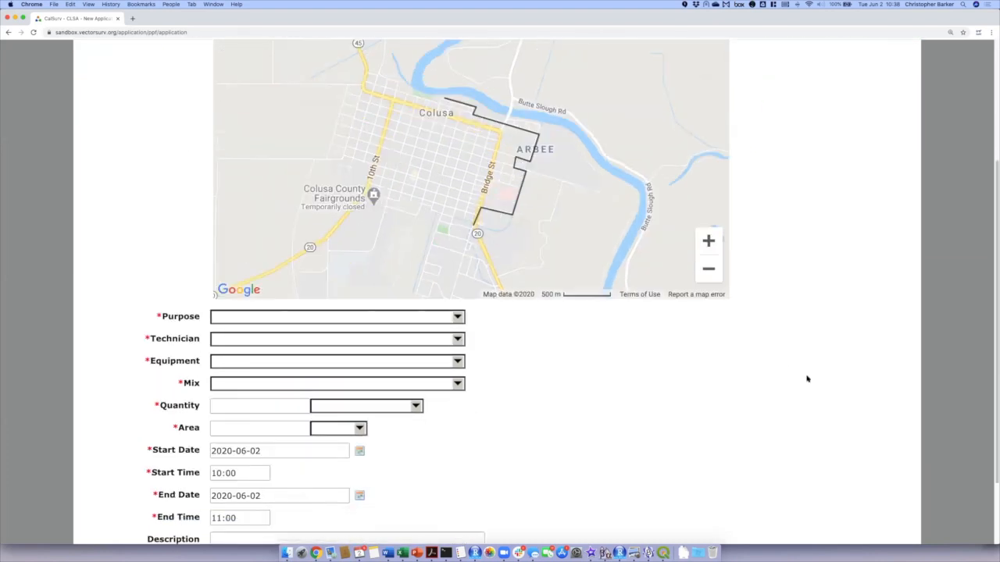
pyautogui.click(415, 261)
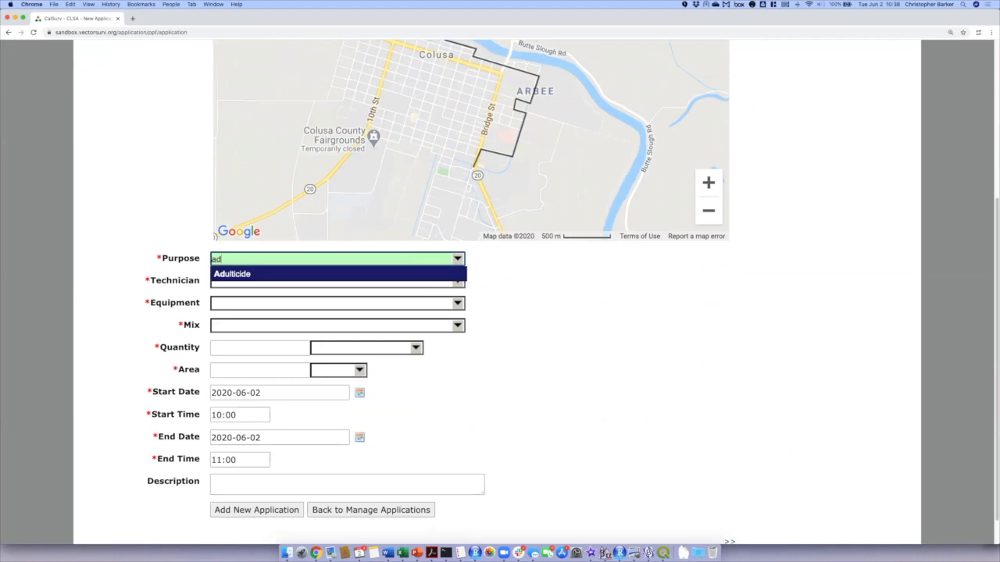
pyautogui.press('Tab')
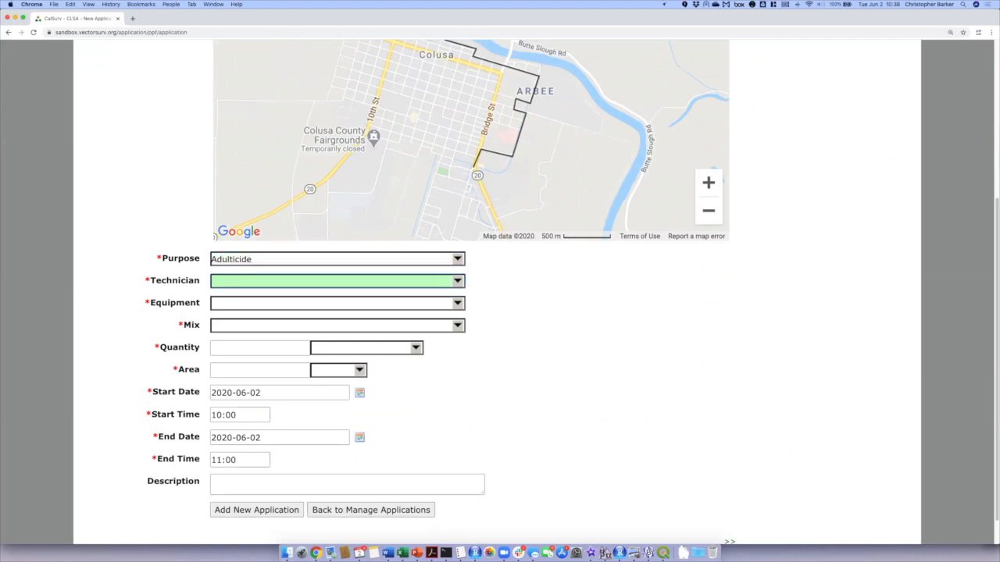
pyautogui.write('white')
pyautogui.press('Tab')
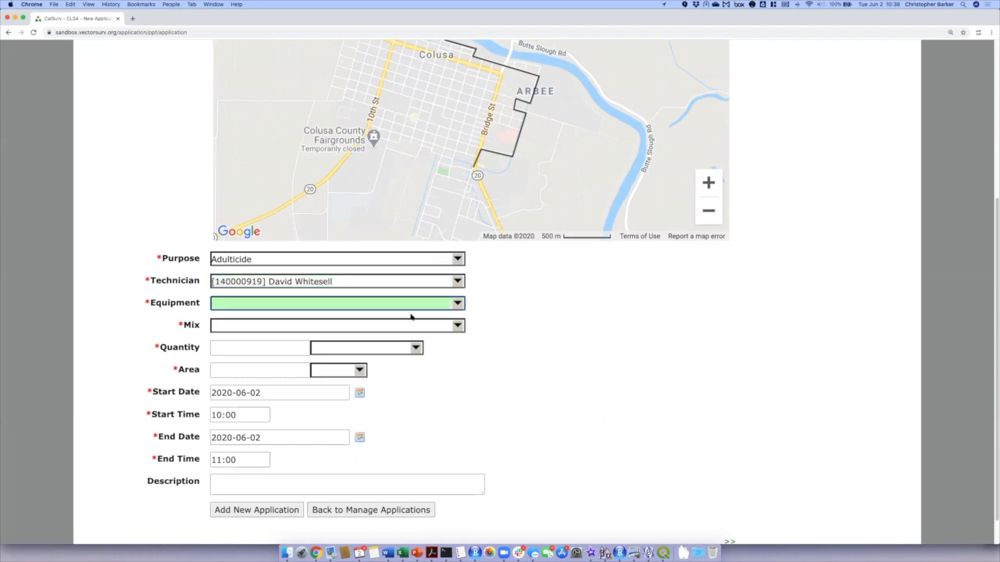
# Choose equipment #07 and the mix #02 Duet for the application.
pyautogui.click(458, 305)
pyautogui.scroll(-2, 362, 348)
pyautogui.scroll(3, 362, 349)
pyautogui.scroll(-2, 280, 411)
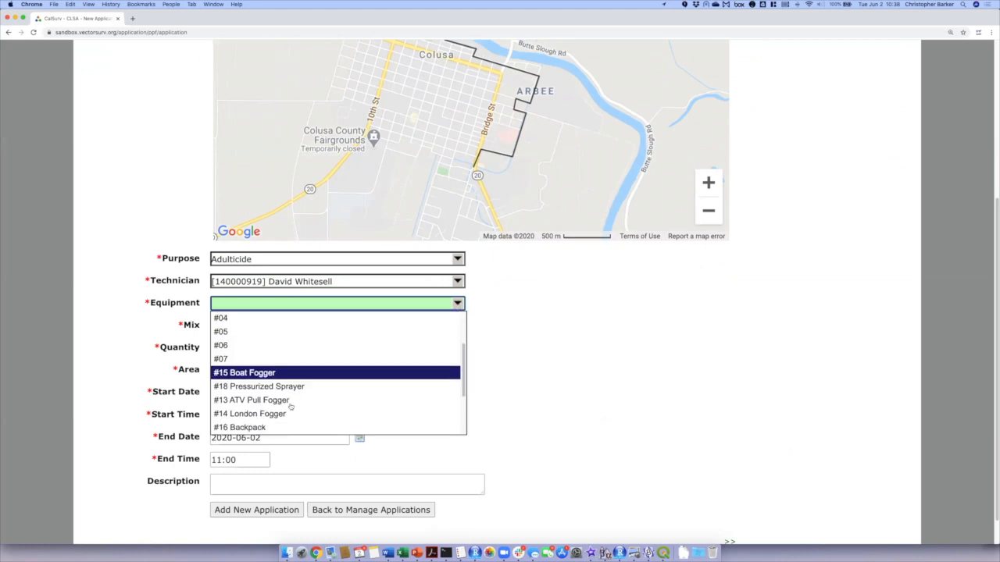
pyautogui.click(262, 359)
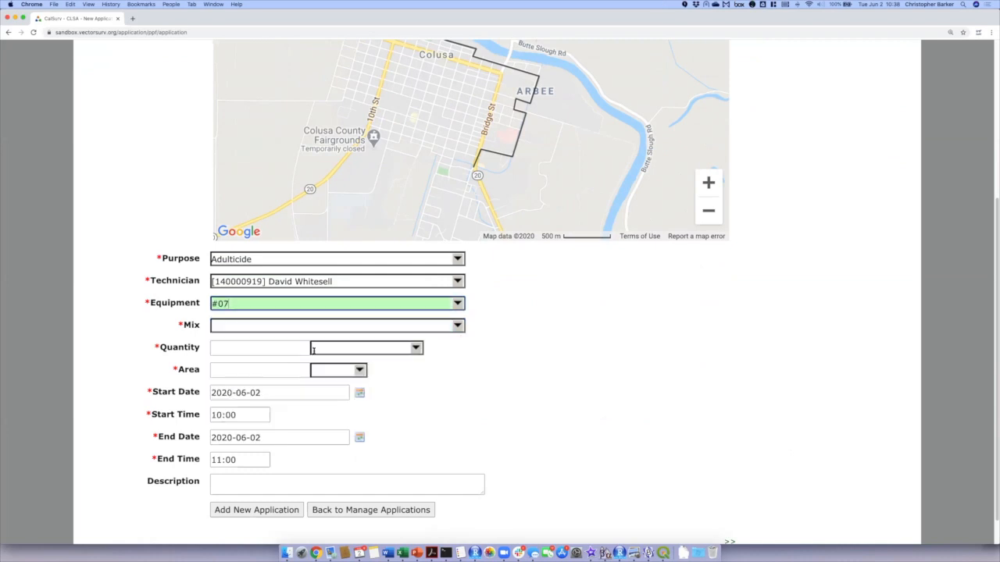
pyautogui.click(458, 327)
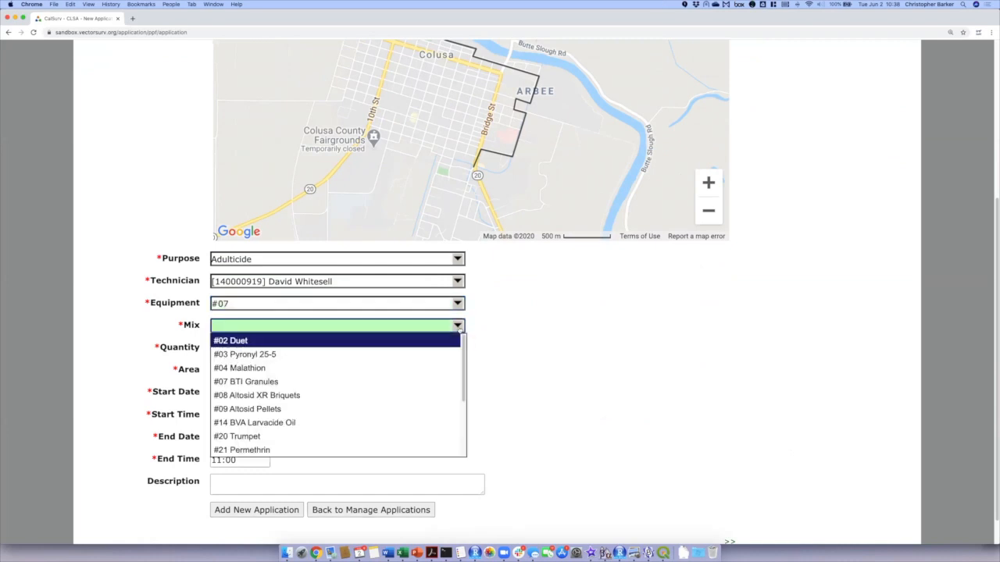
pyautogui.click(334, 342)
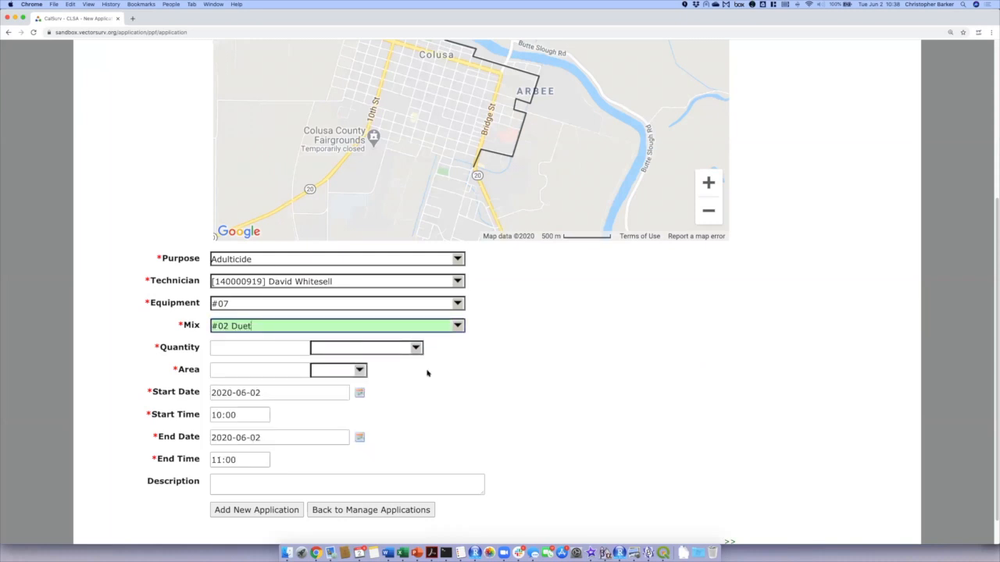
# Enter an applied quantity of 1 gal.
pyautogui.click(290, 348)
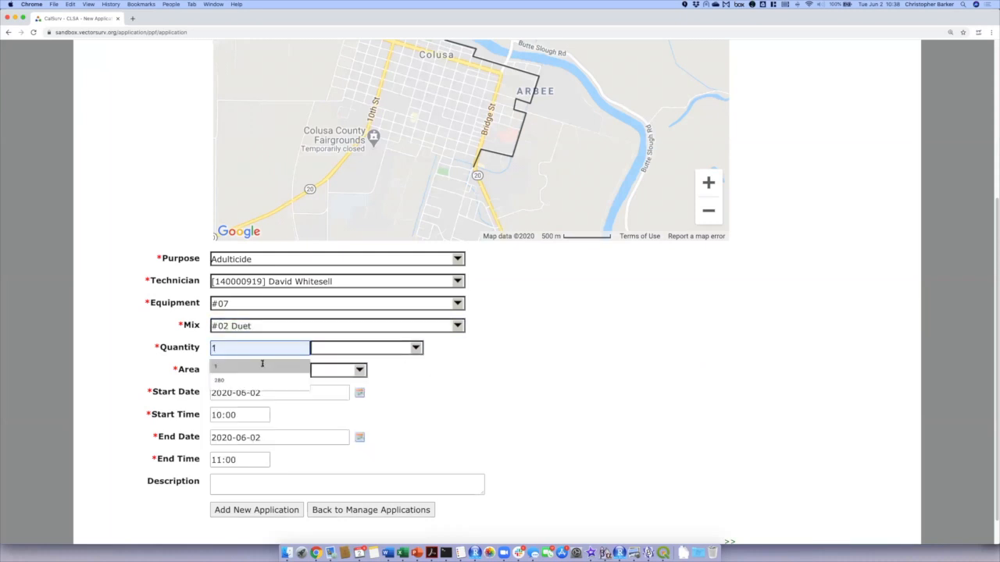
pyautogui.click(262, 363)
pyautogui.click(417, 348)
pyautogui.click(361, 389)
# Set the treated area to 30 ac.
pyautogui.click(251, 371)
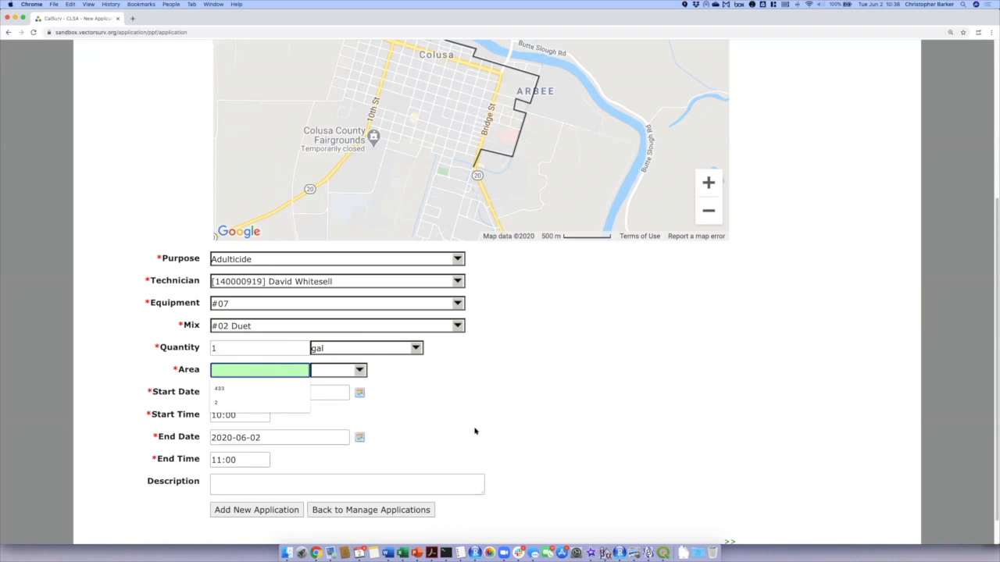
pyautogui.write('30')
pyautogui.press('Tab')
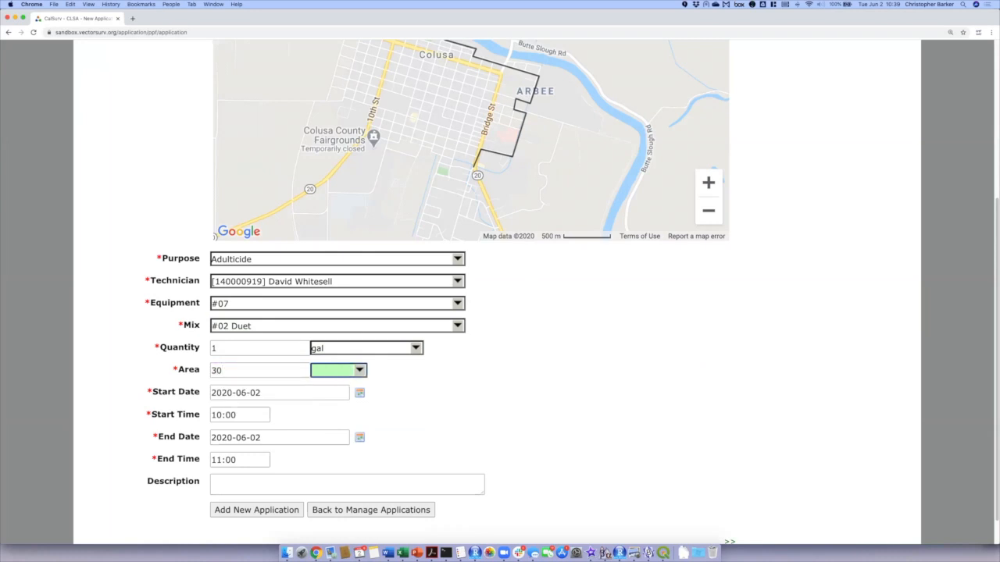
pyautogui.click(362, 370)
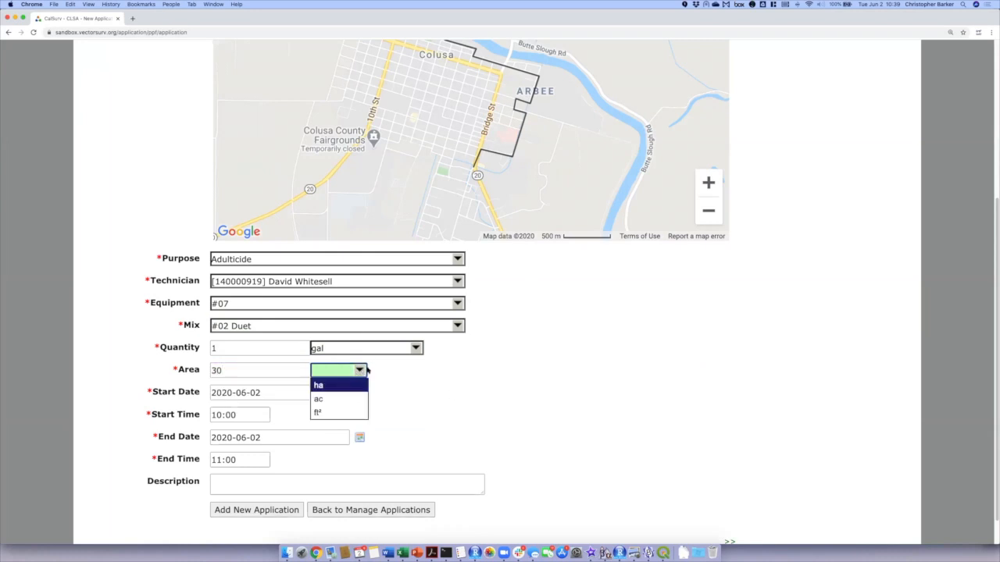
pyautogui.click(334, 398)
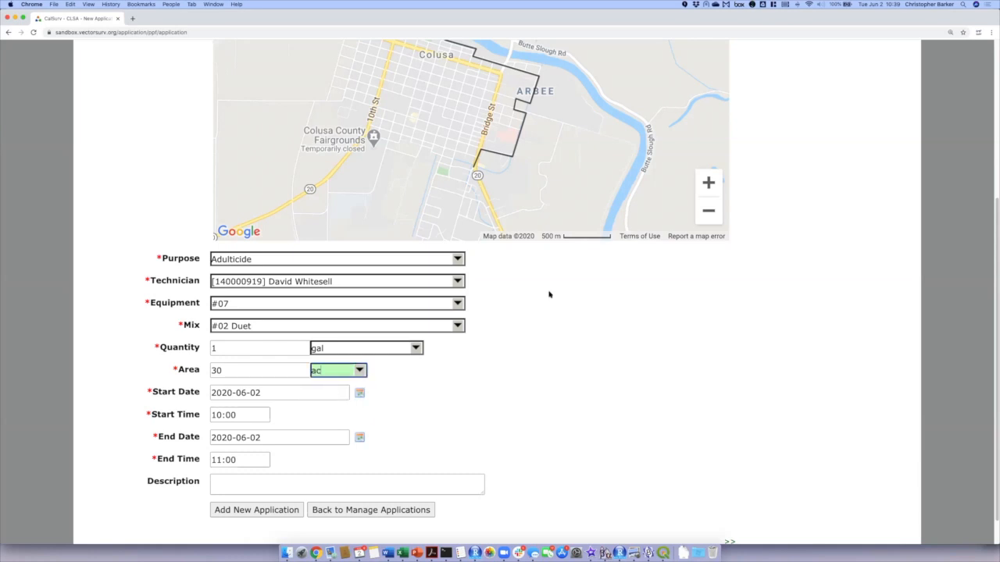
pyautogui.click(515, 383)
# Change the applied quantity to 60 fl oz.
pyautogui.scroll(-2, 516, 382)
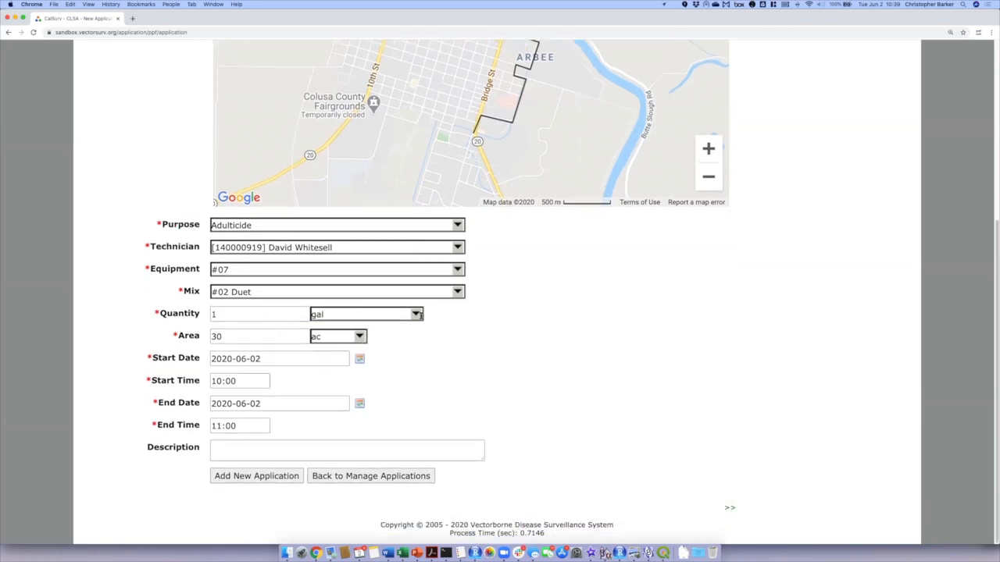
pyautogui.click(277, 314)
pyautogui.write('30')
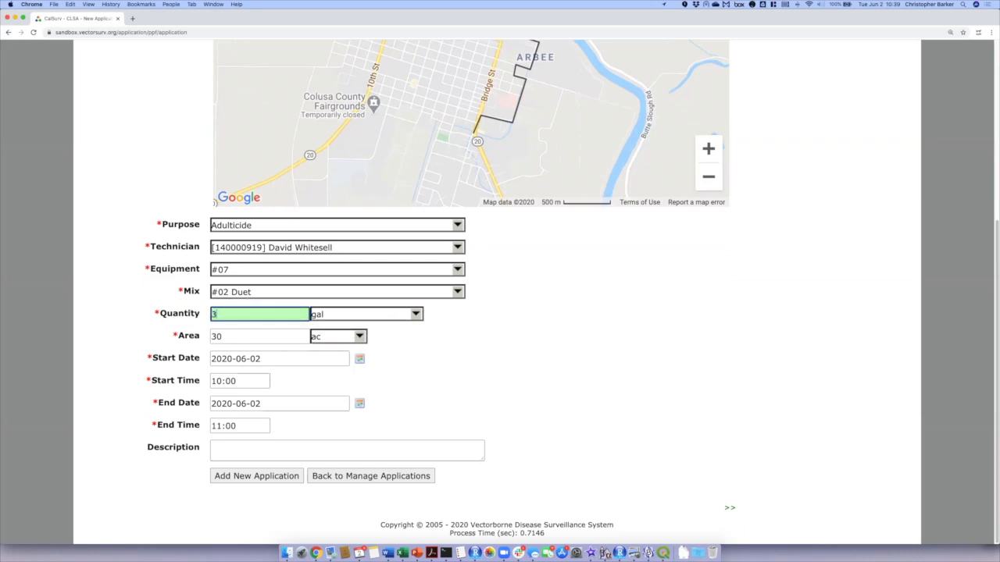
pyautogui.press('Tab')
pyautogui.write('f')
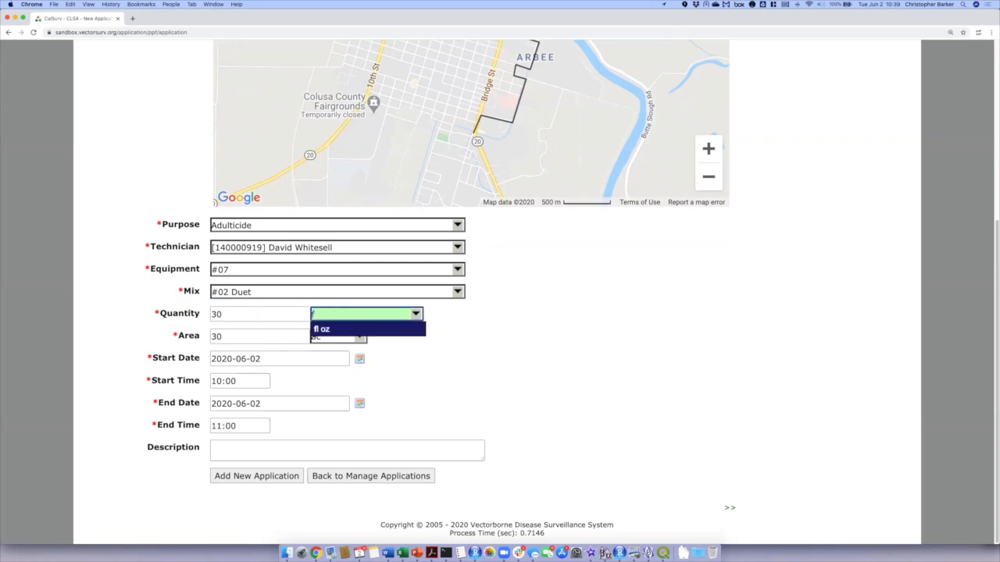
pyautogui.press('Return')
pyautogui.hotkey('shift', 'Tab')
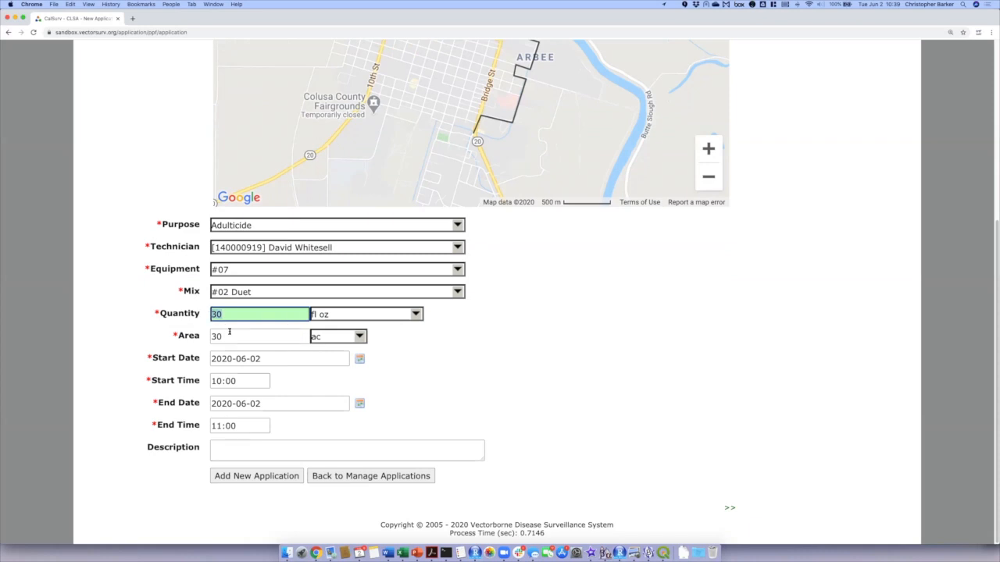
pyautogui.write('60')
pyautogui.press('Tab')
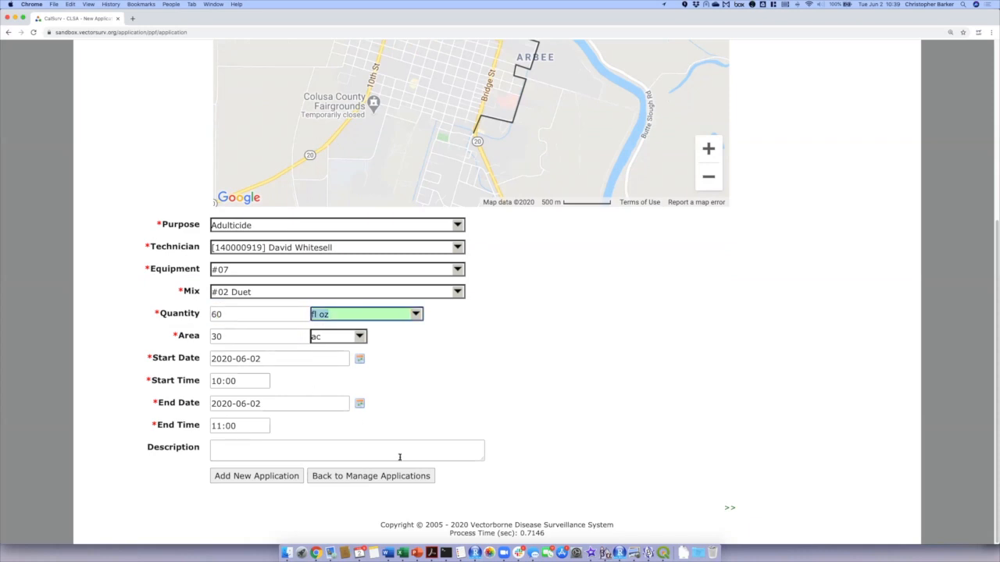
pyautogui.click(523, 390)
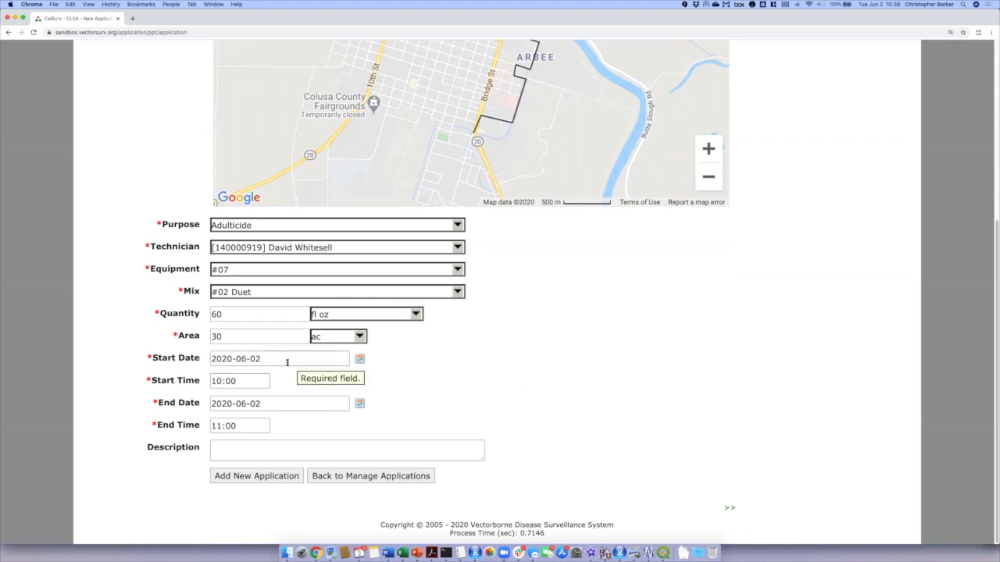
# Set both the start and end dates to 2020-06-01 and submit the new application.
pyautogui.click(360, 359)
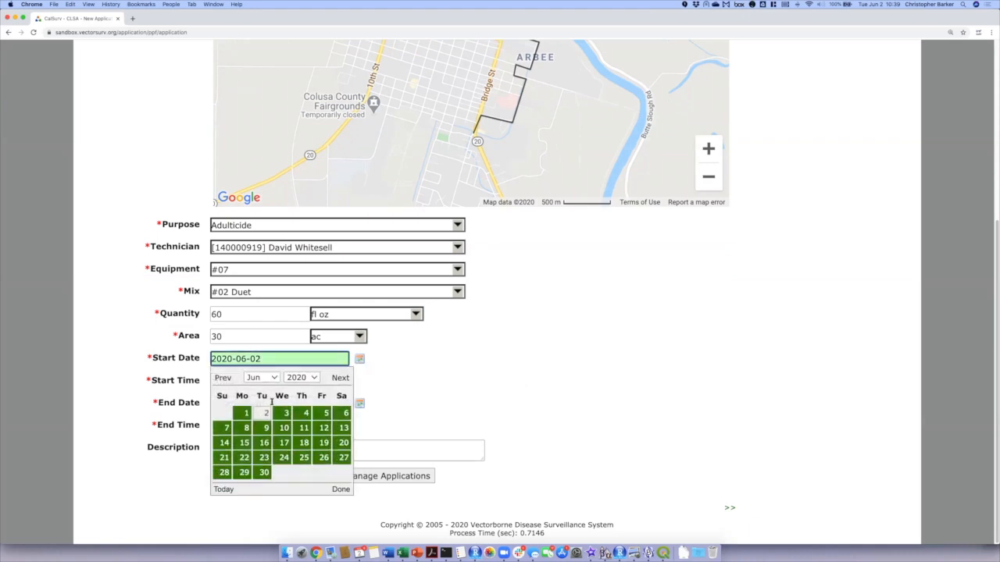
pyautogui.click(247, 413)
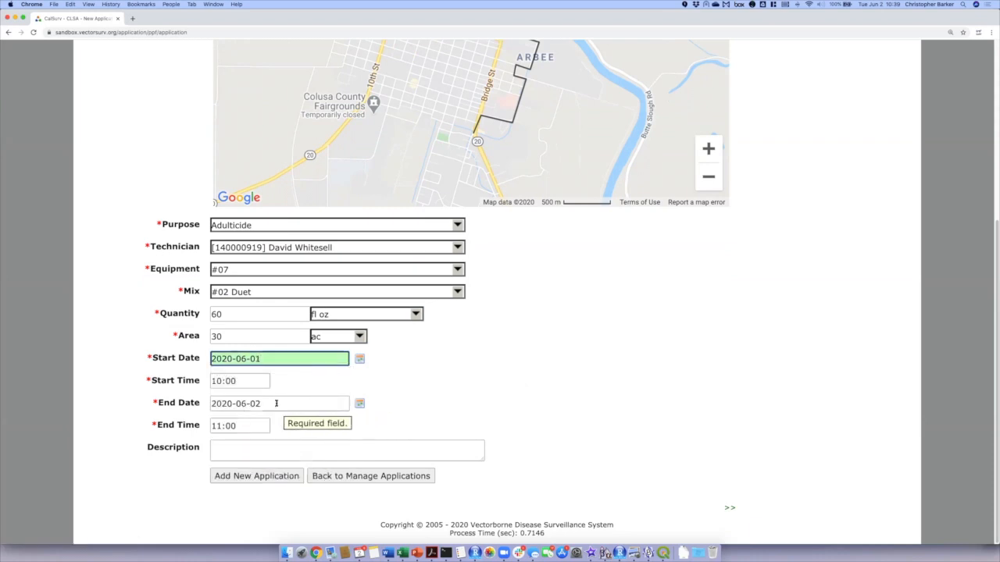
pyautogui.click(360, 403)
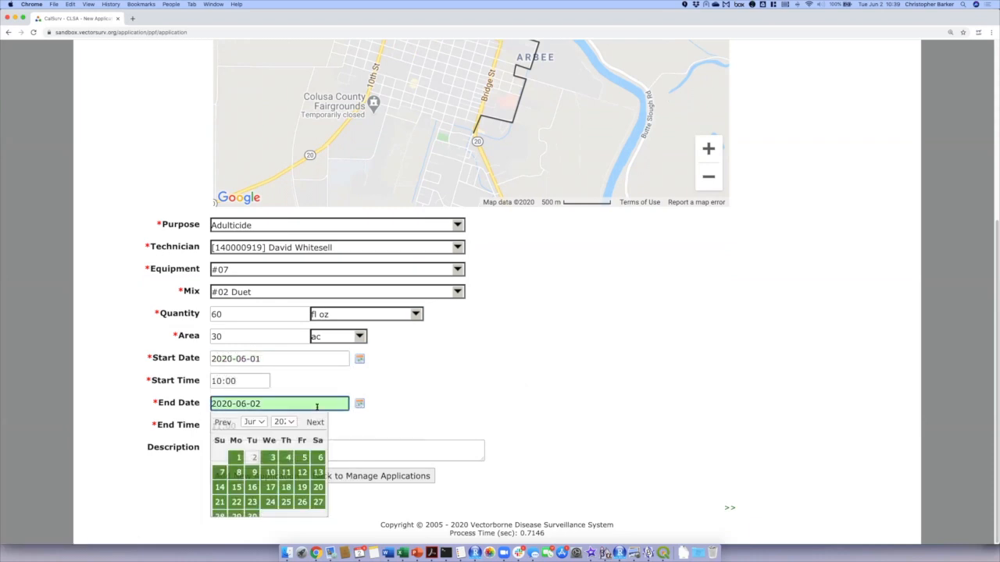
pyautogui.click(244, 459)
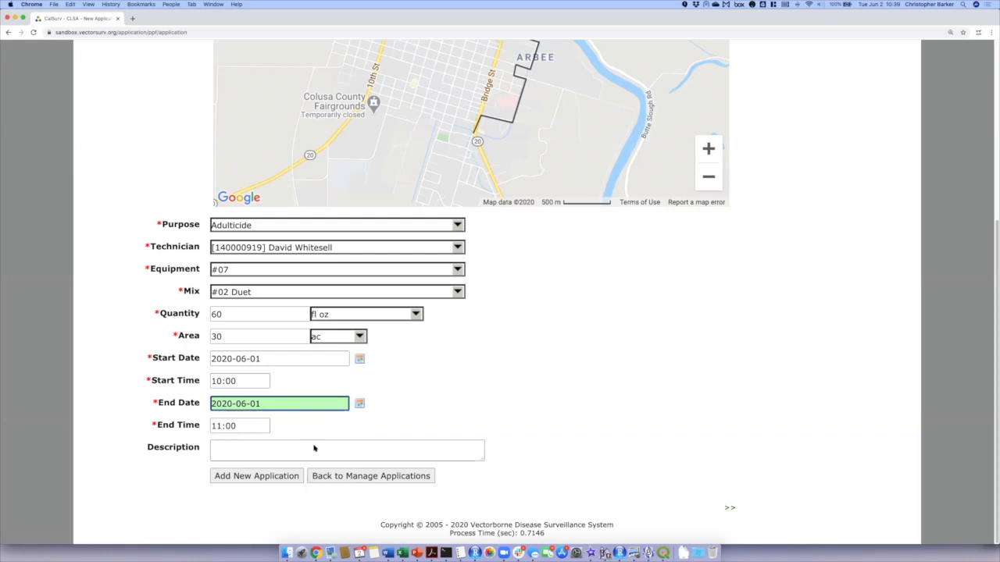
pyautogui.click(362, 432)
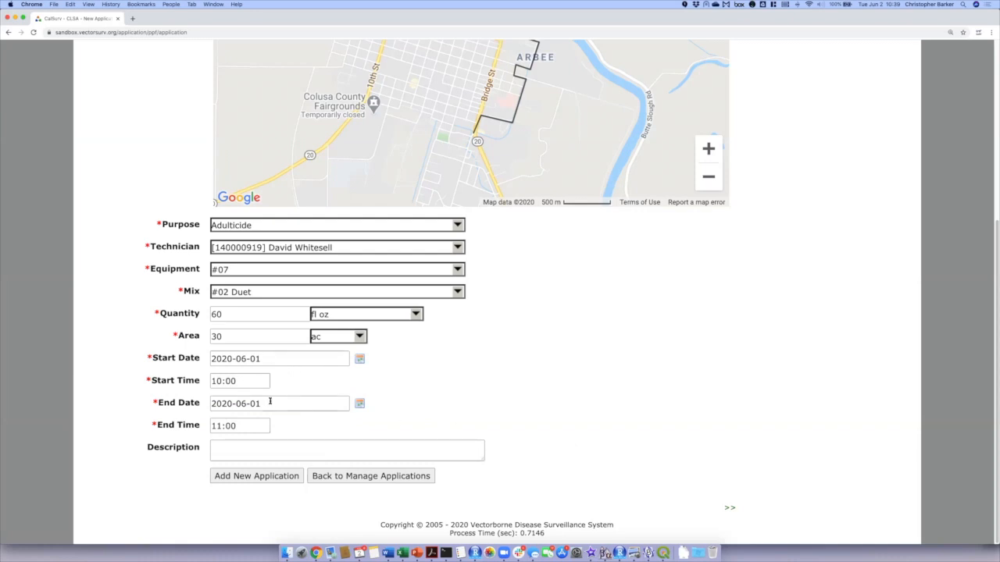
pyautogui.click(263, 476)
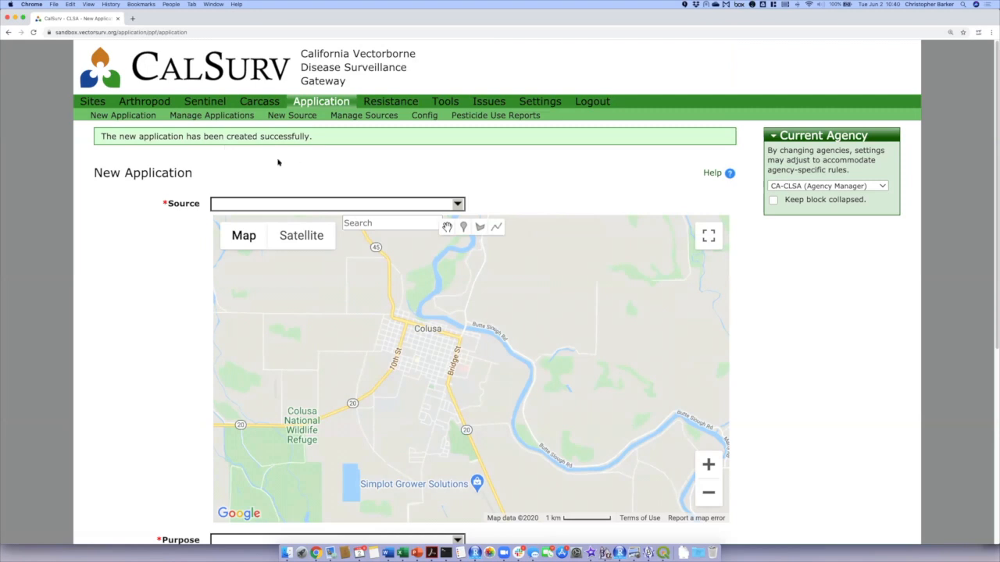
# Go to the pesticide use report (PUR) settings, inspect Colusa County's entry, and return to the settings list without saving.
pyautogui.click(326, 104)
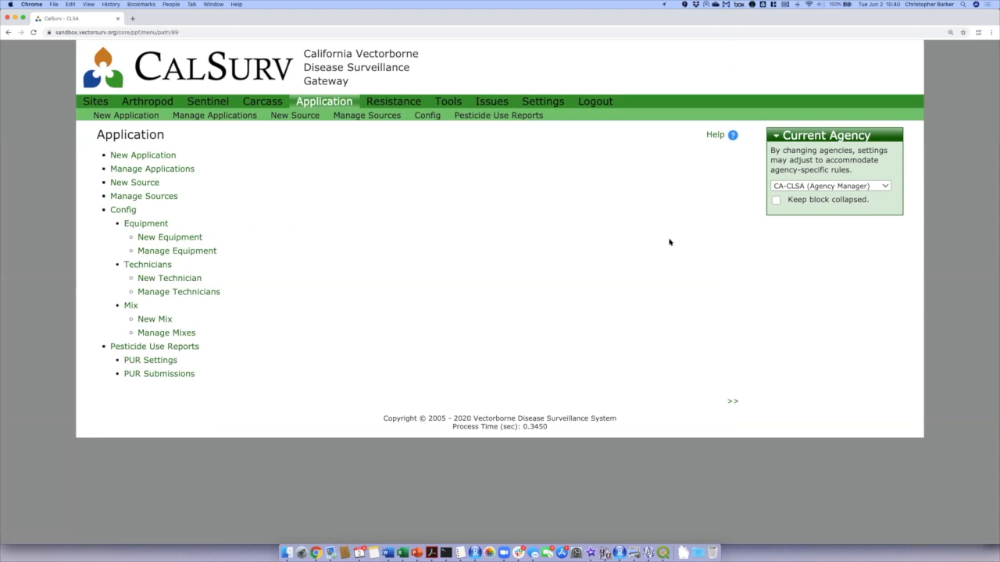
pyautogui.click(165, 353)
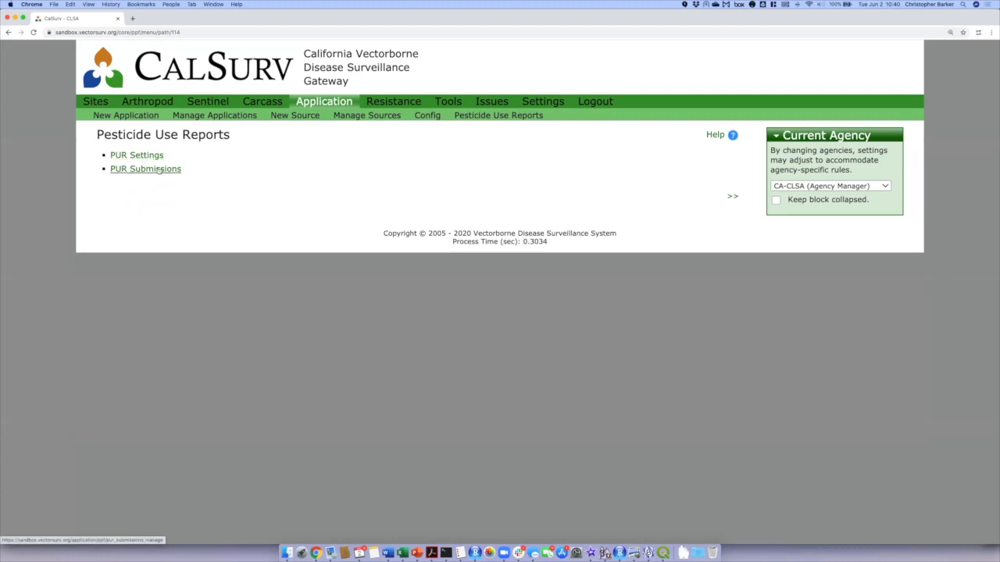
pyautogui.click(147, 157)
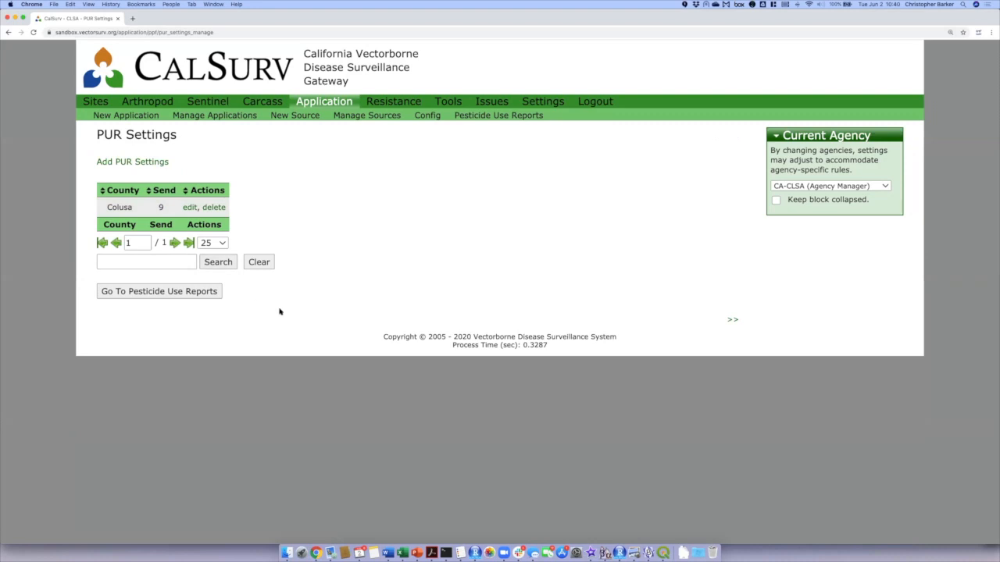
pyautogui.click(191, 208)
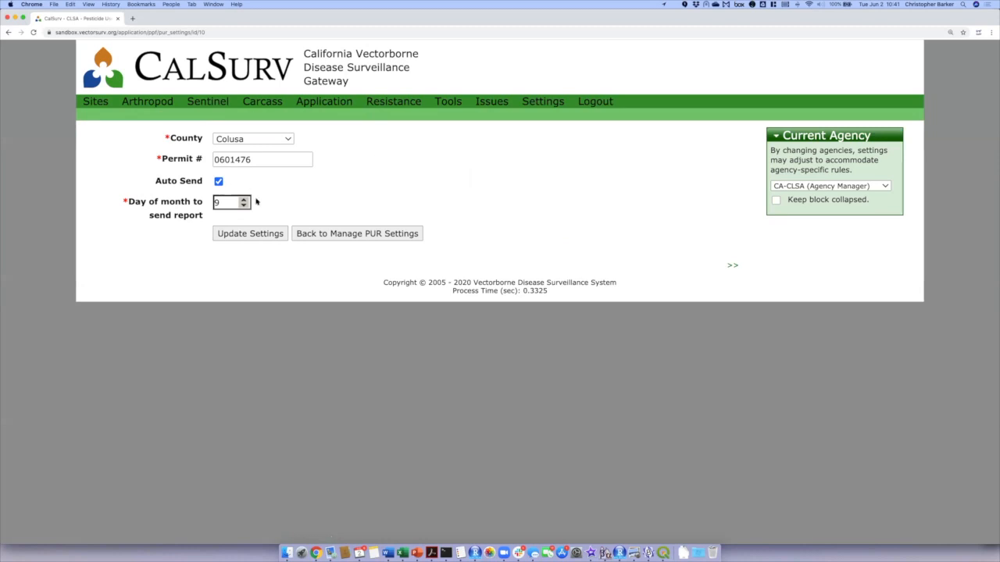
pyautogui.click(337, 239)
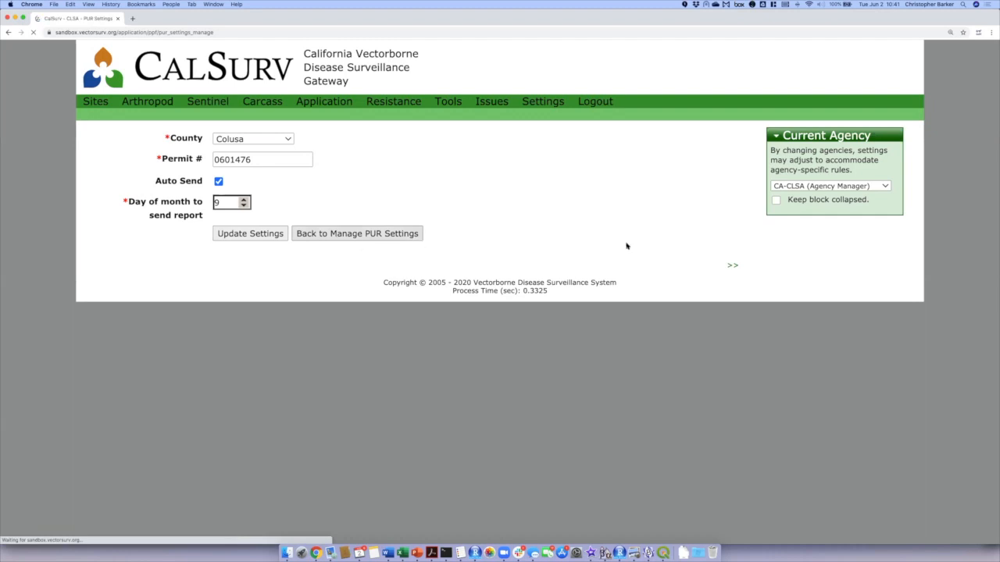
# Switch the current agency to CA-SUYA (User) and accept the change.
pyautogui.click(881, 187)
pyautogui.click(870, 205)
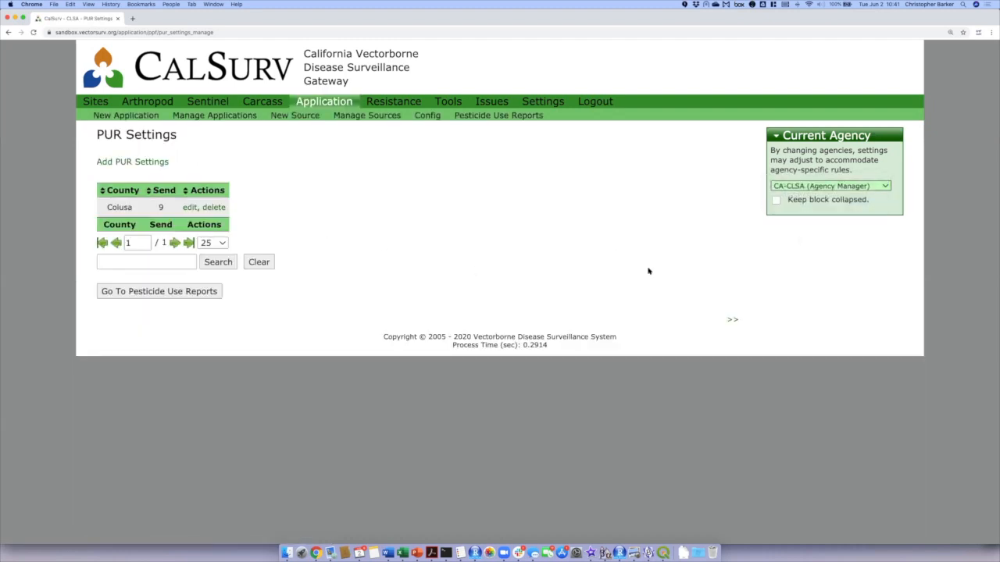
pyautogui.click(567, 91)
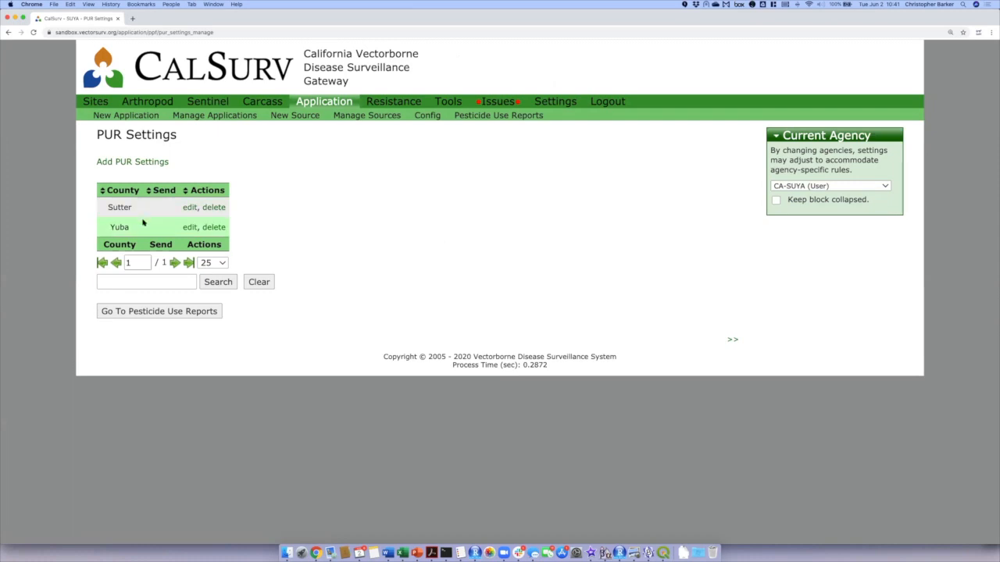
# Inspect the PUR settings of Sutter County and then Yuba County, including their permit and auto-send options.
pyautogui.click(189, 207)
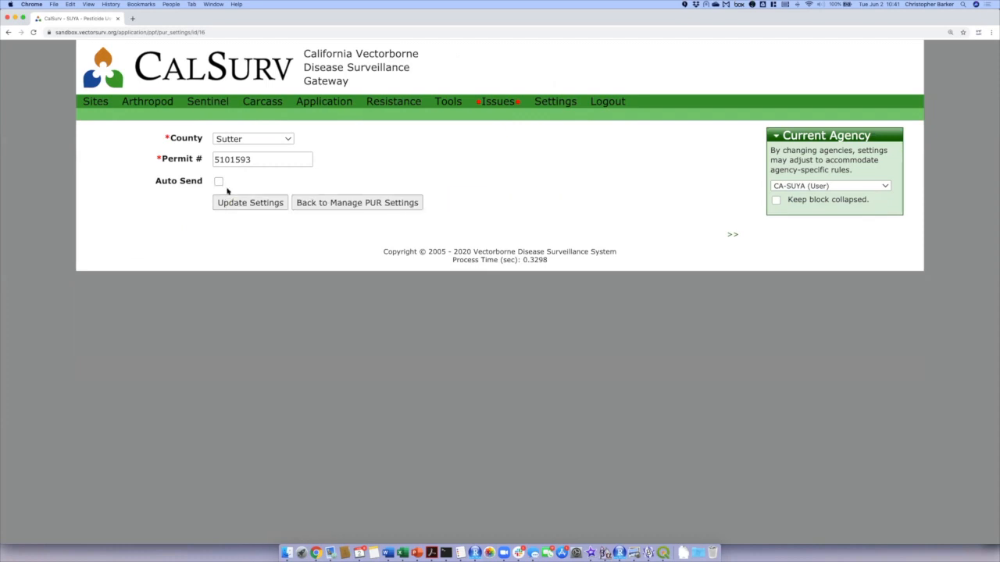
pyautogui.click(325, 208)
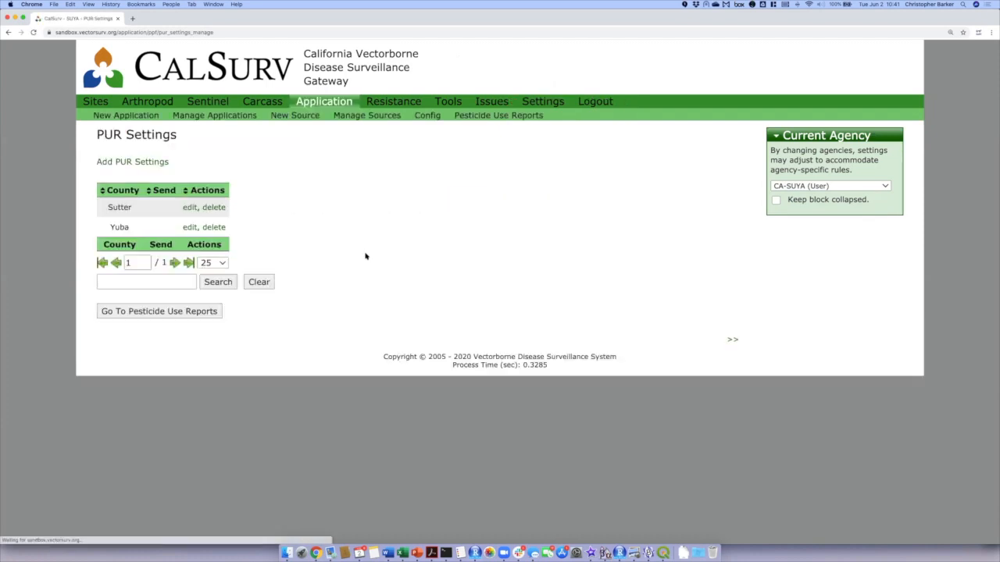
pyautogui.click(193, 228)
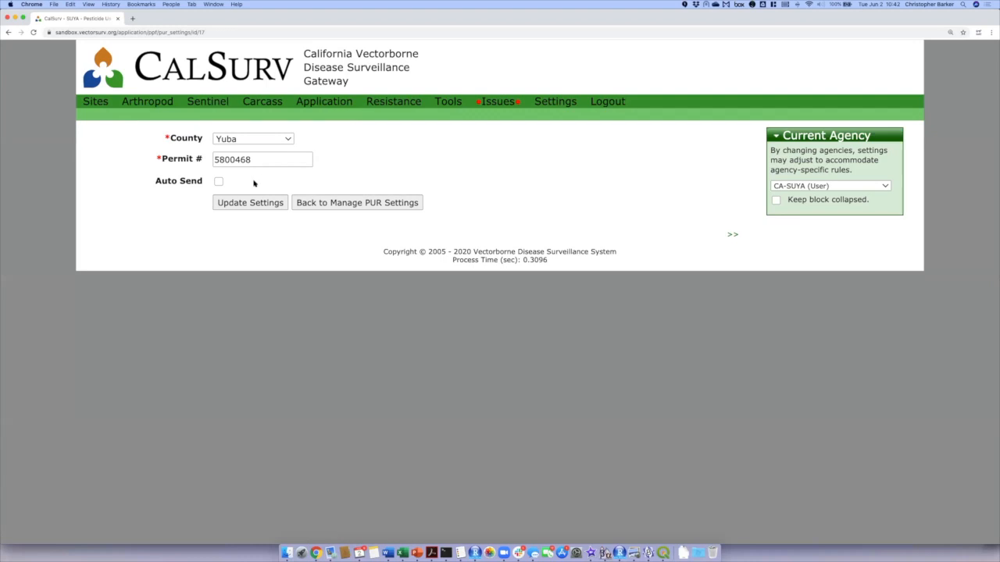
# Leave the Yuba County PUR settings without saving and open the agency's pesticide use report submissions.
pyautogui.click(331, 205)
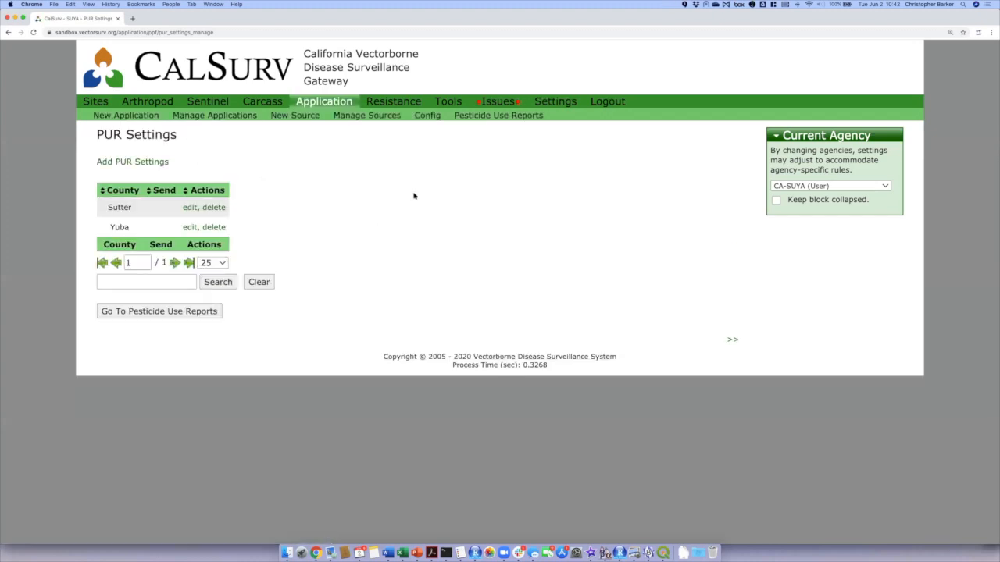
pyautogui.click(484, 116)
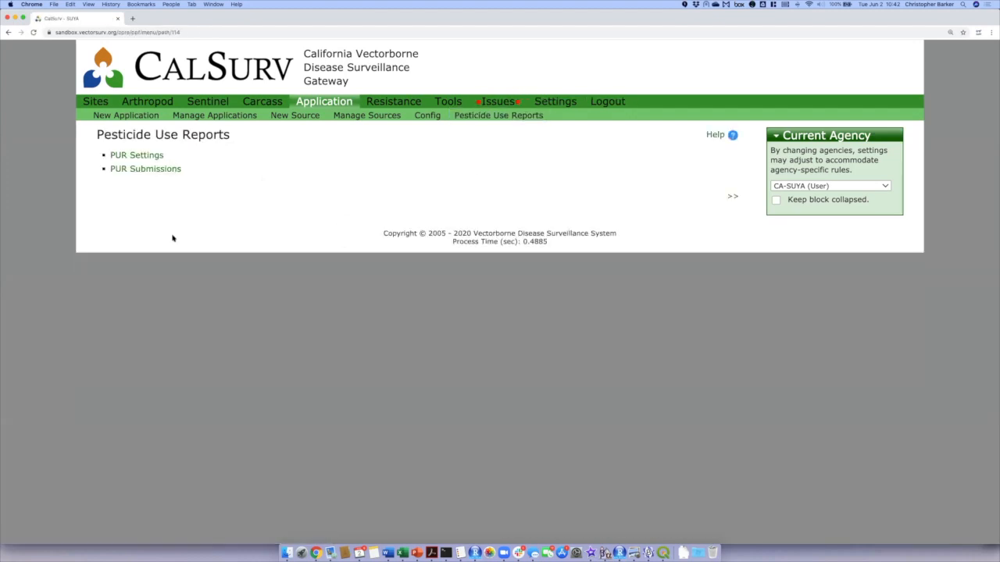
pyautogui.click(156, 171)
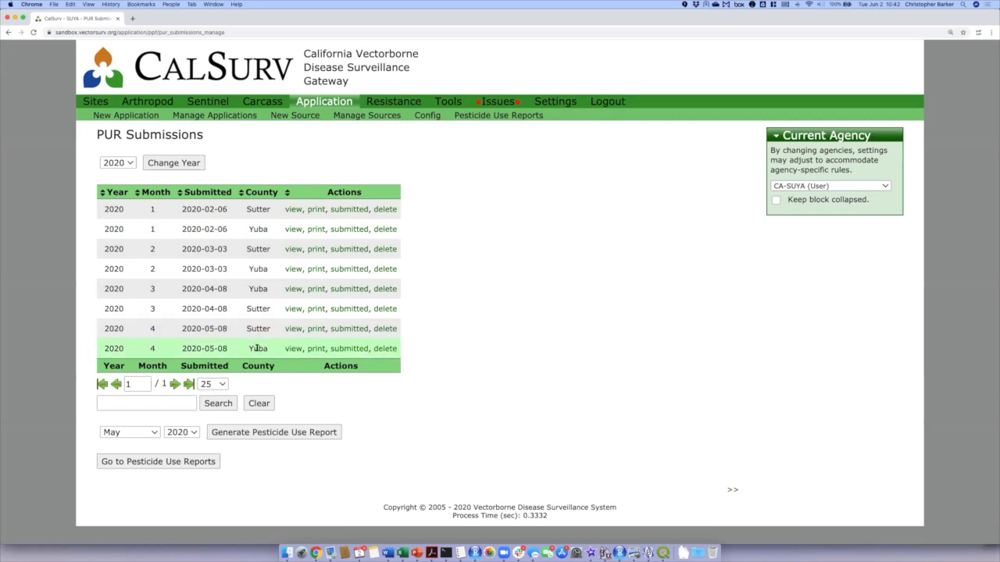
# View the April 2020 pesticide use report for Sutter County, review its product lines, and return to the submissions list.
pyautogui.click(293, 329)
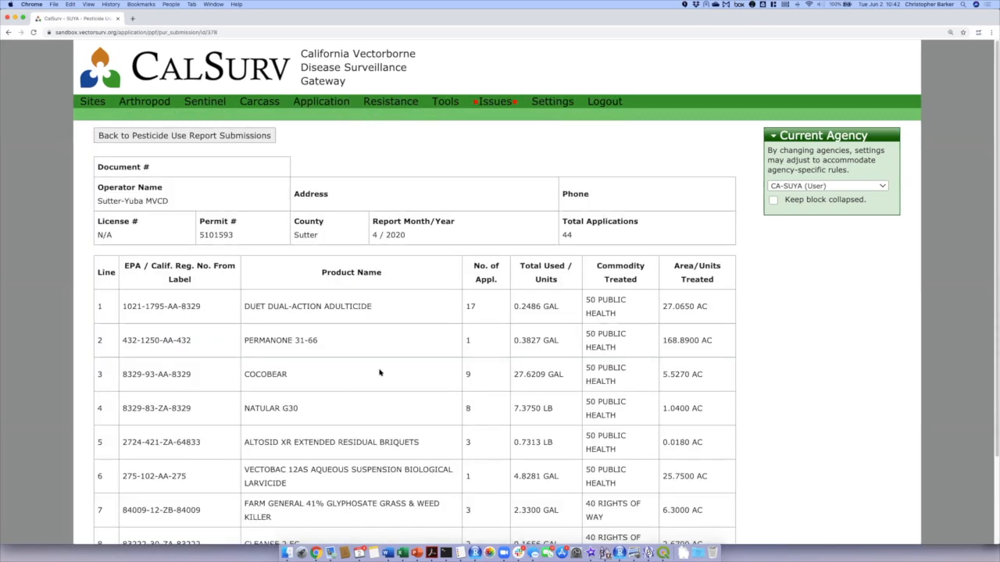
pyautogui.scroll(-3, 425, 339)
pyautogui.scroll(-1, 425, 339)
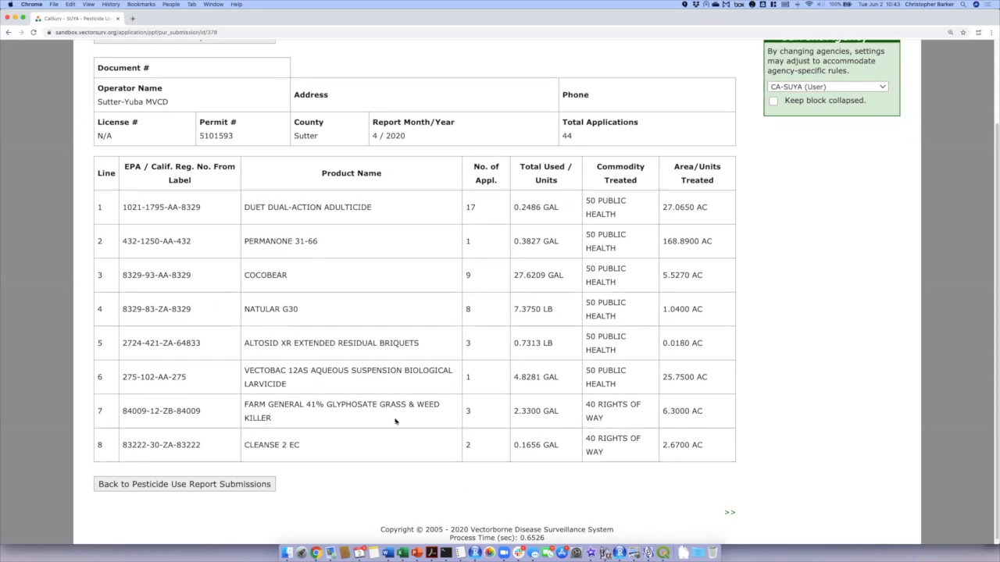
pyautogui.scroll(2, 395, 422)
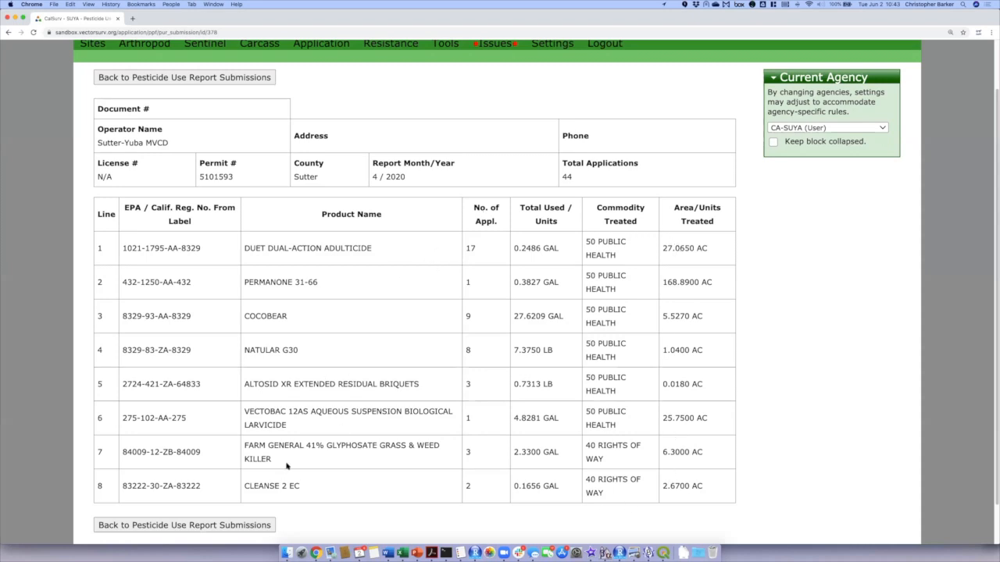
pyautogui.click(176, 525)
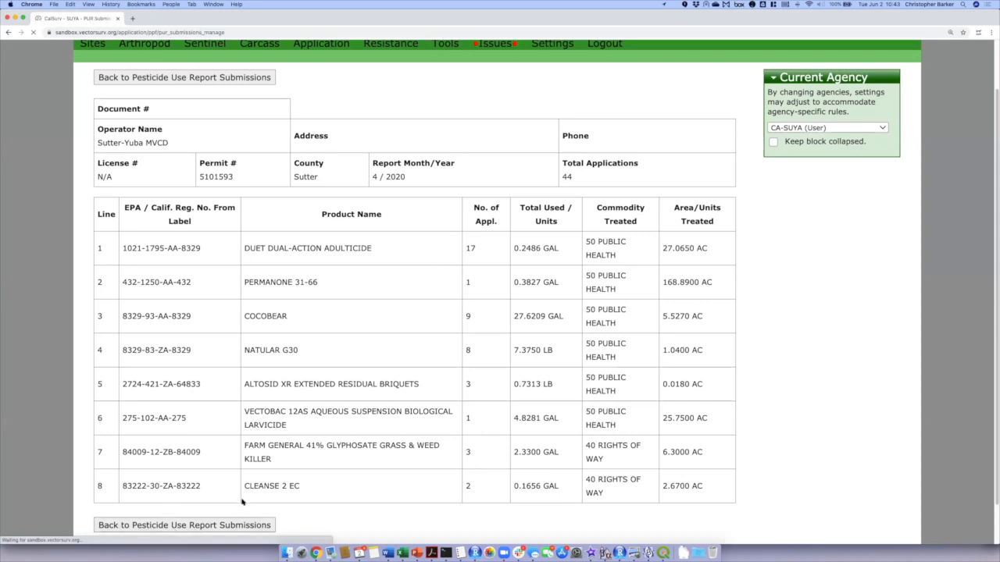
# Open the printable version of Sutter County's January 2020 report, check its print preview, and close it without printing.
pyautogui.click(315, 211)
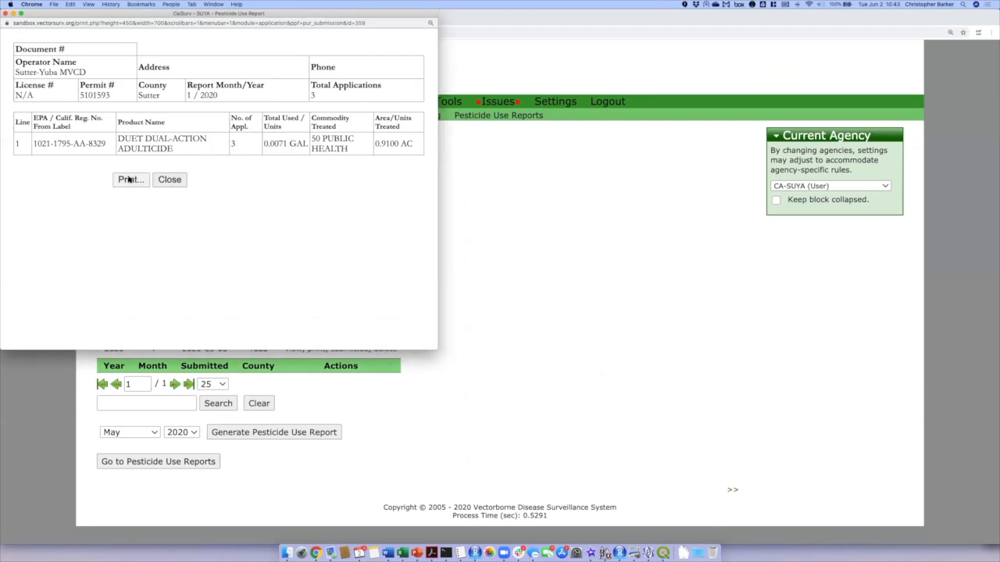
pyautogui.click(130, 179)
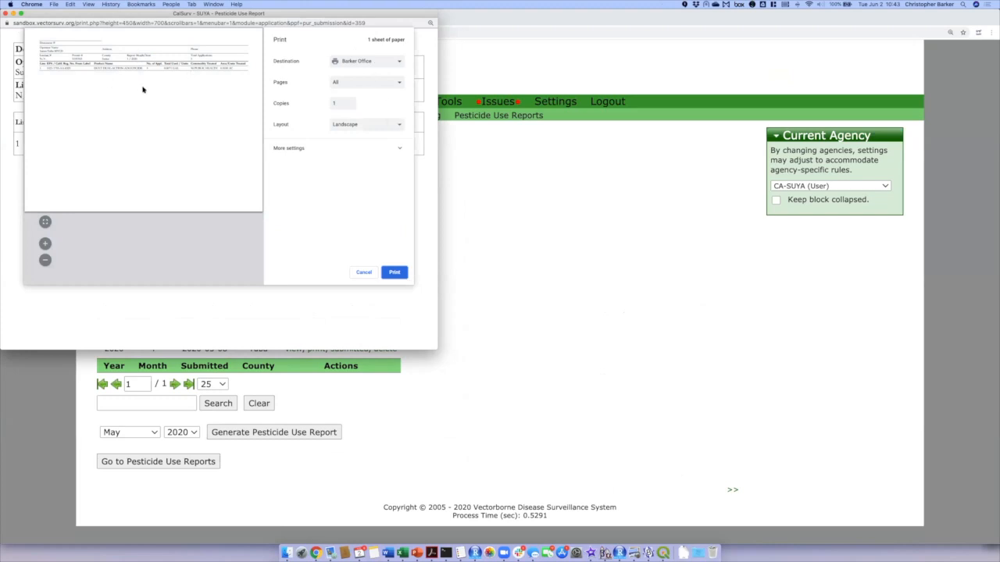
pyautogui.click(364, 273)
pyautogui.click(168, 179)
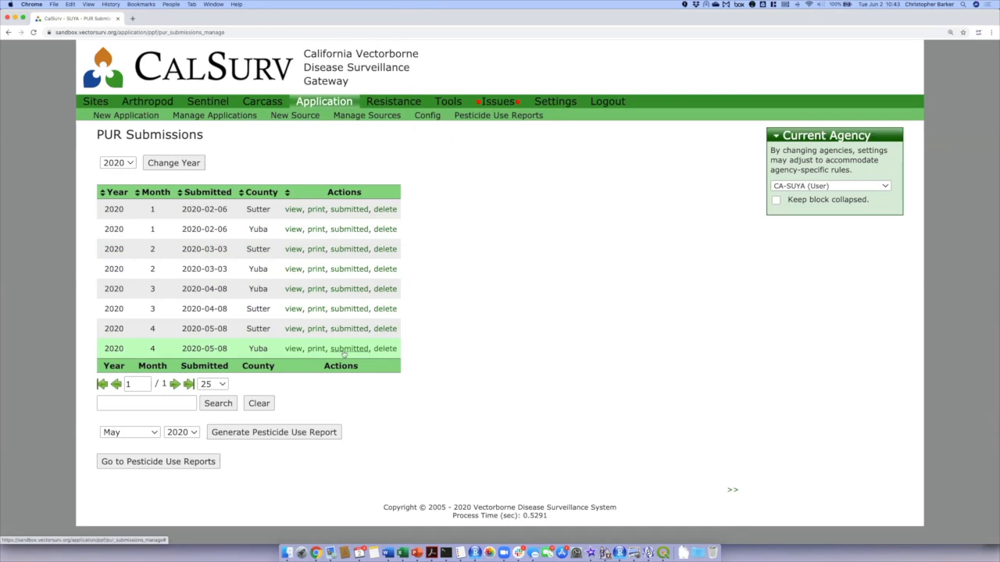
# Switch the current agency to CA-CLSA (Agency Manager) and accept the change.
pyautogui.click(886, 186)
pyautogui.click(841, 170)
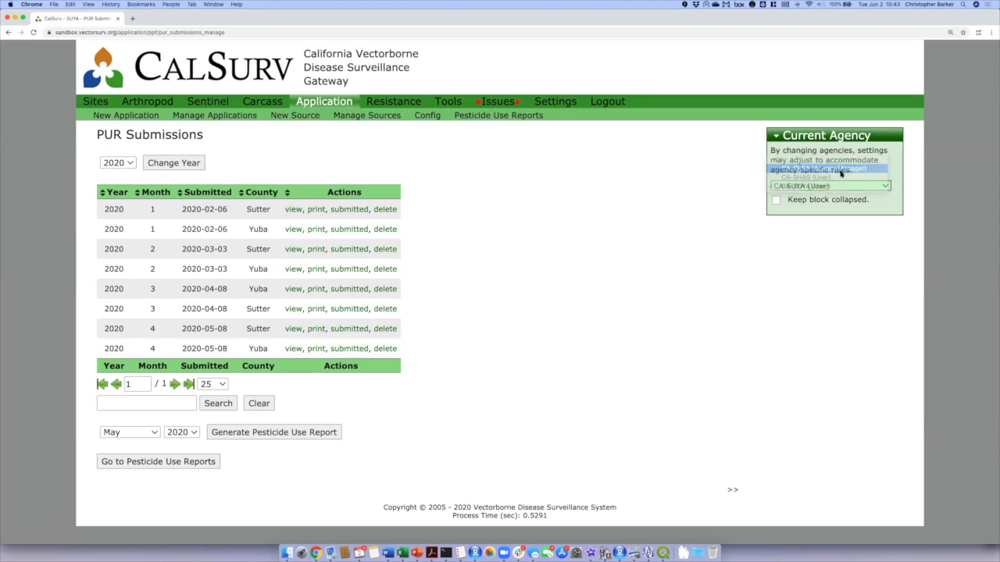
pyautogui.click(570, 93)
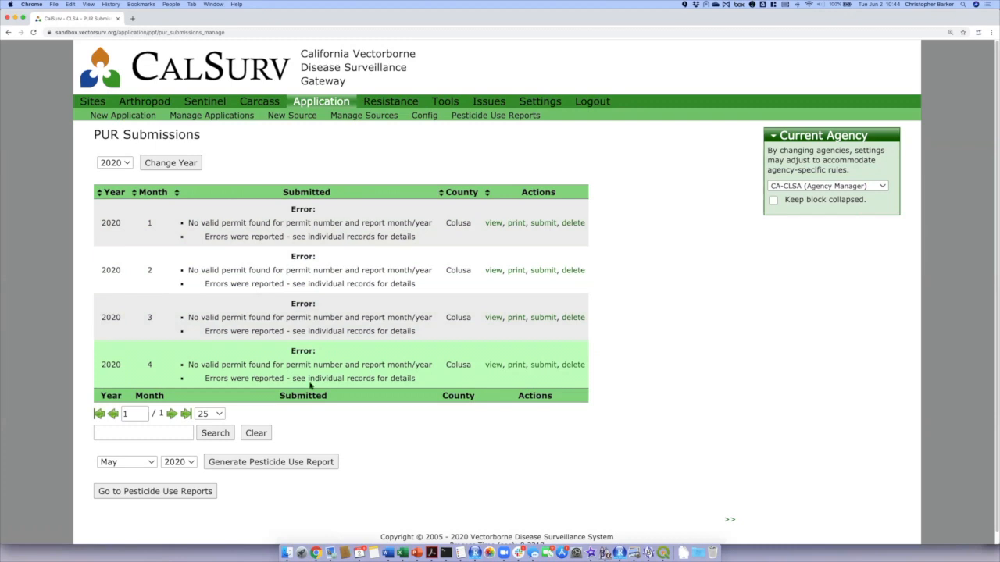
# Change the PUR submissions list to the year 2019 and look through the monthly entries.
pyautogui.click(125, 164)
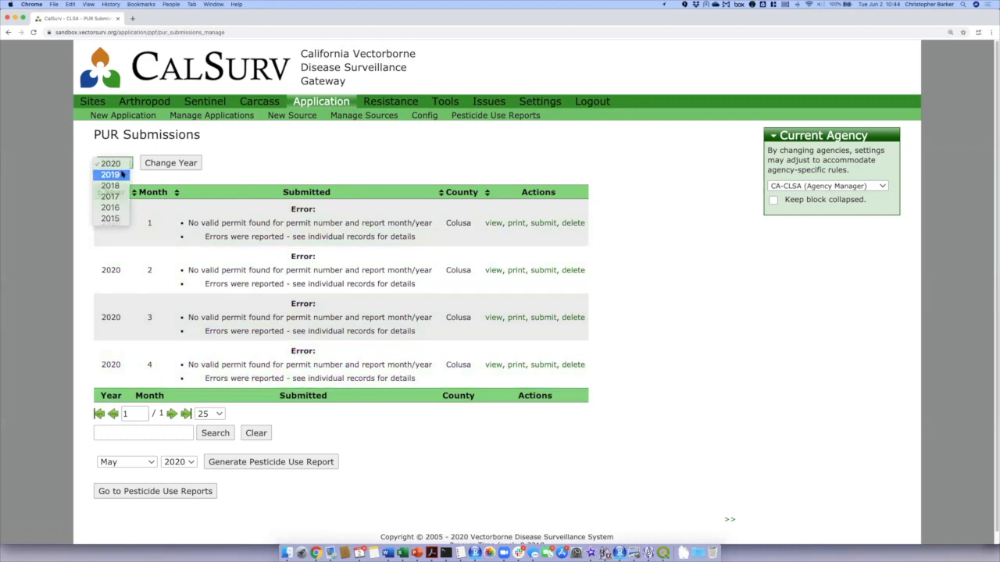
pyautogui.click(122, 174)
pyautogui.click(167, 164)
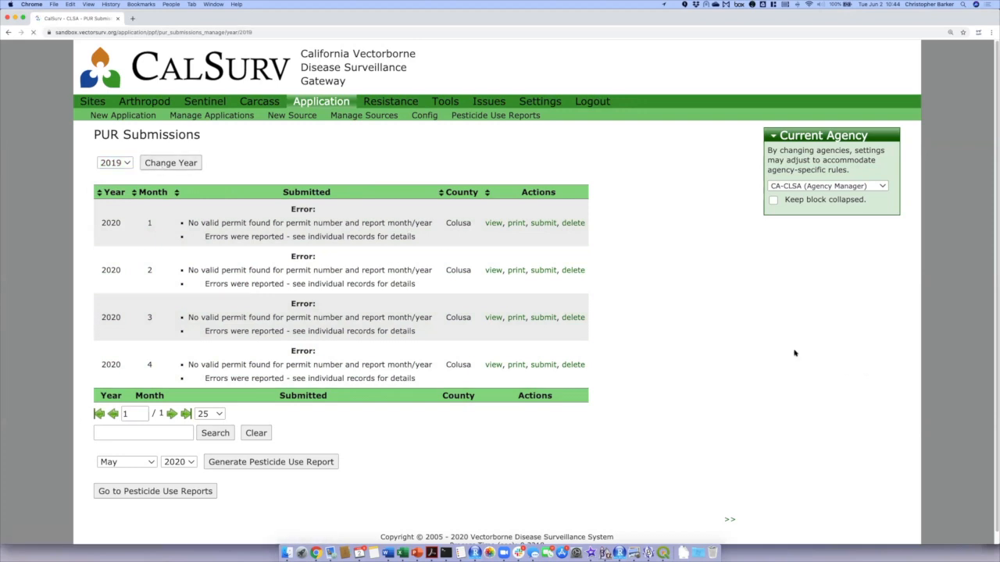
pyautogui.scroll(-2, 696, 332)
pyautogui.scroll(-1, 696, 332)
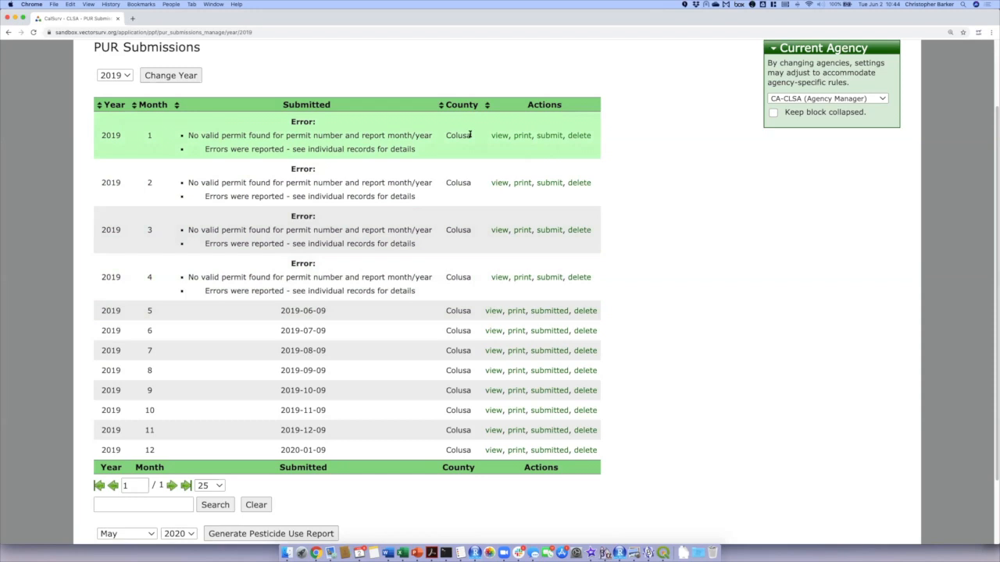
# View Colusa County's January 2019 report, return to the submissions list, and examine the error messages for that month.
pyautogui.click(499, 137)
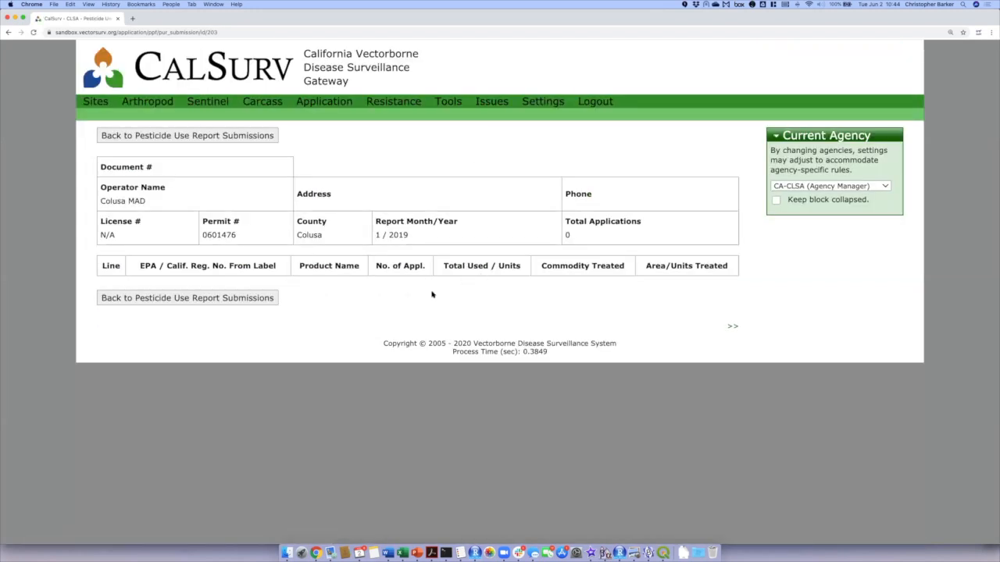
pyautogui.click(194, 302)
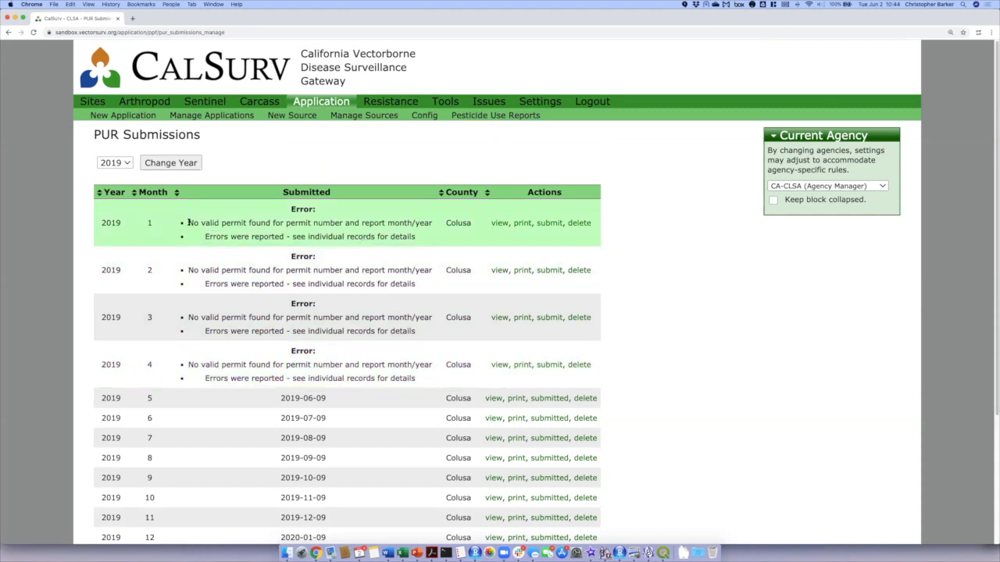
pyautogui.moveTo(189, 222); pyautogui.dragTo(423, 241)
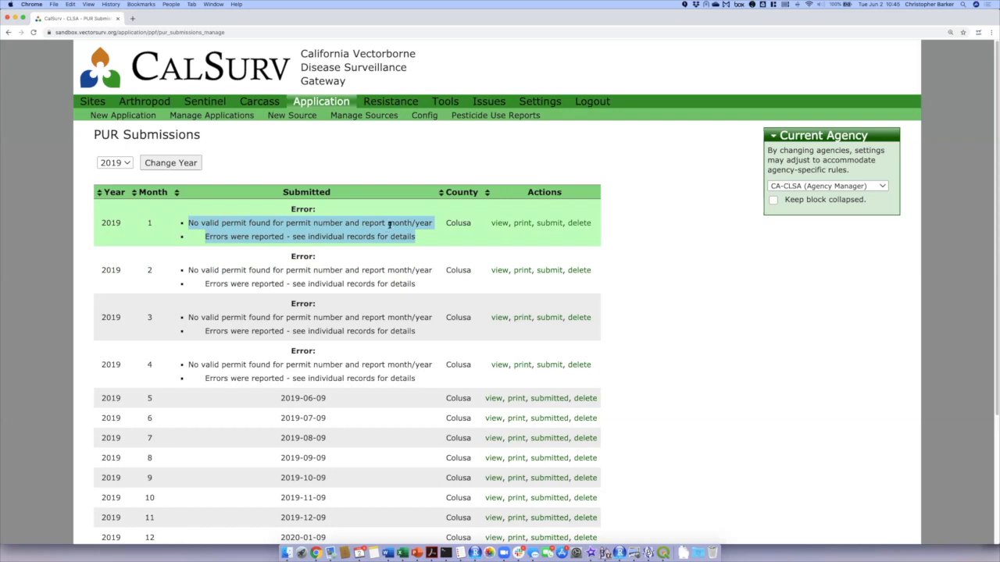
pyautogui.click(672, 254)
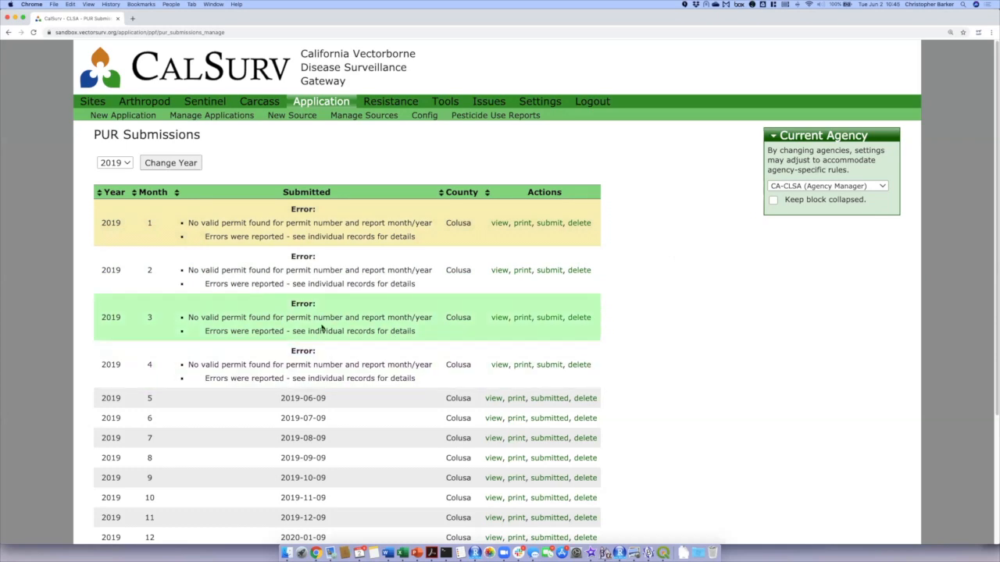
# Open the printable version of Colusa County's August 2019 report, enlarge its window to read the product lines, and close it.
pyautogui.scroll(-1, 368, 351)
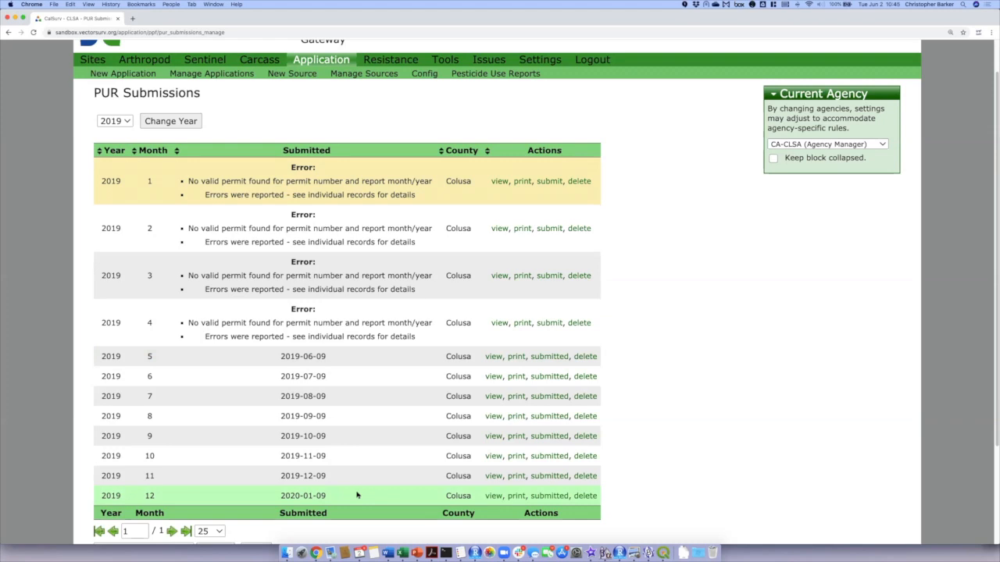
pyautogui.click(516, 435)
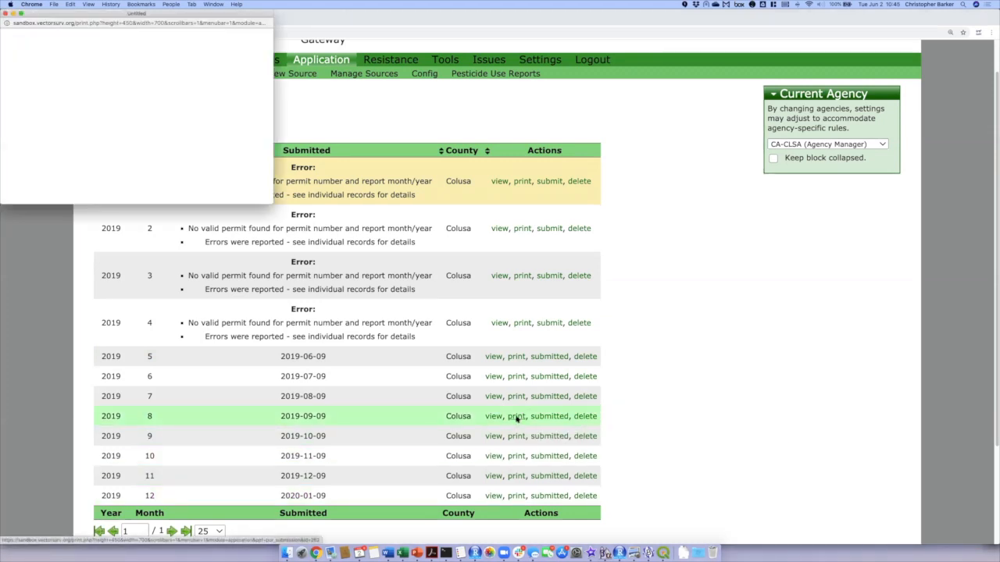
pyautogui.moveTo(272, 202); pyautogui.dragTo(629, 342)
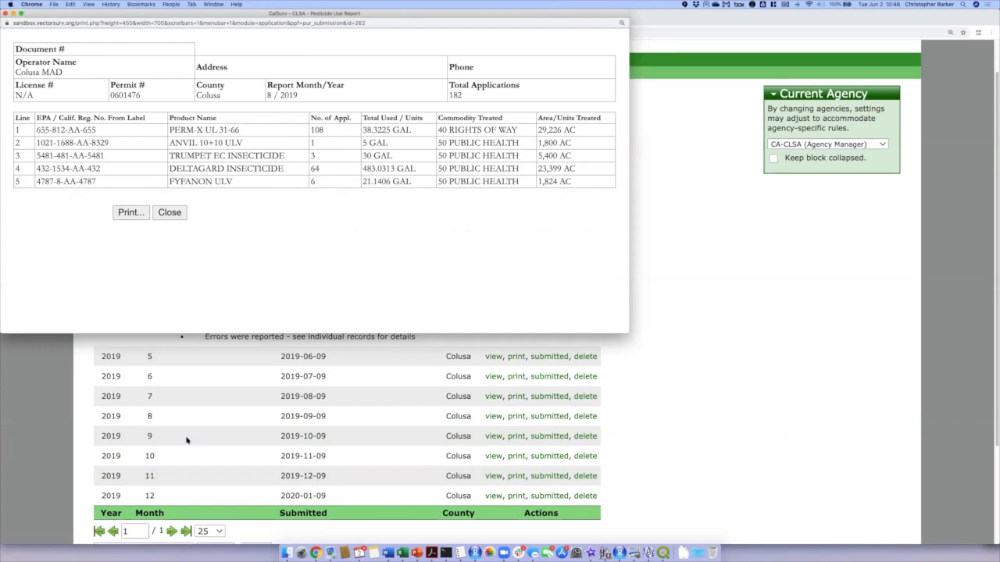
pyautogui.click(170, 214)
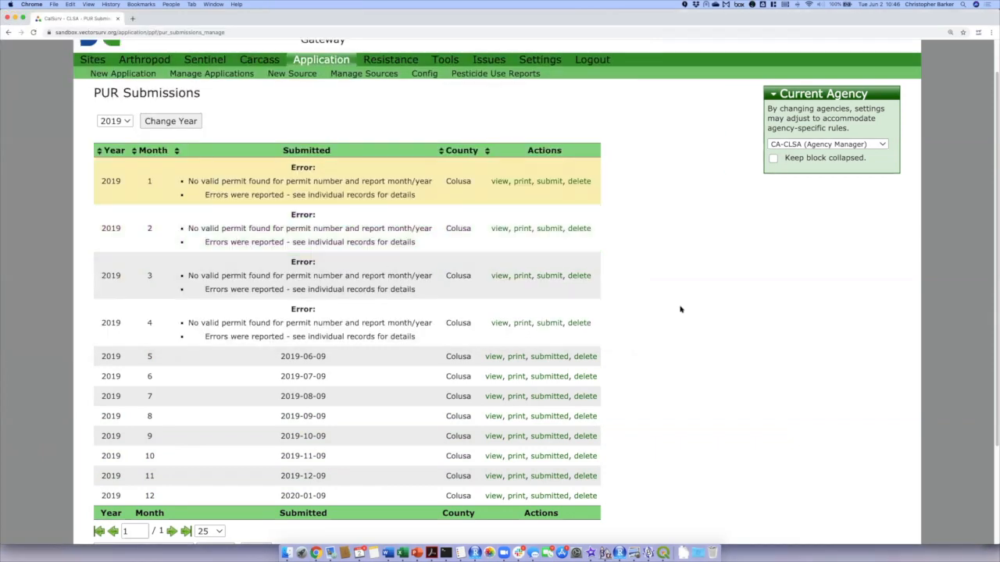
pyautogui.scroll(-3, 680, 310)
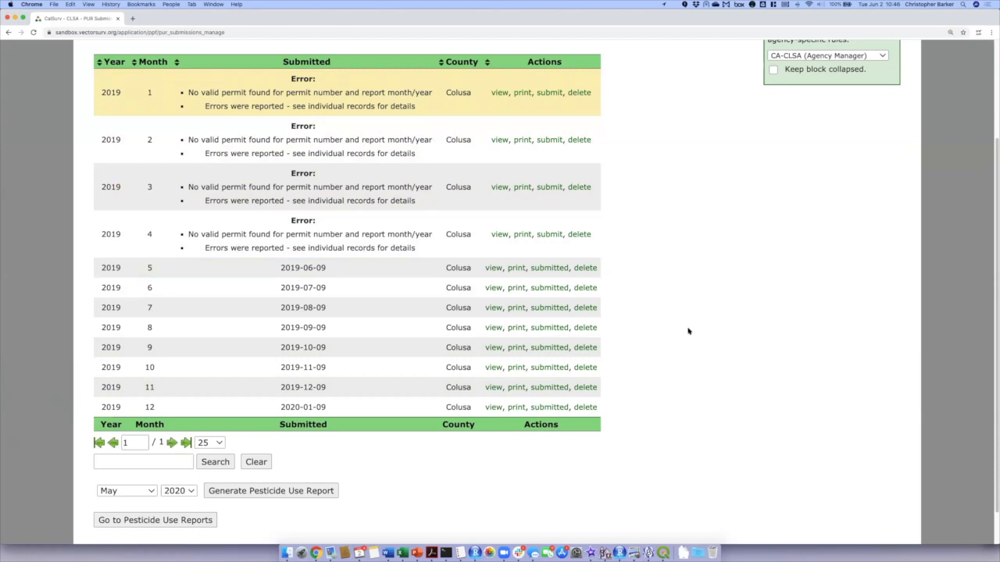
pyautogui.scroll(3, 674, 320)
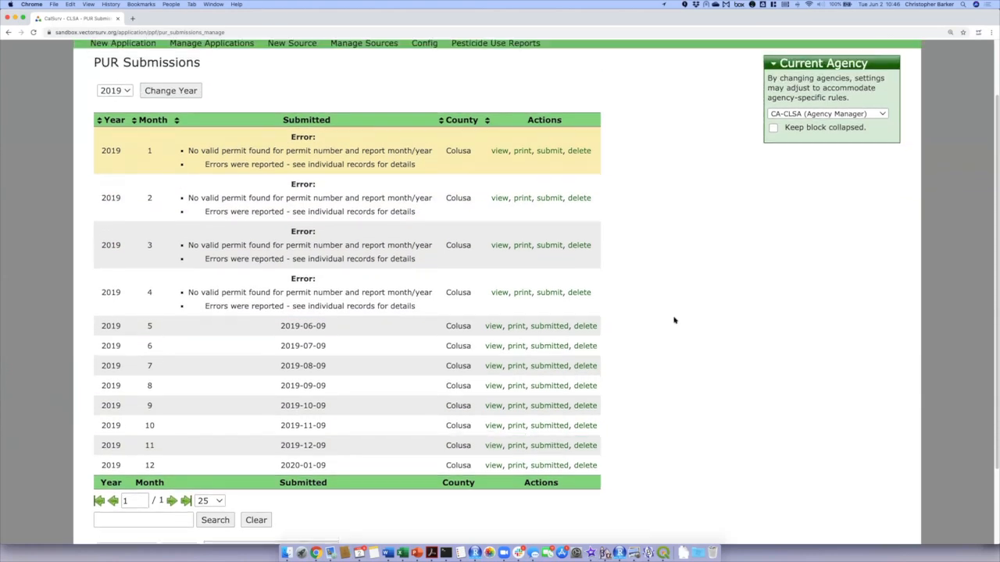
pyautogui.scroll(1, 674, 320)
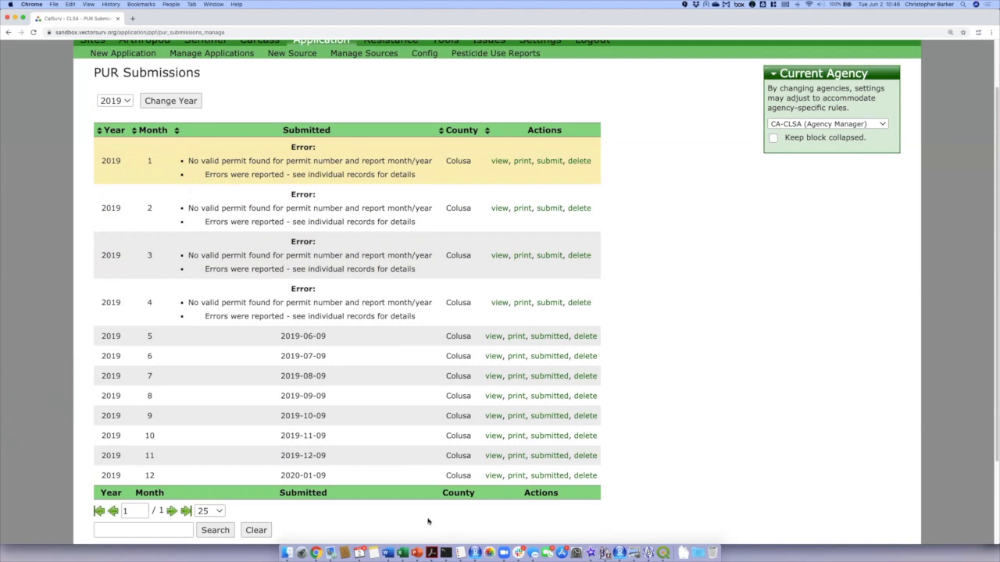
pyautogui.click(403, 553)
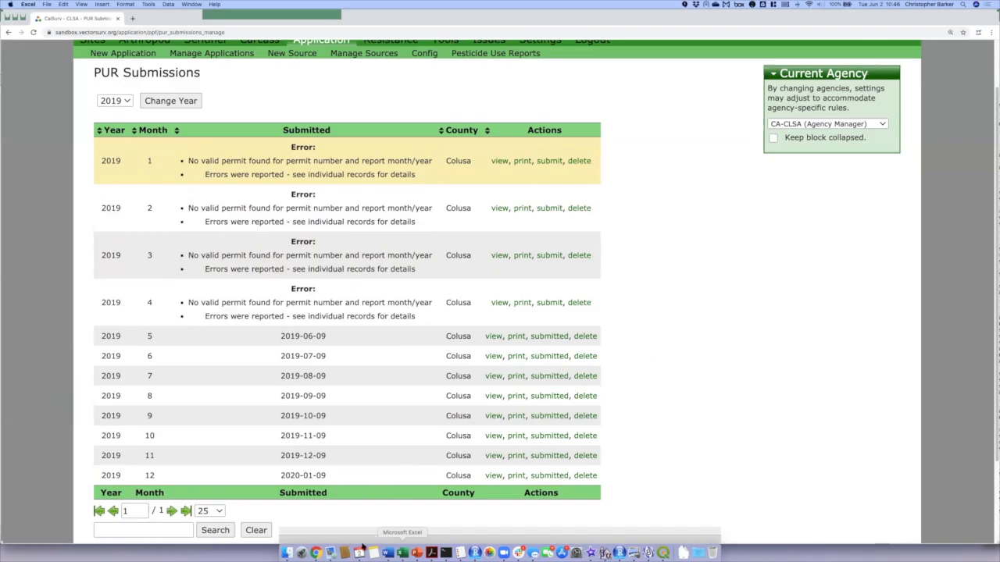
pyautogui.click(314, 553)
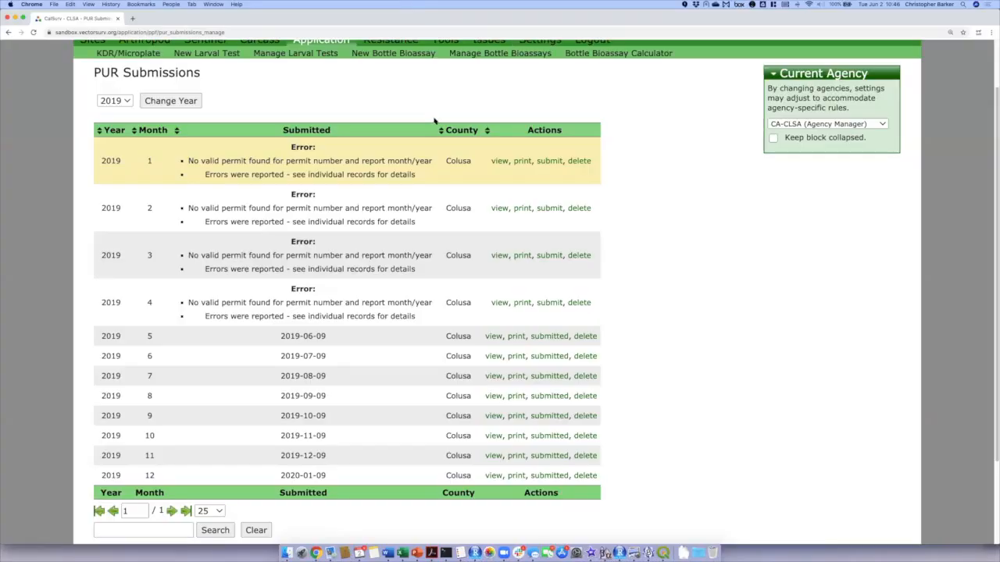
# Open the data export tool, choose Applications as the export type, and proceed to the export filter.
pyautogui.scroll(2, 435, 121)
pyautogui.click(445, 100)
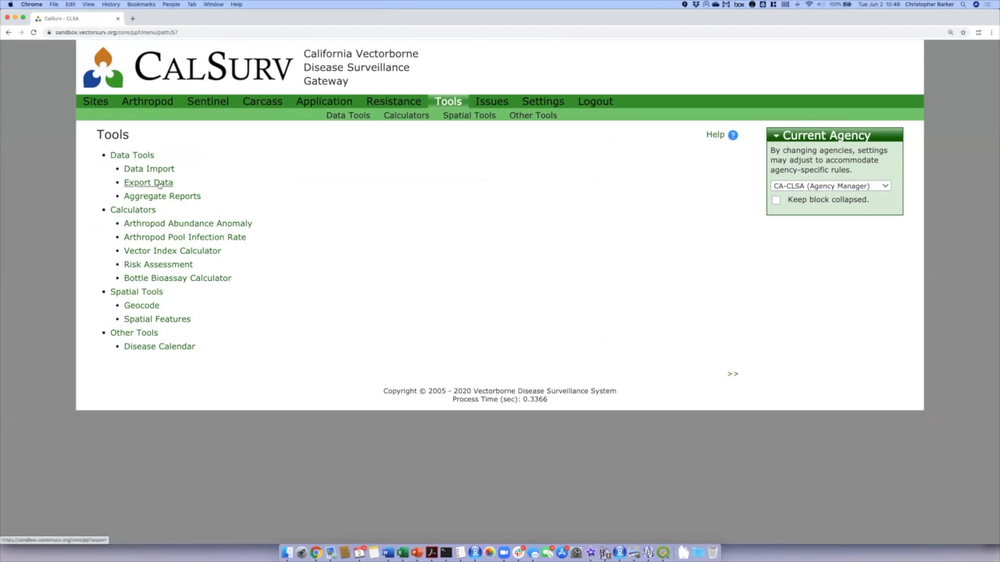
pyautogui.click(158, 183)
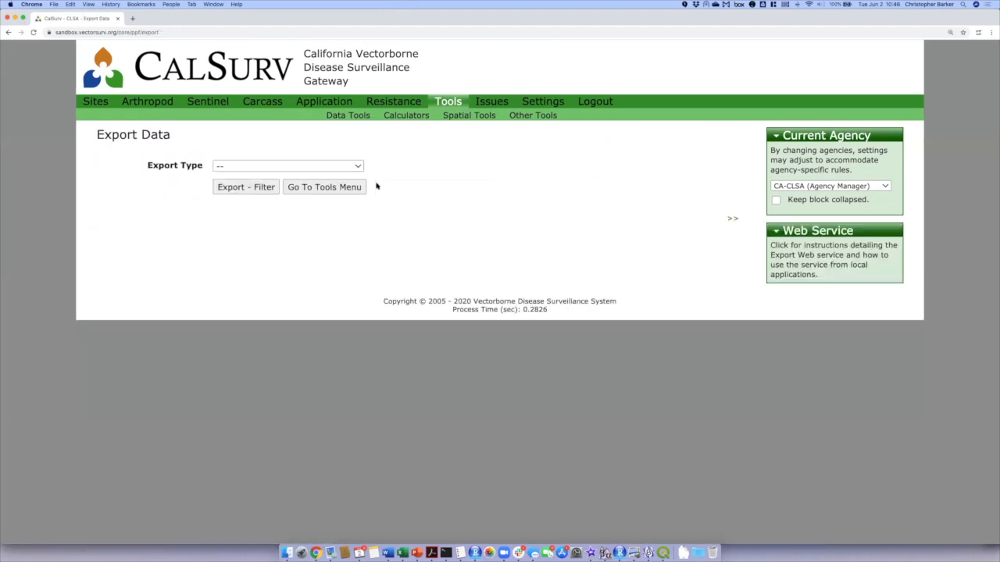
pyautogui.click(359, 166)
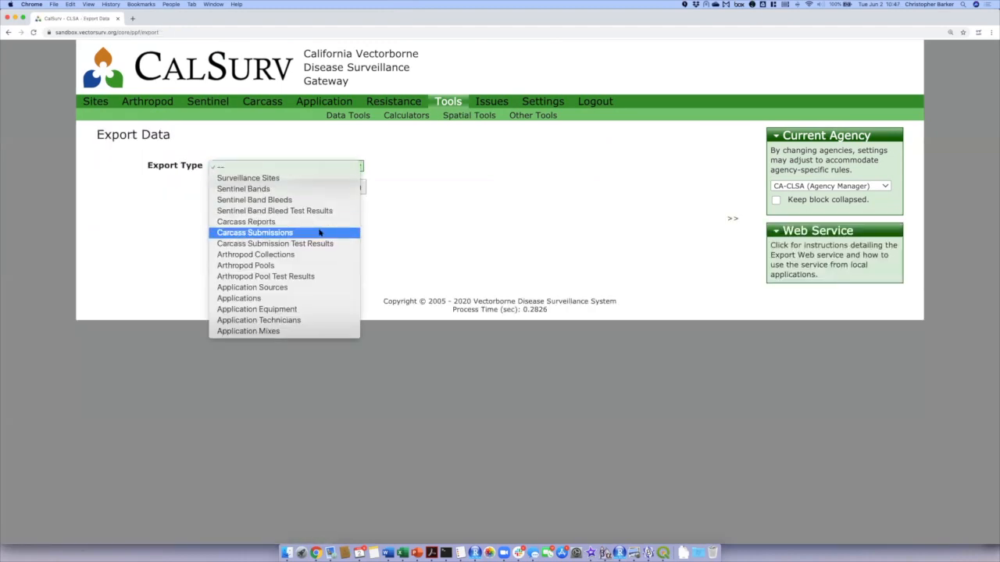
pyautogui.click(280, 299)
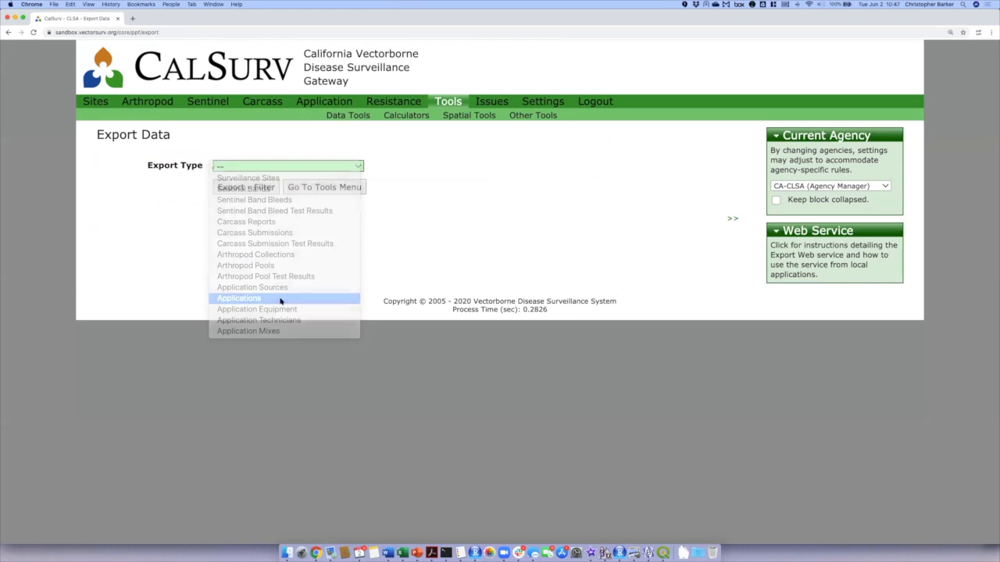
pyautogui.click(247, 189)
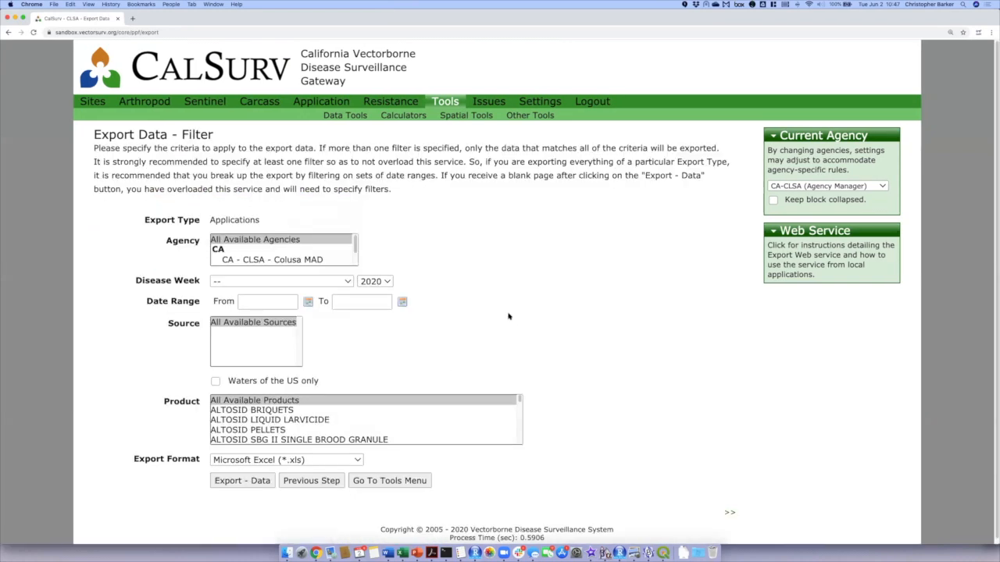
# Restrict the applications export to the agency CA - CLSA - Colusa MAD.
pyautogui.scroll(-1, 285, 256)
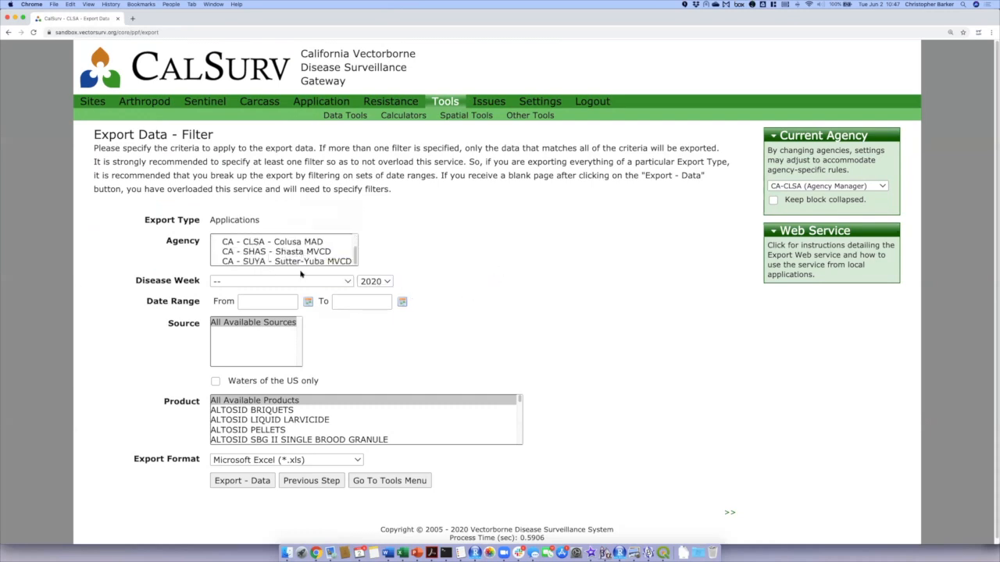
pyautogui.click(293, 244)
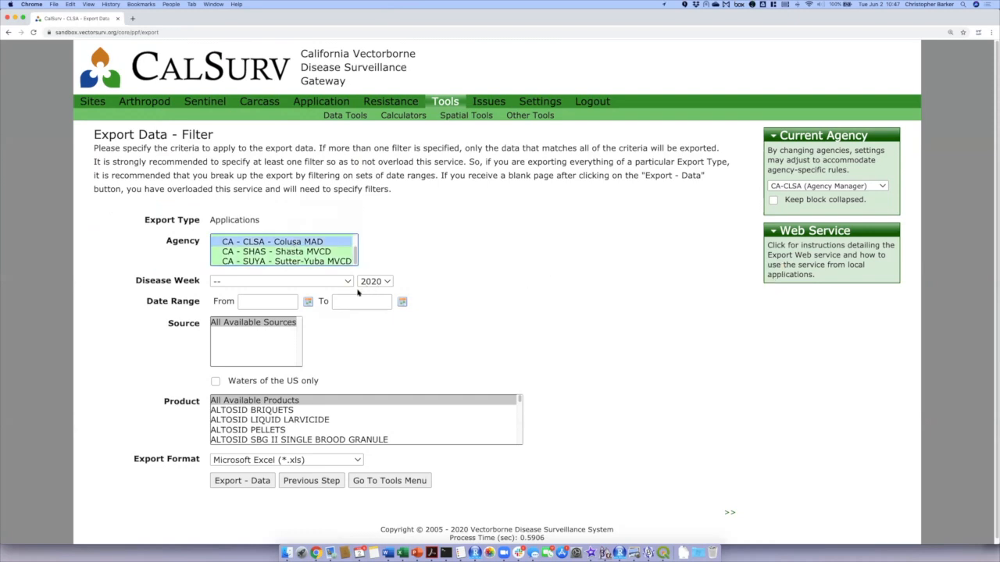
# Set the start of the applications export's date range to 2019-01-01.
pyautogui.click(266, 304)
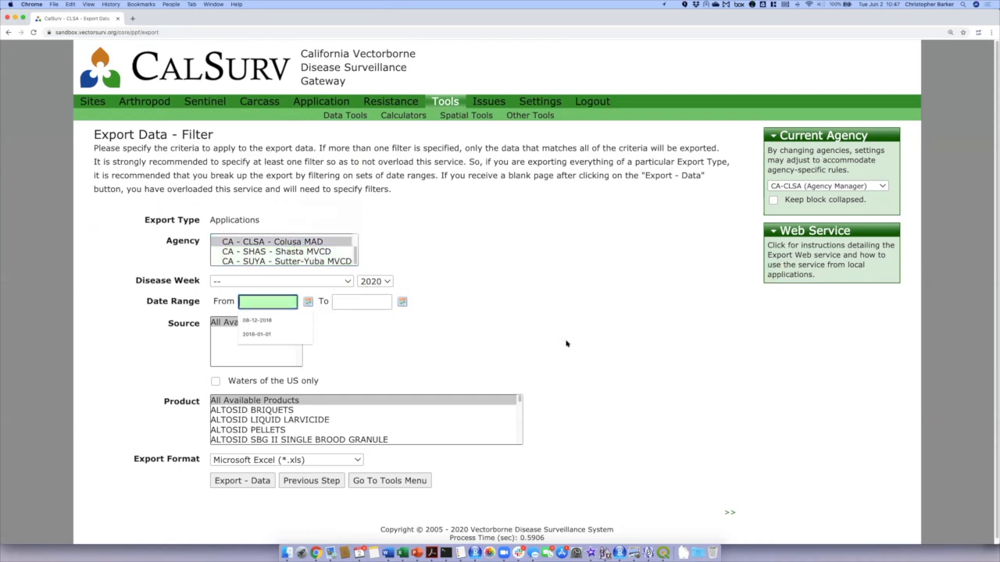
pyautogui.click(309, 303)
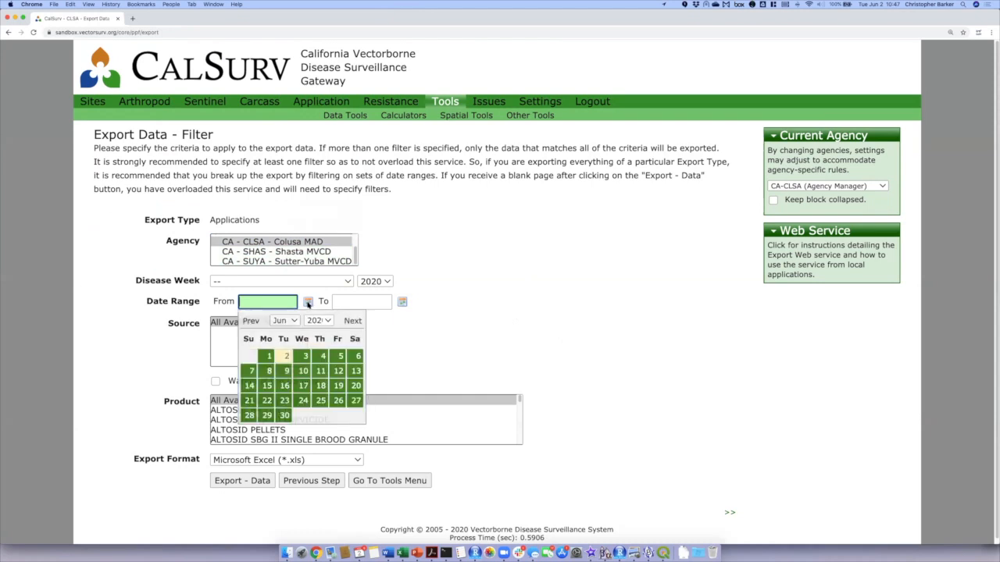
pyautogui.click(339, 322)
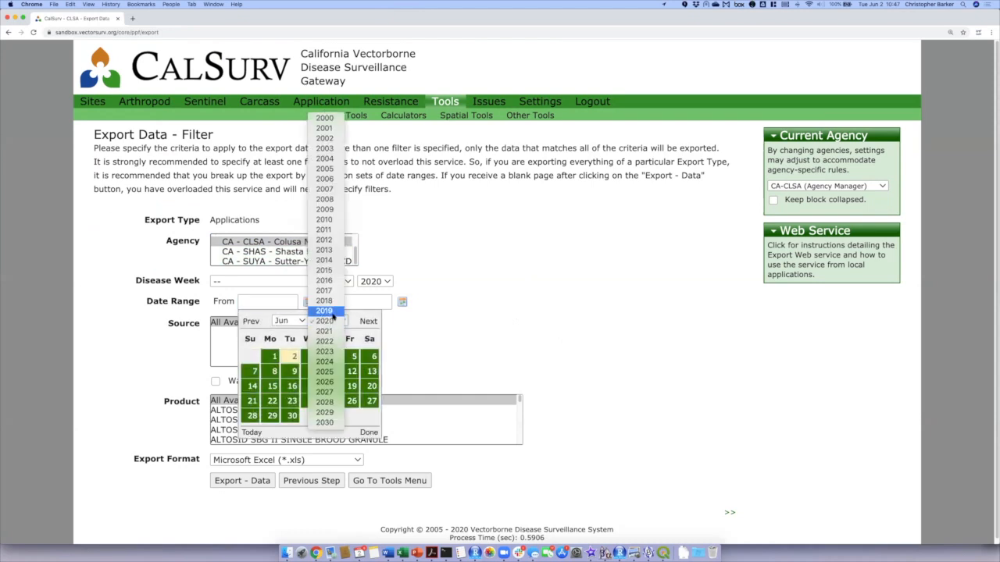
pyautogui.click(334, 311)
pyautogui.click(305, 321)
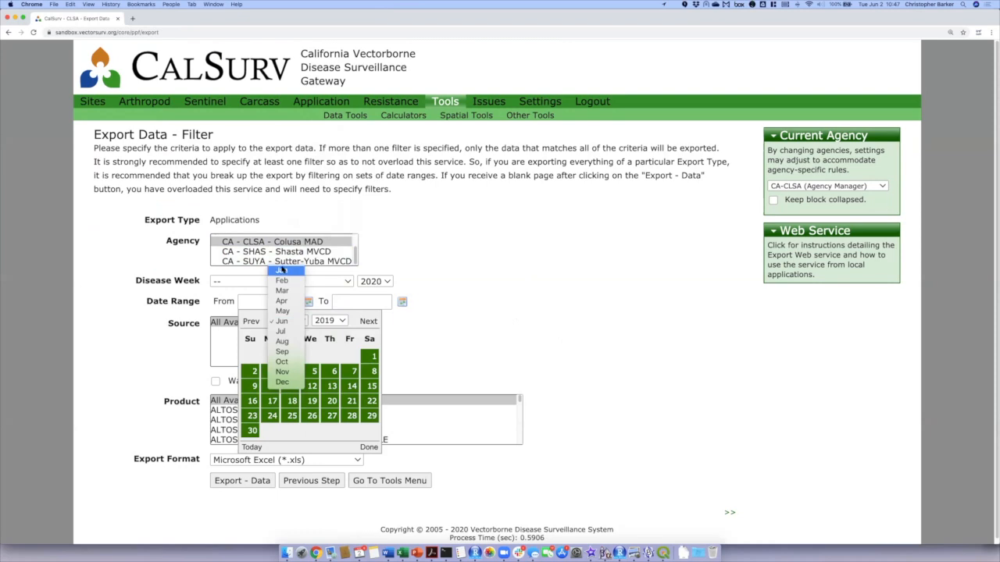
pyautogui.click(282, 270)
pyautogui.click(291, 356)
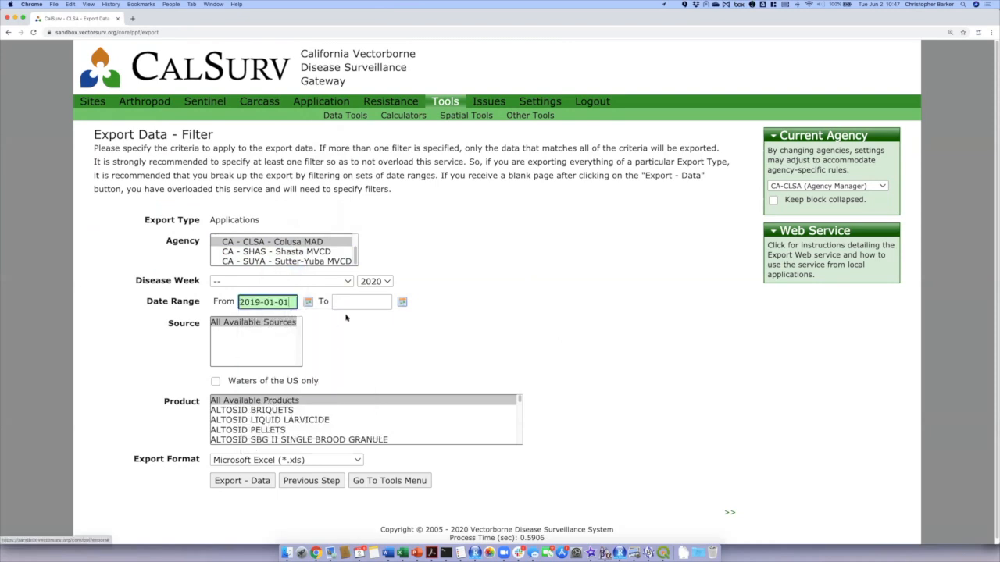
# Set the end of the applications export's date range to 2019-12-31.
pyautogui.click(346, 303)
pyautogui.write('2')
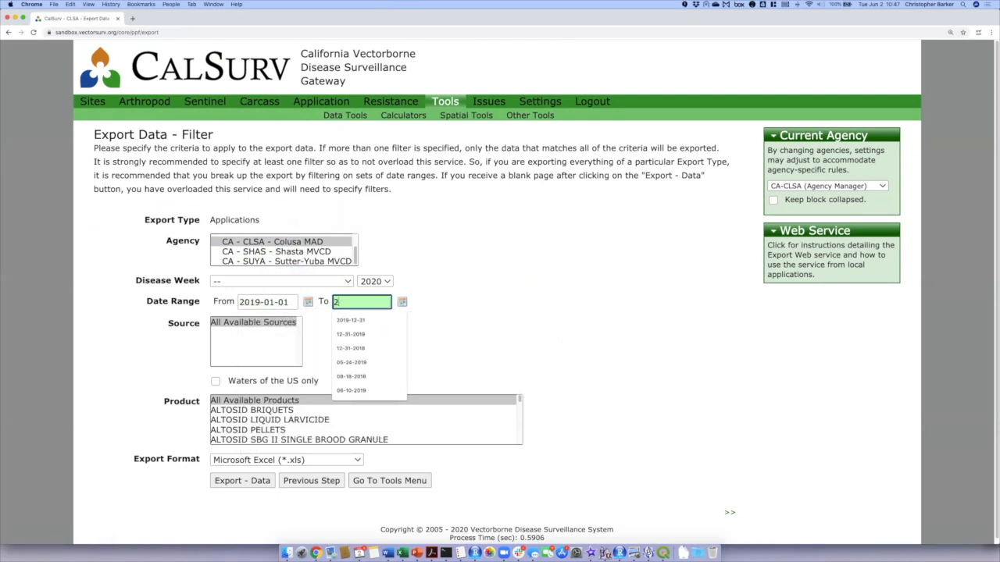
pyautogui.write('019-')
pyautogui.press('Down')
pyautogui.press('Return')
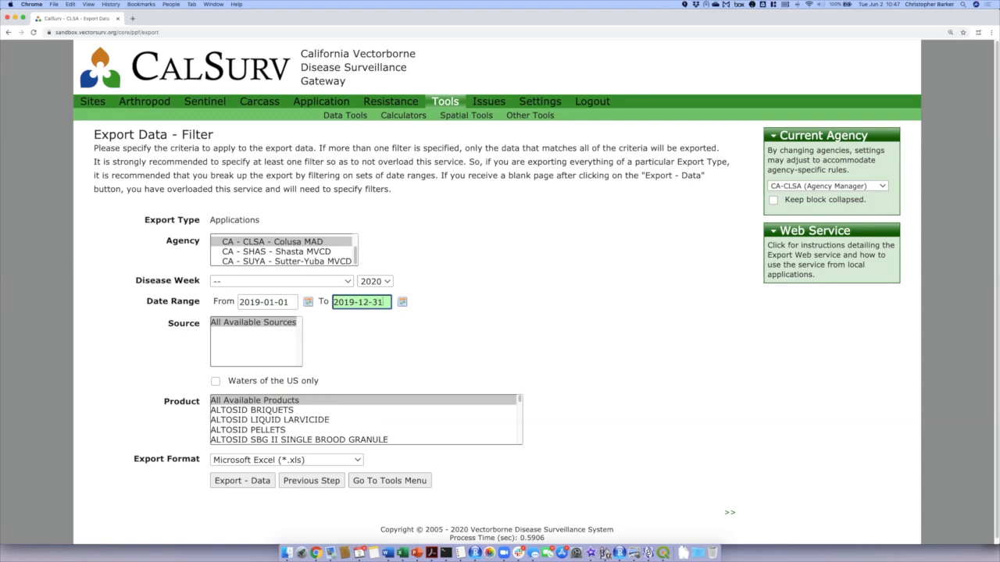
pyautogui.press('Tab')
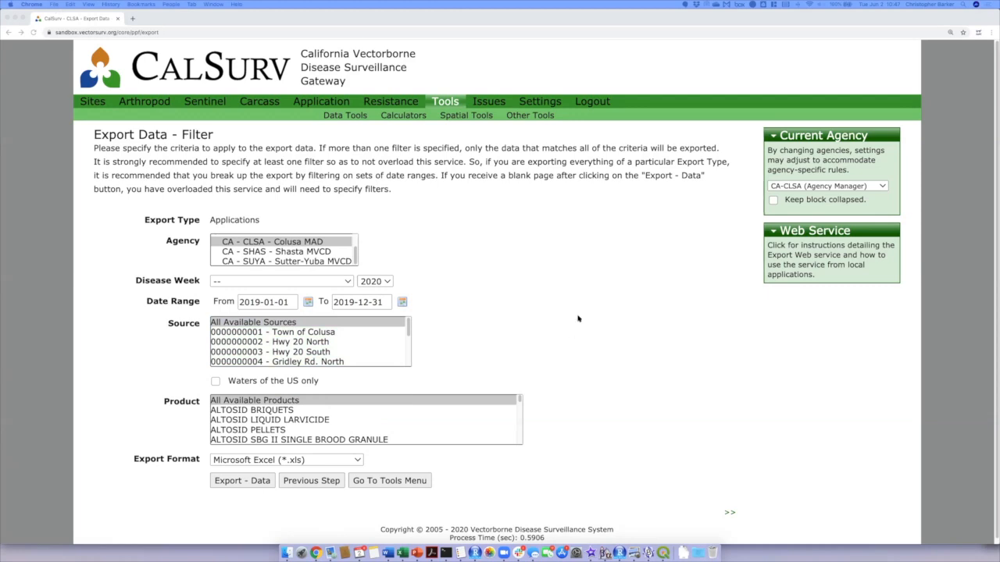
pyautogui.click(553, 340)
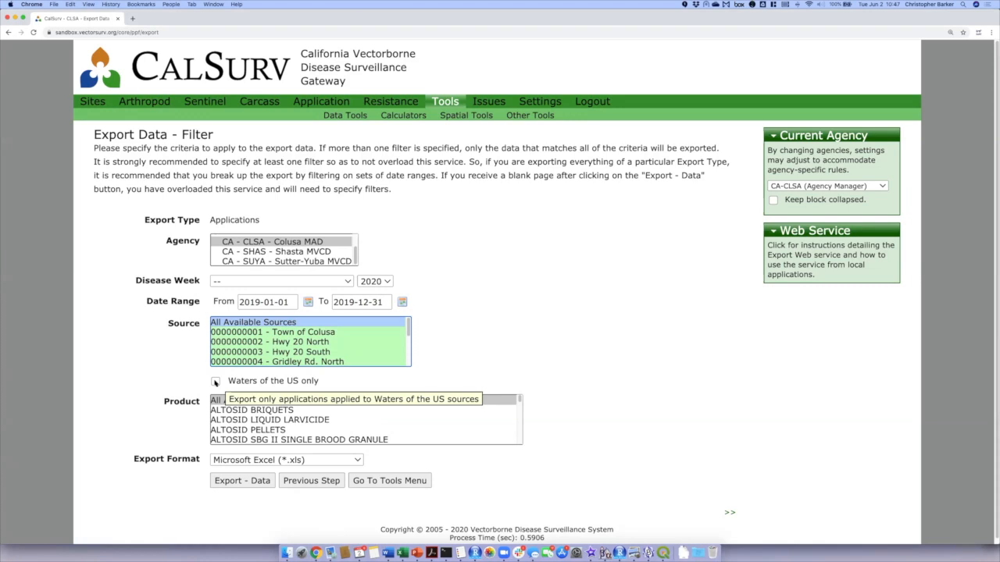
# Export the filtered application data, save the resulting zip archive in Downloads, and open it.
pyautogui.scroll(-1, 593, 331)
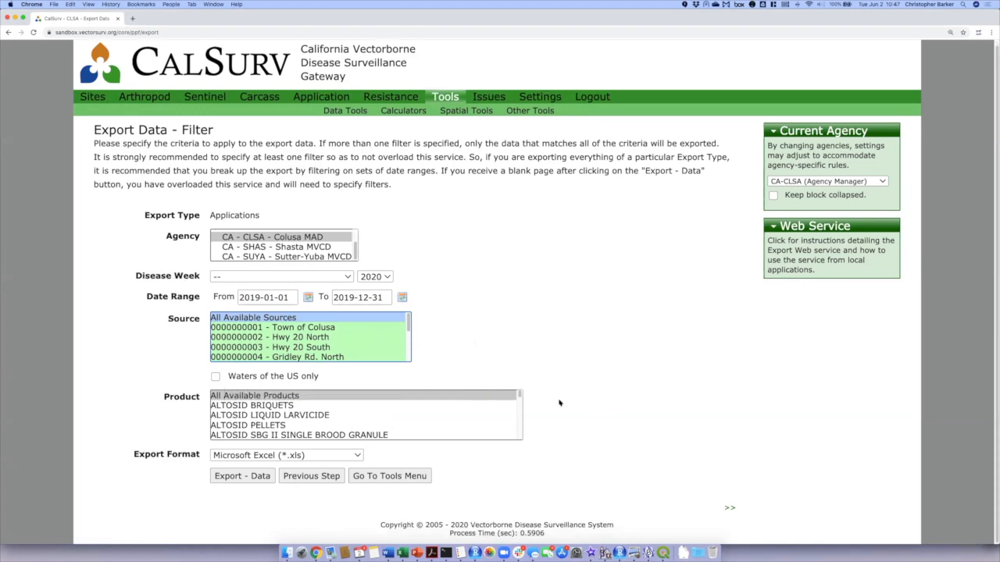
pyautogui.click(249, 478)
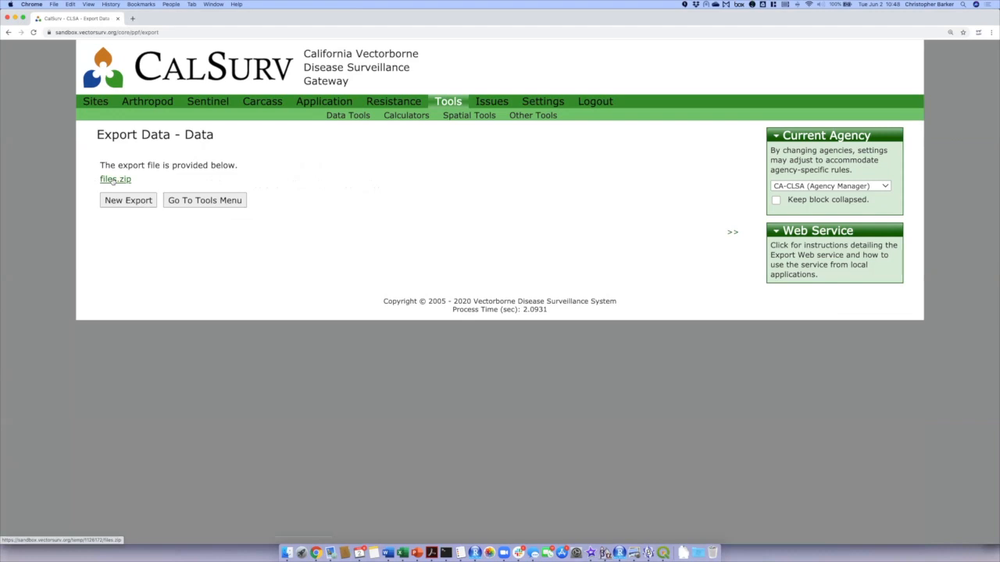
pyautogui.click(112, 181)
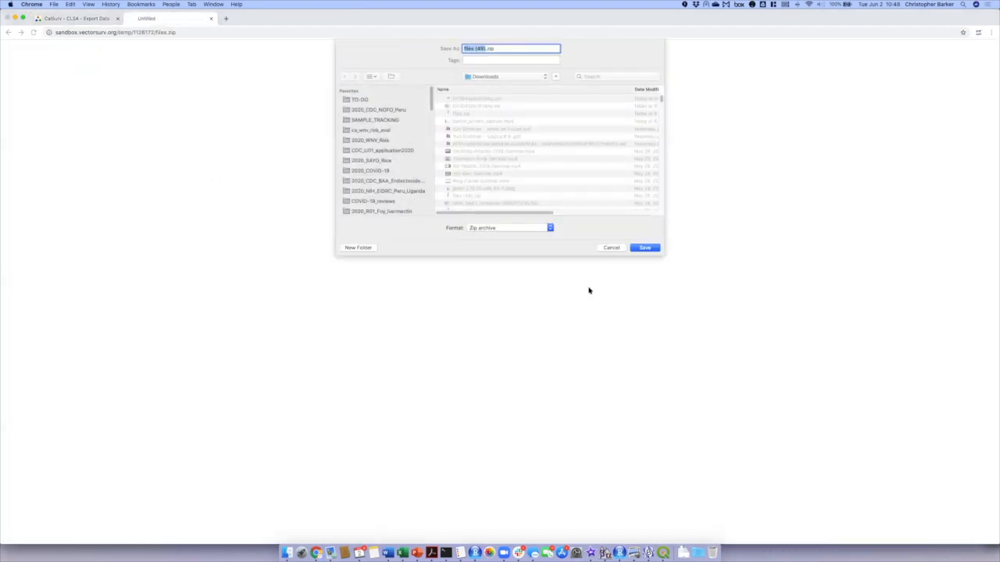
pyautogui.click(646, 249)
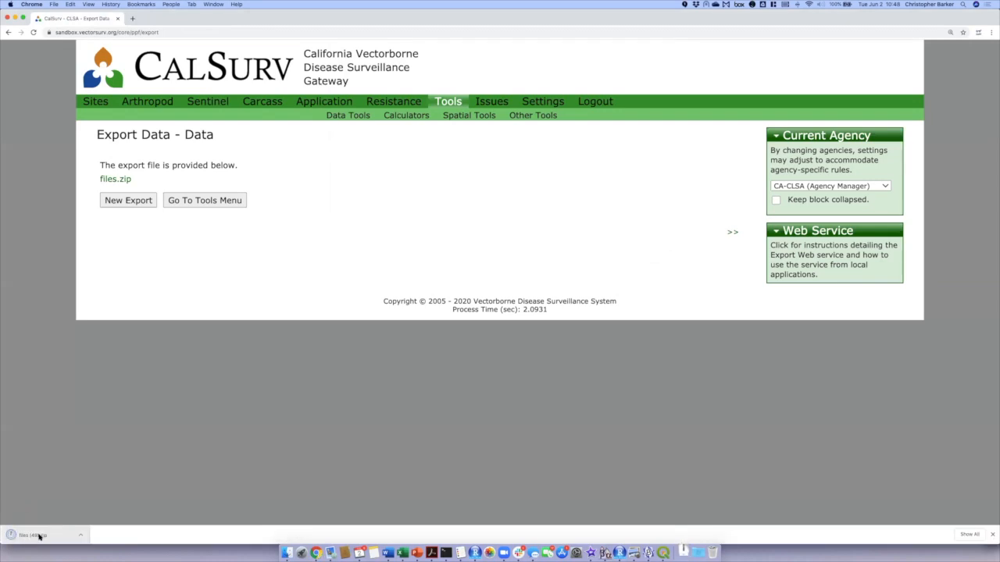
pyautogui.click(39, 536)
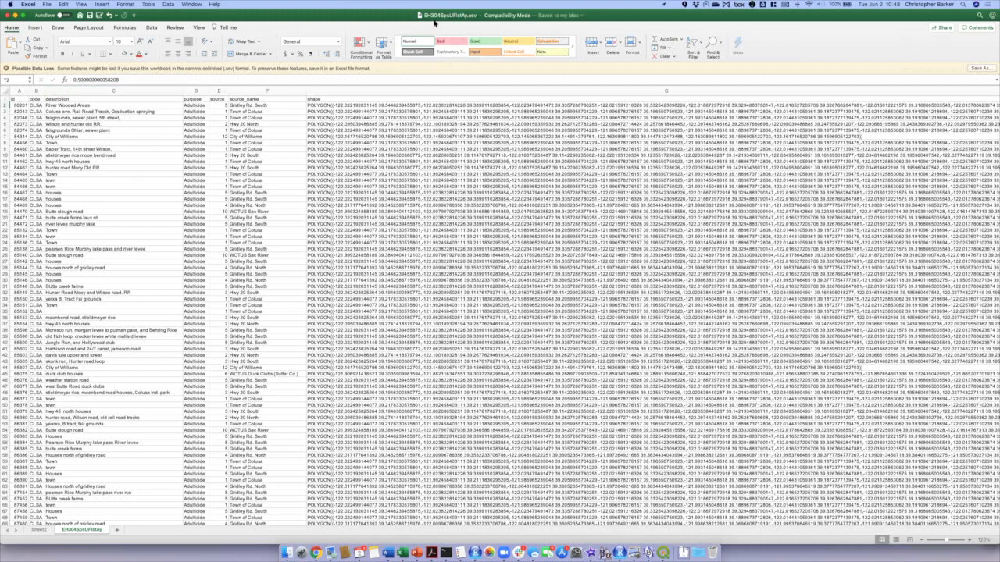
# In Excel, open the recently used .xls copy of the application export full size, and look at Sheet2 before returning to Sheet1.
pyautogui.click(14, 99)
pyautogui.click(47, 4)
pyautogui.moveTo(71, 36)
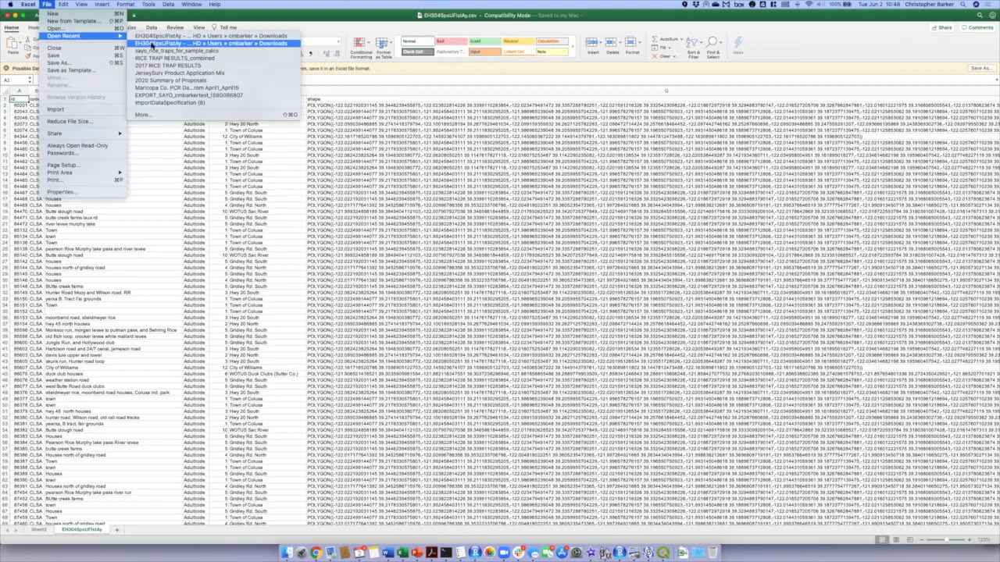
pyautogui.click(152, 44)
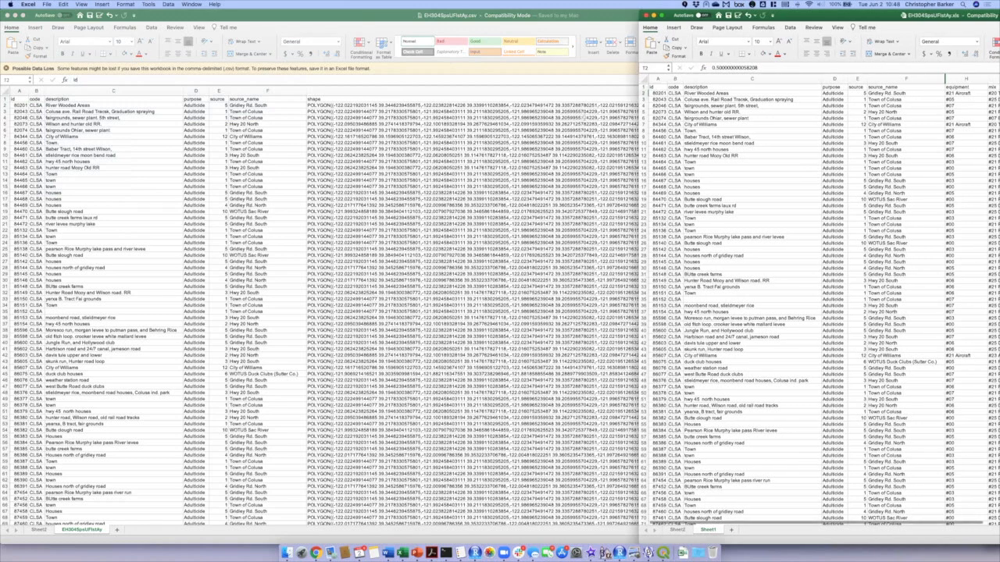
pyautogui.doubleClick(843, 19)
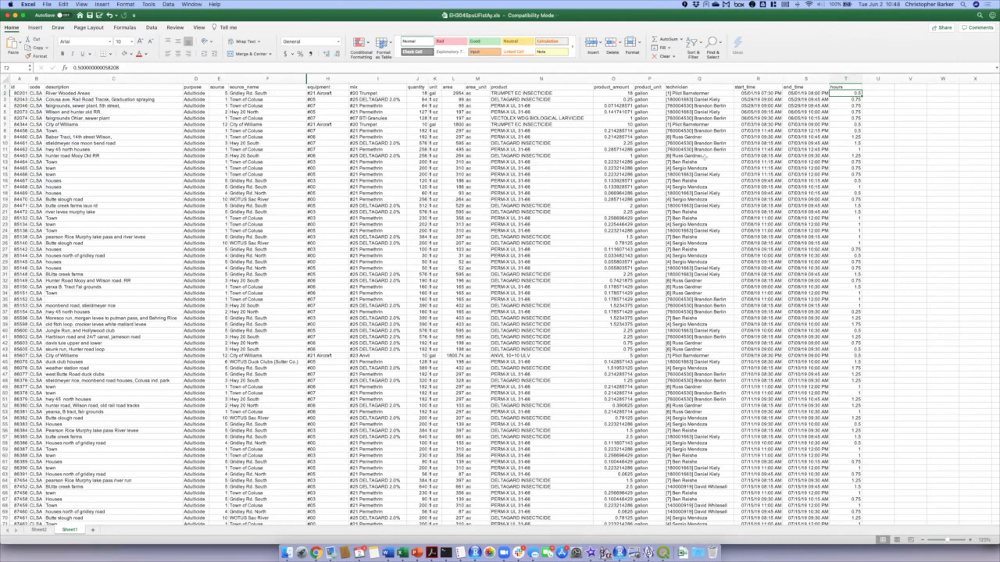
pyautogui.click(44, 531)
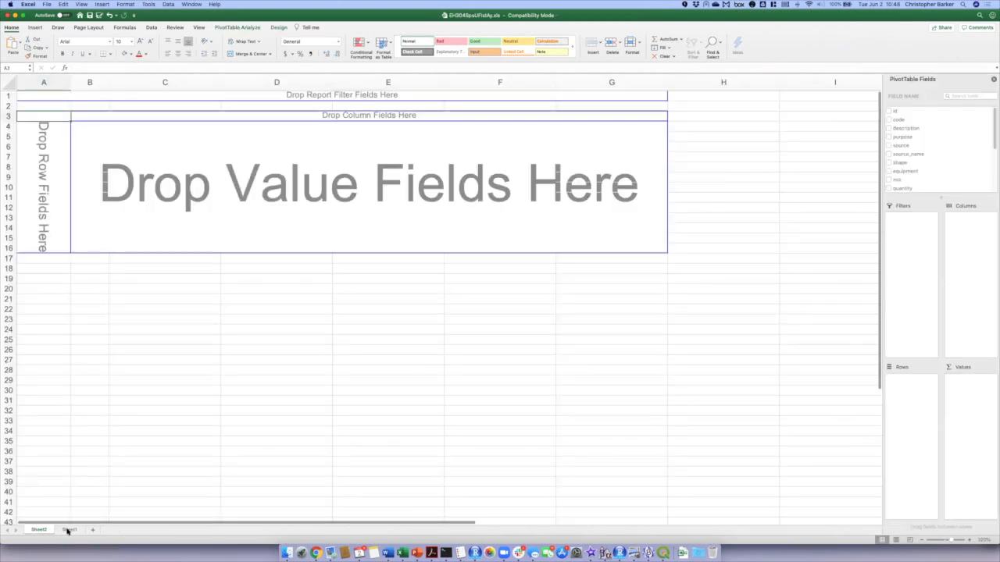
pyautogui.click(69, 531)
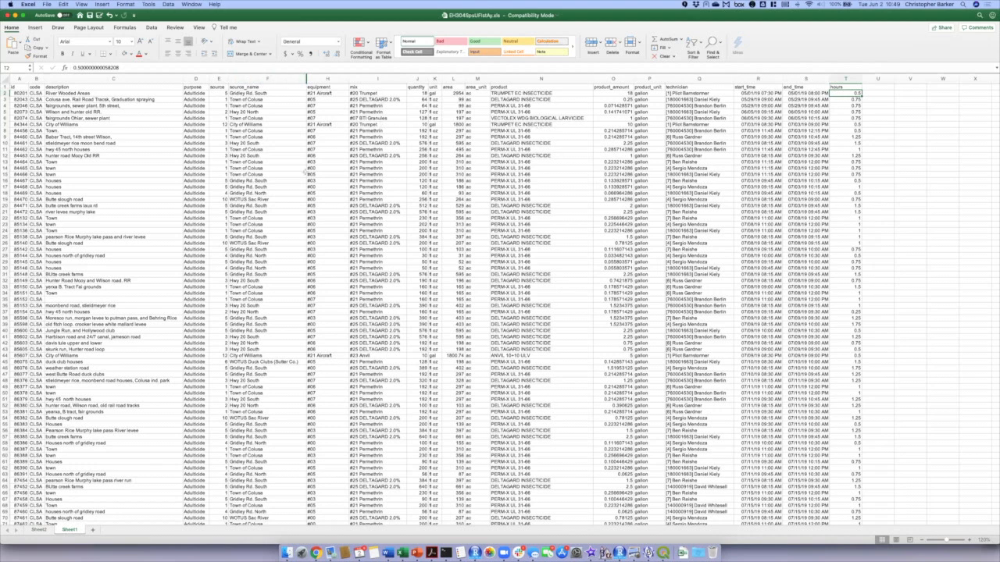
# Calculate the first record's hours in cell T2 from its end and start times with the formula =(S2-R2)*24.
pyautogui.click(850, 99)
pyautogui.click(849, 94)
pyautogui.write('=')
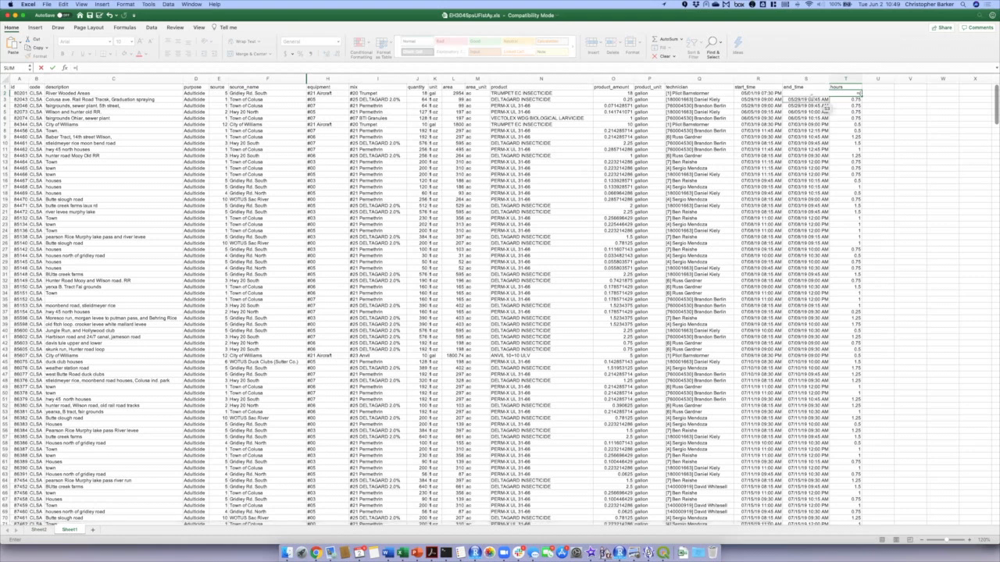
pyautogui.click(808, 94)
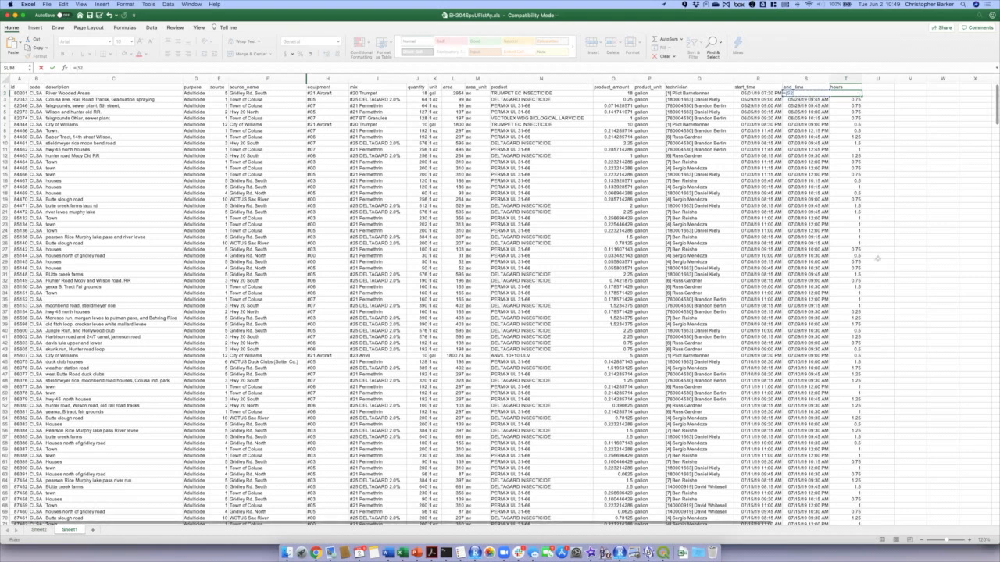
pyautogui.write('-')
pyautogui.click(748, 93)
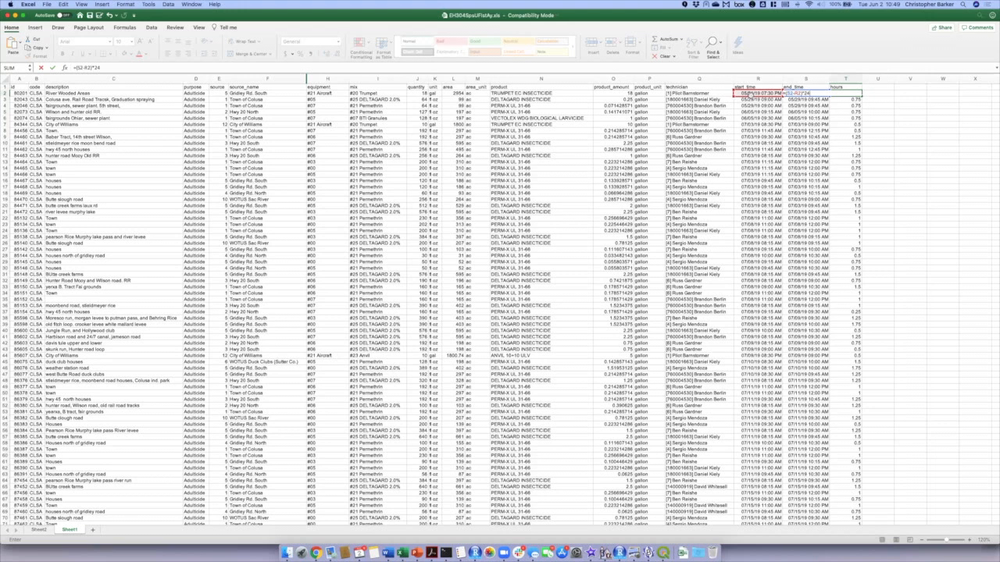
pyautogui.press('Return')
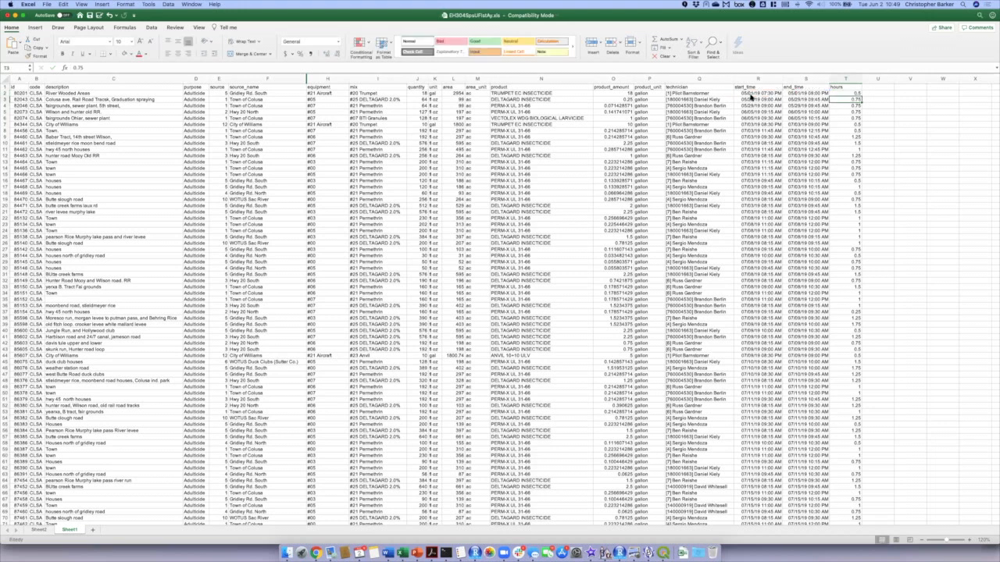
pyautogui.click(855, 93)
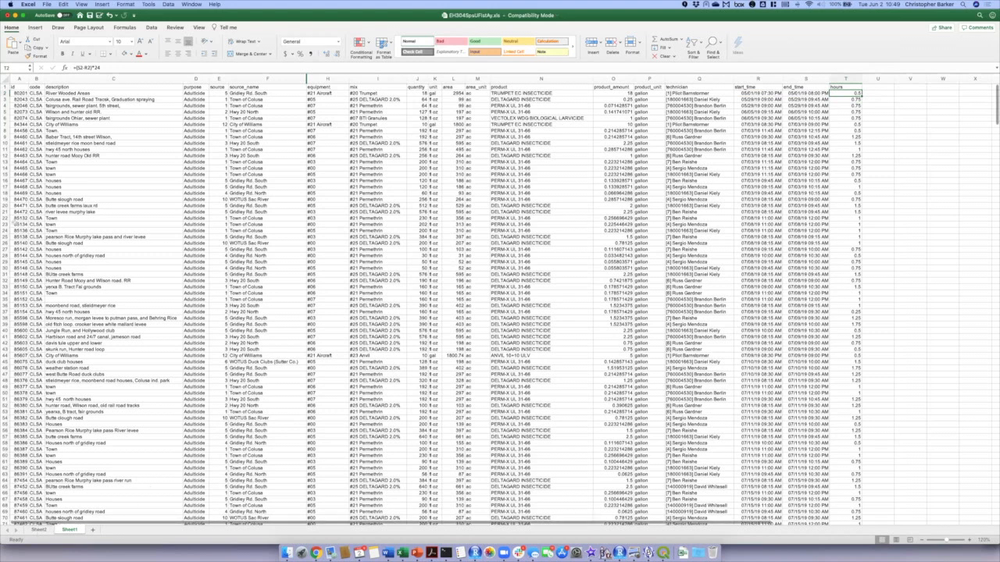
# Create a pivot table on a new worksheet from the whole Sheet1 data range, including the header row and hours column.
pyautogui.click(17, 88)
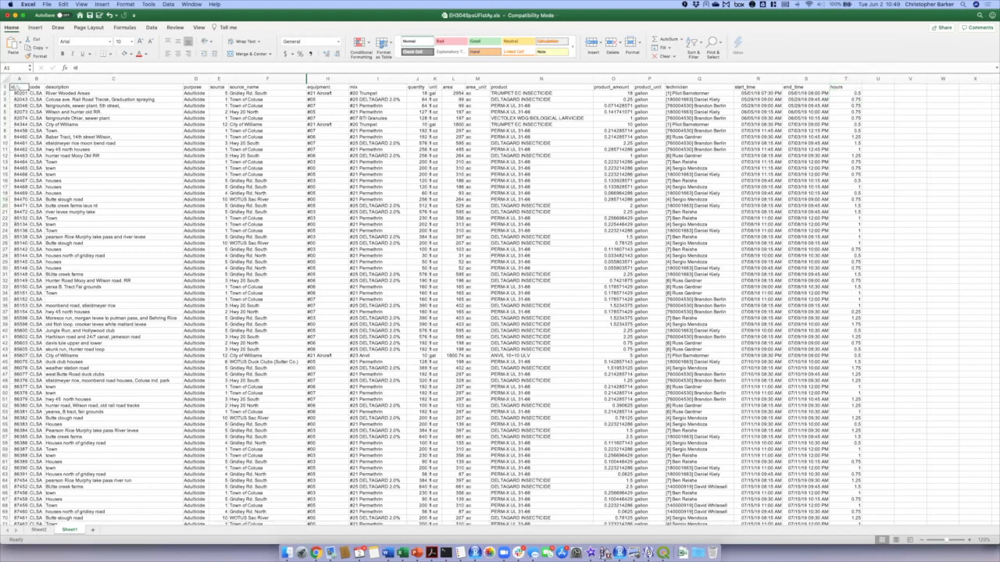
pyautogui.moveTo(17, 87); pyautogui.dragTo(855, 519)
pyautogui.scroll(-3, 515, 389)
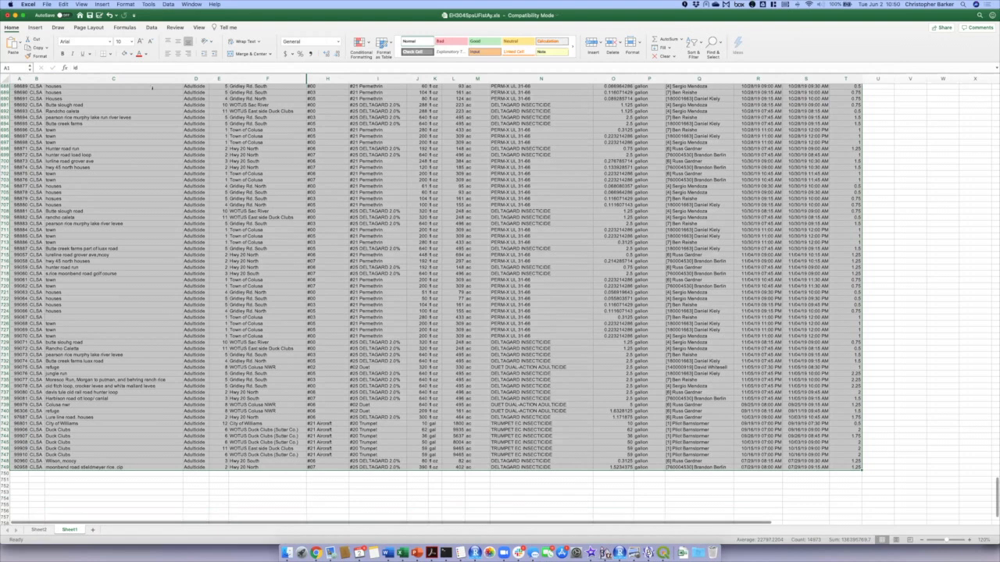
pyautogui.click(36, 28)
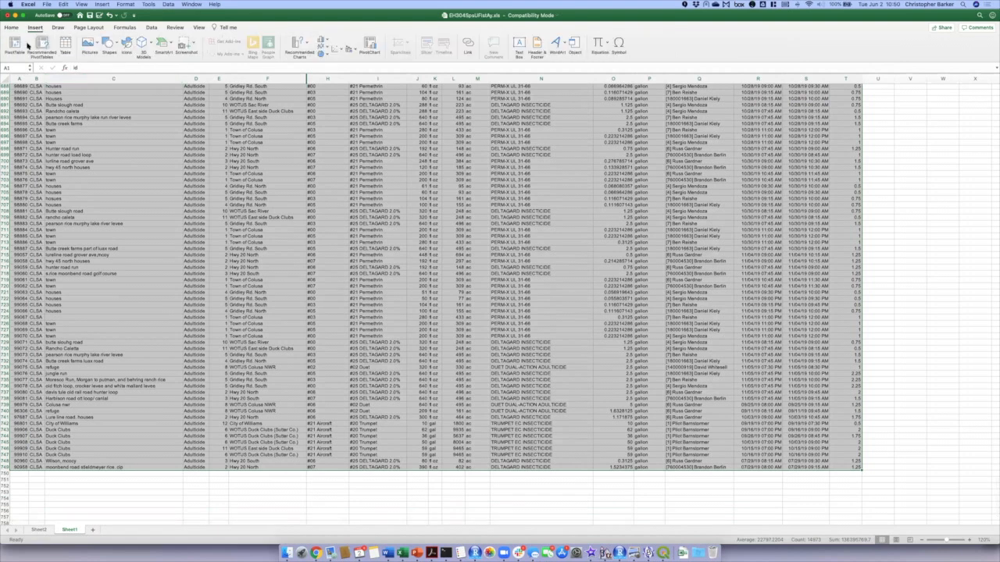
pyautogui.click(15, 45)
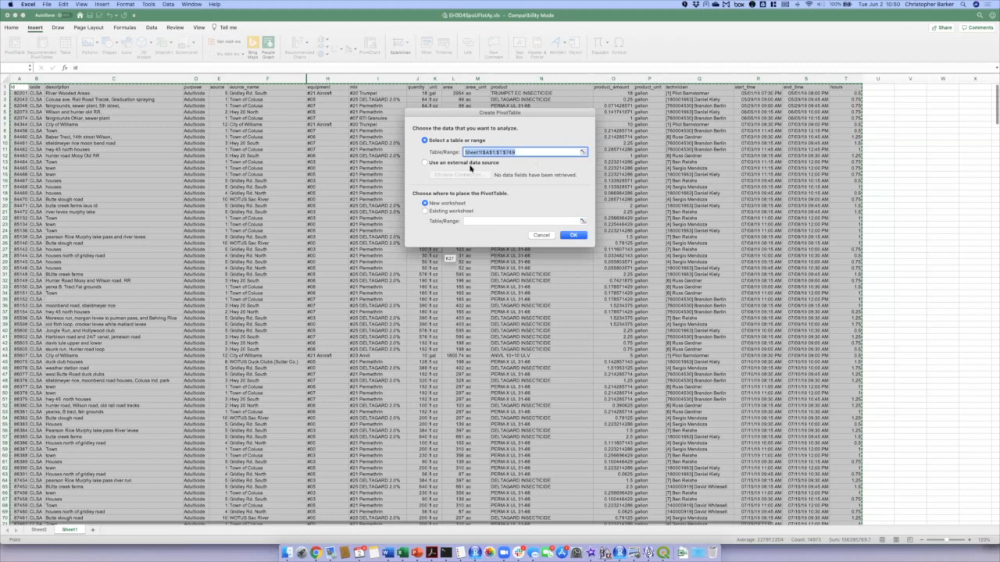
pyautogui.click(575, 236)
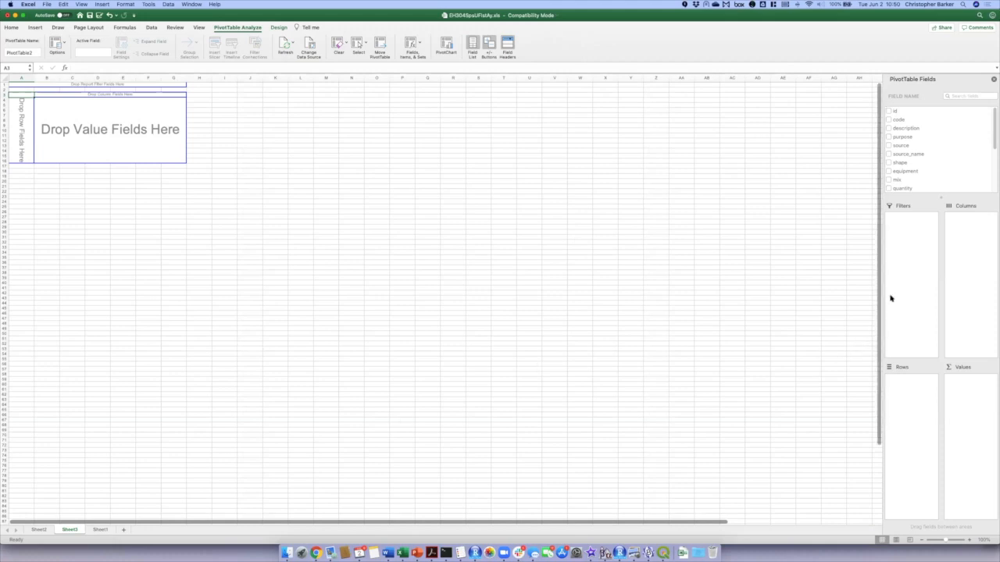
# Widen the PivotTable Fields pane and add the equipment field to the pivot table's rows.
pyautogui.moveTo(881, 292); pyautogui.dragTo(730, 294)
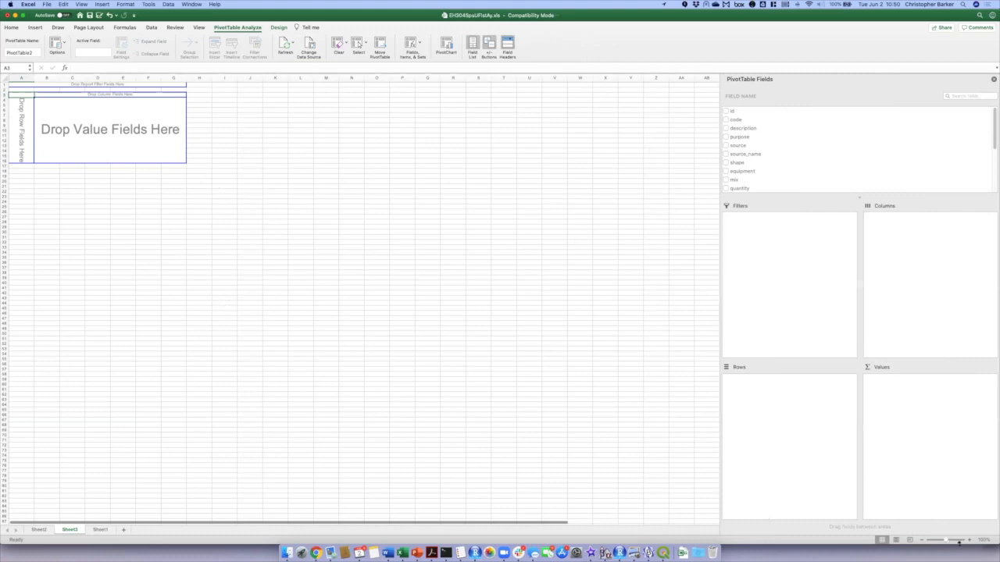
pyautogui.click(971, 540)
pyautogui.click(972, 541)
pyautogui.click(972, 541)
pyautogui.click(971, 541)
pyautogui.click(972, 541)
pyautogui.click(972, 541)
pyautogui.click(972, 541)
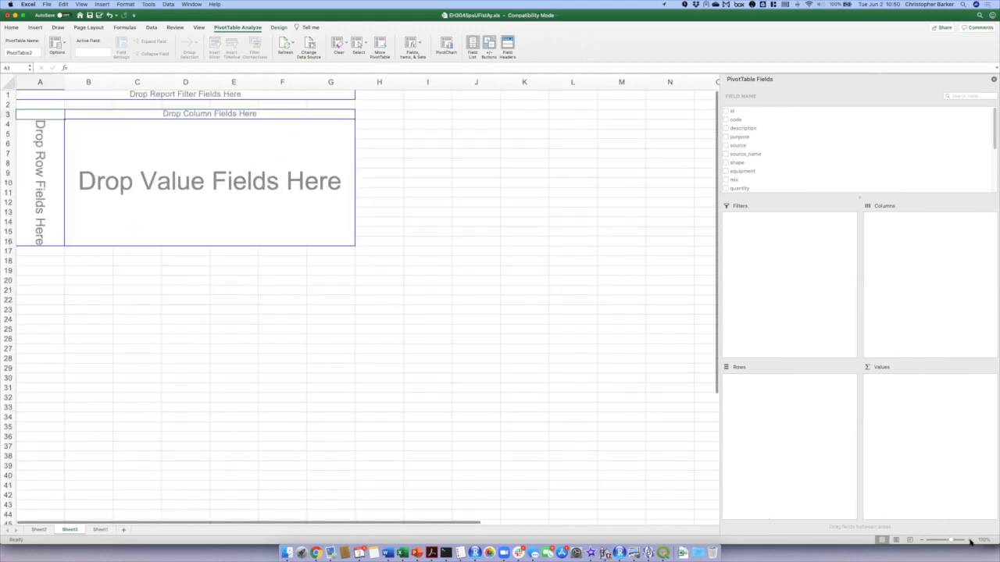
pyautogui.scroll(-5, 874, 176)
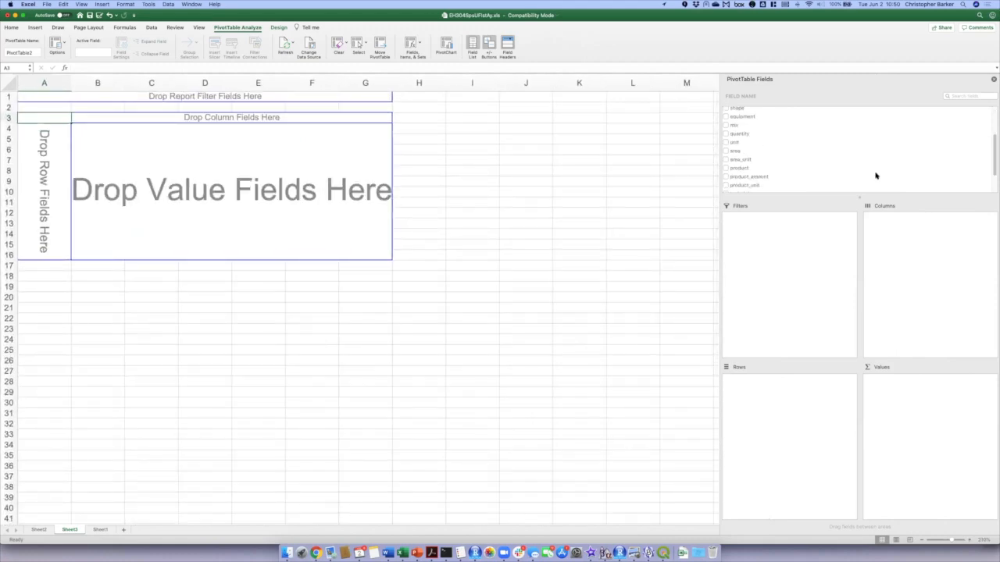
pyautogui.scroll(2, 873, 176)
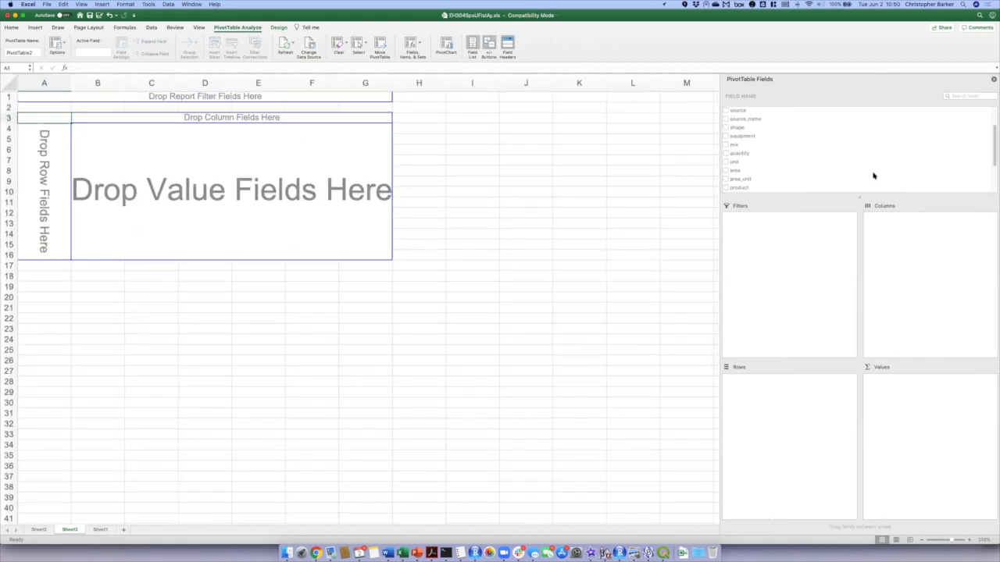
pyautogui.moveTo(742, 136); pyautogui.dragTo(769, 421)
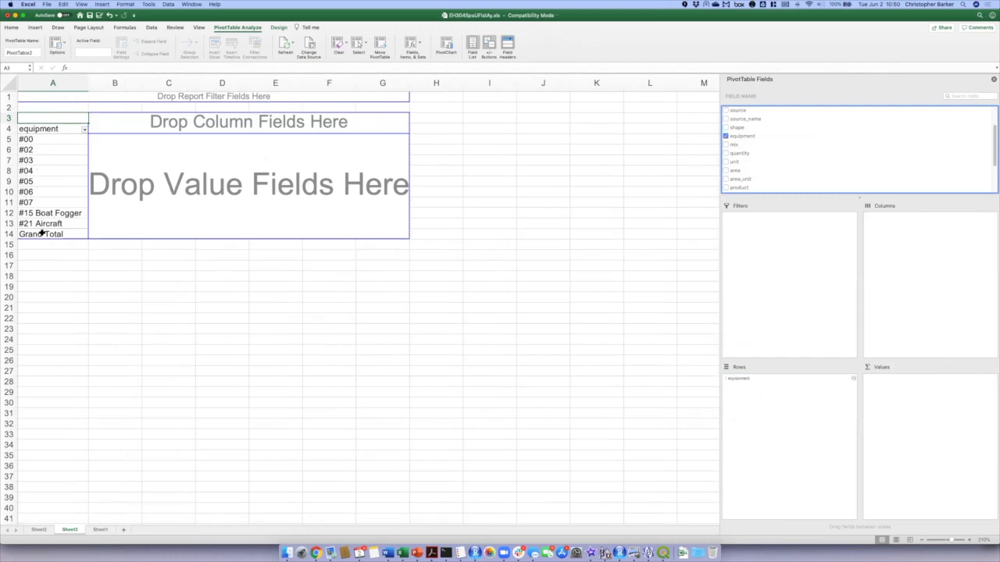
pyautogui.scroll(-3, 774, 171)
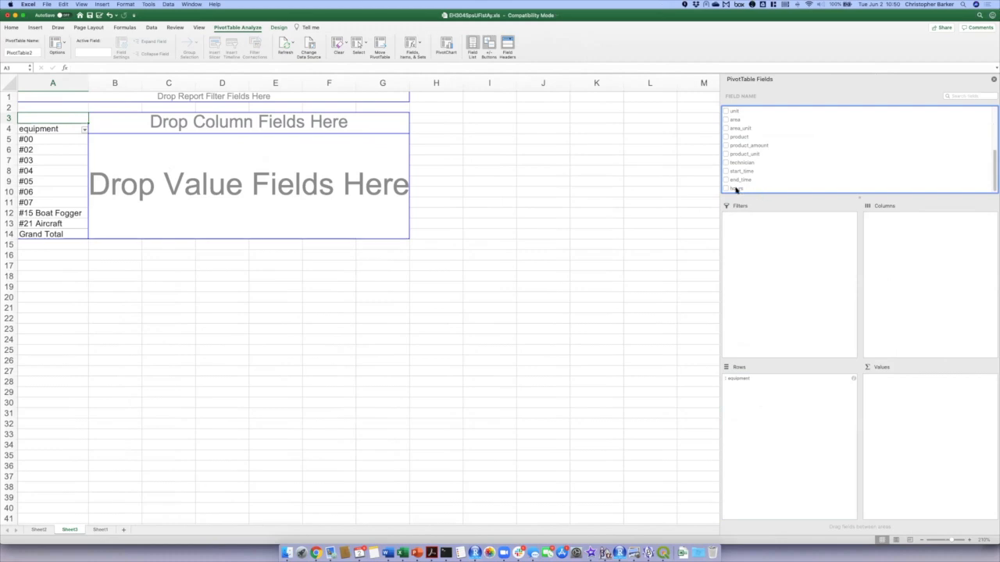
# Add the hours field to the pivot table's values as a sum and review the total hours per piece of equipment.
pyautogui.moveTo(737, 189); pyautogui.dragTo(893, 409)
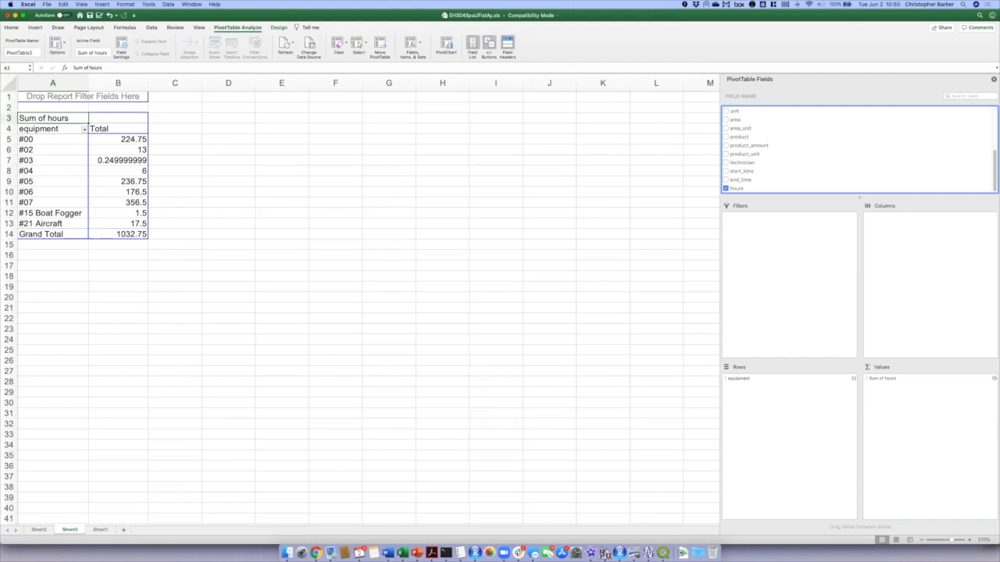
pyautogui.moveTo(122, 139); pyautogui.dragTo(118, 224)
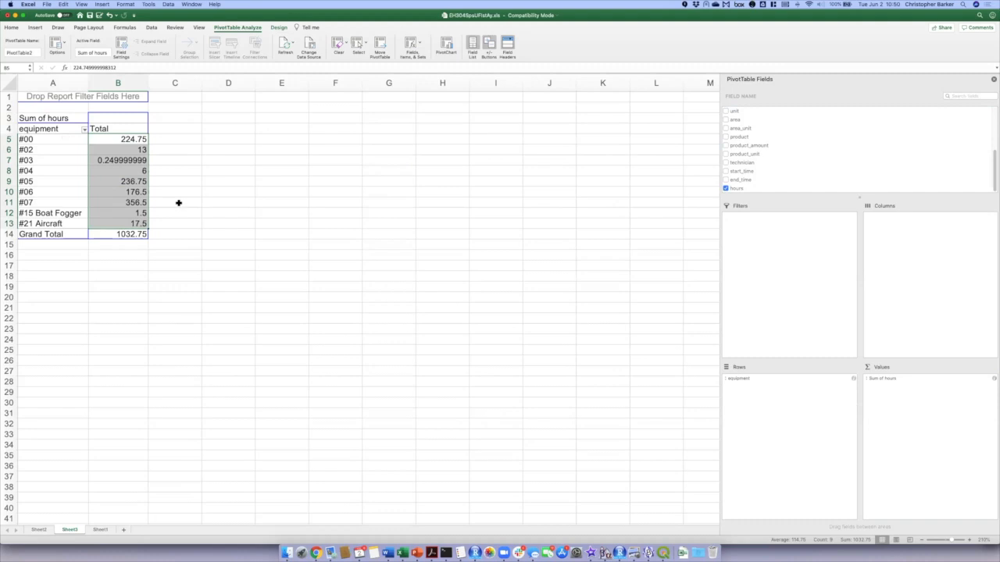
pyautogui.click(133, 170)
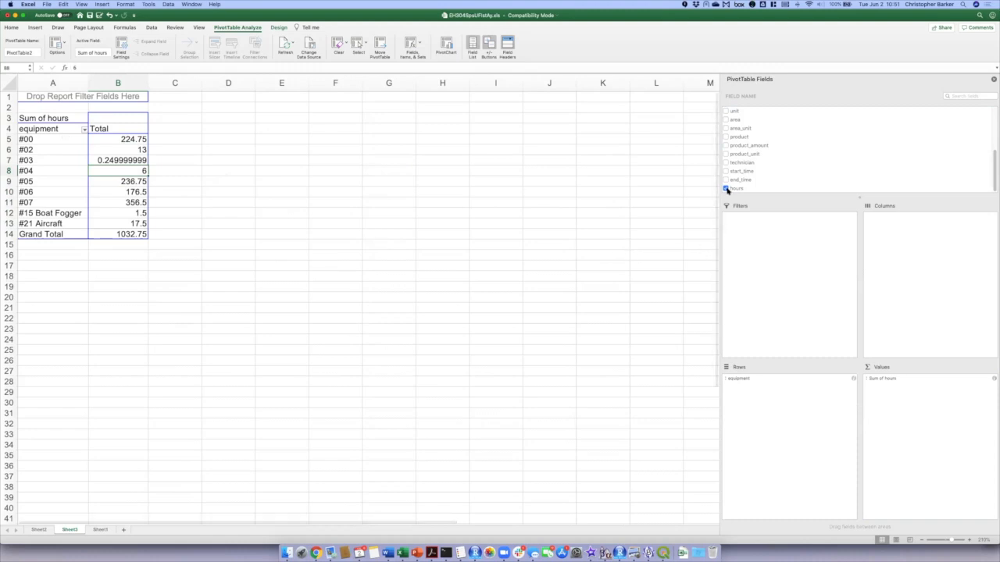
pyautogui.click(726, 189)
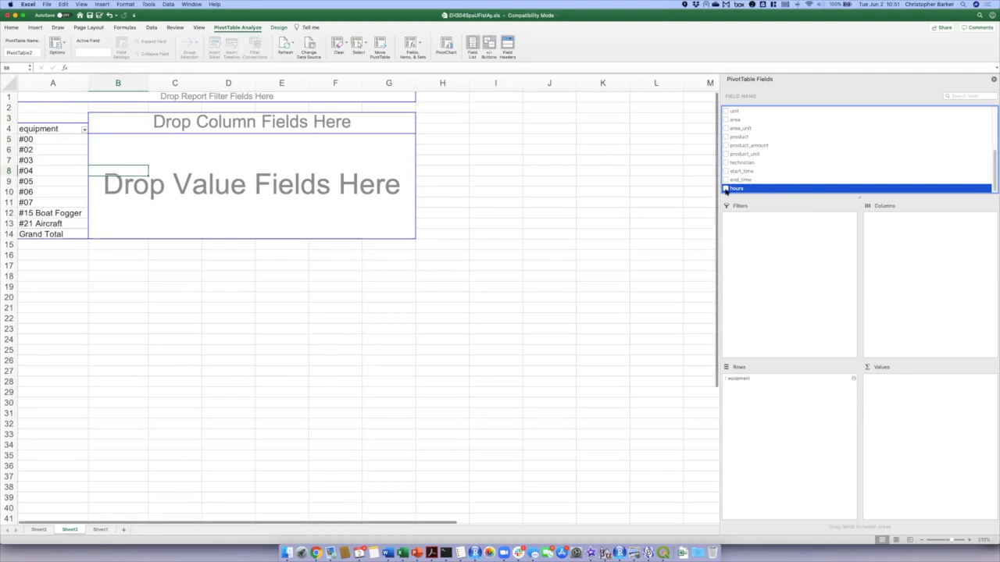
pyautogui.click(725, 189)
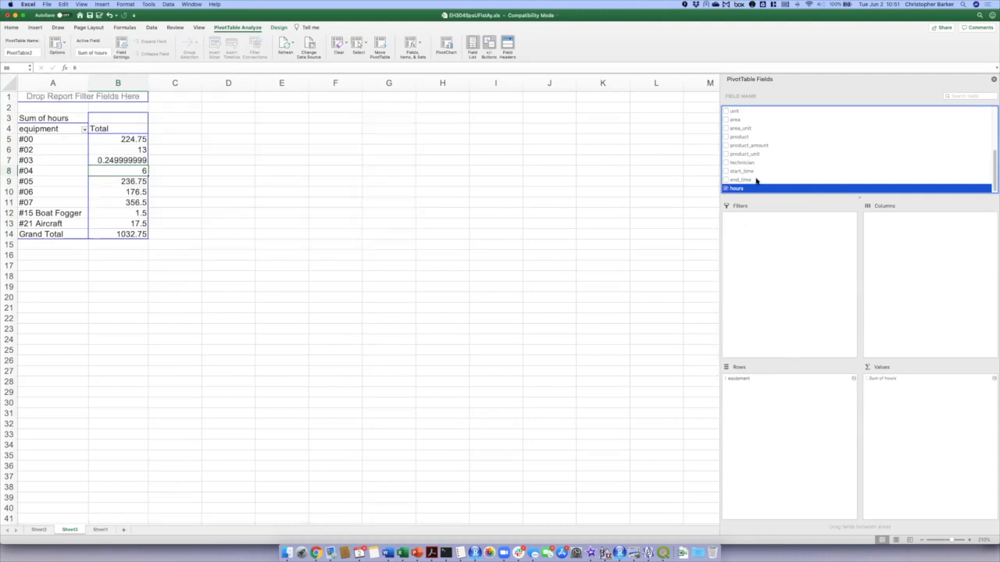
# Replace equipment with technician in the pivot table's rows and check the summed hours for each technician.
pyautogui.scroll(3, 756, 180)
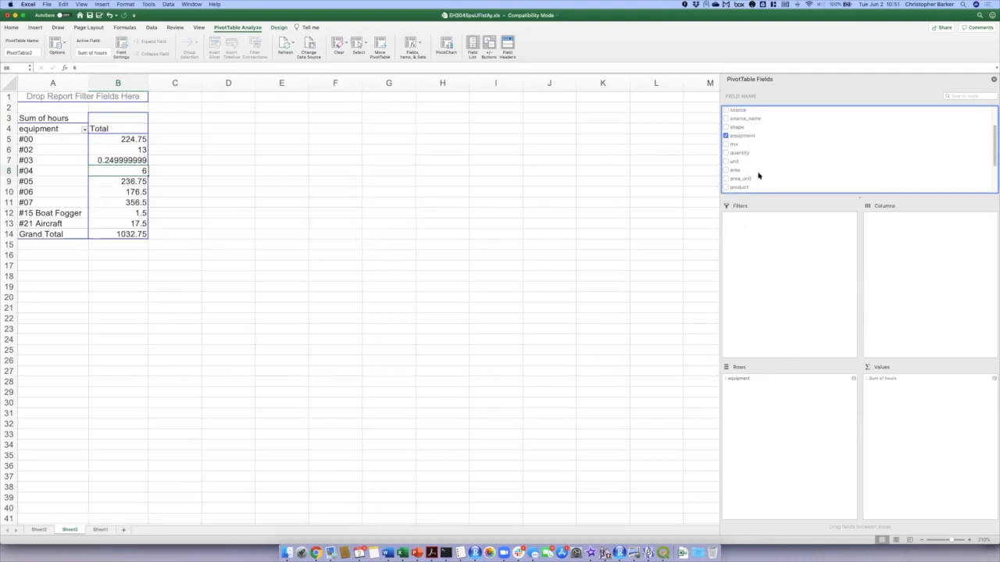
pyautogui.click(726, 136)
pyautogui.scroll(-3, 754, 163)
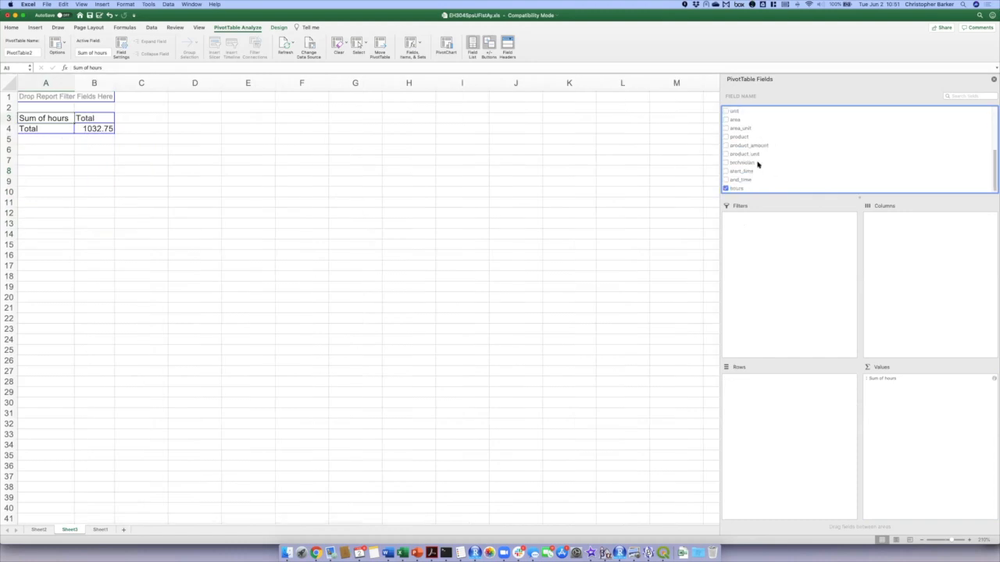
pyautogui.moveTo(750, 164); pyautogui.dragTo(766, 410)
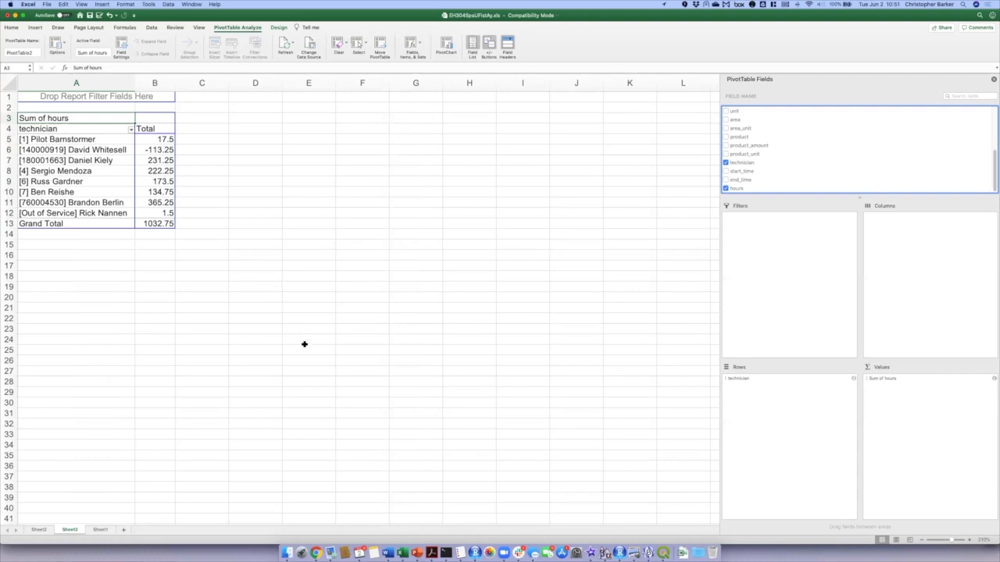
pyautogui.moveTo(74, 139); pyautogui.dragTo(76, 213)
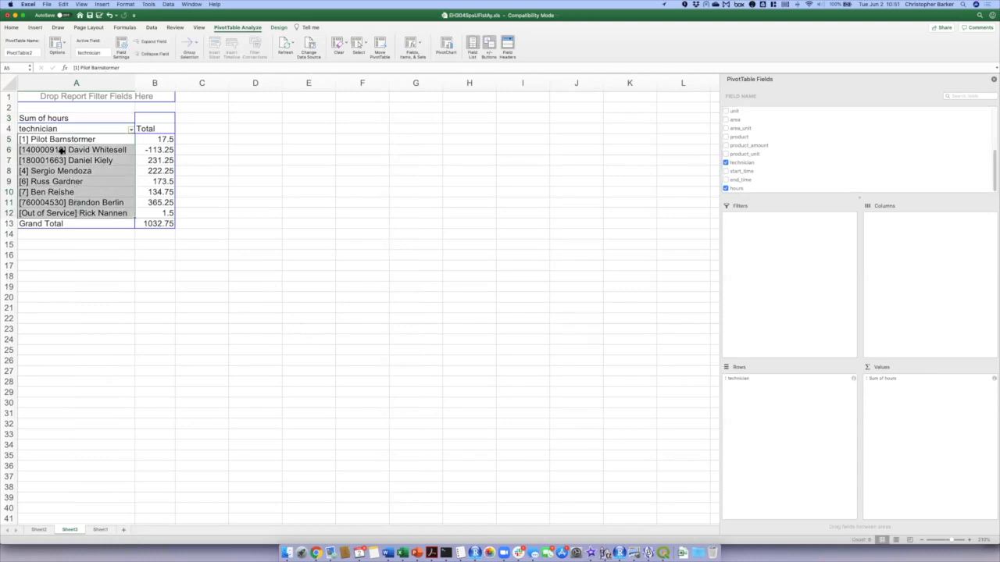
pyautogui.click(156, 151)
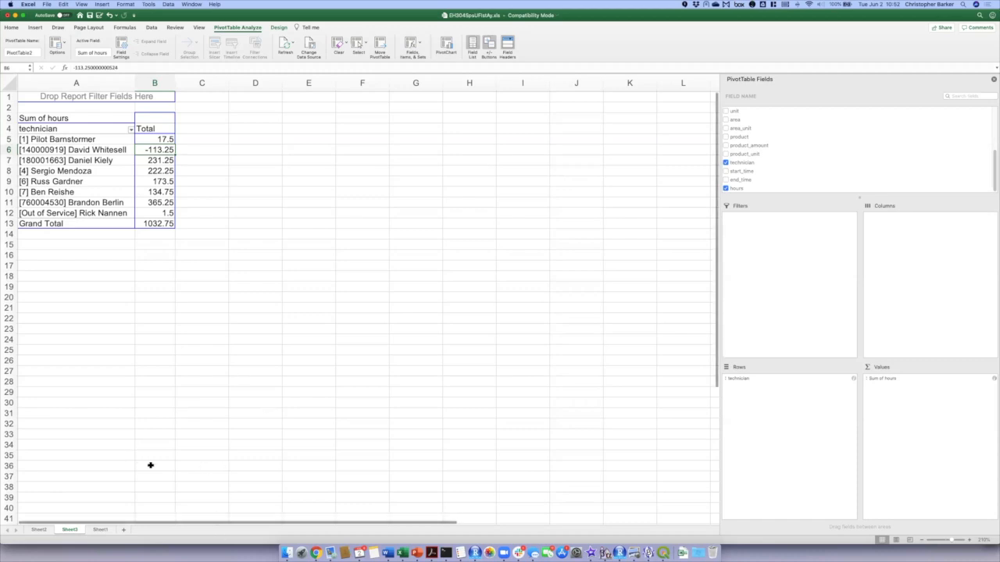
# Replace technician in the pivot table's rows with source_name, trying equipment in between.
pyautogui.scroll(-1, 245, 382)
pyautogui.scroll(1, 245, 382)
pyautogui.scroll(3, 764, 160)
pyautogui.click(764, 145)
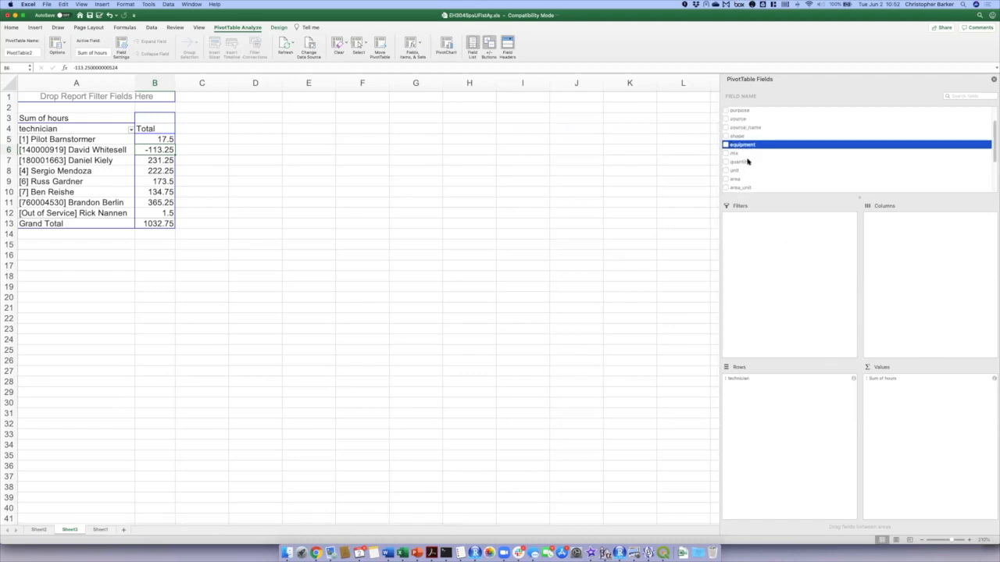
pyautogui.moveTo(750, 378); pyautogui.dragTo(775, 425)
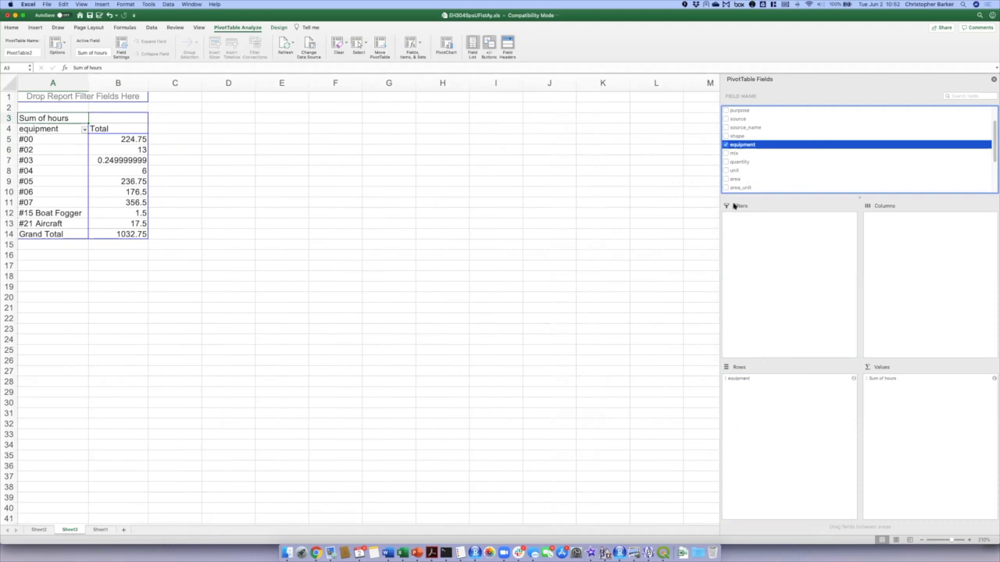
pyautogui.click(726, 145)
pyautogui.moveTo(741, 129); pyautogui.dragTo(778, 392)
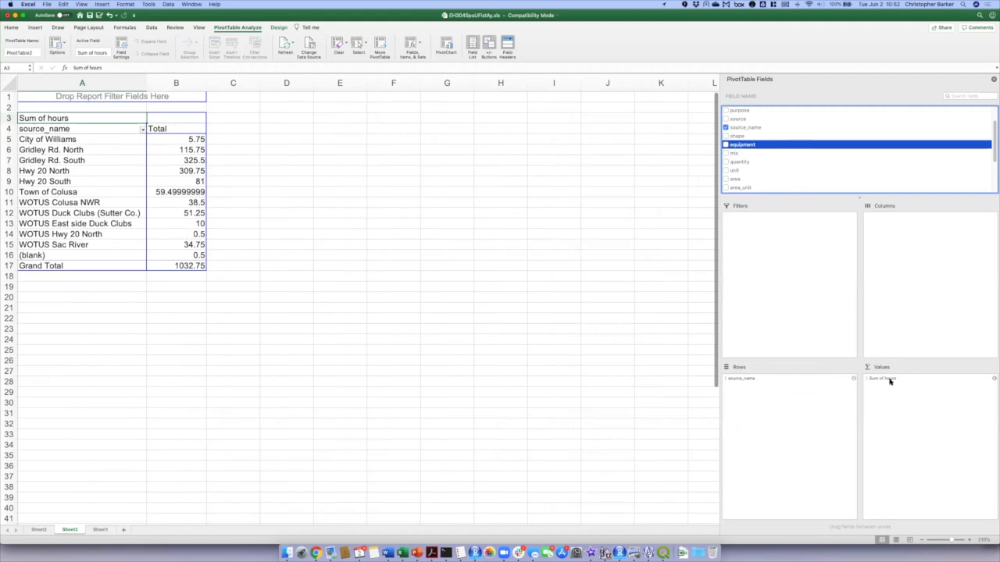
# Replace hours in the pivot table's values with a sum of area, trying a sum of quantity first.
pyautogui.moveTo(888, 380); pyautogui.dragTo(754, 186)
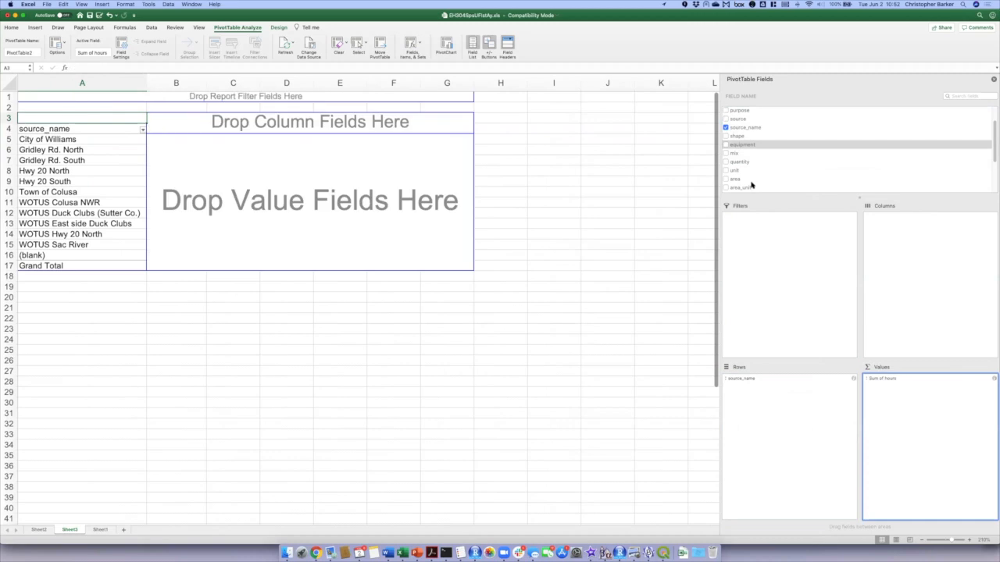
pyautogui.scroll(-1, 742, 172)
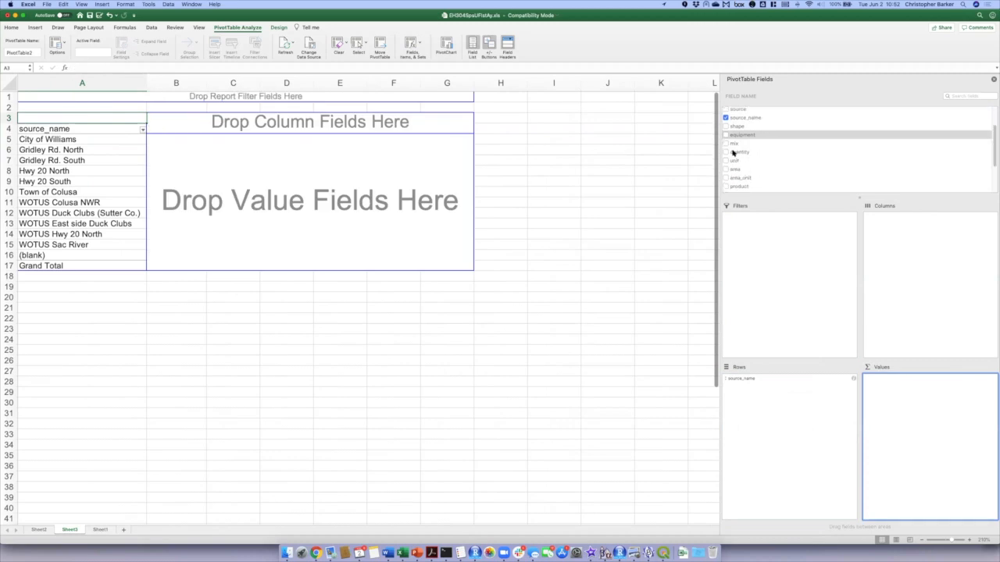
pyautogui.moveTo(743, 135); pyautogui.dragTo(896, 415)
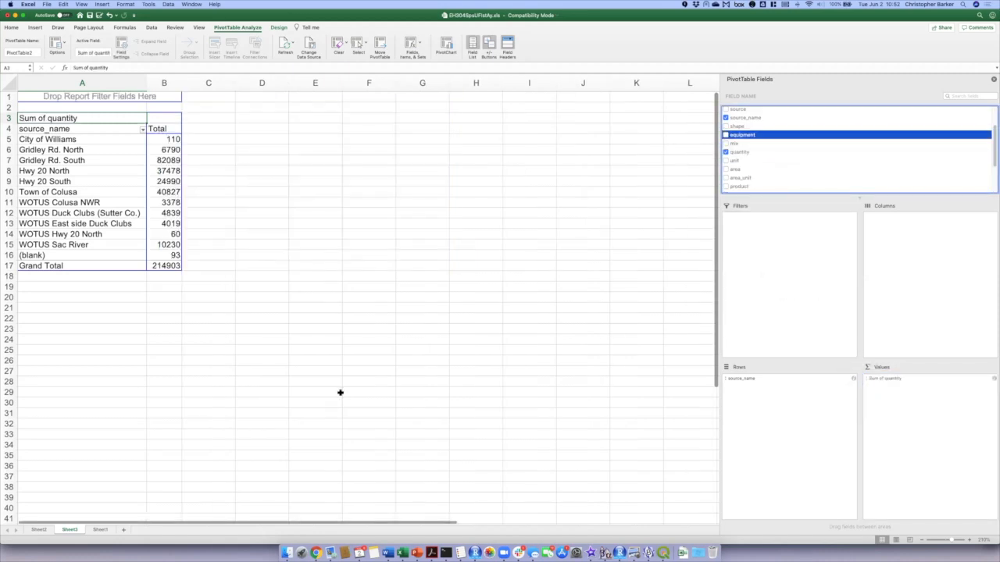
pyautogui.moveTo(893, 380); pyautogui.dragTo(900, 401)
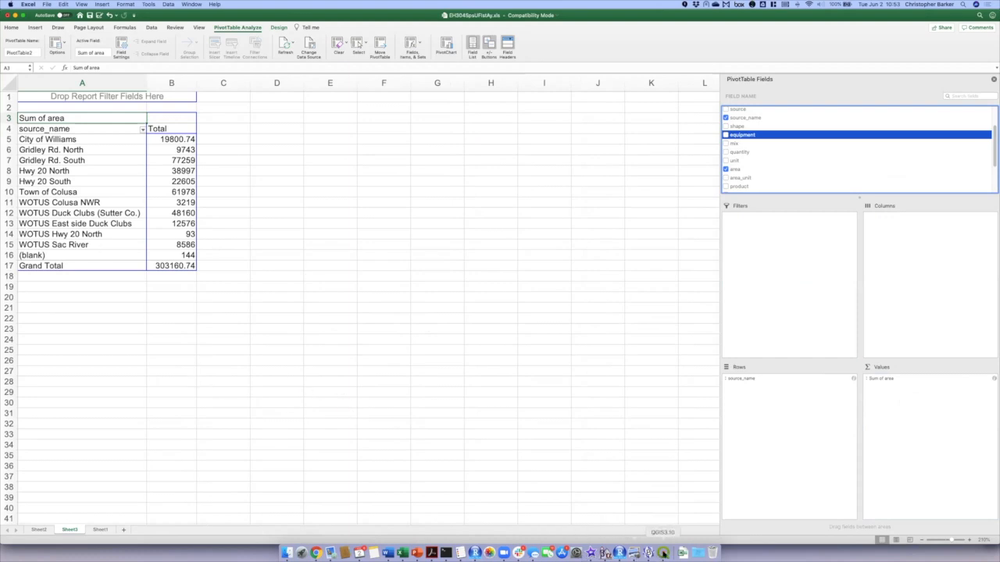
# Switch to QGIS and enlarge its window to full size before returning to the Excel pivot table.
pyautogui.click(662, 553)
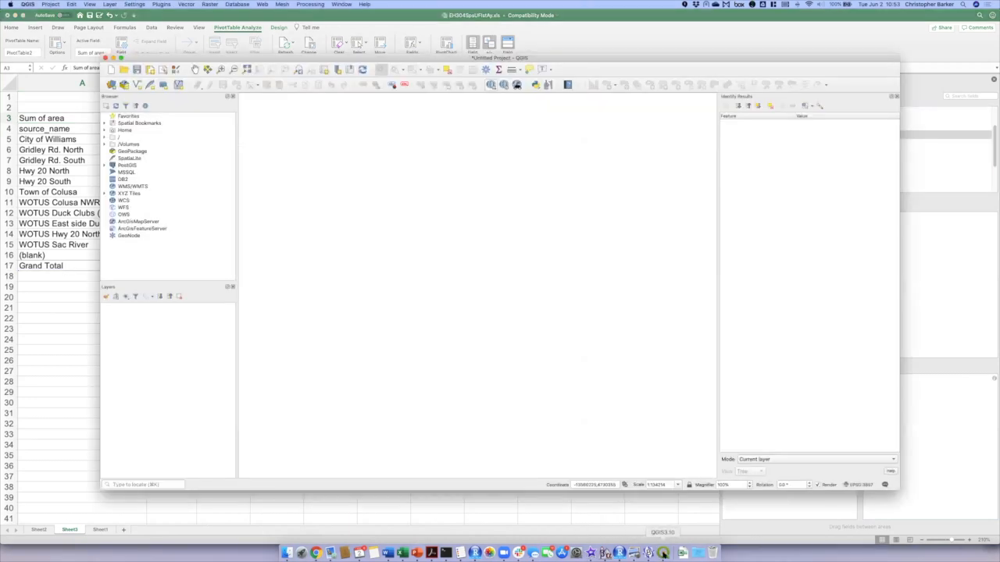
pyautogui.doubleClick(568, 60)
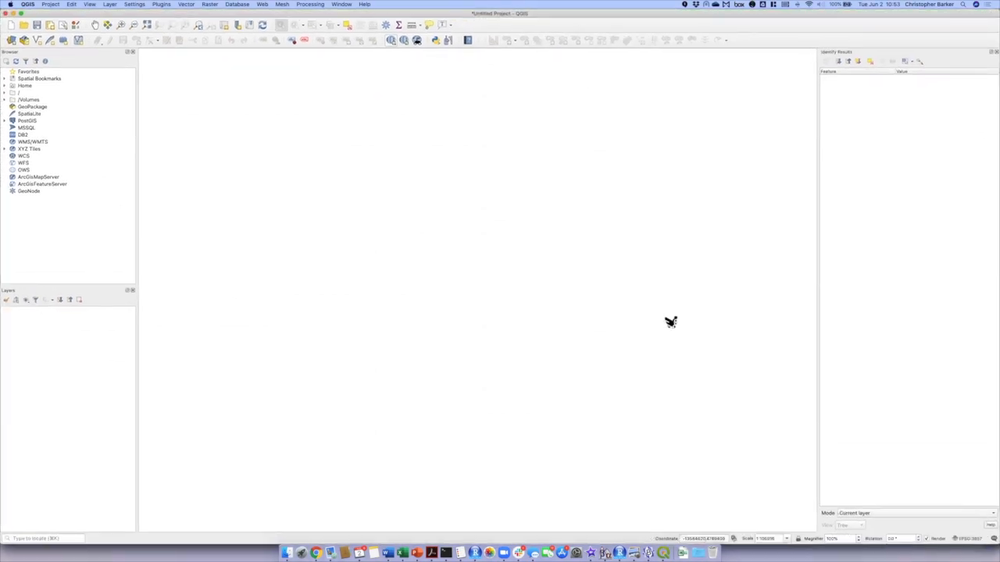
pyautogui.click(402, 554)
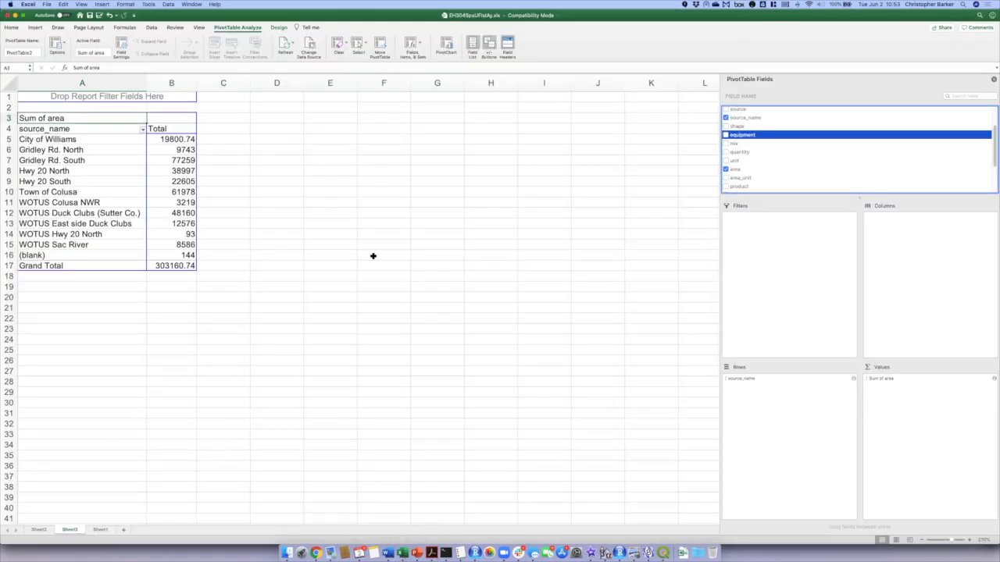
# Bring up the .csv application export in Excel and inspect the polygon coordinates in its shape column.
pyautogui.press('super+grave')
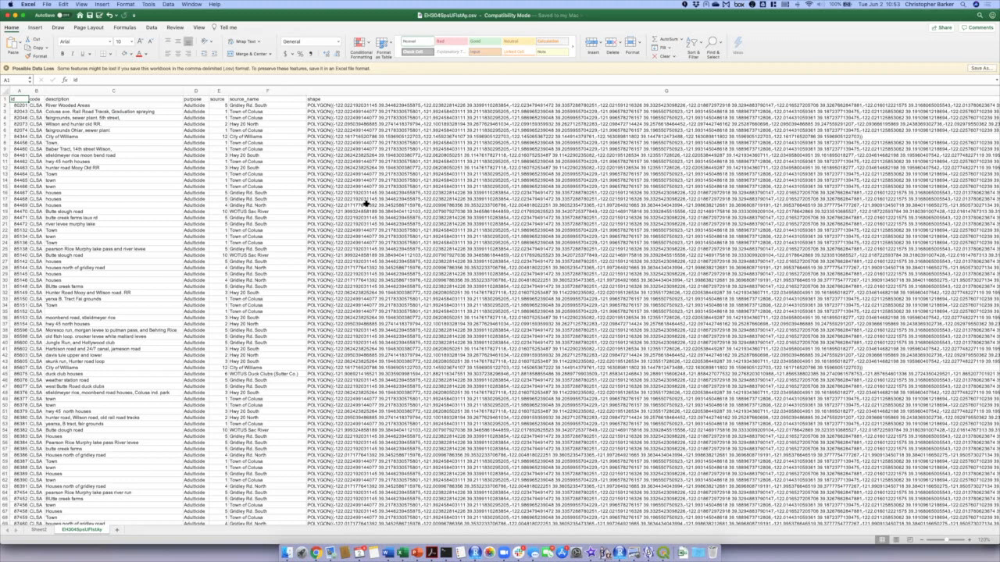
pyautogui.click(365, 92)
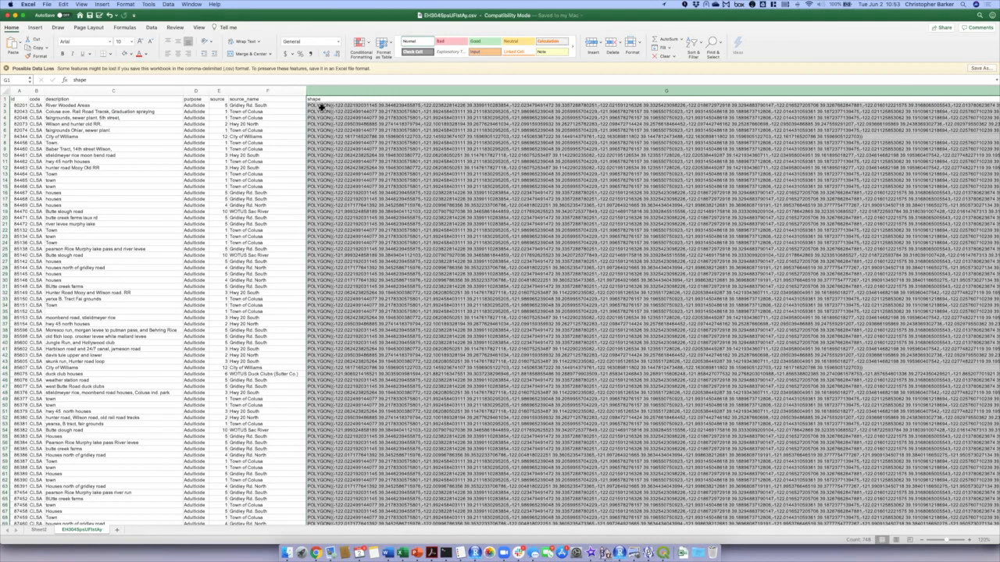
pyautogui.click(313, 104)
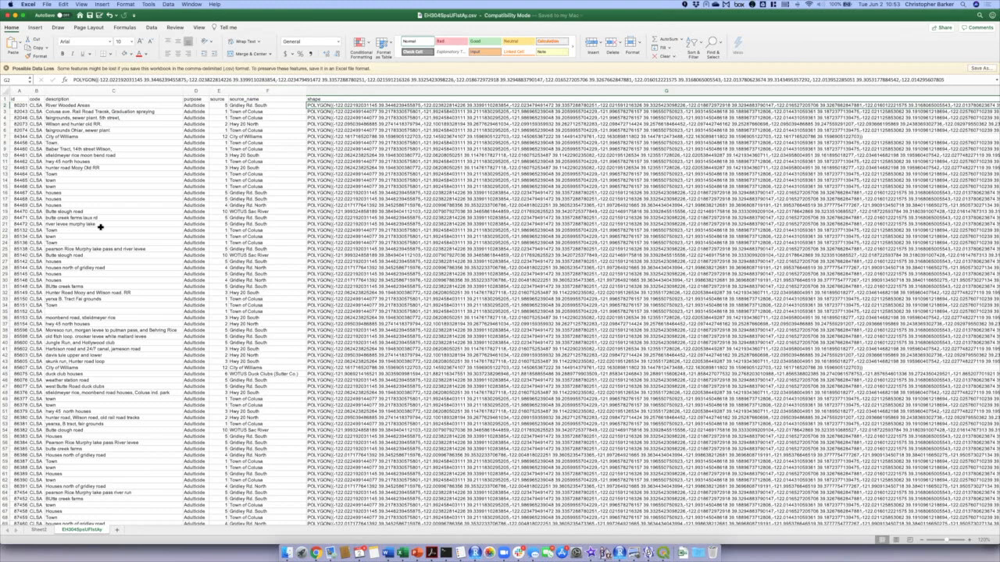
pyautogui.click(329, 92)
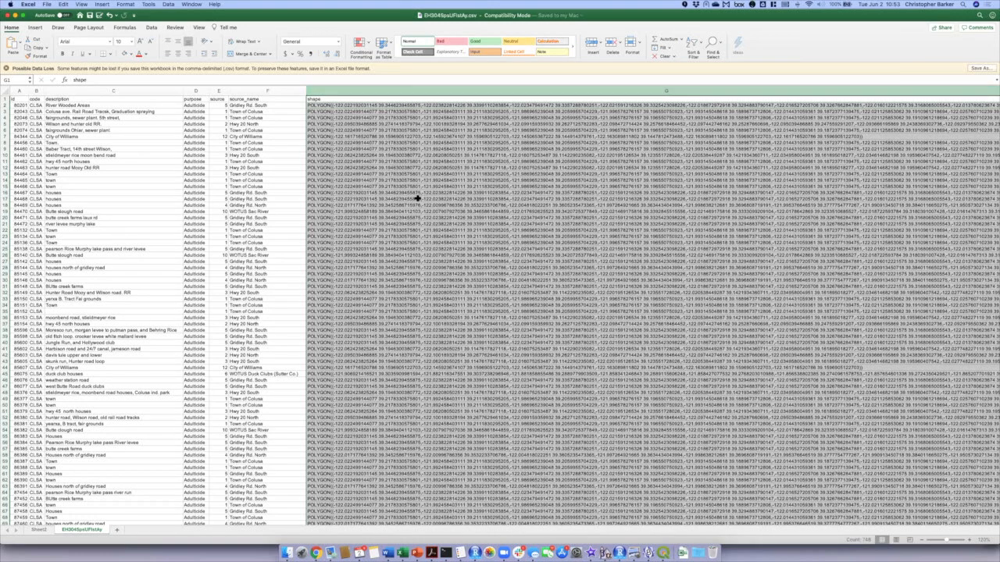
# Switch to QGIS, close the Identify Results pane and add the OSM Standard basemap to the project.
pyautogui.click(662, 552)
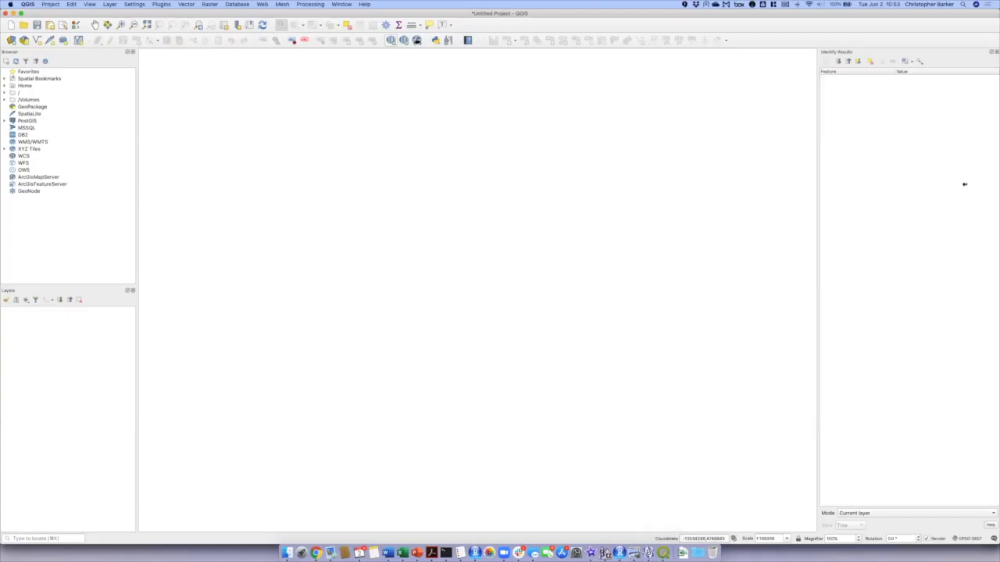
pyautogui.click(994, 52)
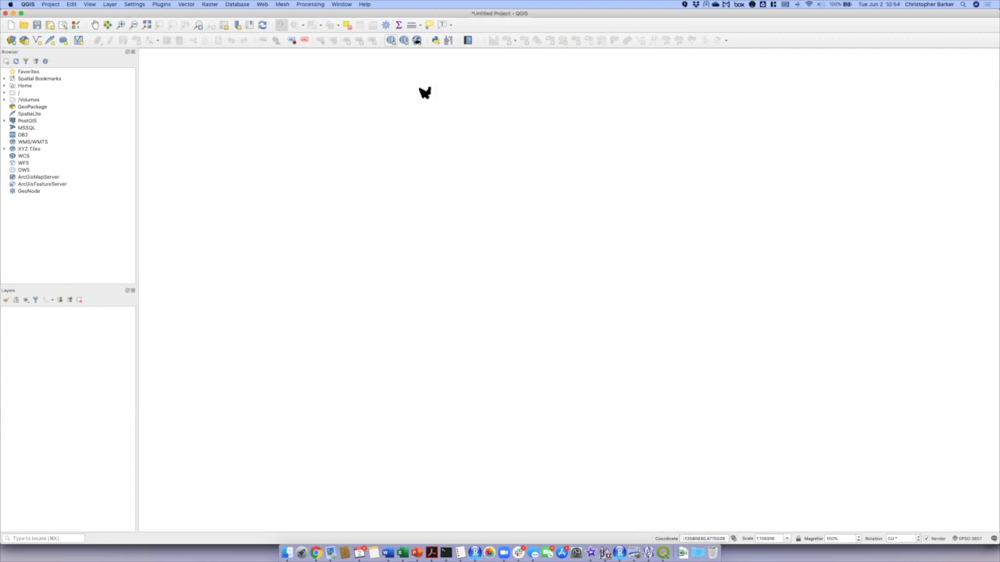
pyautogui.click(391, 41)
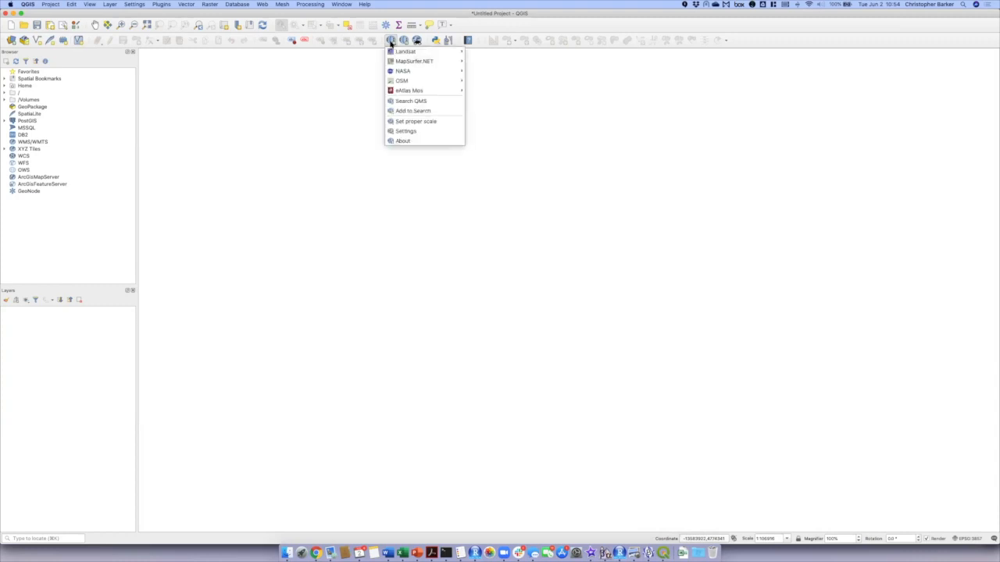
pyautogui.moveTo(410, 81)
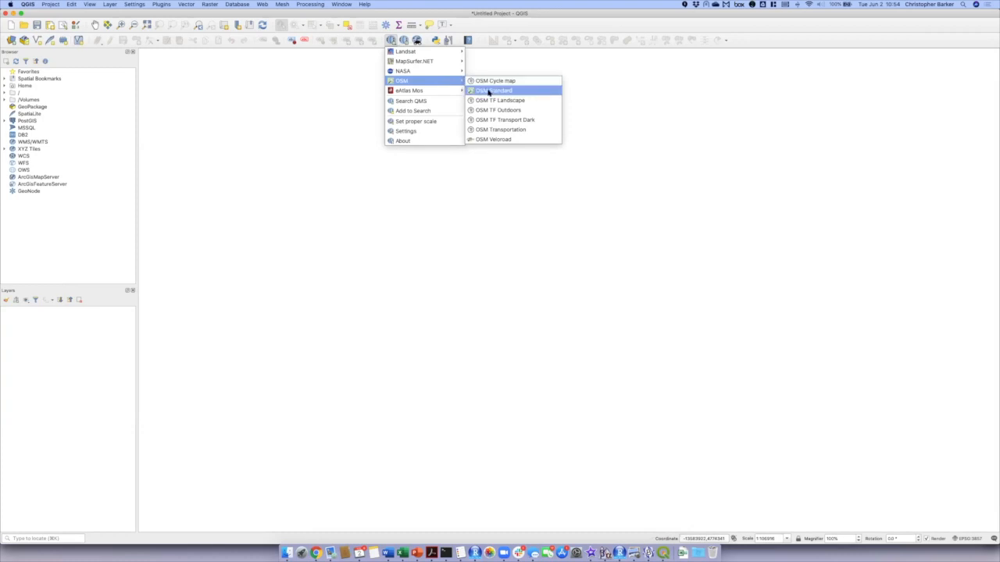
pyautogui.click(489, 91)
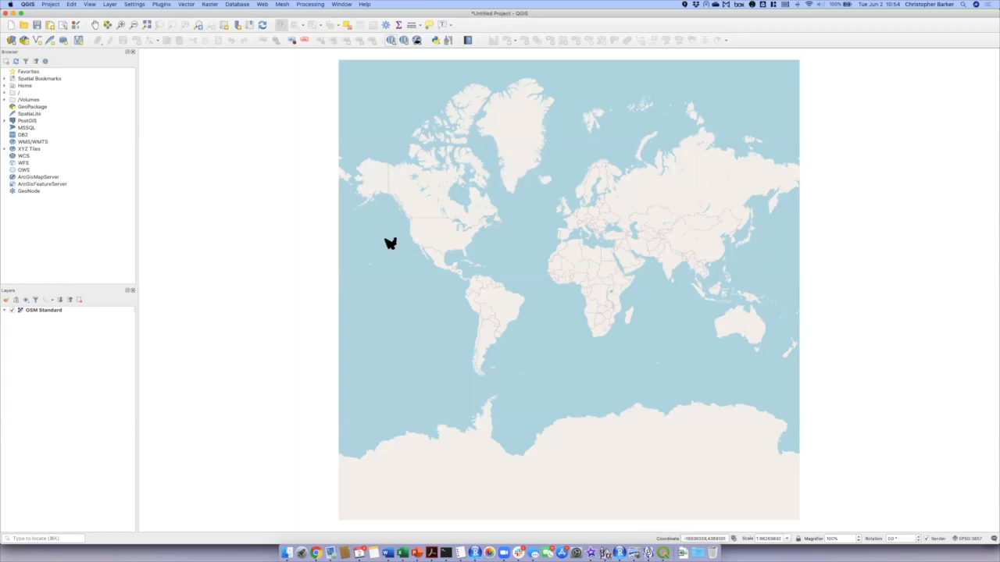
# Zoom and pan the map from the world view to the area around Colusa, California.
pyautogui.scroll(3, 413, 235)
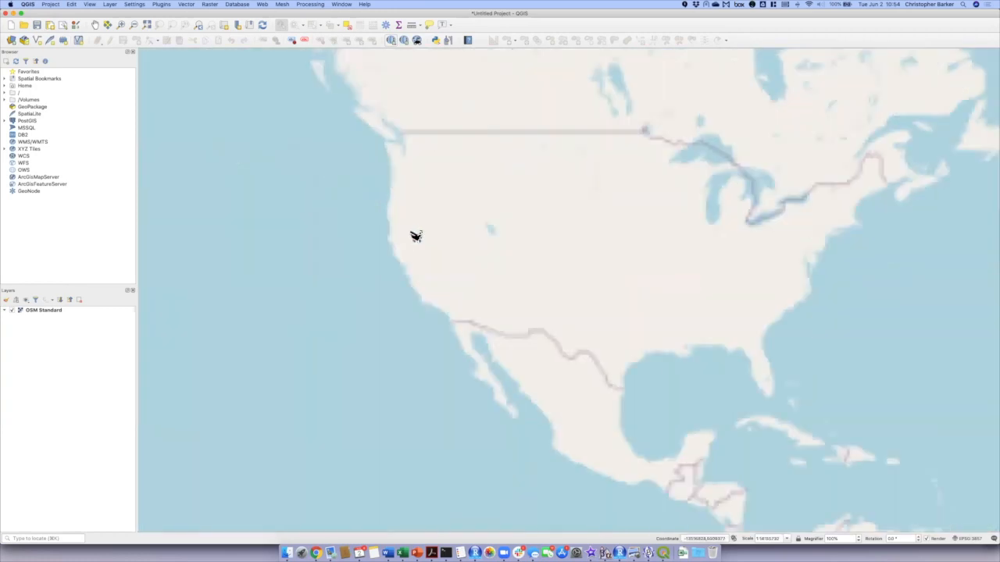
pyautogui.scroll(2, 402, 285)
pyautogui.scroll(3, 393, 346)
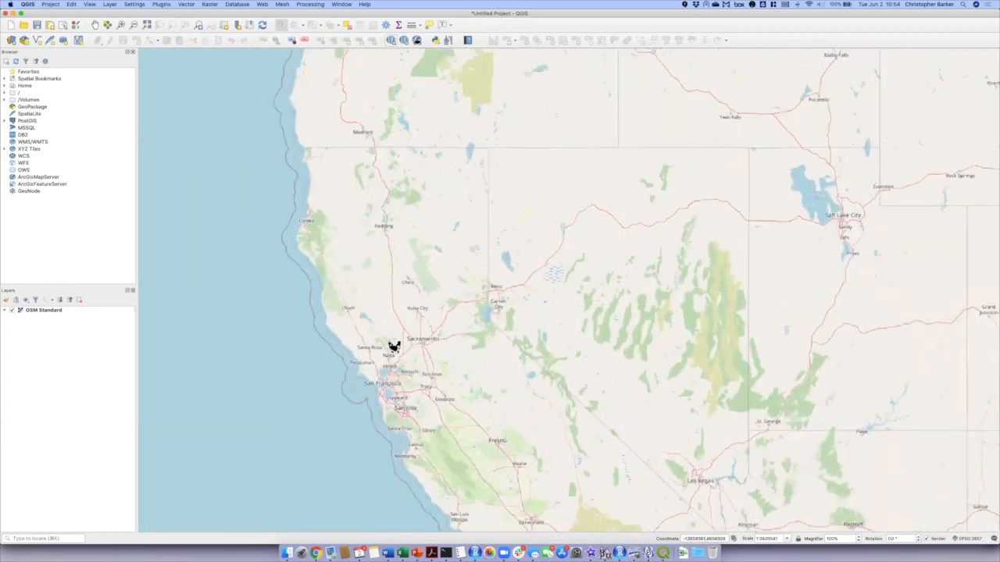
pyautogui.scroll(3, 402, 313)
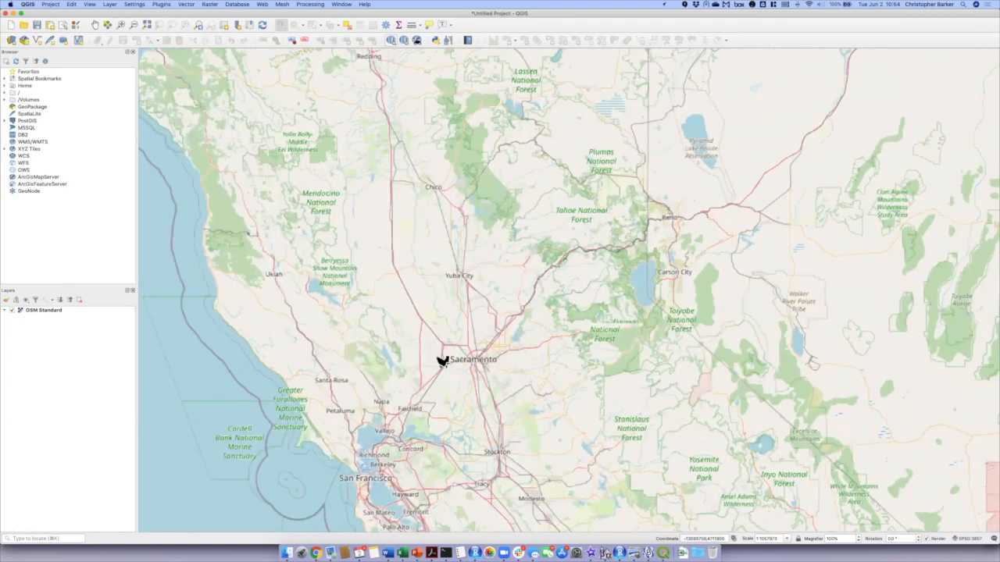
pyautogui.scroll(6, 419, 273)
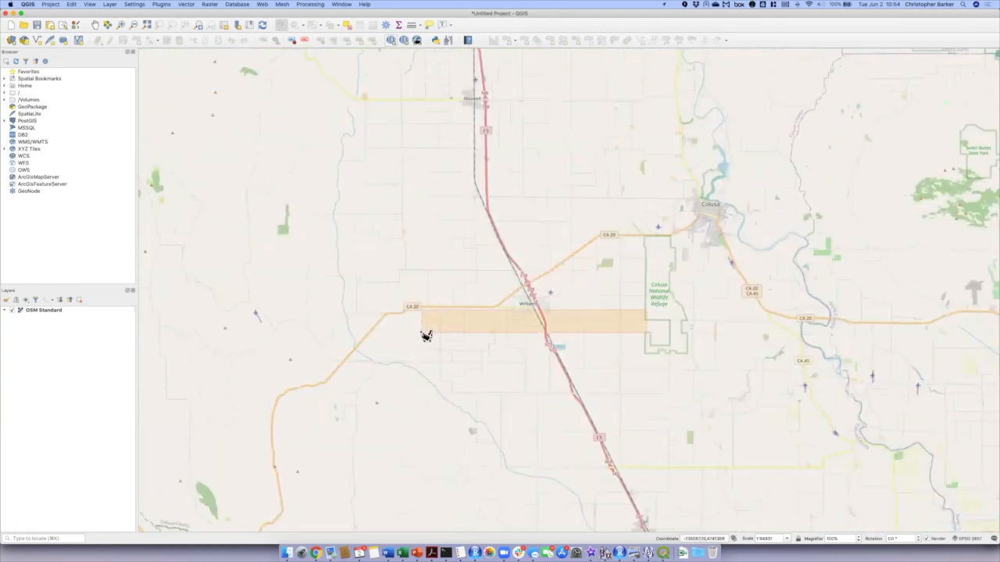
pyautogui.click(95, 25)
pyautogui.moveTo(500, 396); pyautogui.dragTo(351, 450)
pyautogui.moveTo(437, 387); pyautogui.dragTo(331, 395)
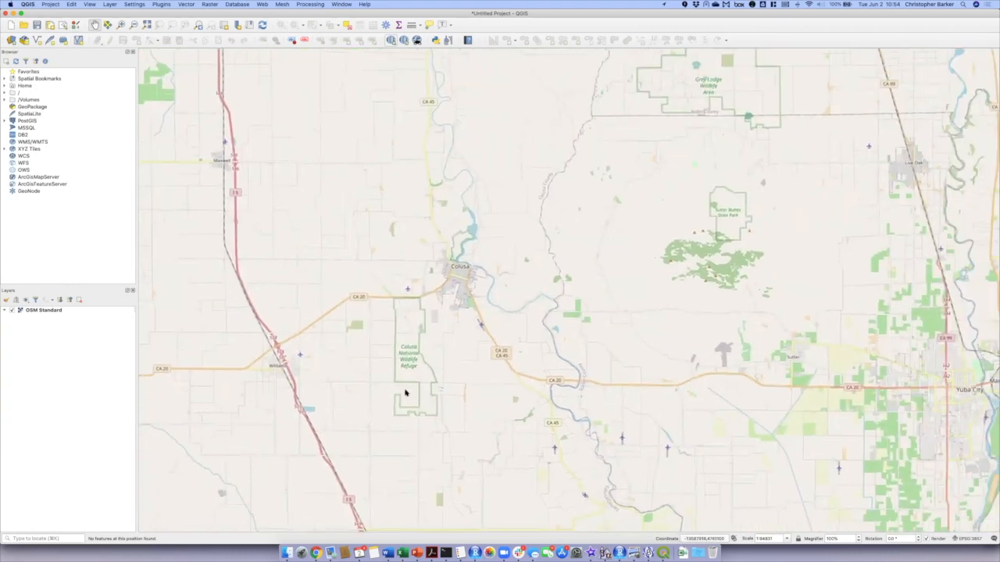
pyautogui.scroll(-1, 406, 392)
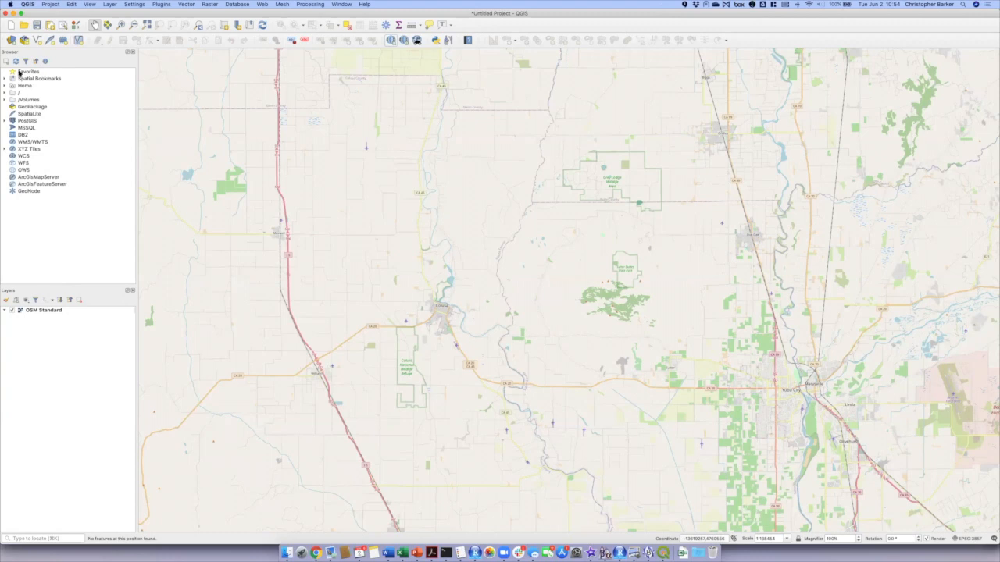
# Load EH304SpsUFIstAy.csv from the Downloads folder as a delimited text source in the Data Source Manager.
pyautogui.click(11, 41)
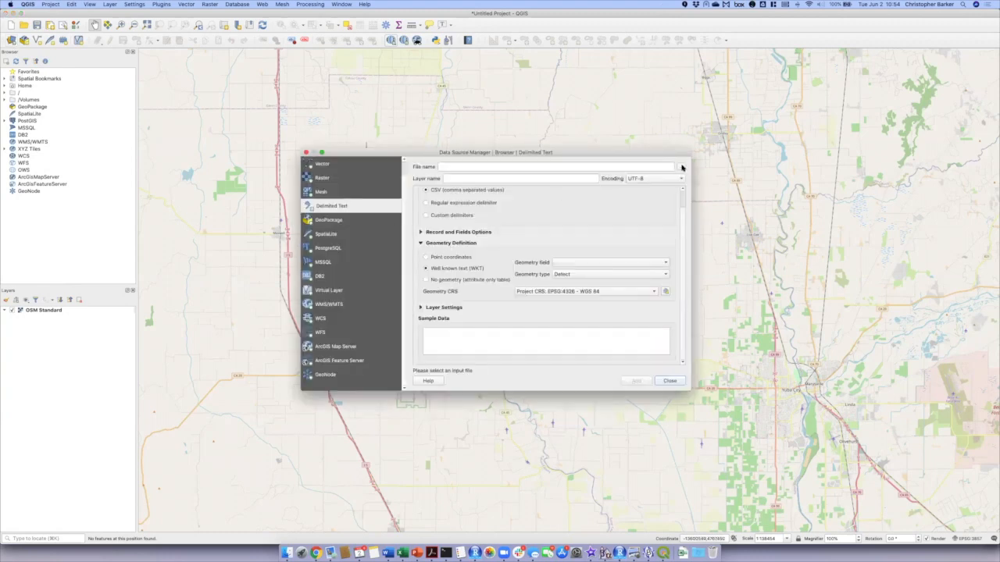
pyautogui.click(683, 167)
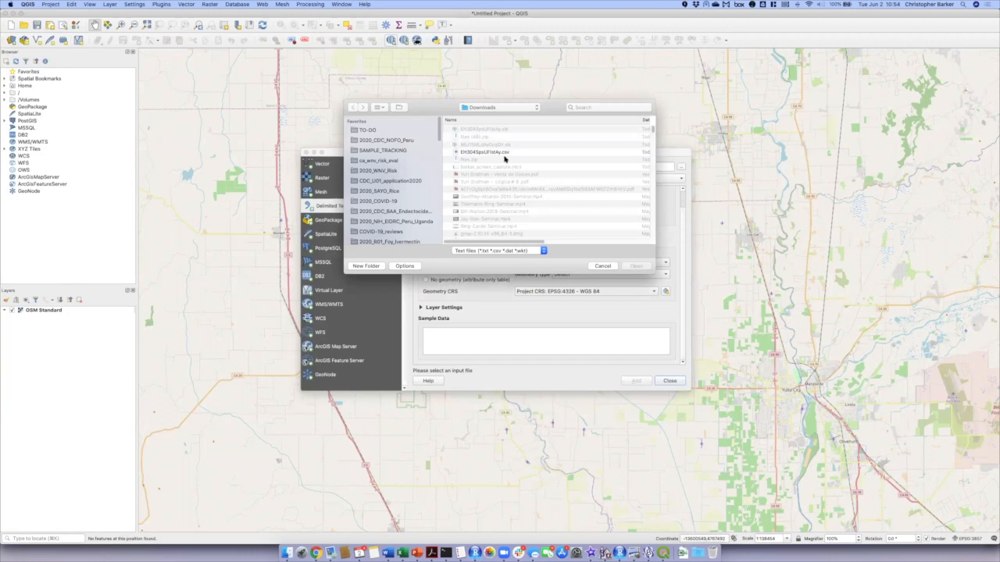
pyautogui.click(501, 153)
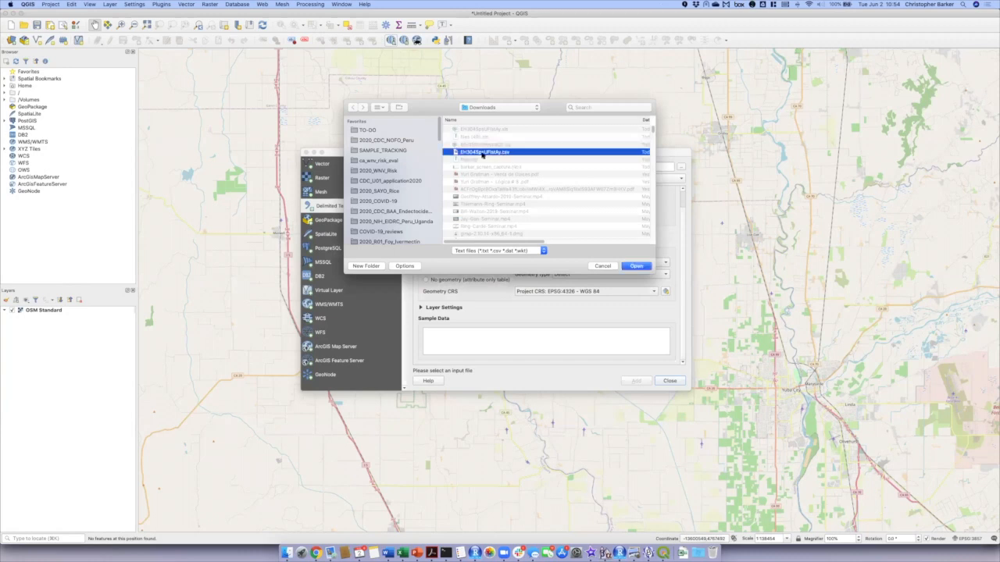
pyautogui.click(638, 266)
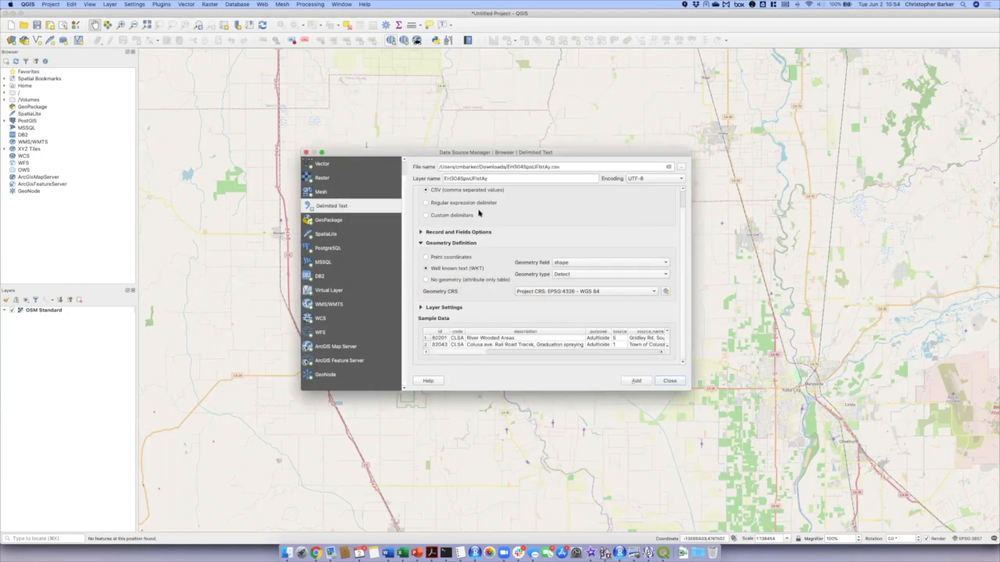
# Review the CSV file format setting and examine the sample data columns through to the polygon coordinates.
pyautogui.scroll(1, 469, 206)
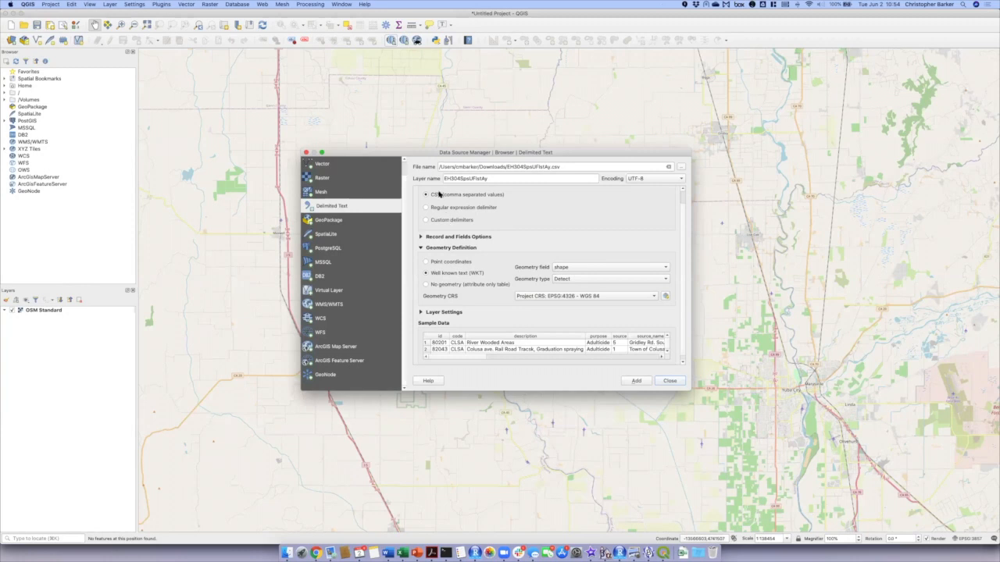
pyautogui.click(421, 249)
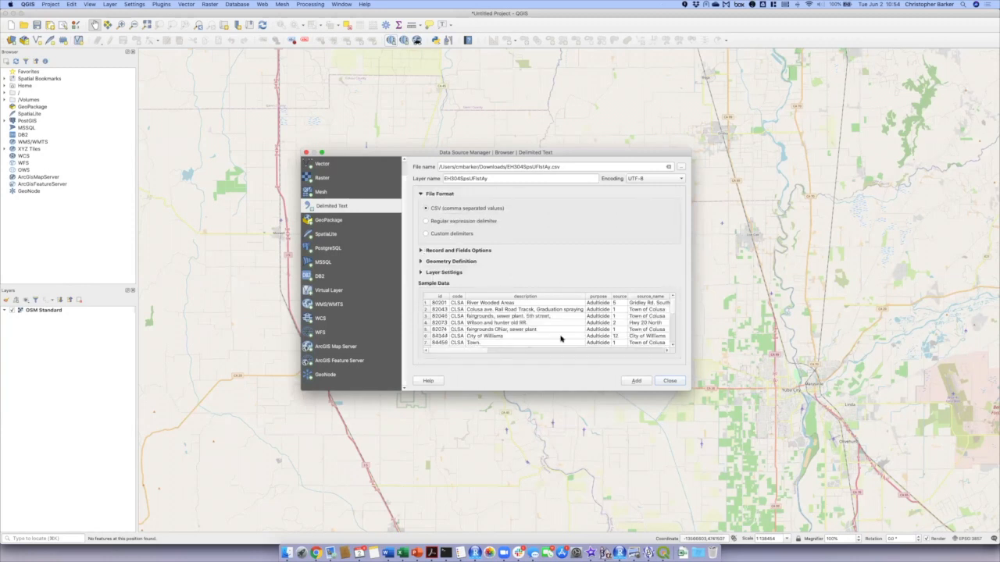
pyautogui.moveTo(478, 352); pyautogui.dragTo(542, 359)
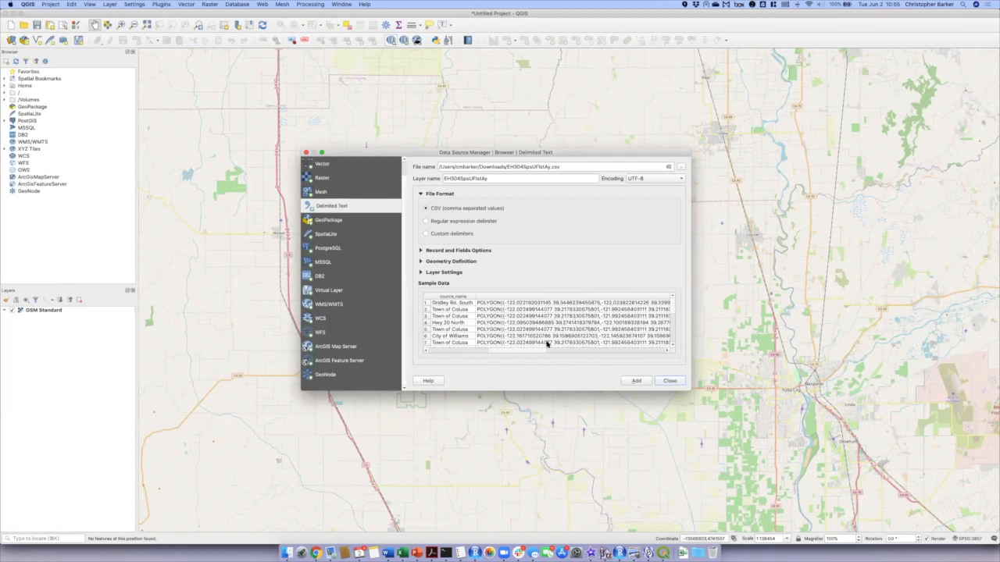
pyautogui.moveTo(530, 354); pyautogui.dragTo(445, 354)
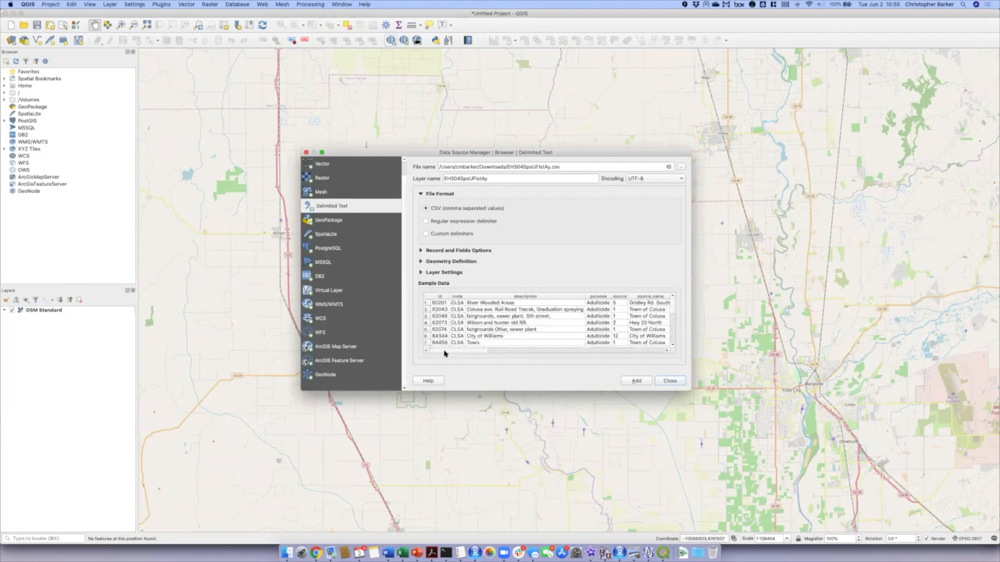
# Define the geometry as well known text (WKT) from the shape field, with the geometry type left on Detect.
pyautogui.click(421, 263)
pyautogui.click(474, 287)
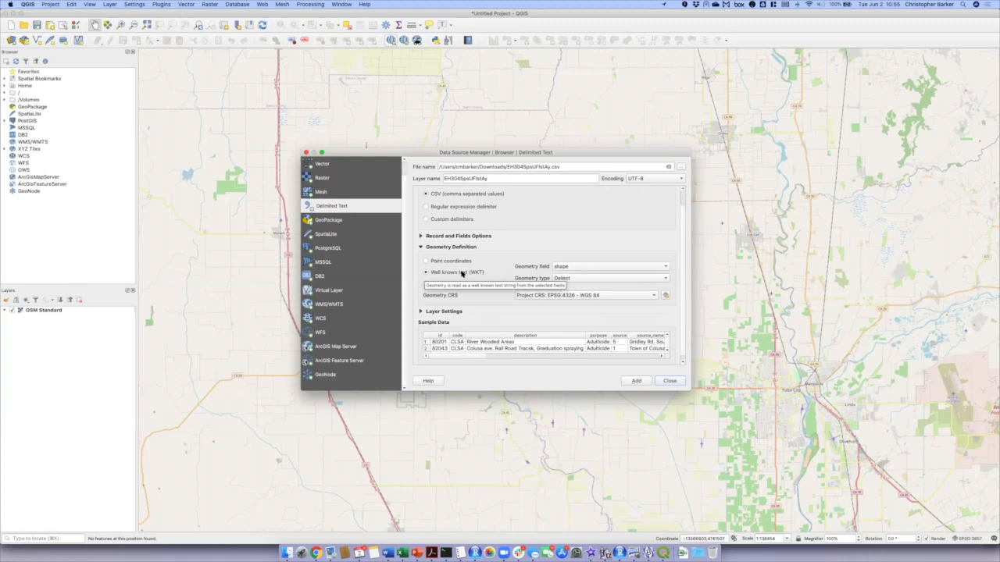
pyautogui.click(653, 357)
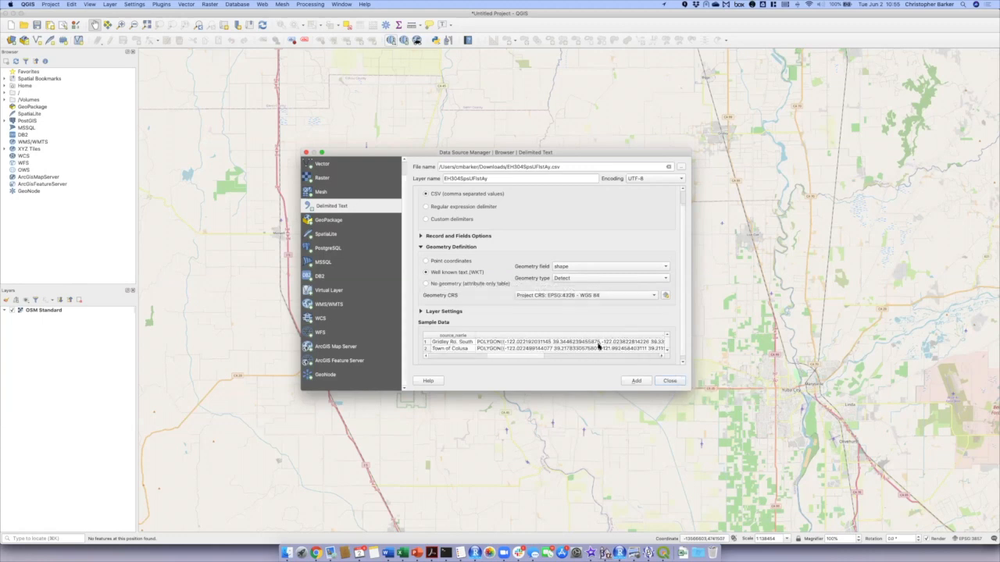
pyautogui.click(615, 283)
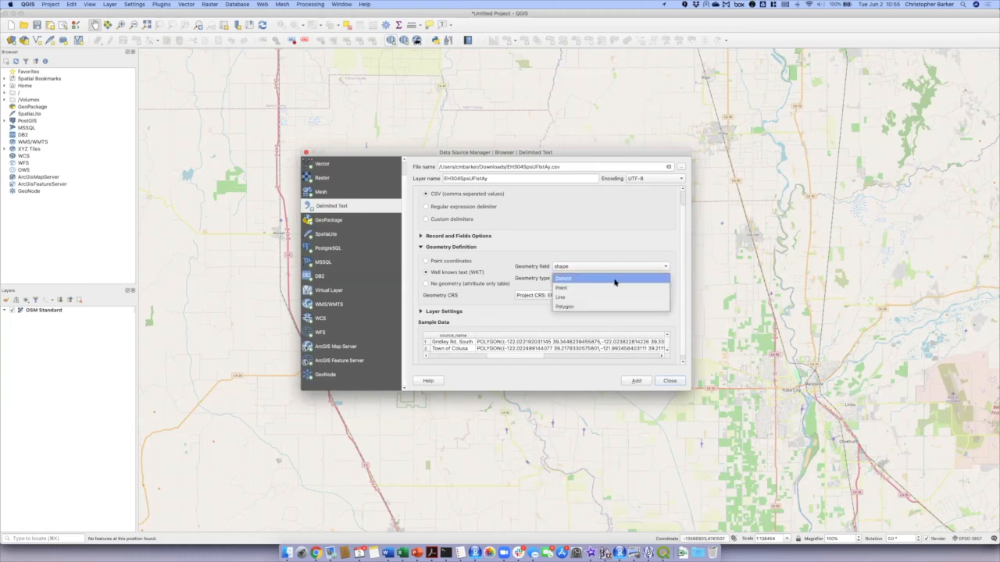
pyautogui.click(597, 279)
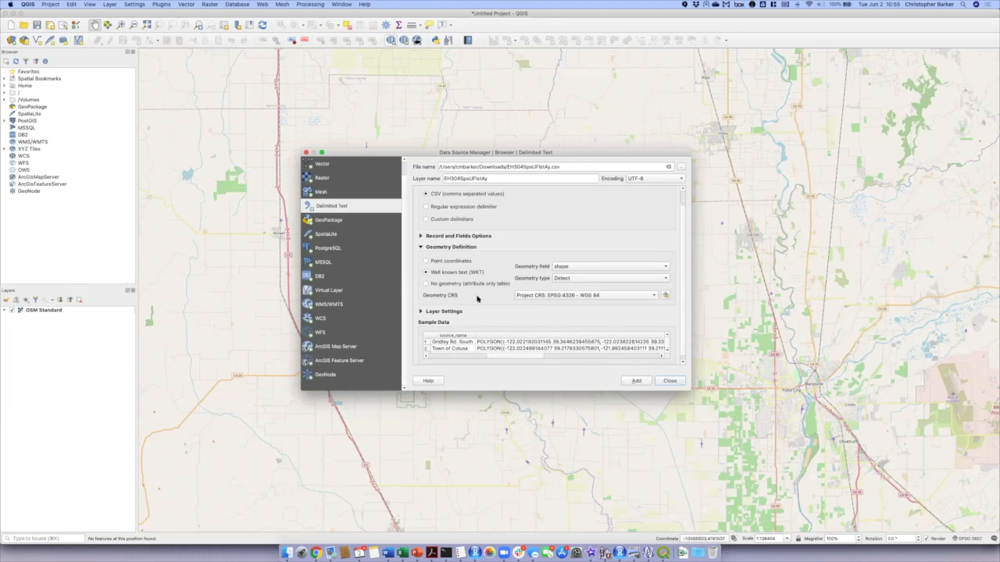
# Use the project CRS EPSG:4326 - WGS 84 for the geometry, add the layer to the map and close the Data Source Manager.
pyautogui.click(650, 297)
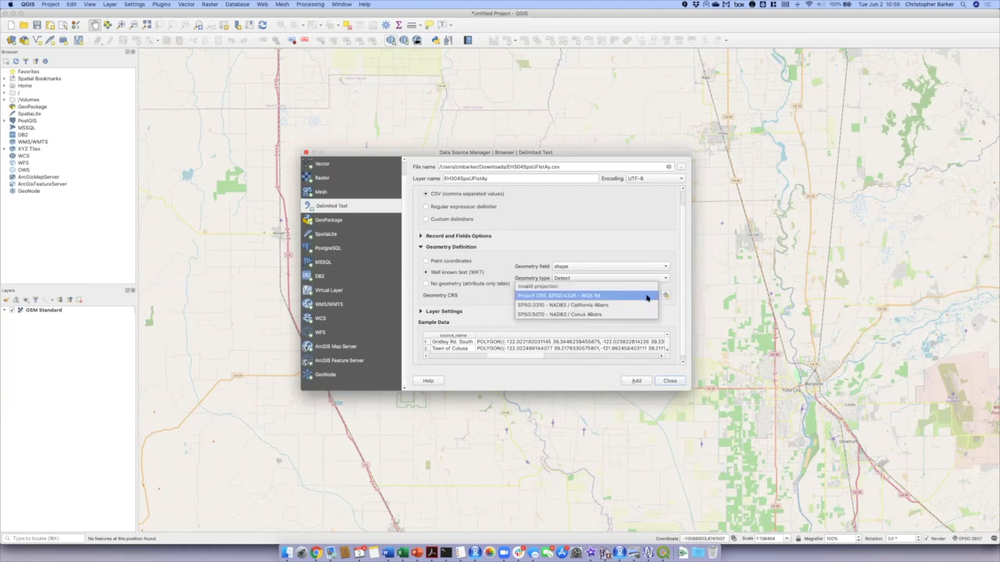
pyautogui.click(590, 296)
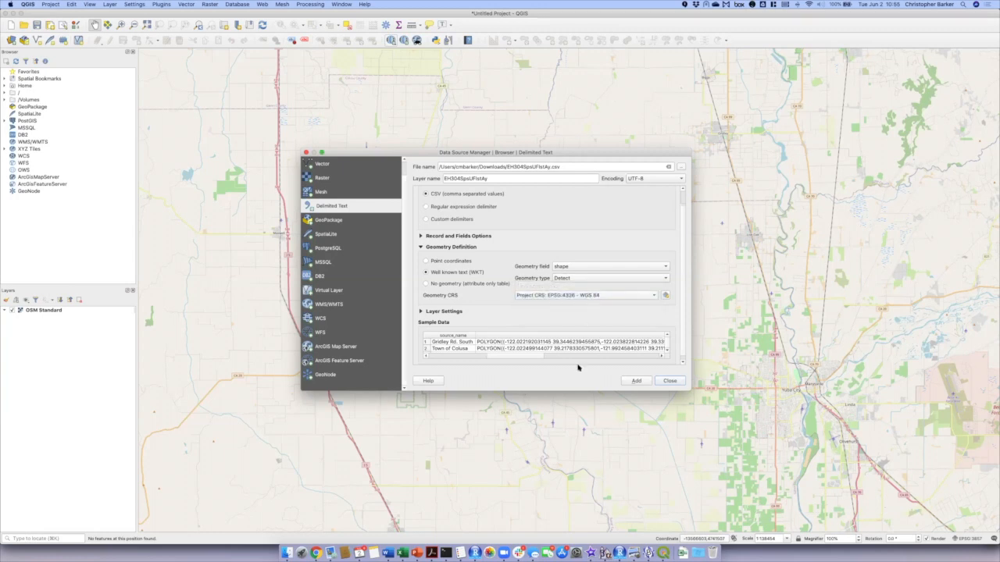
pyautogui.click(618, 299)
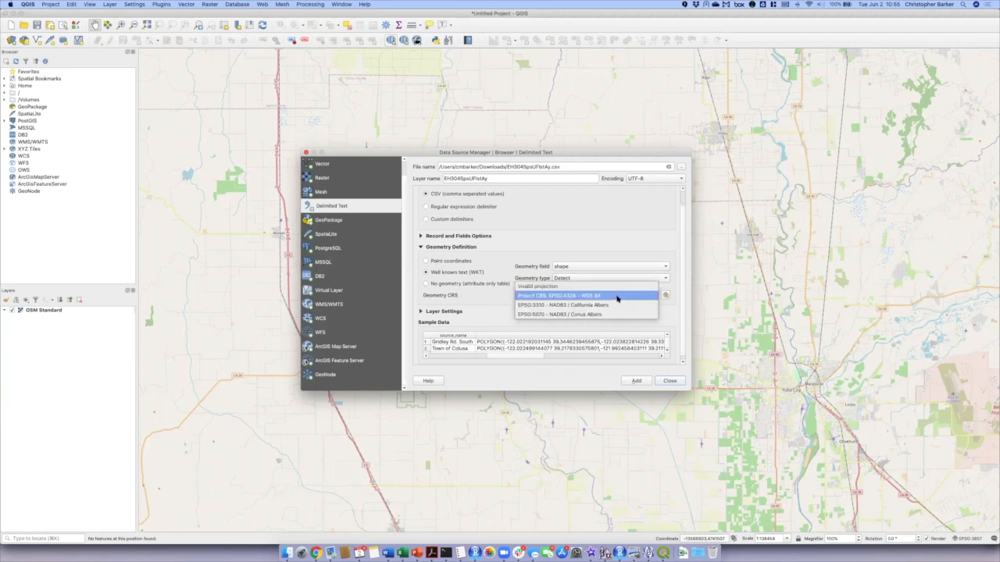
pyautogui.click(617, 298)
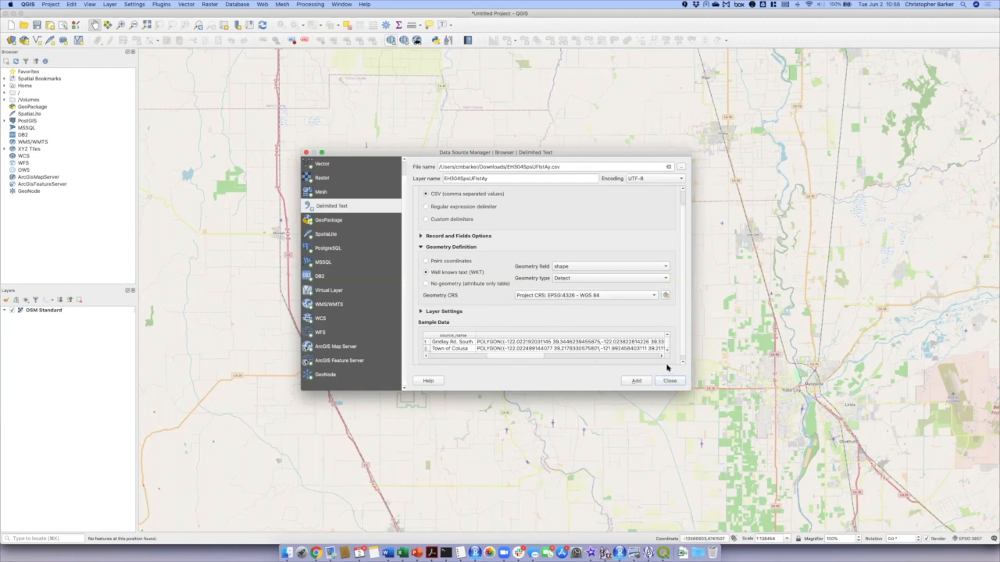
pyautogui.click(646, 381)
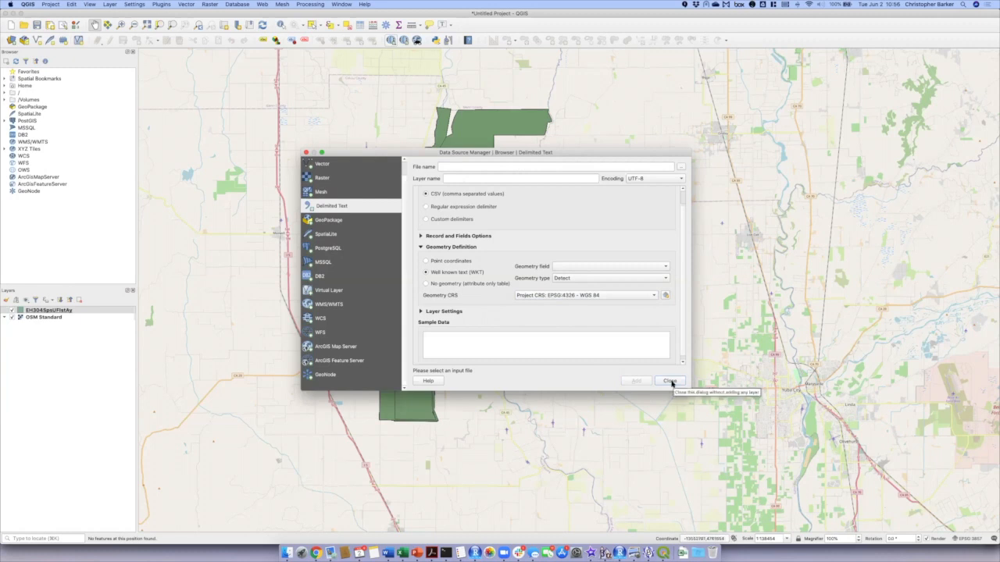
pyautogui.click(670, 382)
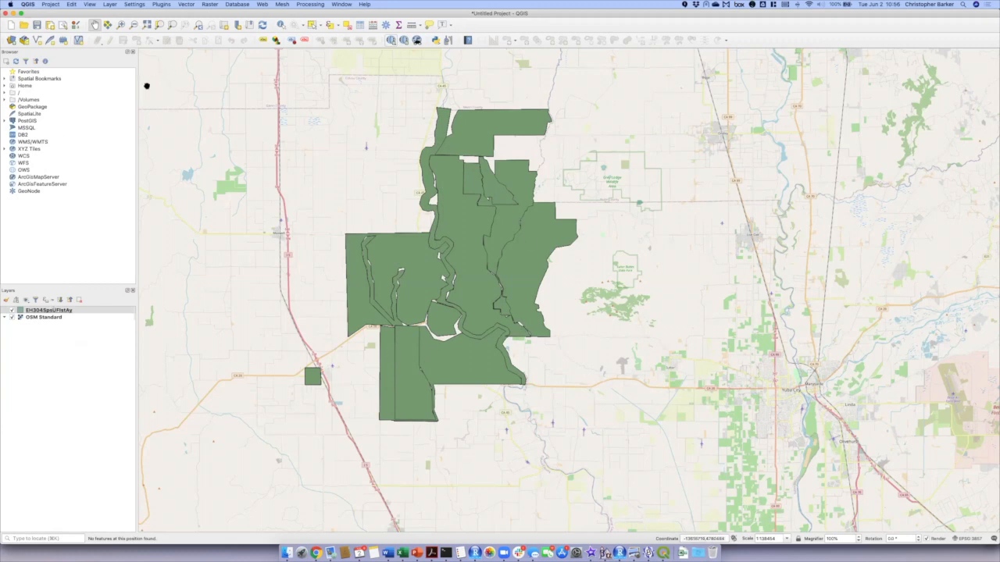
# Activate feature identification and give the application polygon layer single labels based on the source_name field.
pyautogui.click(281, 27)
pyautogui.rightClick(64, 312)
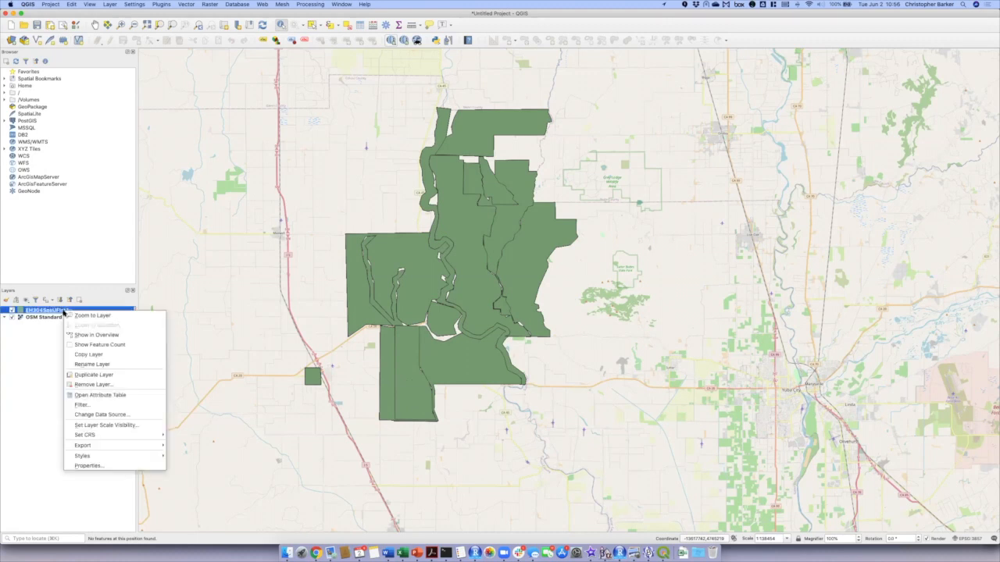
pyautogui.click(87, 466)
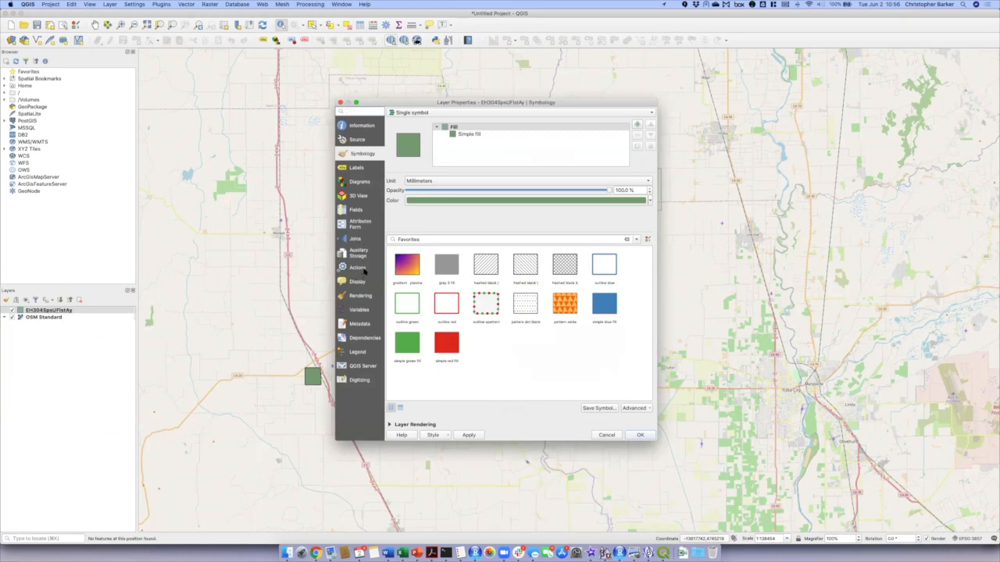
pyautogui.click(358, 170)
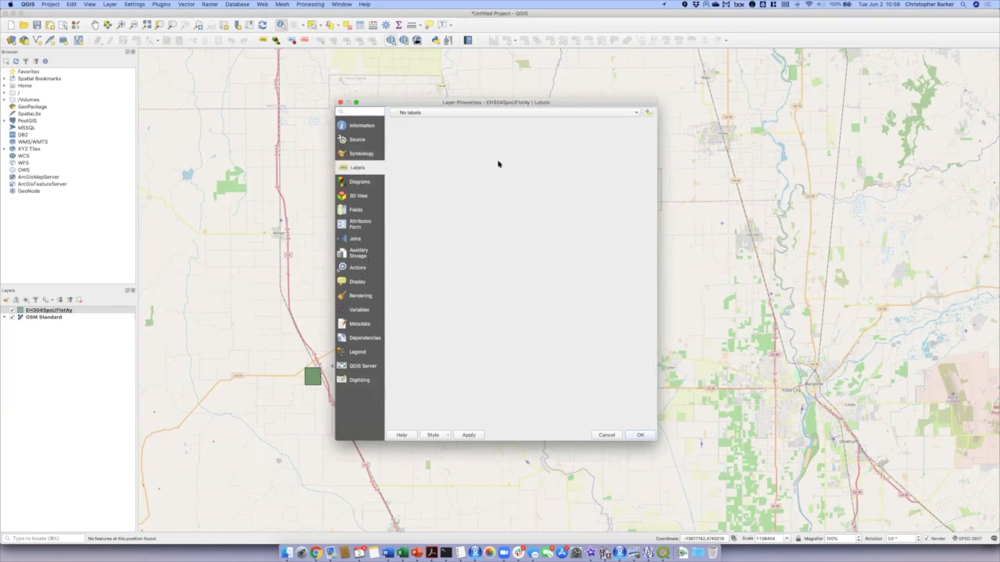
pyautogui.click(629, 113)
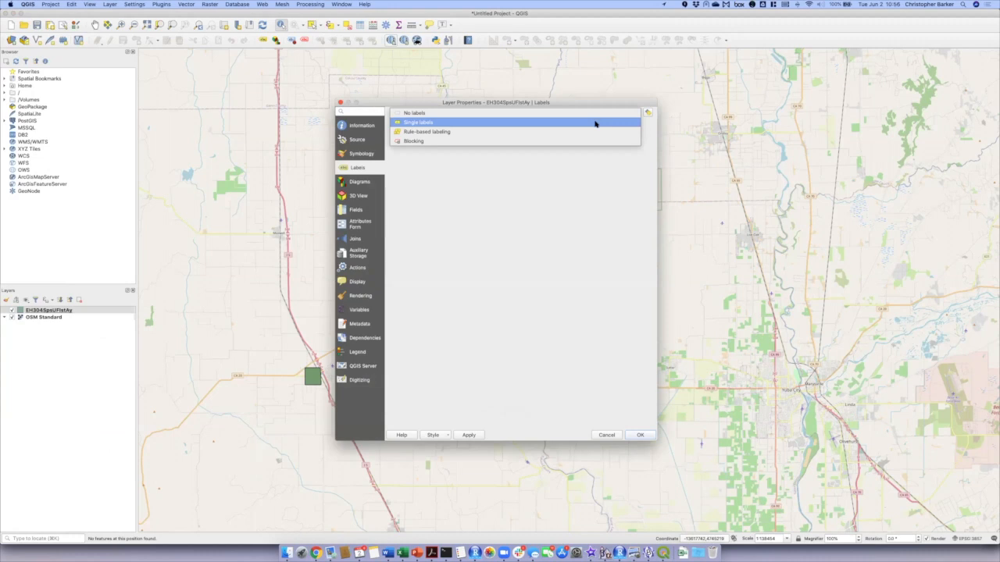
pyautogui.click(595, 123)
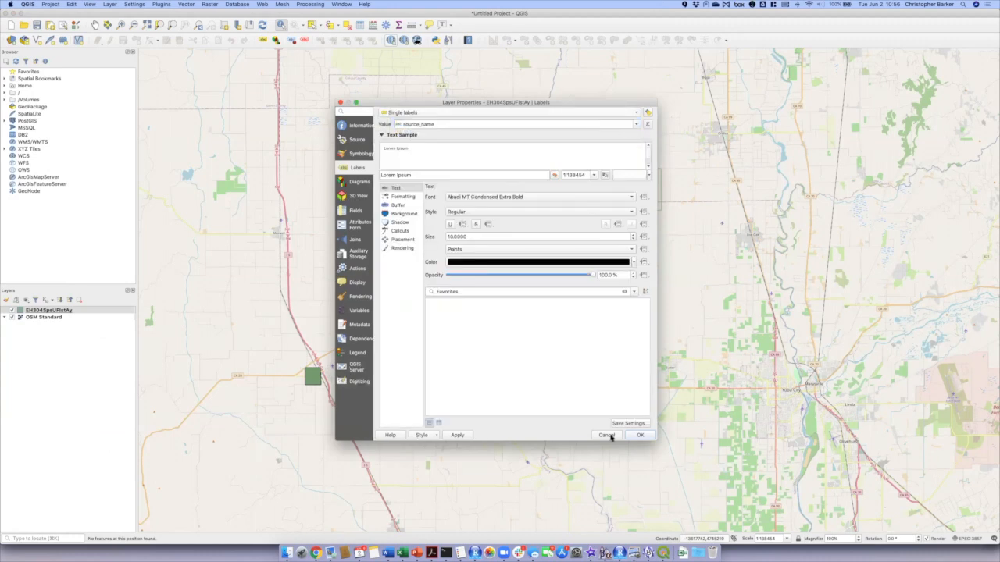
pyautogui.click(461, 437)
pyautogui.click(641, 435)
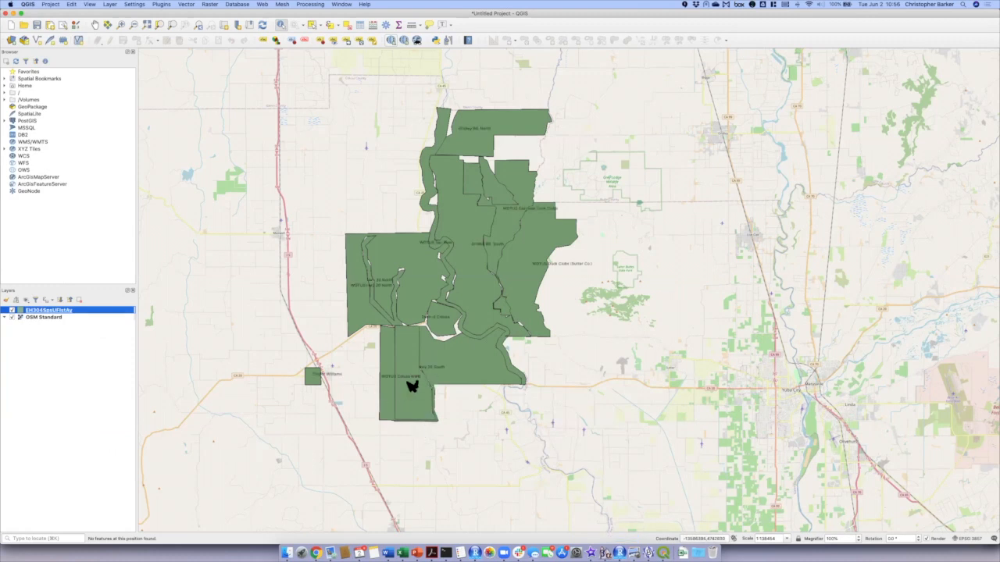
# Identify the WOTUS Colusa NWR polygon and examine the attributes of several of its application records.
pyautogui.scroll(2, 411, 386)
pyautogui.scroll(3, 412, 385)
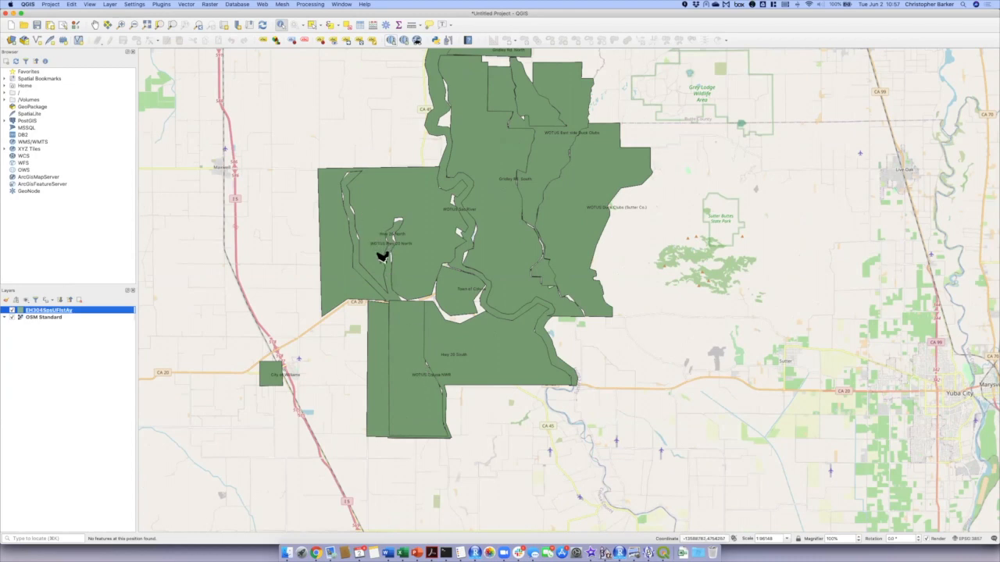
pyautogui.click(418, 399)
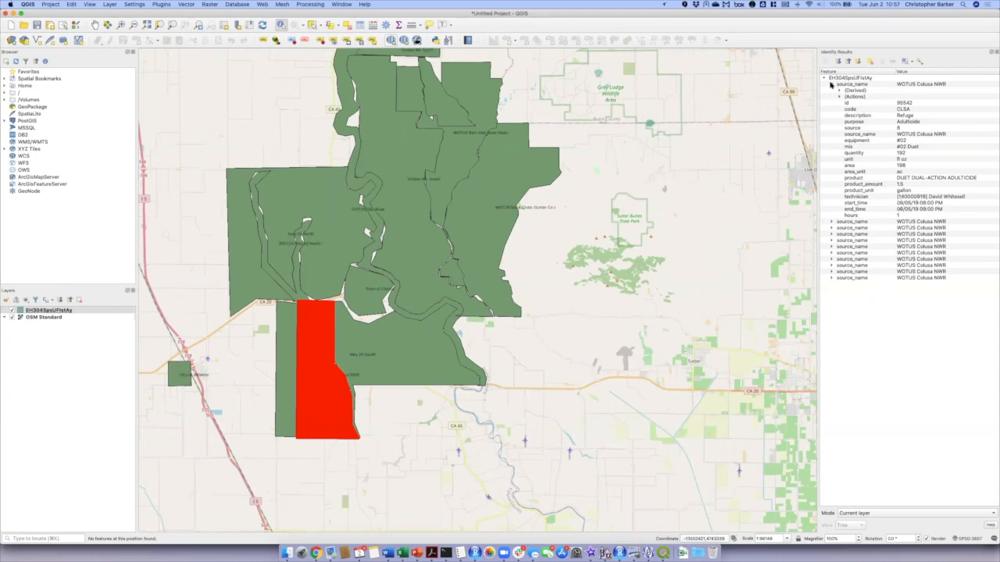
pyautogui.click(831, 84)
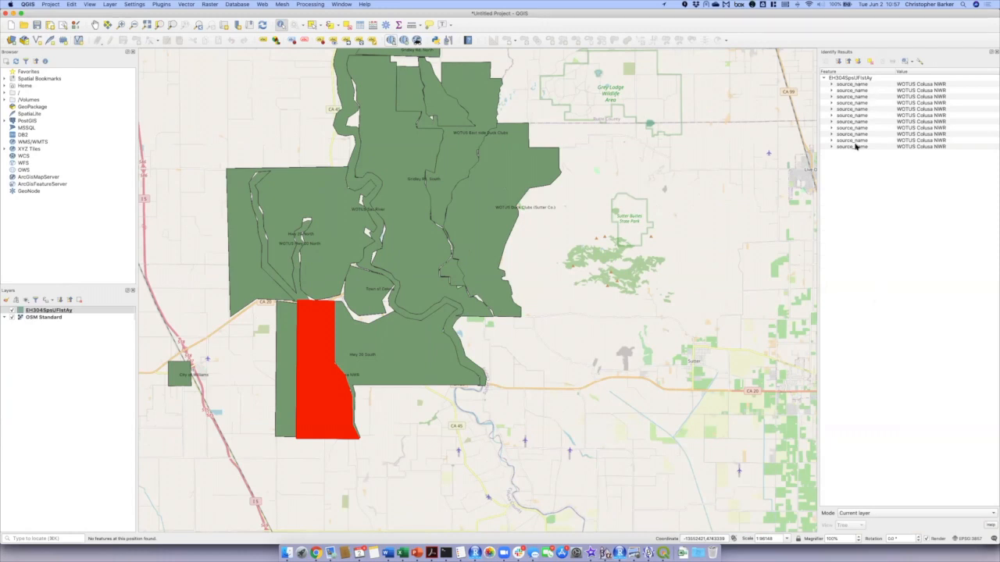
pyautogui.click(832, 103)
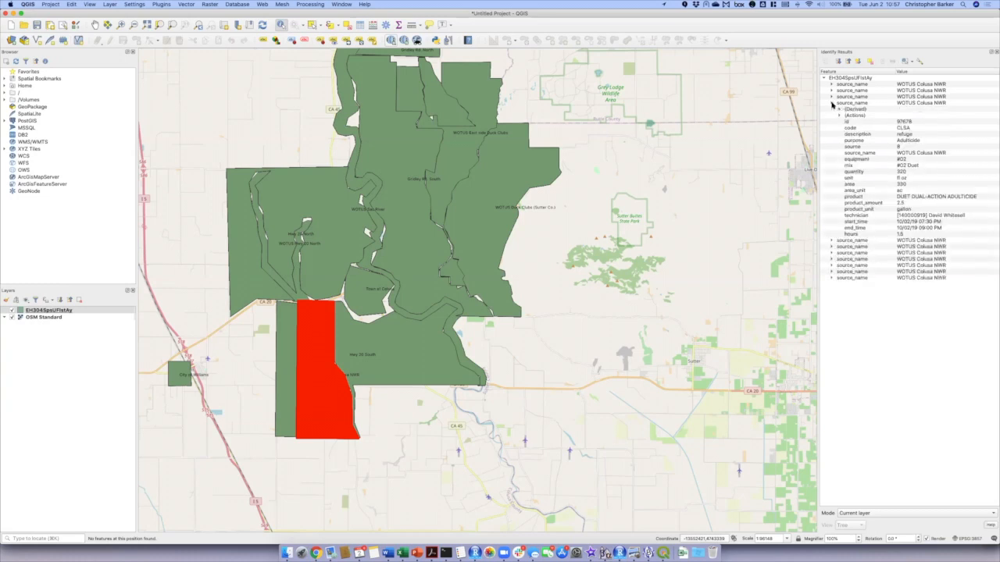
pyautogui.click(831, 104)
pyautogui.click(832, 109)
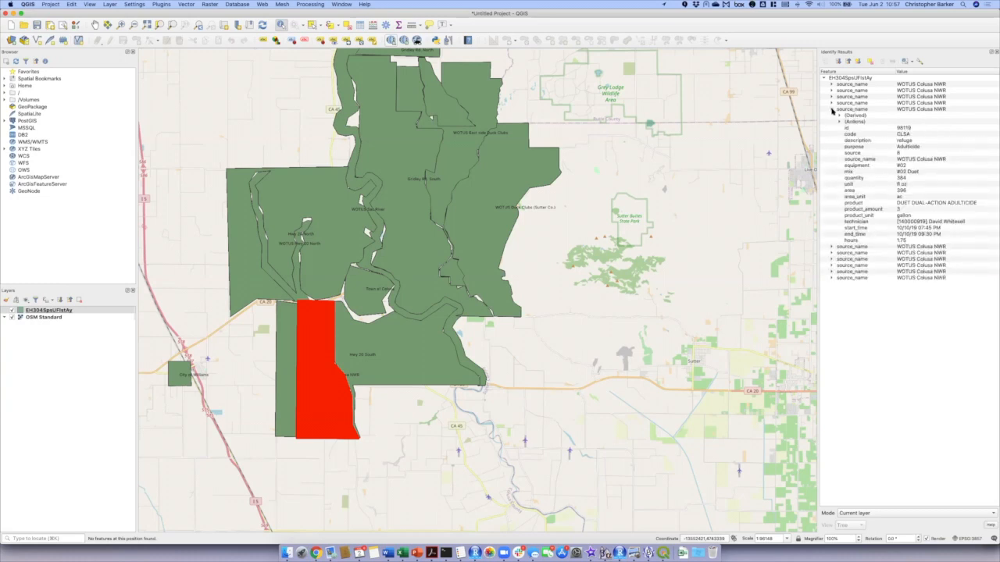
pyautogui.click(832, 109)
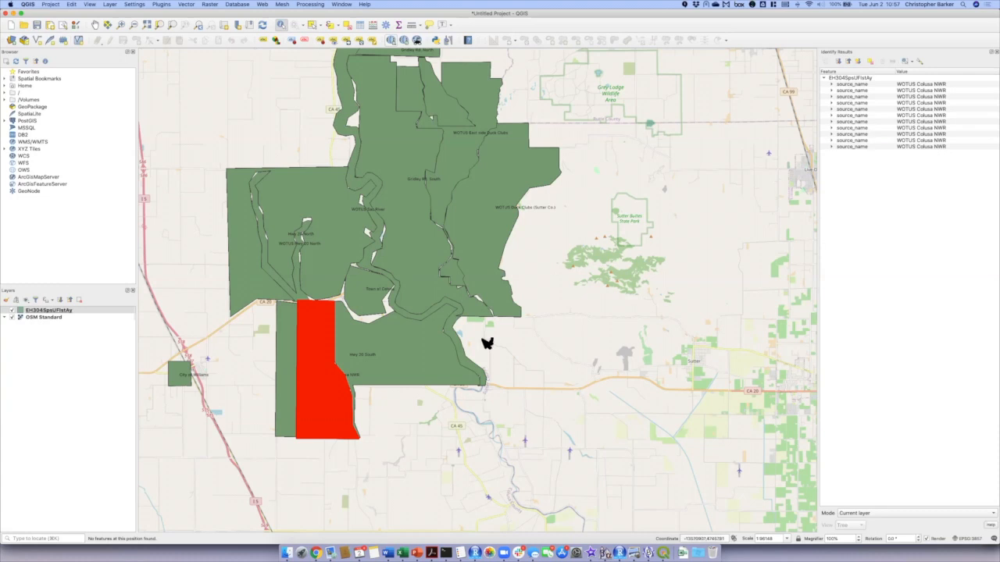